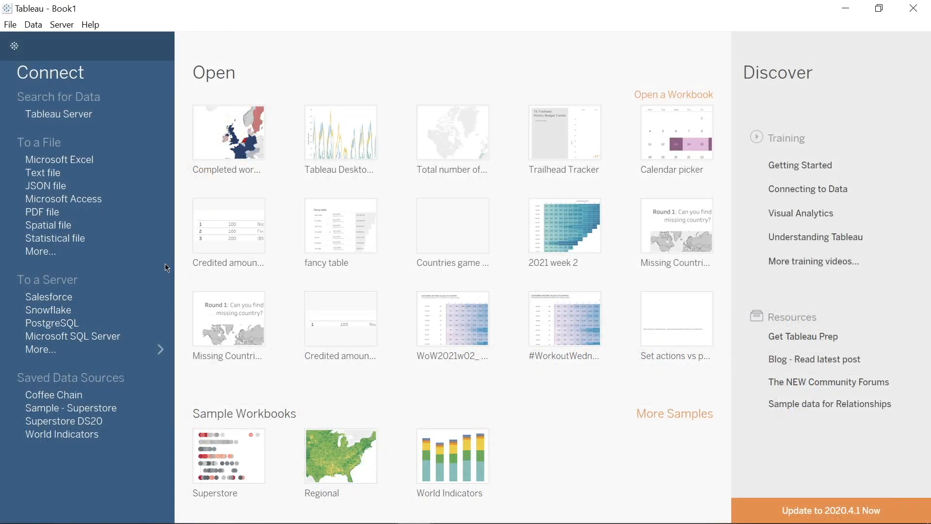
- Connect to the file "Fruit and root groceries.csv" and open the Sheet 1 worksheet
left_click(96, 251)
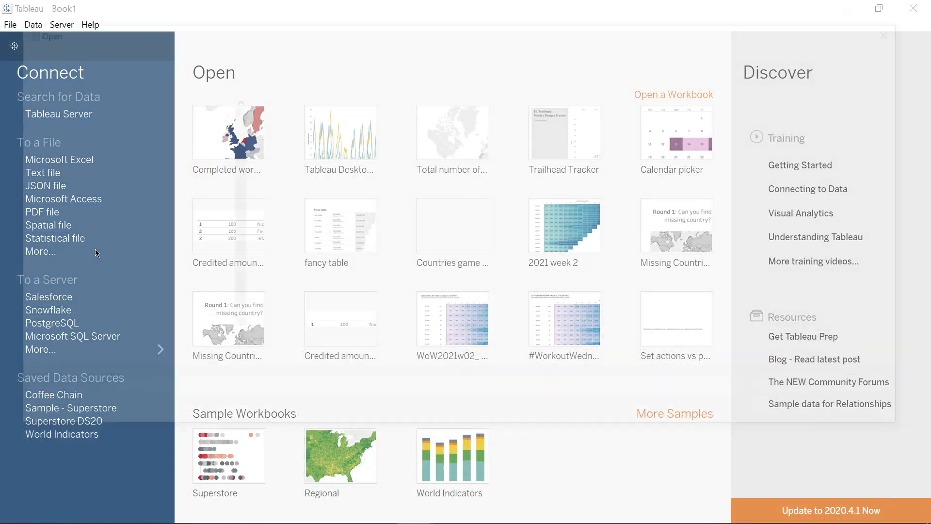
left_click(367, 128)
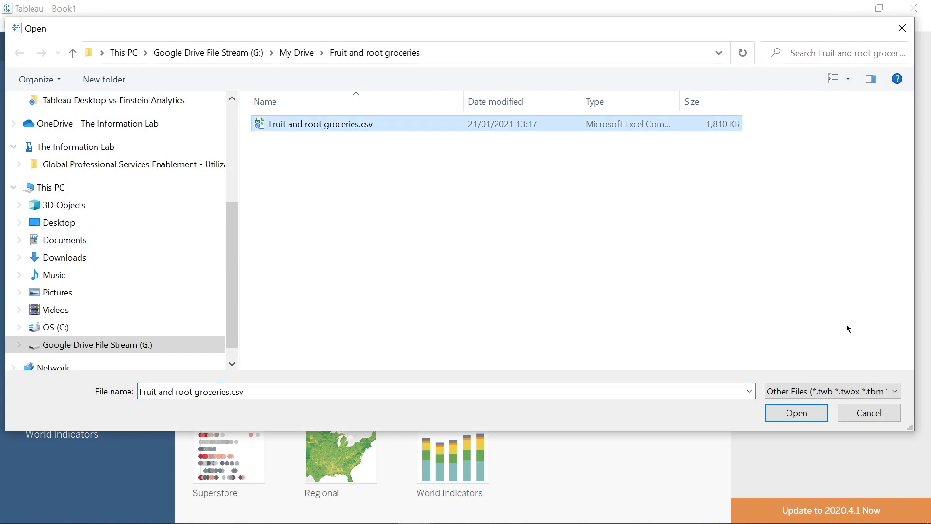
left_click(818, 409)
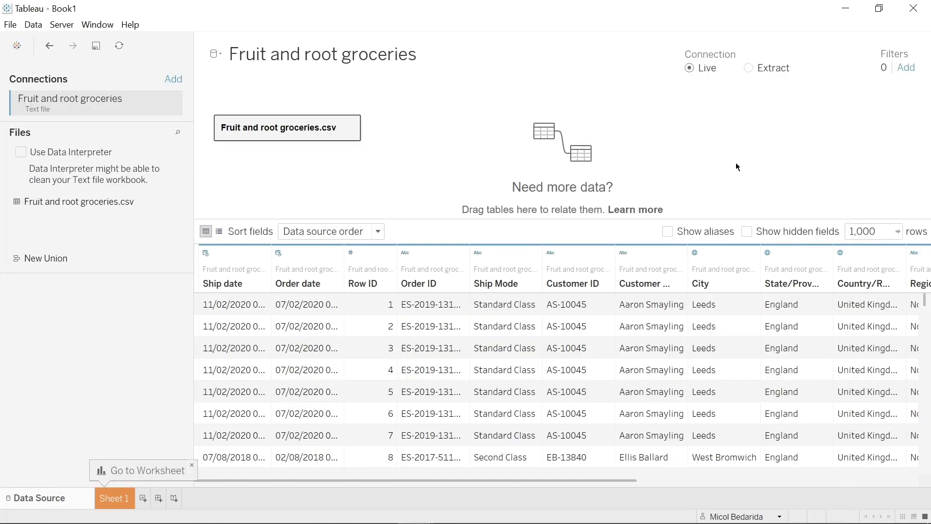
left_click_drag(609, 480, 863, 484)
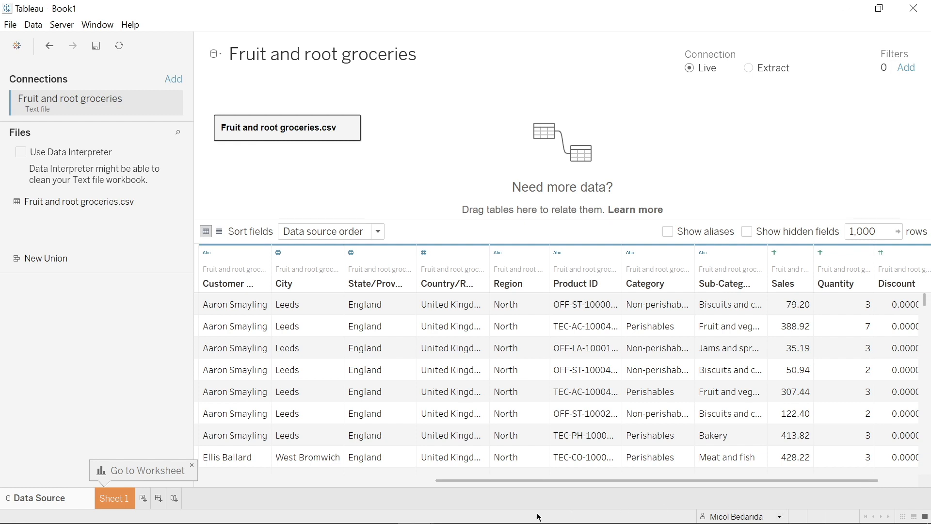
left_click(117, 498)
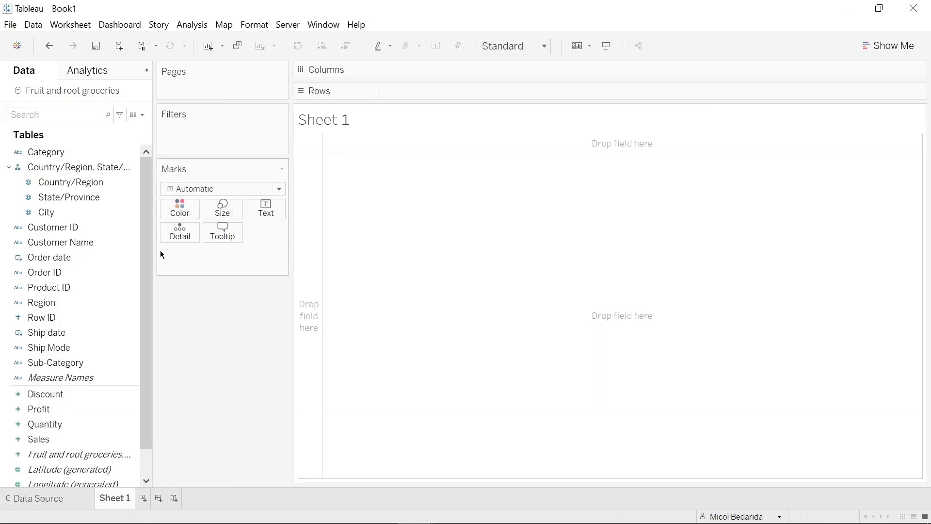
left_click(116, 154)
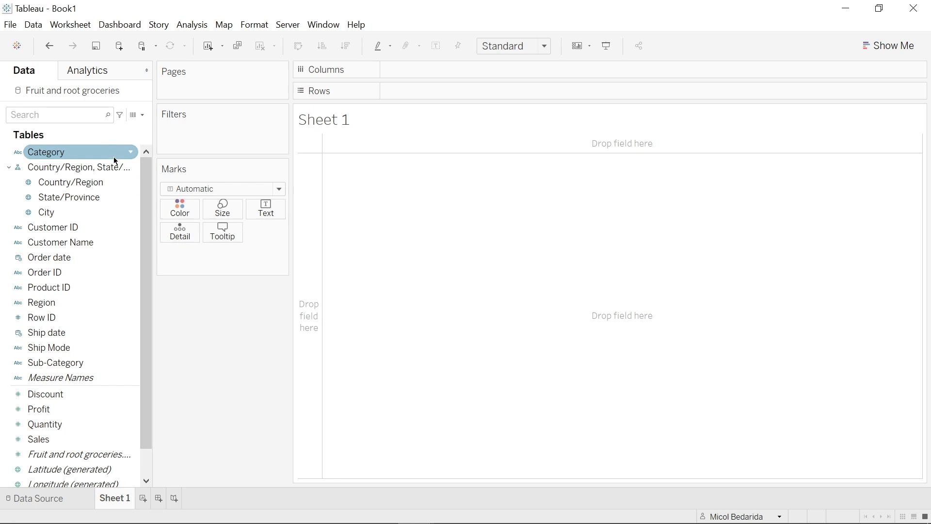
left_click(89, 393)
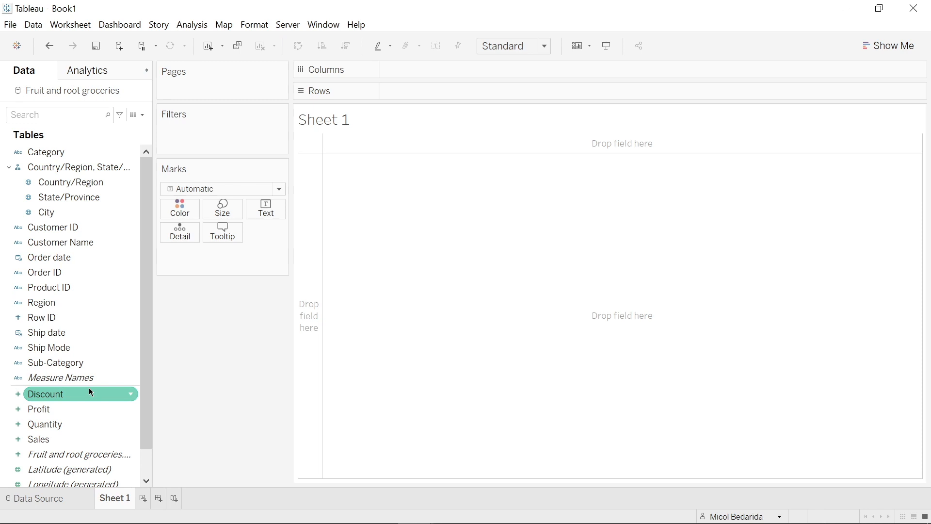
left_click(89, 411)
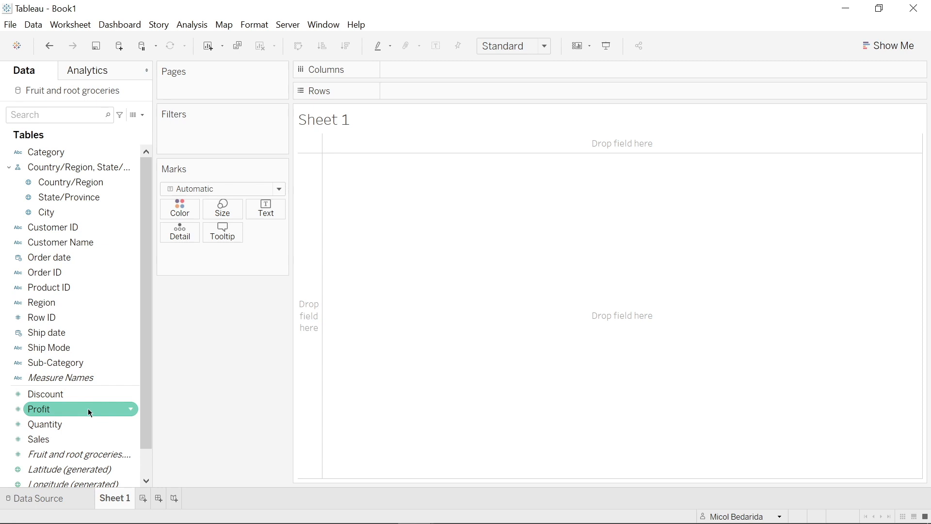
mouse_move(89, 411)
left_mouse_down()
mouse_move(181, 395)
mouse_move(97, 417)
left_mouse_up()
left_click(74, 439)
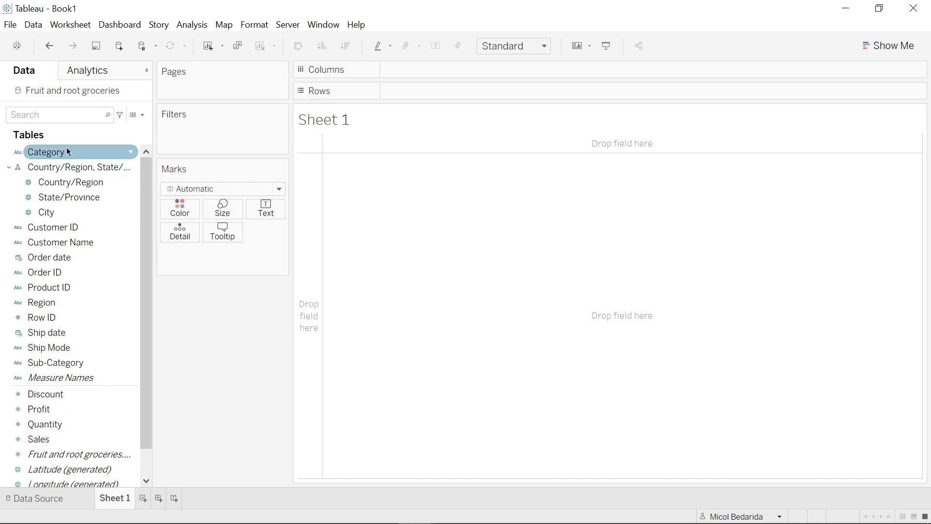
- Build a bar chart with Category as columns and Profit as rows, fitted to Entire View
left_click_drag(67, 151, 426, 76)
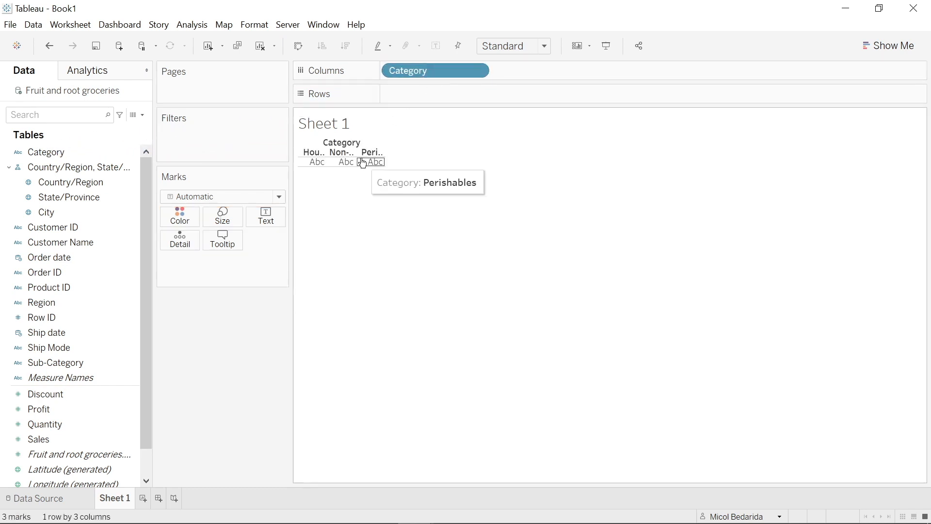
left_click(540, 46)
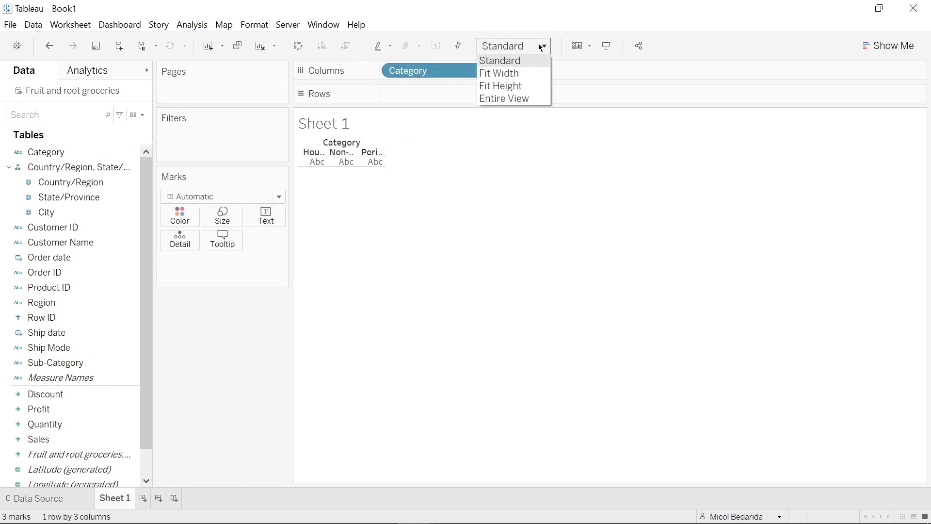
left_click(535, 98)
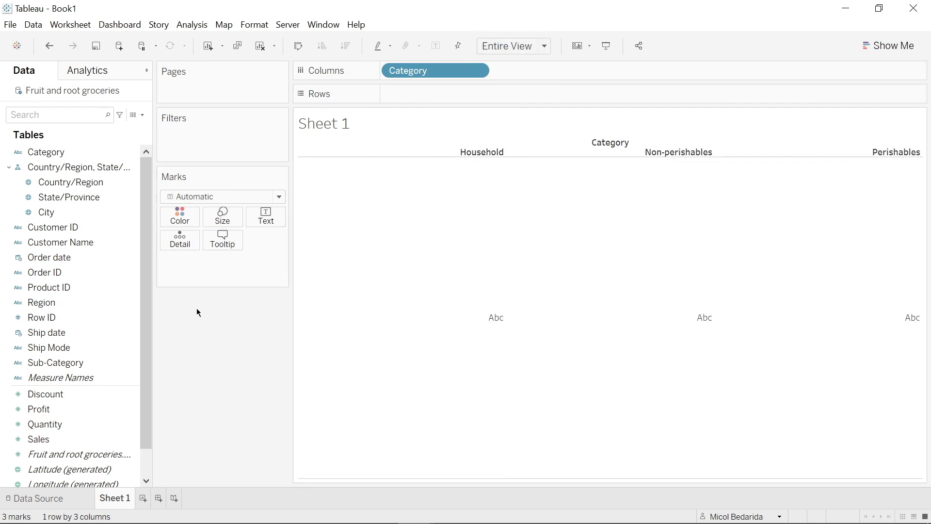
left_click_drag(75, 412, 447, 100)
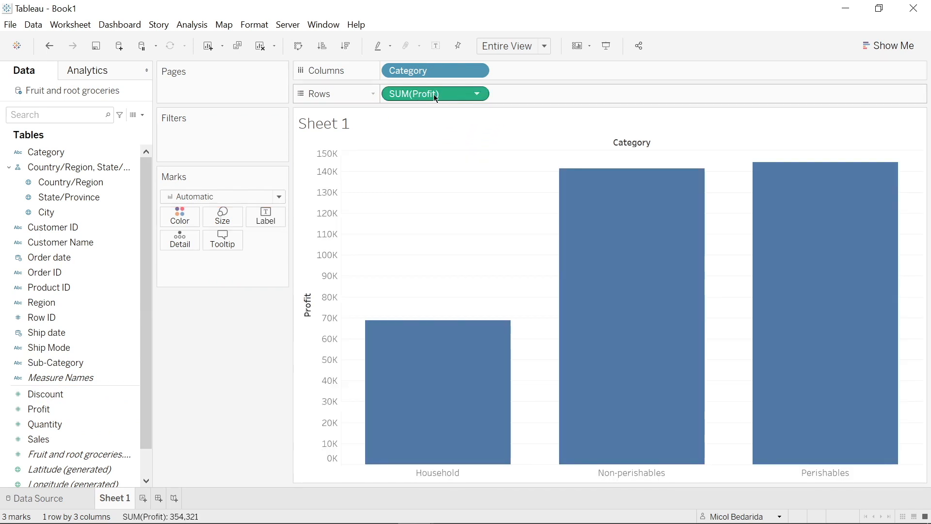
left_click(478, 96)
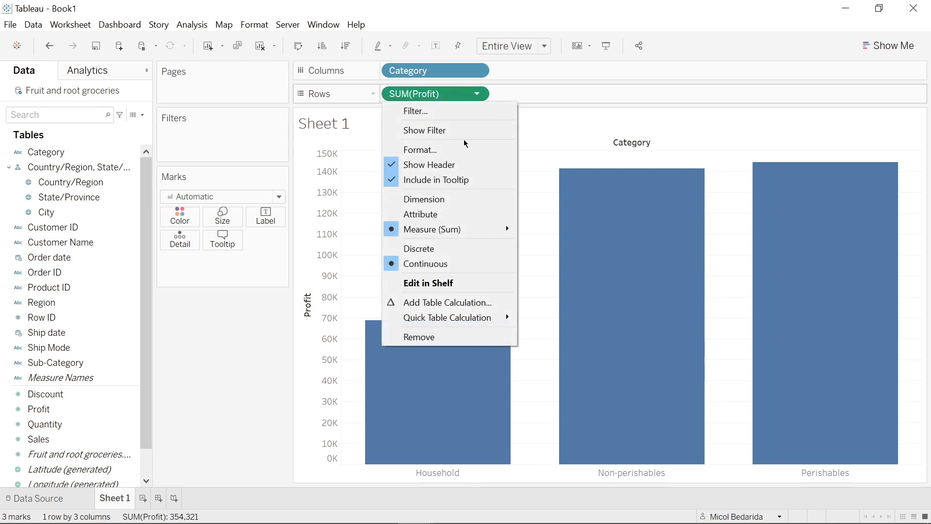
mouse_move(468, 229)
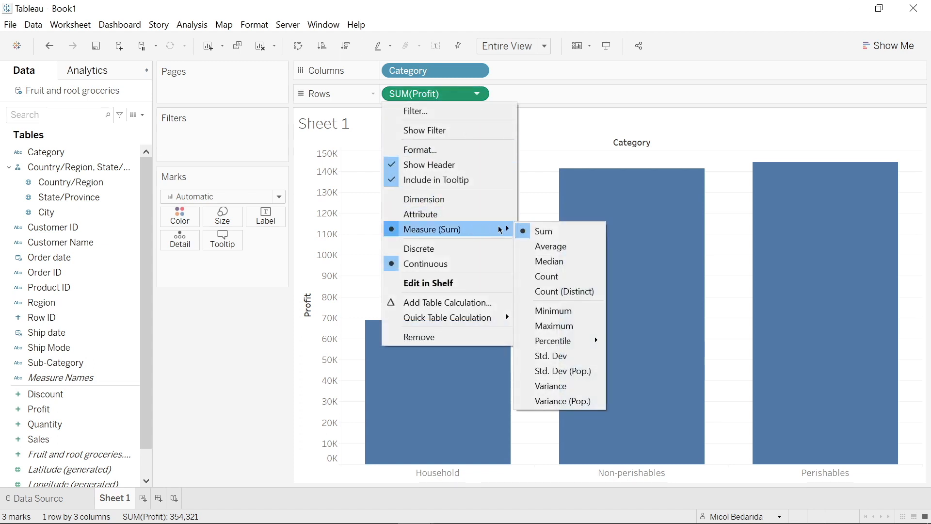
left_click(602, 21)
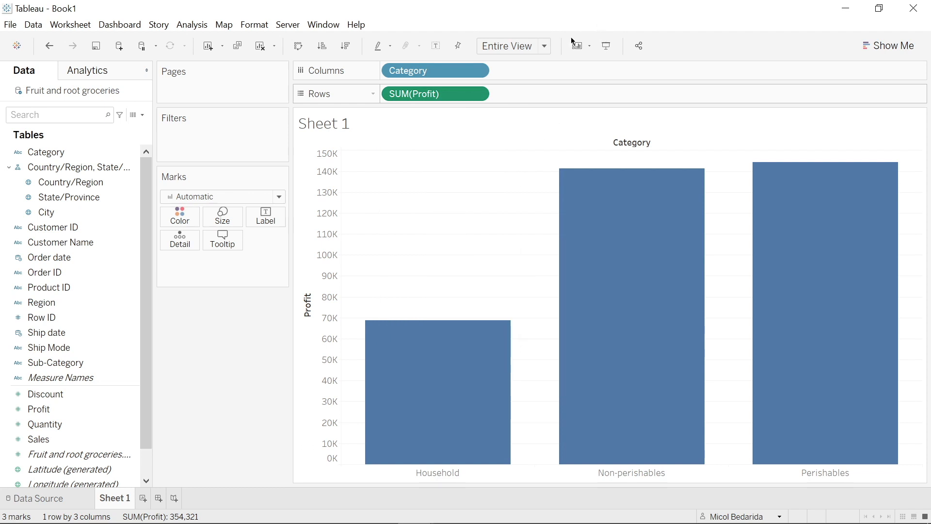
- Make the bars narrower and label each one with its Profit
left_click(222, 221)
left_click_drag(272, 244, 251, 246)
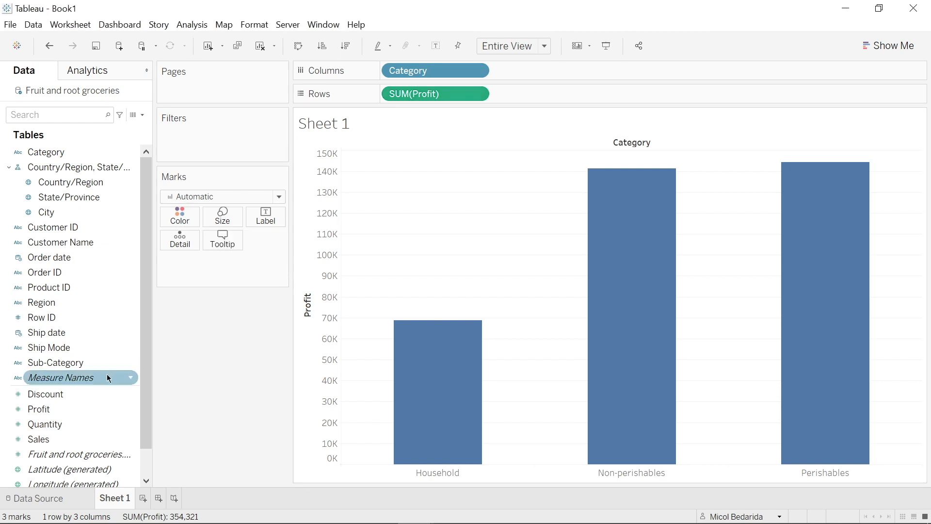
left_click_drag(60, 408, 265, 218)
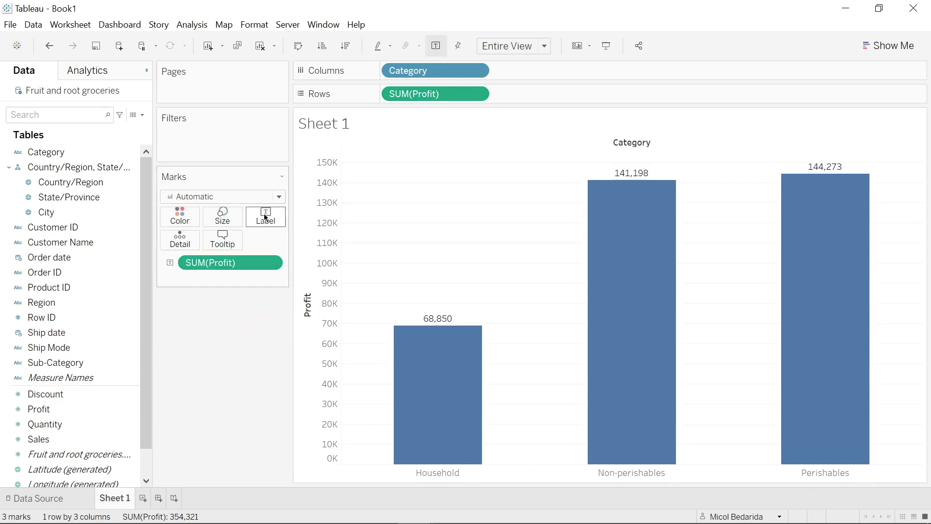
- Format the Profit label numbers as Currency (Standard) with the German (Germany) locale
left_click(274, 263)
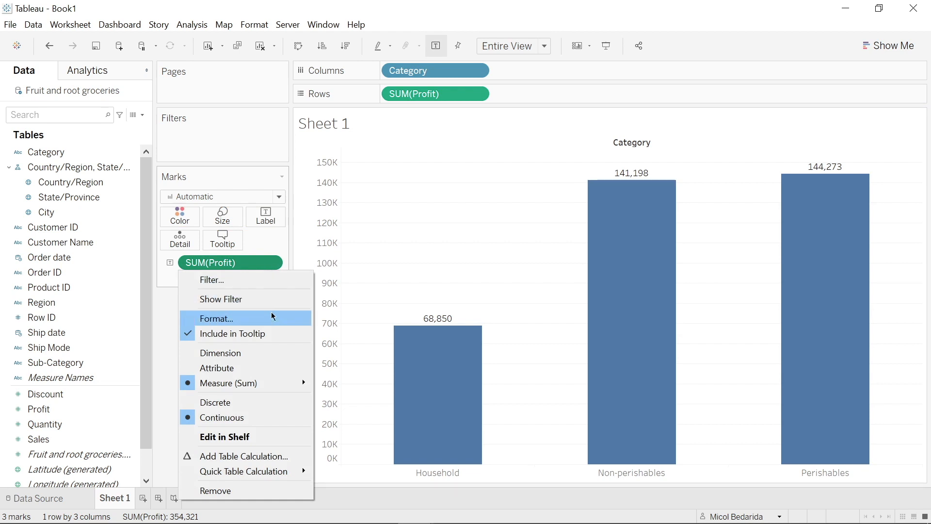
left_click(218, 319)
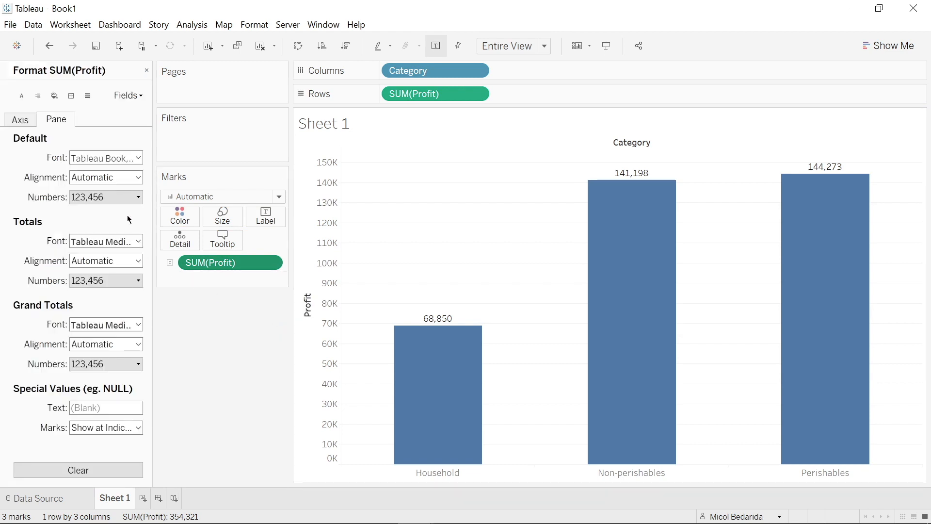
left_click(133, 198)
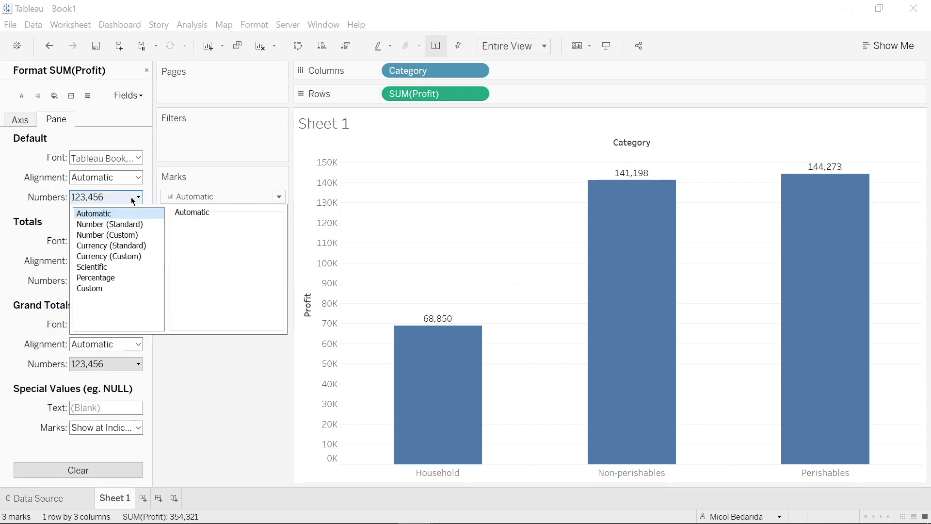
left_click(111, 246)
left_click(207, 238)
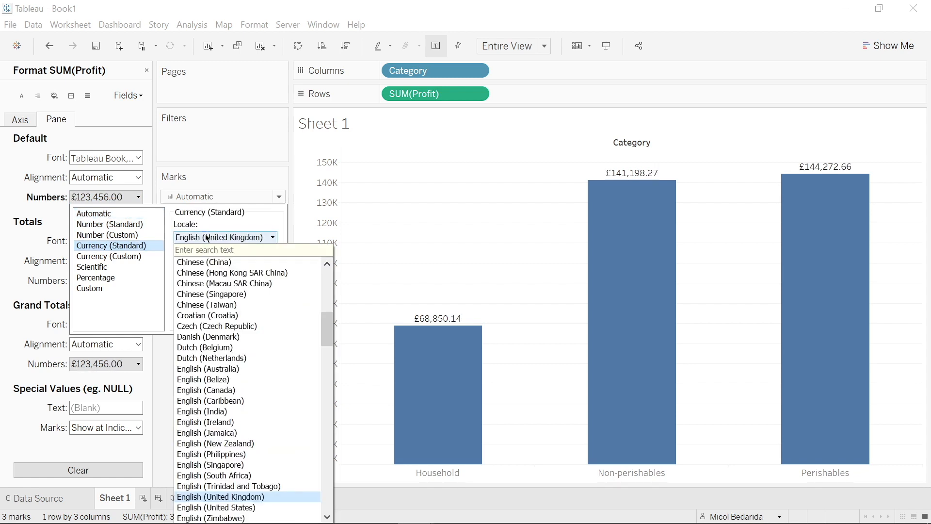
type("germ")
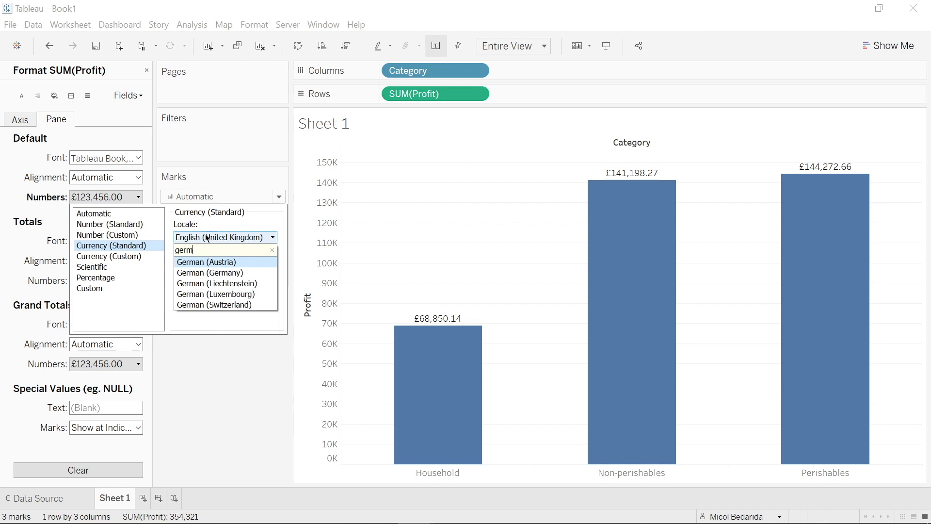
left_click(214, 273)
- Switch the Profit labels to Currency (Custom) with 0 decimal places and display units of Thousands (K)
left_click(127, 256)
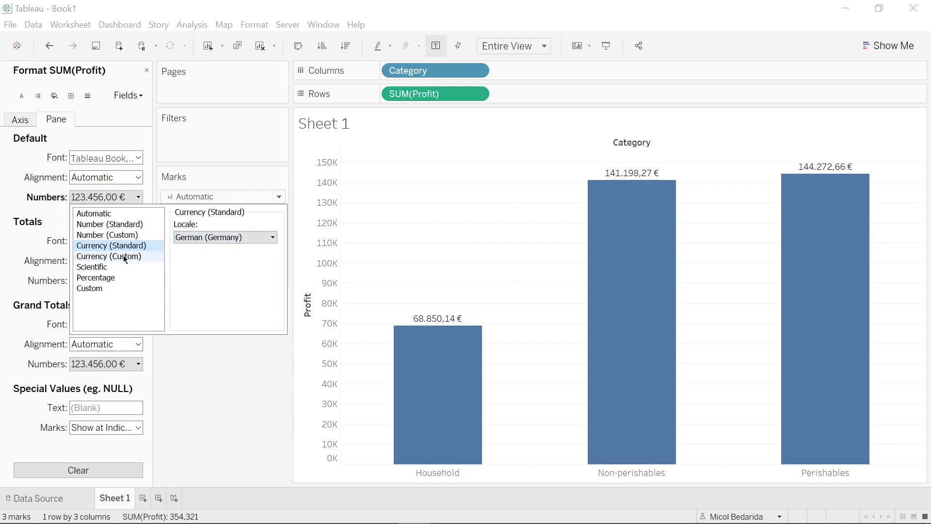
left_click(201, 238)
left_click(202, 238)
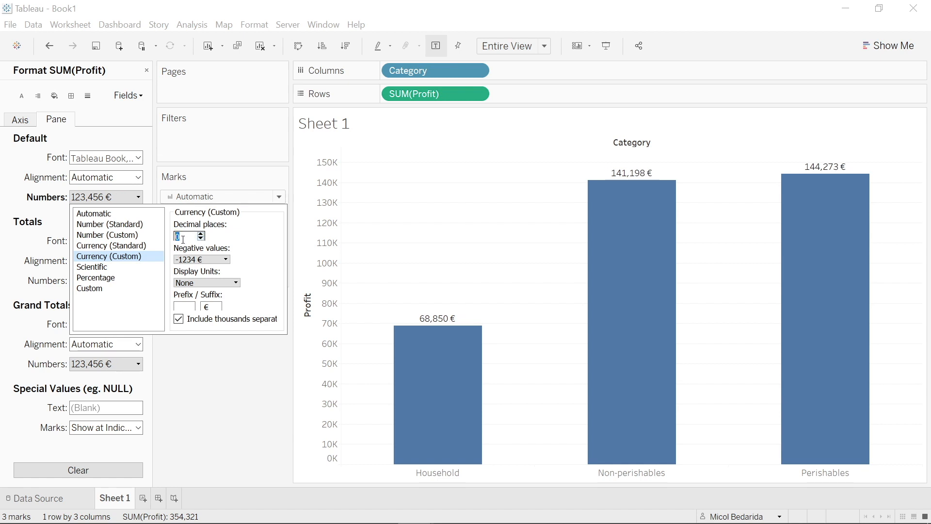
left_click(206, 283)
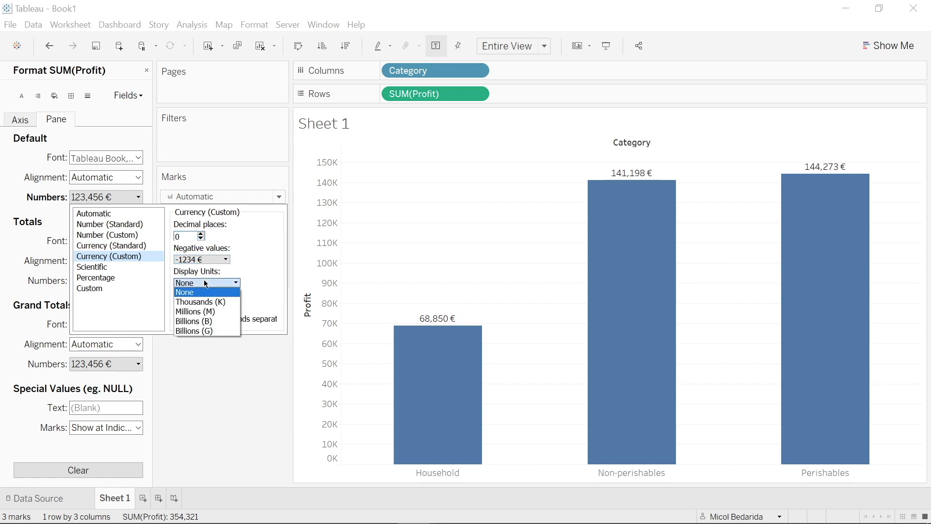
left_click(210, 301)
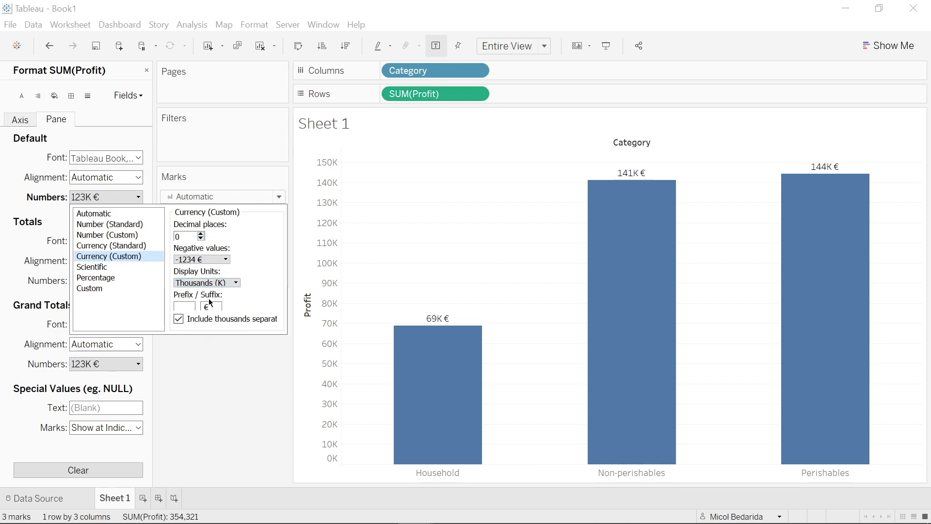
left_click(263, 364)
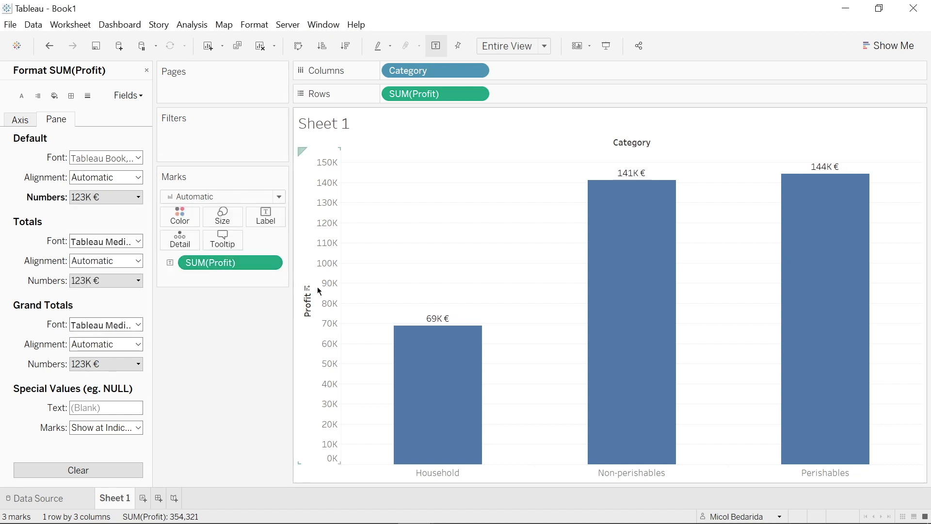
- Hide the Profit axis header and set the sheet's grid lines to None
right_click(326, 263)
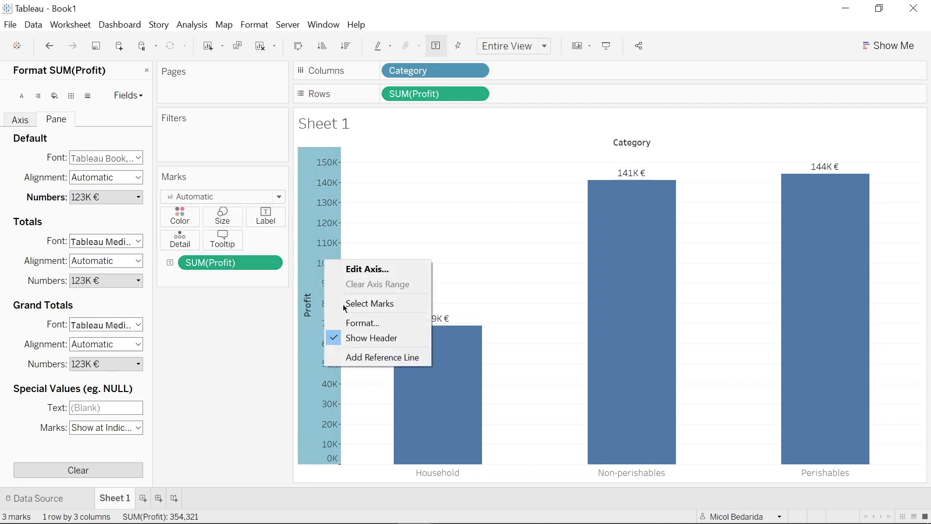
left_click(351, 338)
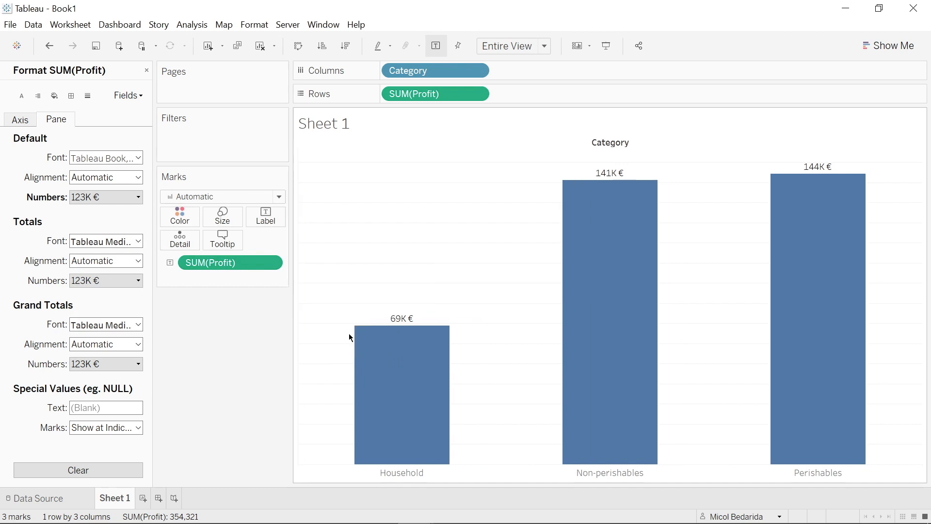
right_click(403, 213)
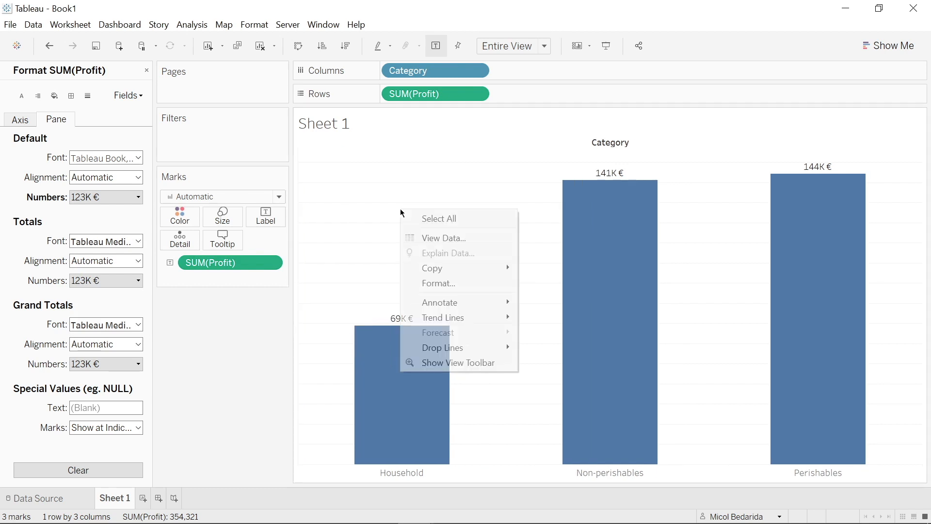
left_click(443, 283)
left_click(88, 96)
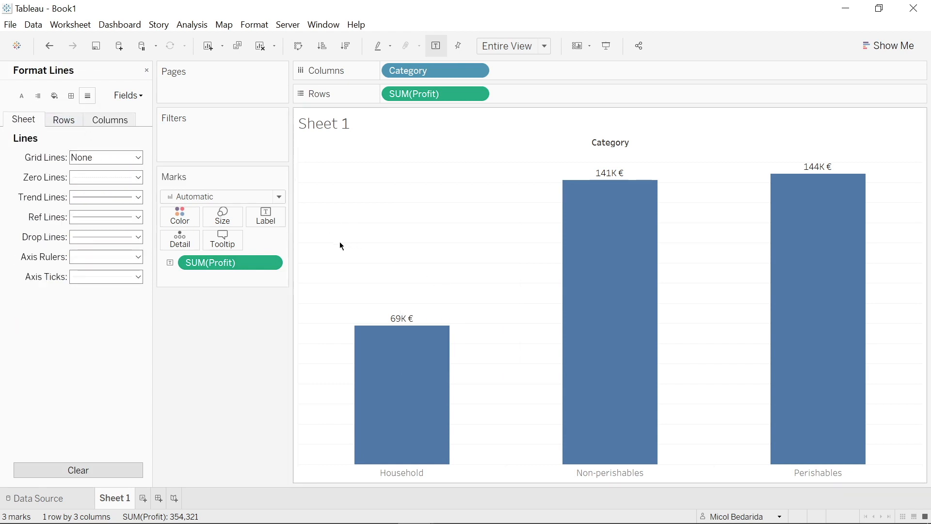
left_click(125, 158)
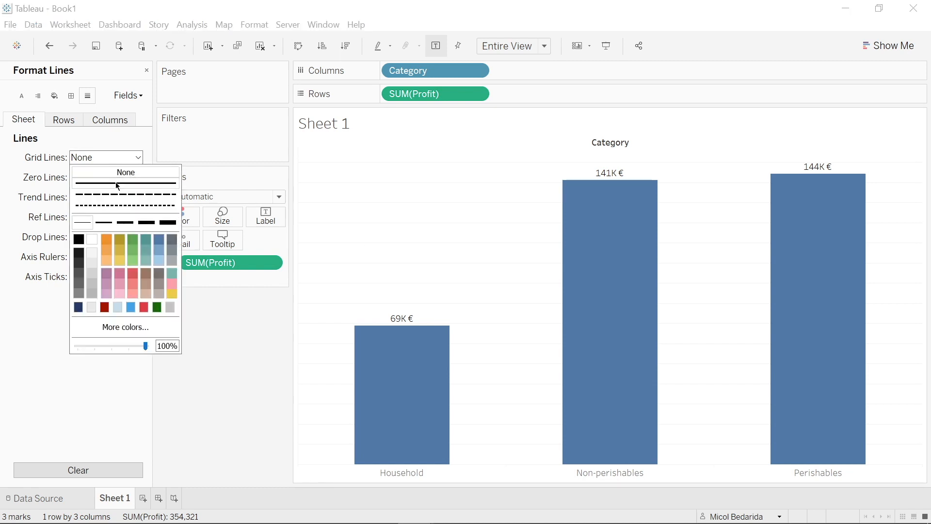
left_click(116, 183)
left_click(130, 173)
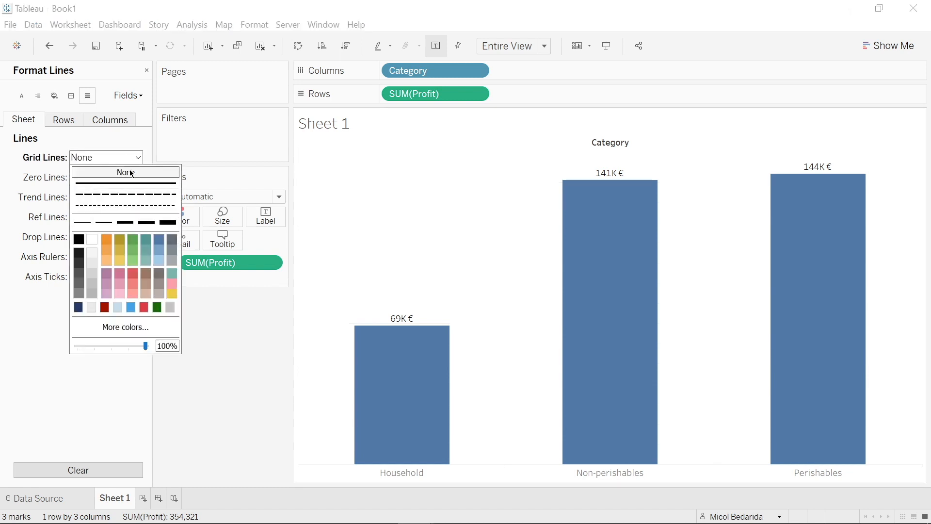
left_click(490, 242)
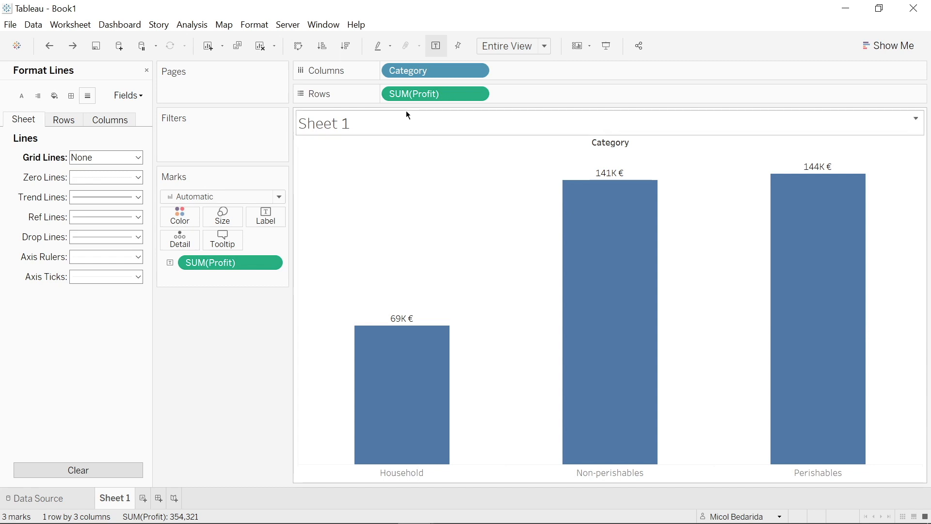
- Sort the categories by Profit in descending order and rename the sheet as Bar
left_click(346, 44)
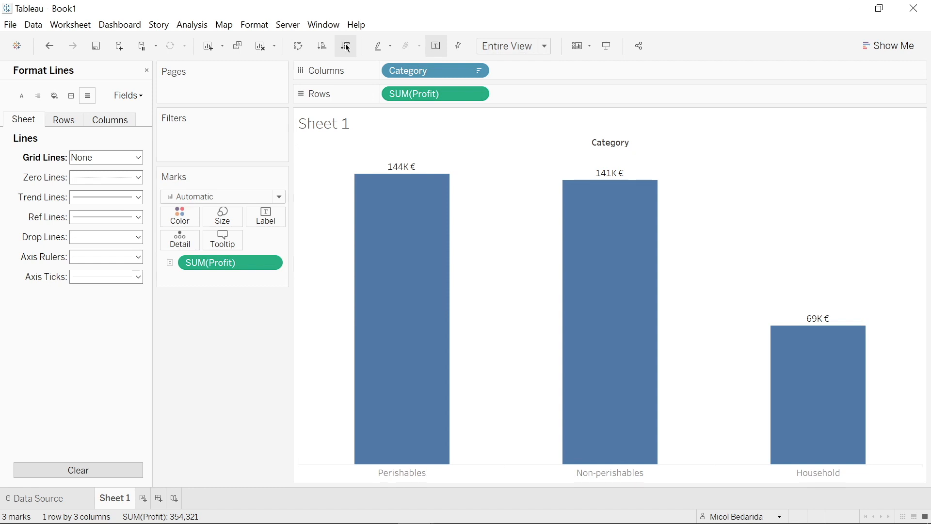
right_click(117, 500)
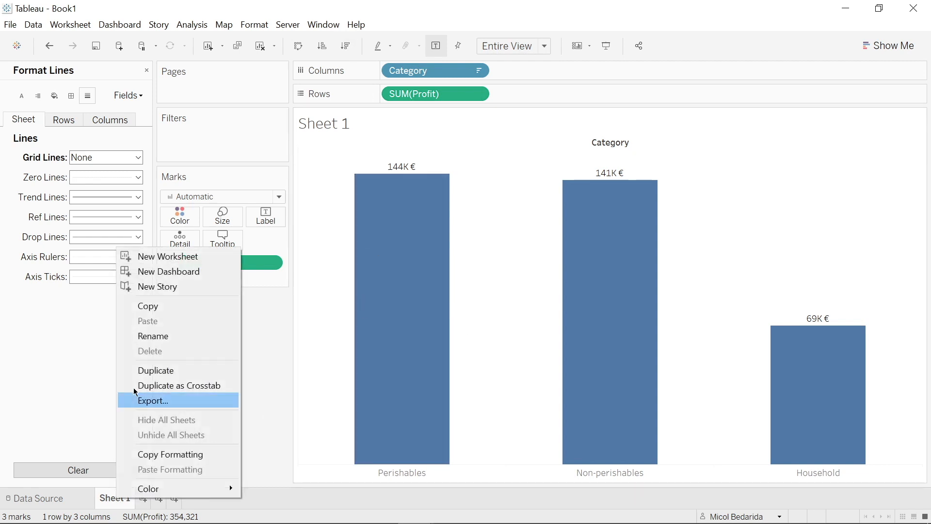
left_click(148, 336)
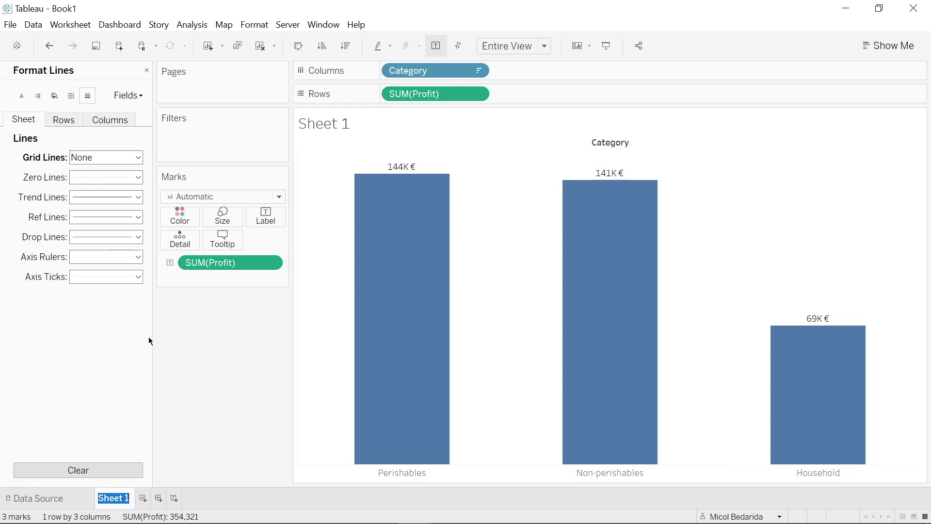
type("Bar")
key("Return")
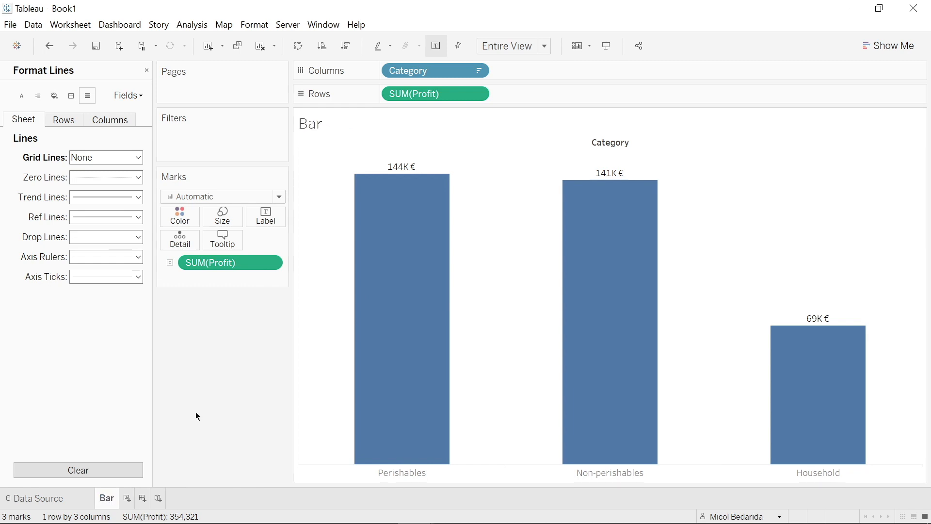
- On a new worksheet, plot Profit as a line over Order date by continuous quarter
left_click(127, 498)
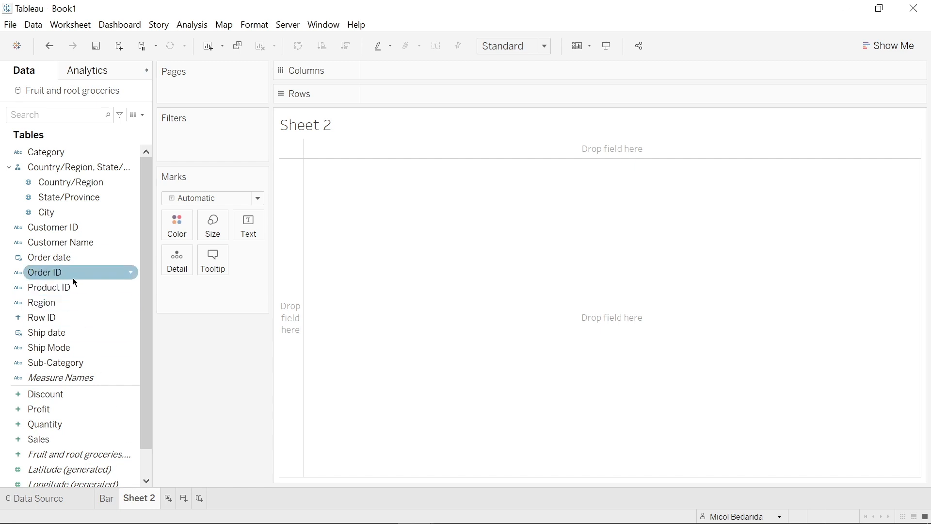
left_click_drag(69, 259, 417, 73)
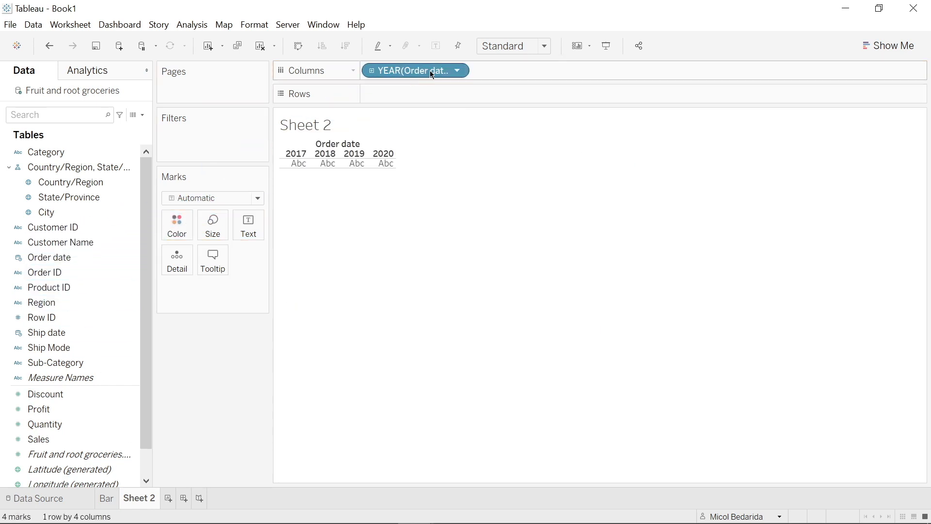
left_click(458, 72)
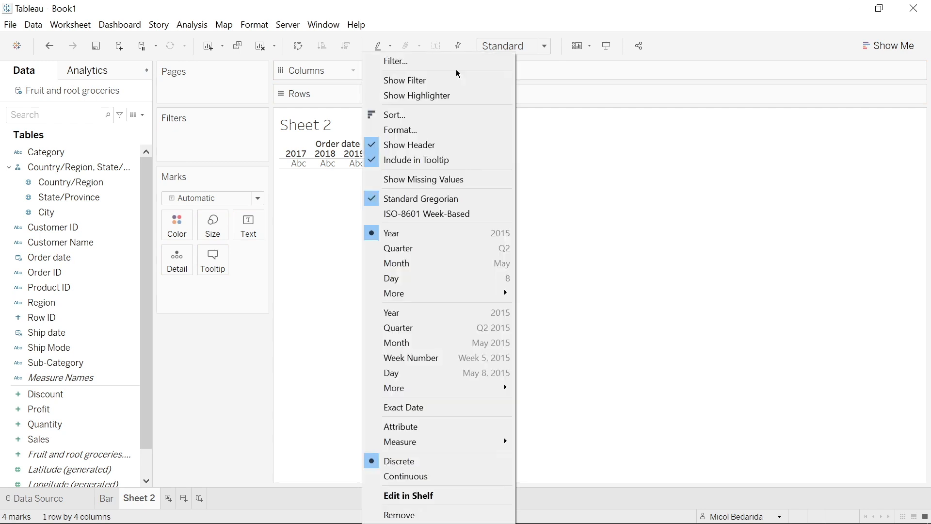
left_click(467, 327)
mouse_move(83, 410)
left_mouse_down()
mouse_move(329, 229)
mouse_move(430, 95)
left_mouse_up()
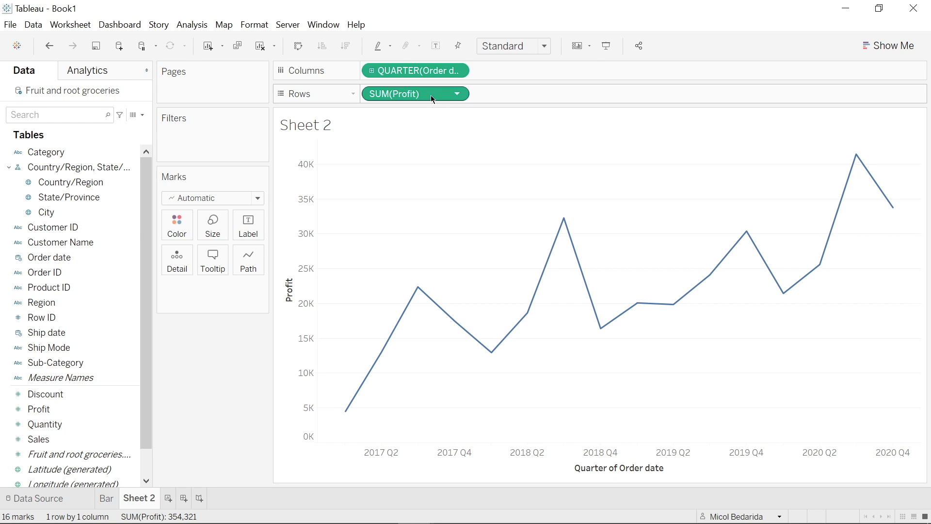
left_click(257, 198)
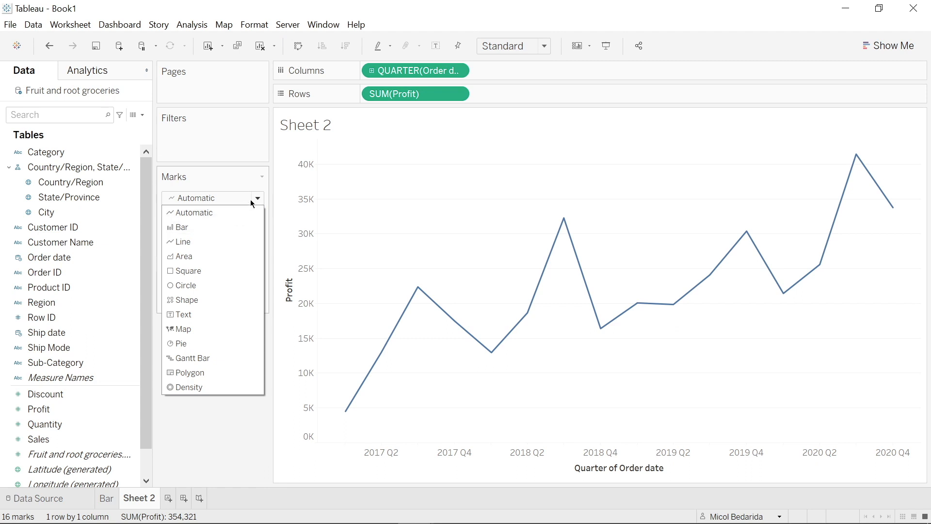
left_click(253, 201)
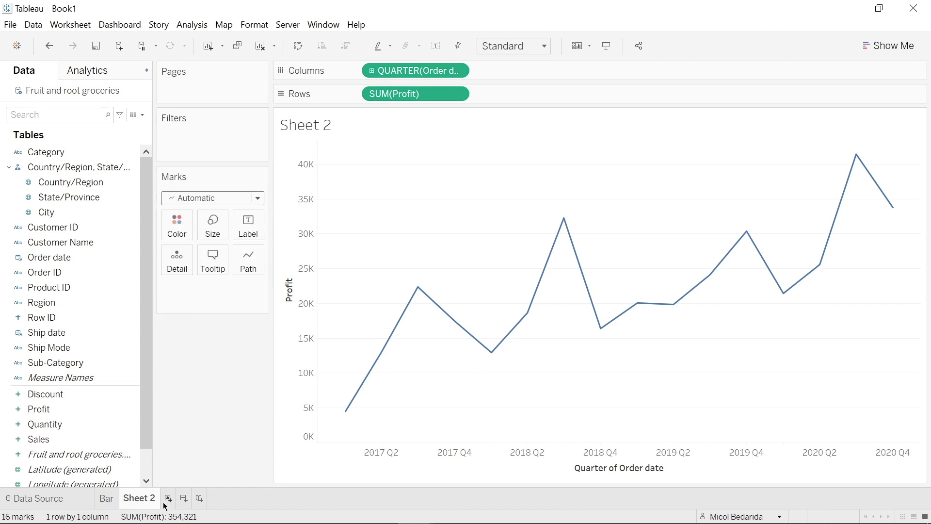
- Rename the quarterly profit sheet as Line
right_click(140, 498)
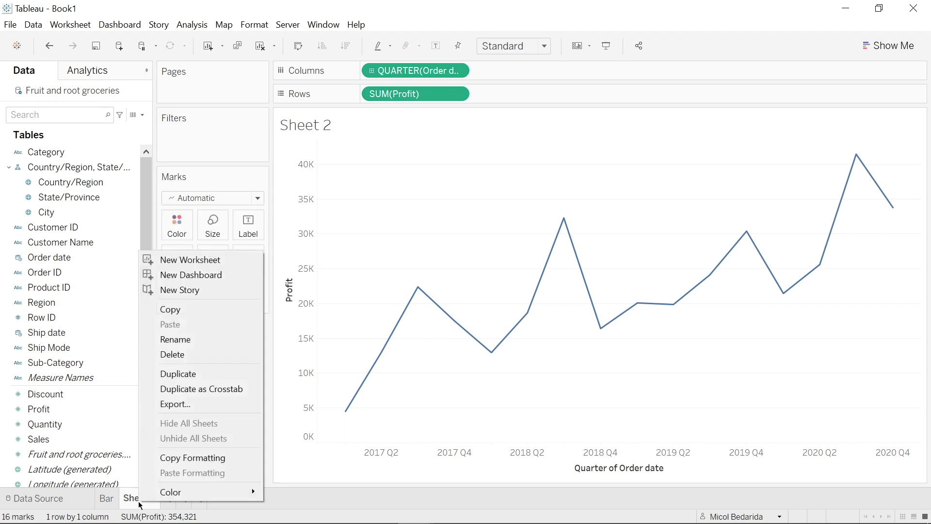
left_click(174, 340)
key("BackSpace")
type("Line")
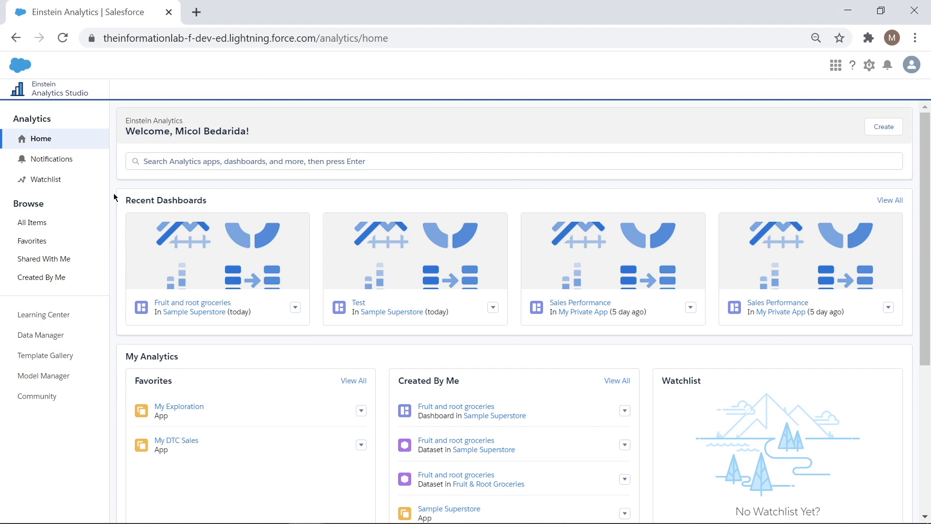
- Switch to Einstein Analytics and open the Fruit and root groceries dataset from the Fruit & Root Groceries app
left_click(91, 224)
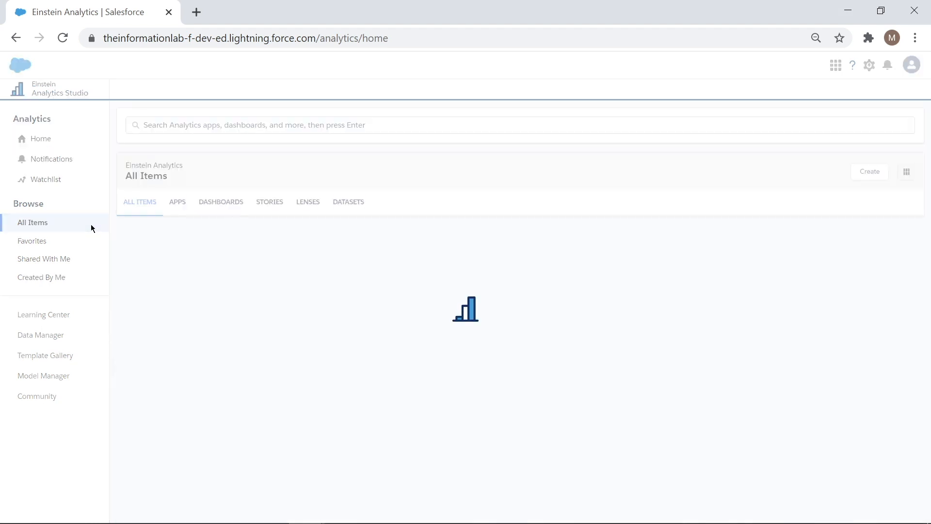
left_click(179, 208)
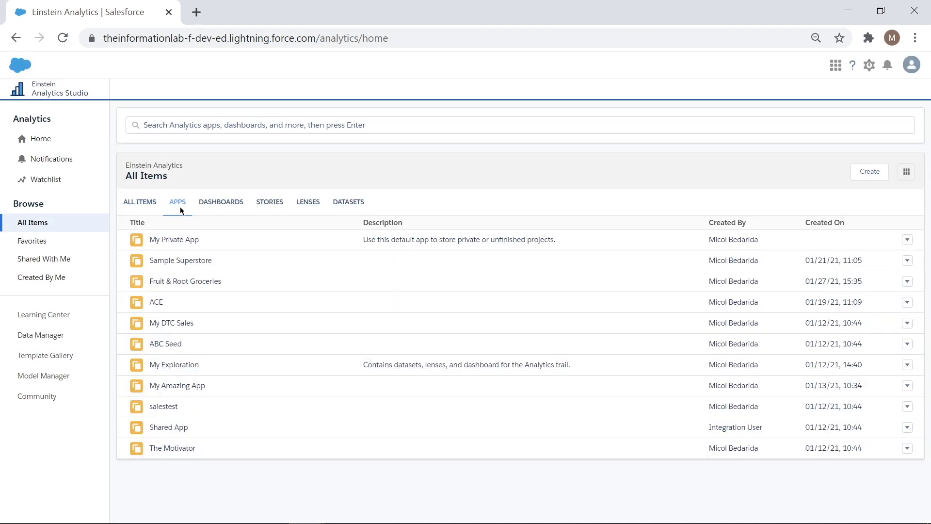
left_click(212, 283)
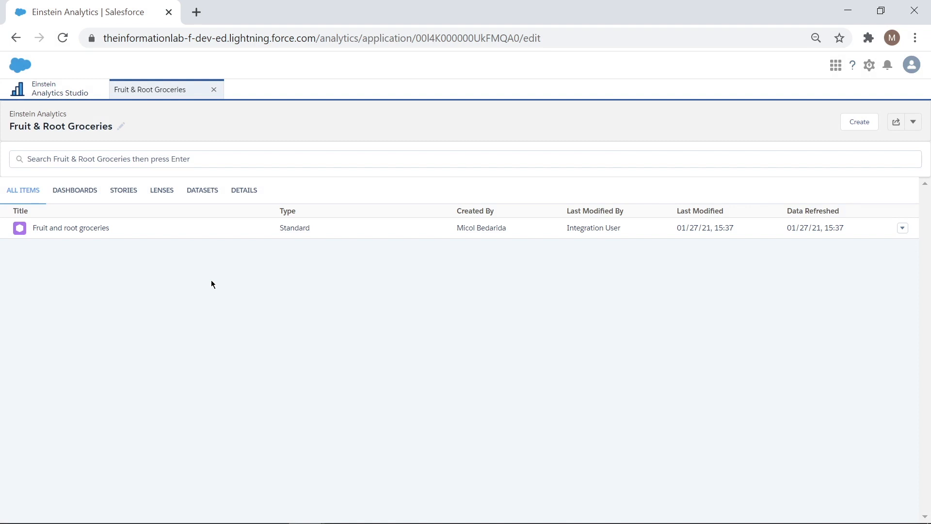
left_click(197, 192)
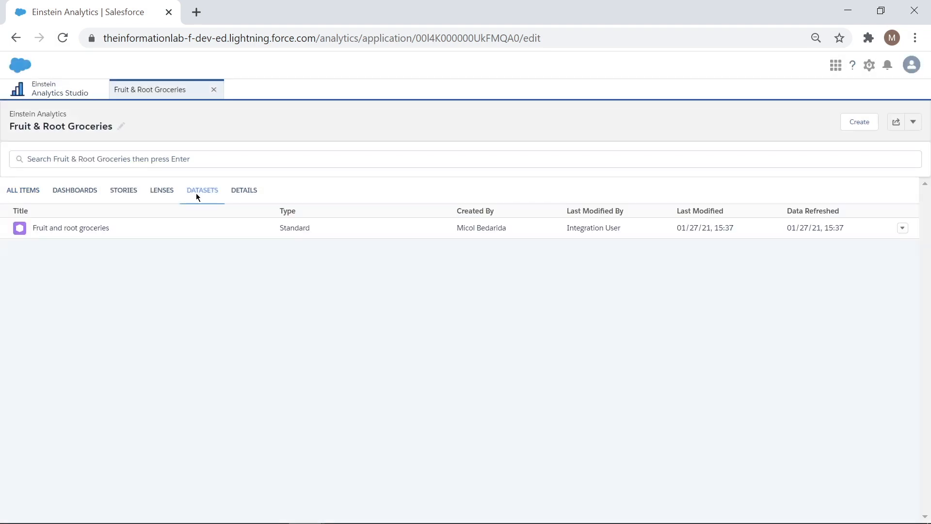
left_click(82, 229)
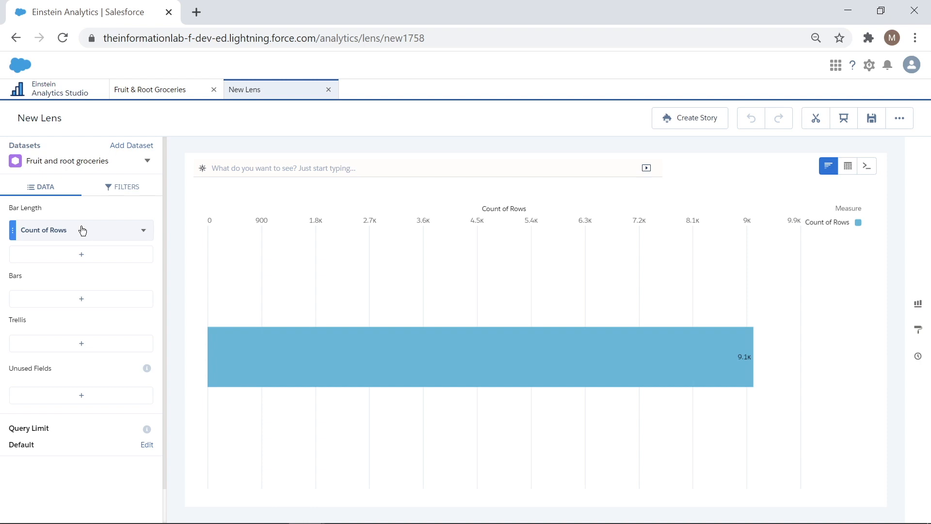
- Change the new lens to a Column chart and group its bars by Category
left_click(918, 305)
left_click(806, 208)
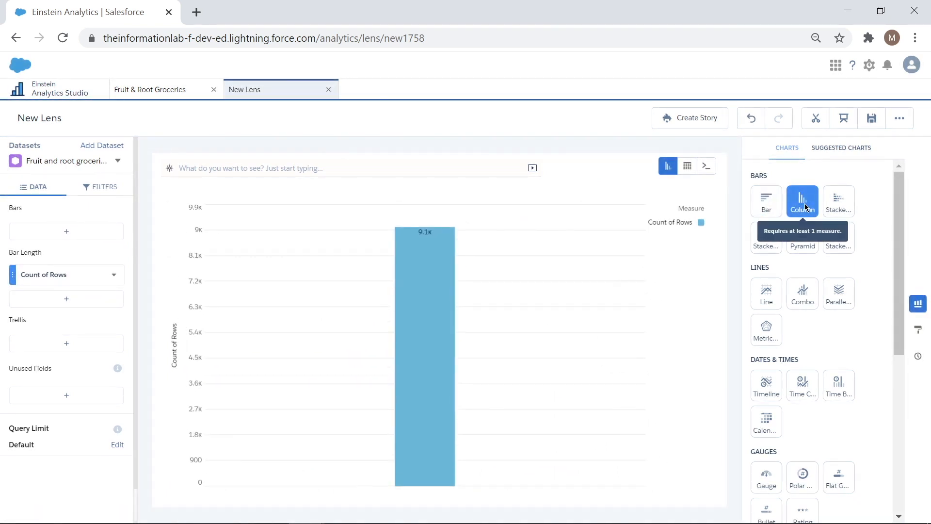
left_click(102, 235)
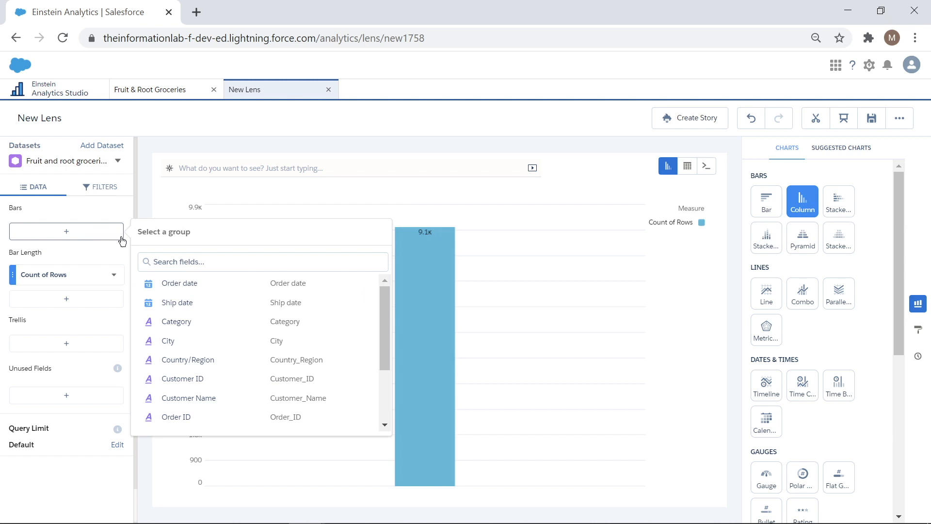
left_click(189, 322)
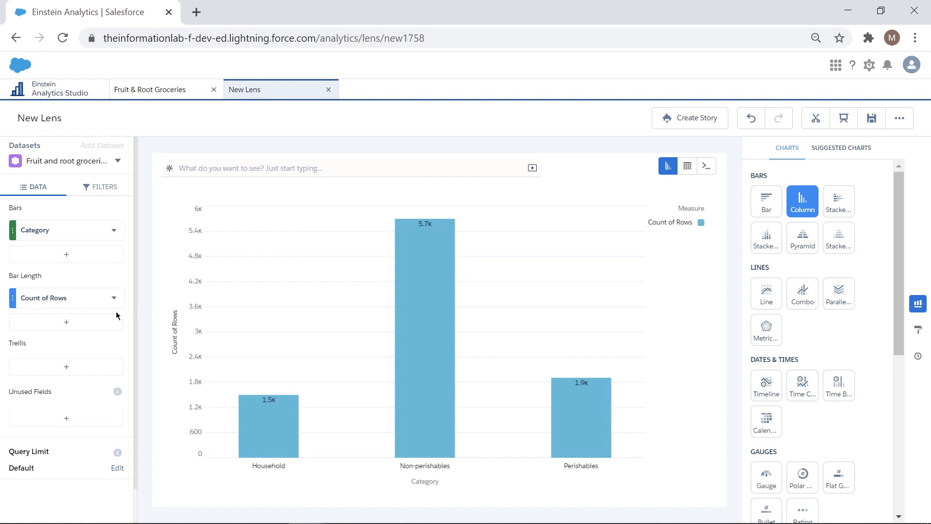
- Replace the bar length measure with the Sum of Profit
left_click(66, 298)
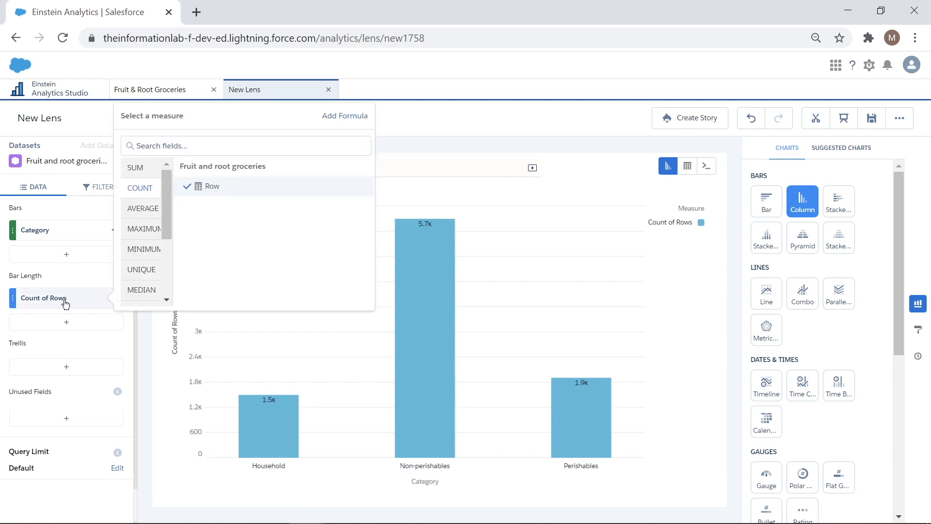
left_click(137, 167)
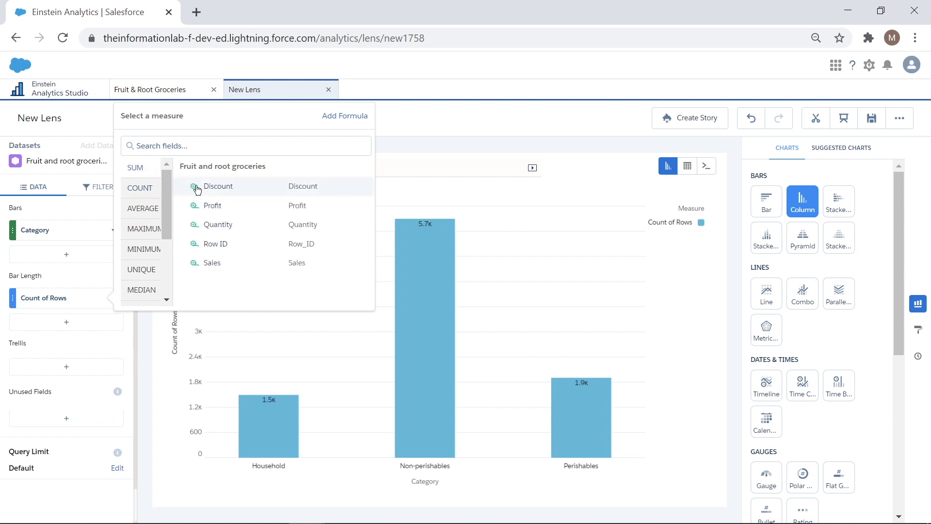
left_click(208, 206)
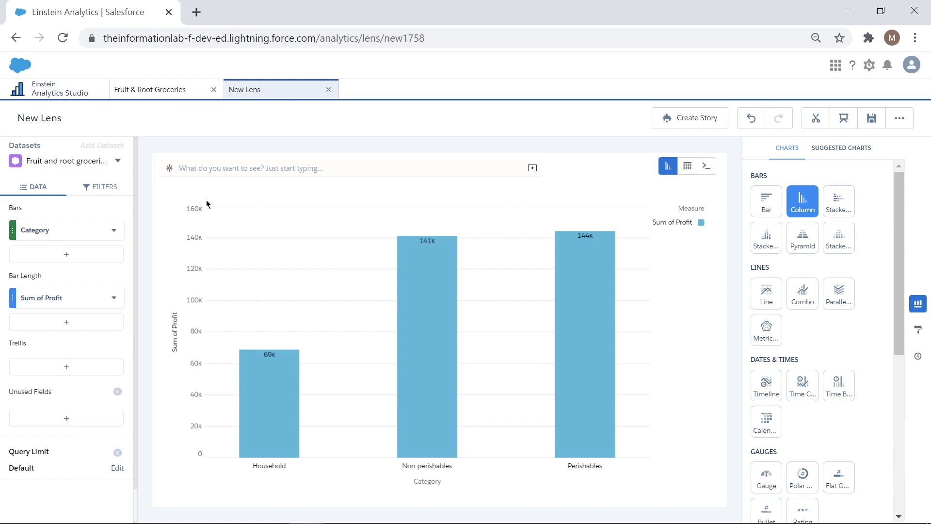
- Examine the aggregation types and the fields they offer for the bar length measure
left_click(80, 299)
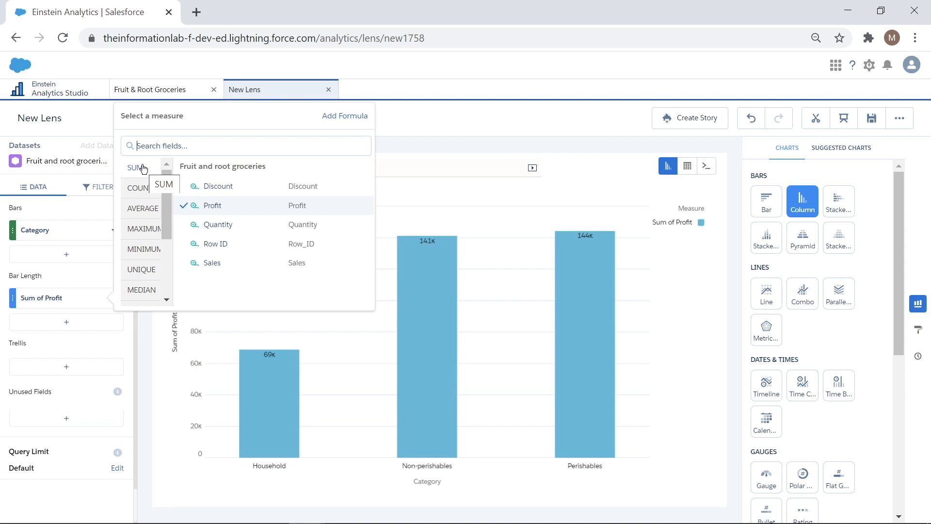
left_click(145, 269)
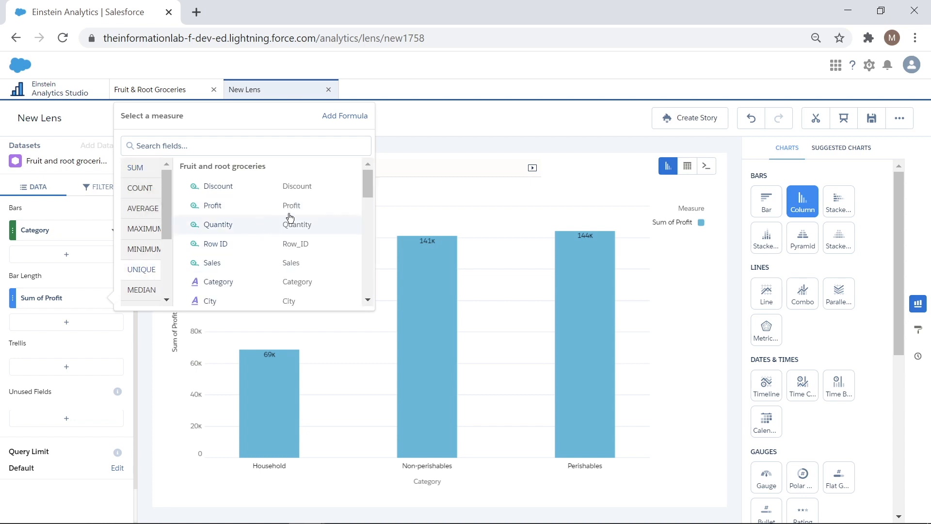
mouse_move(372, 187)
left_mouse_down()
mouse_move(372, 237)
mouse_move(367, 177)
left_mouse_up()
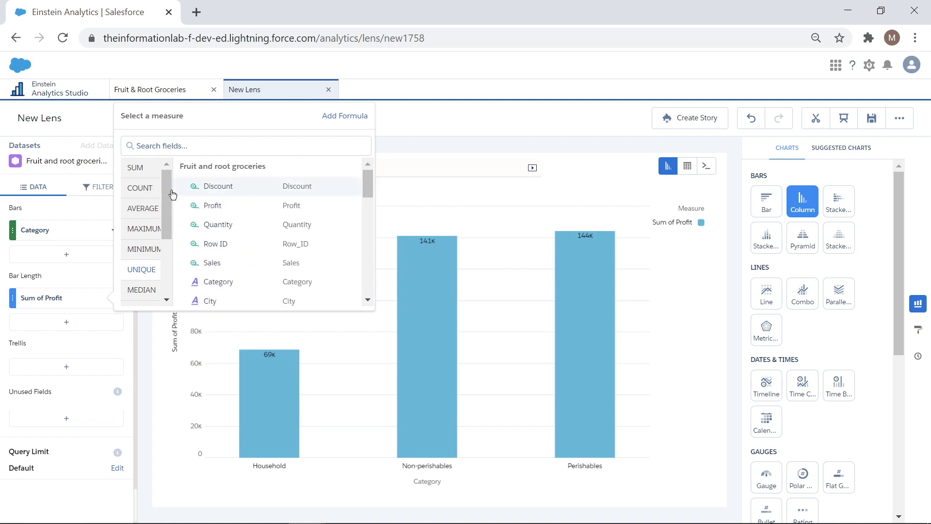
left_click(151, 171)
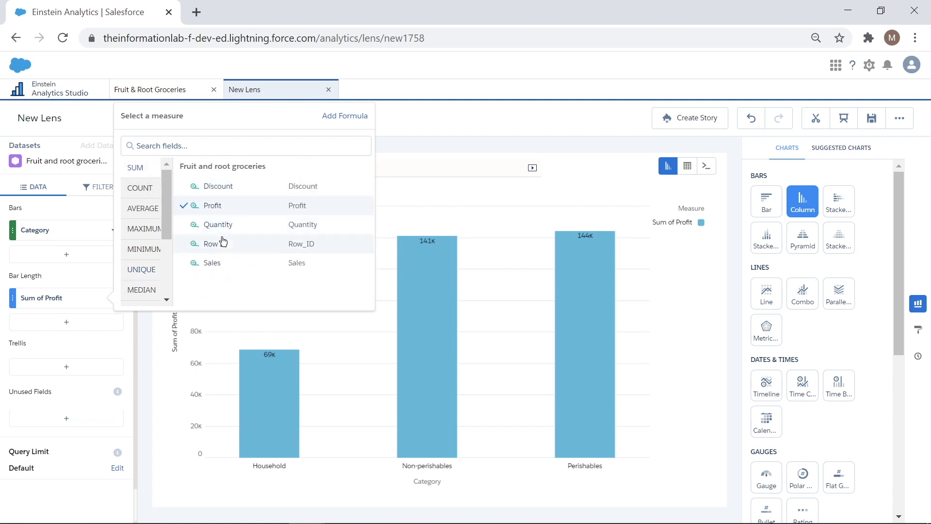
left_click(432, 111)
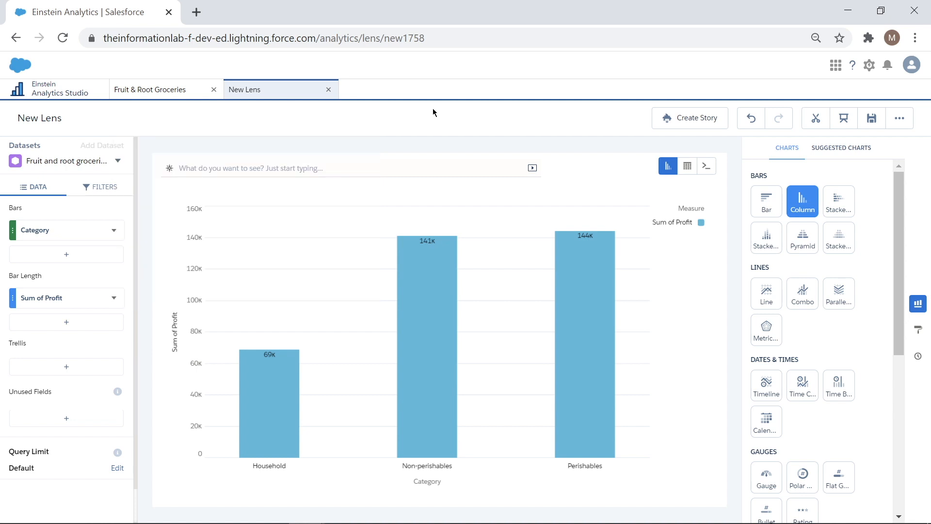
- Sort the columns by Sum of Profit in descending order and format the measure as Currency Rounded
left_click(173, 325)
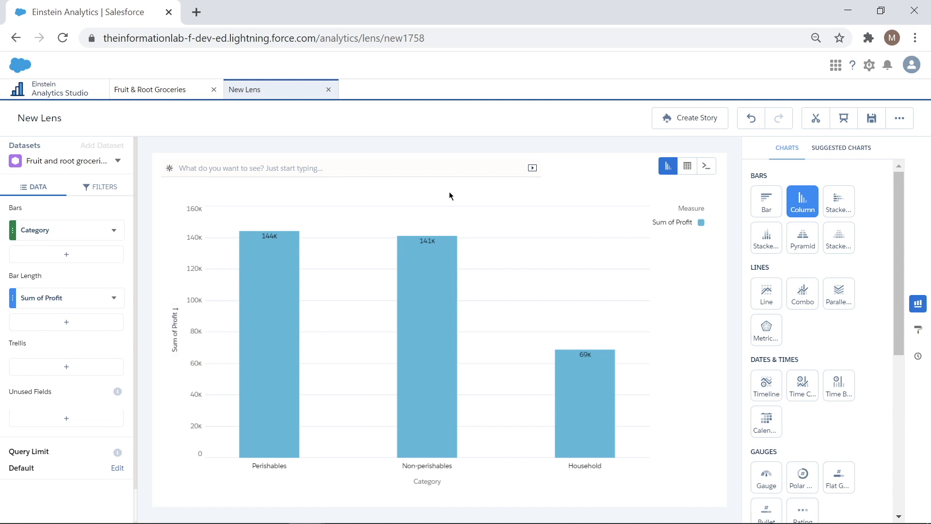
mouse_move(445, 248)
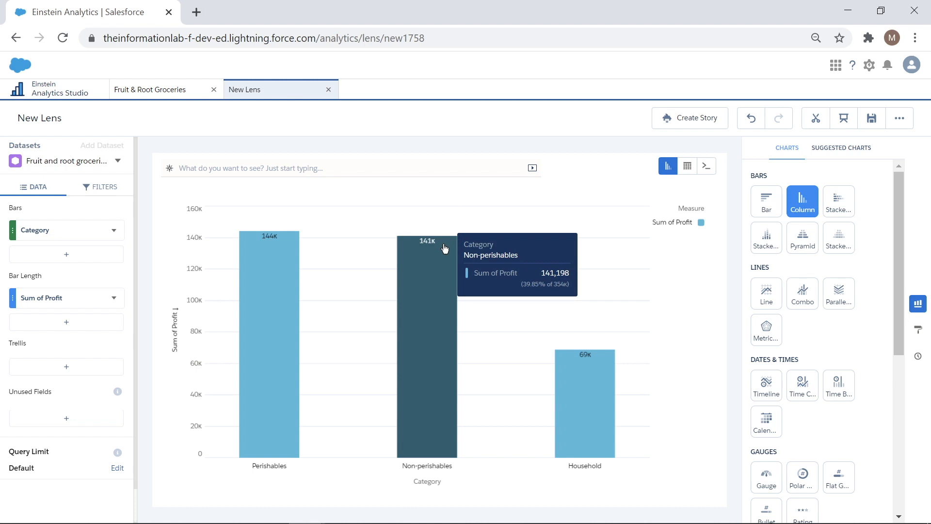
left_click(114, 299)
mouse_move(125, 388)
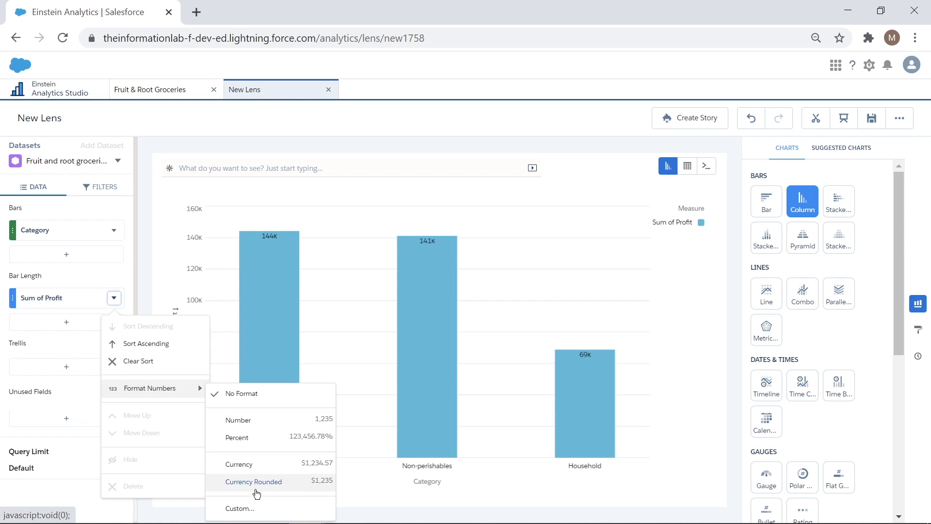
left_click(258, 481)
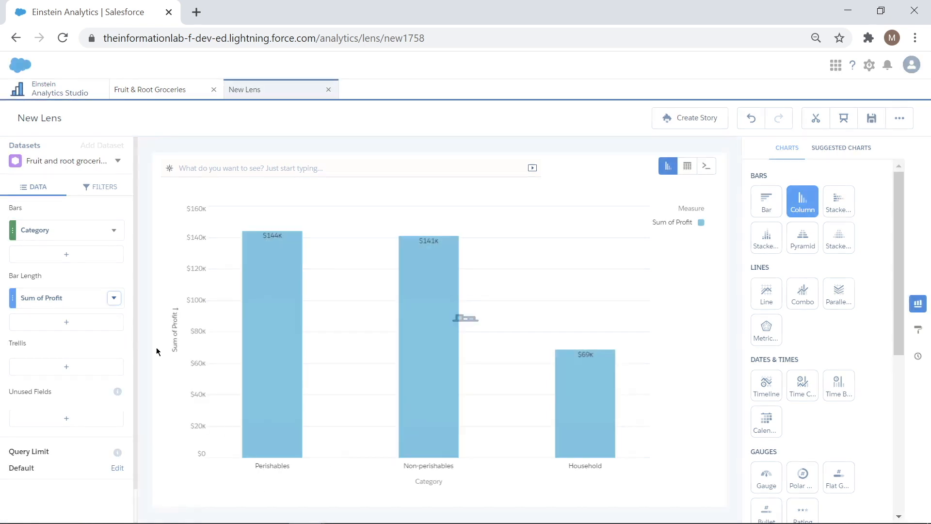
- Give the Sum of Profit measure the custom number format $#,###€
left_click(114, 297)
mouse_move(134, 390)
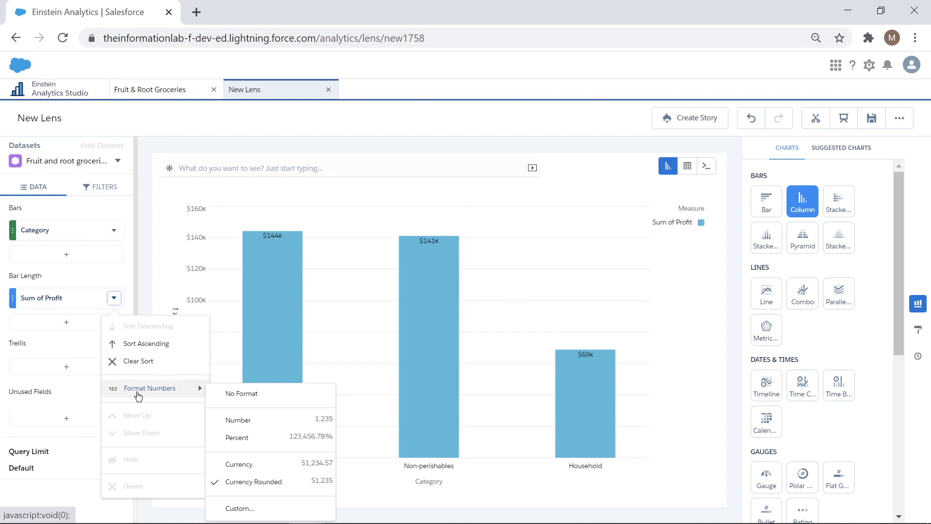
left_click(240, 508)
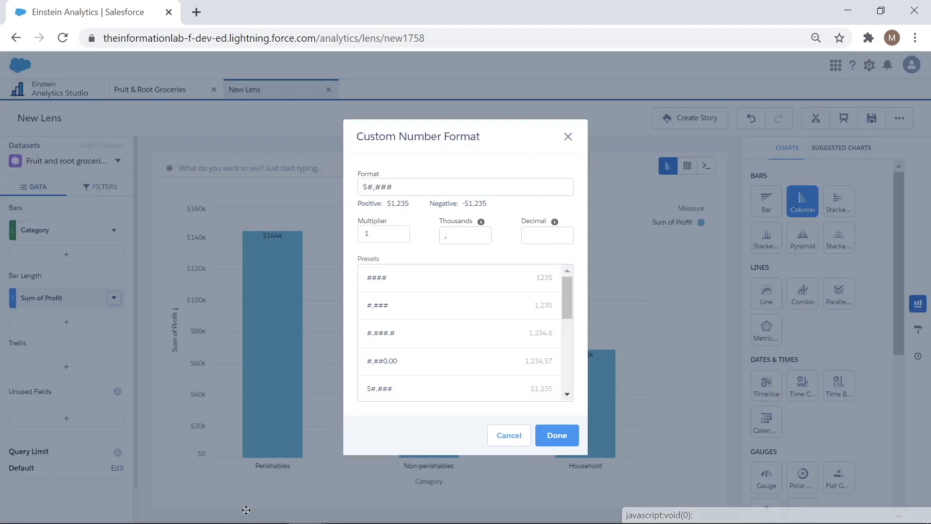
left_click(487, 188)
type("€")
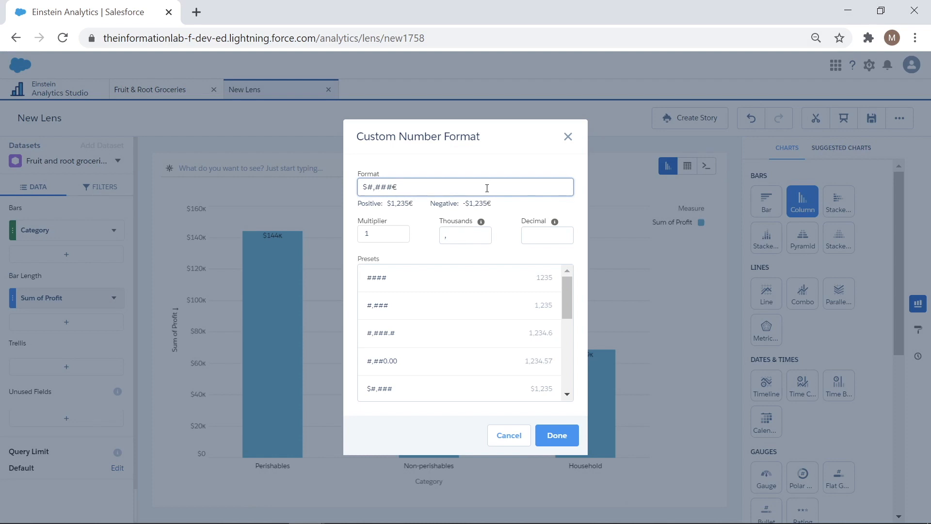
left_click(551, 434)
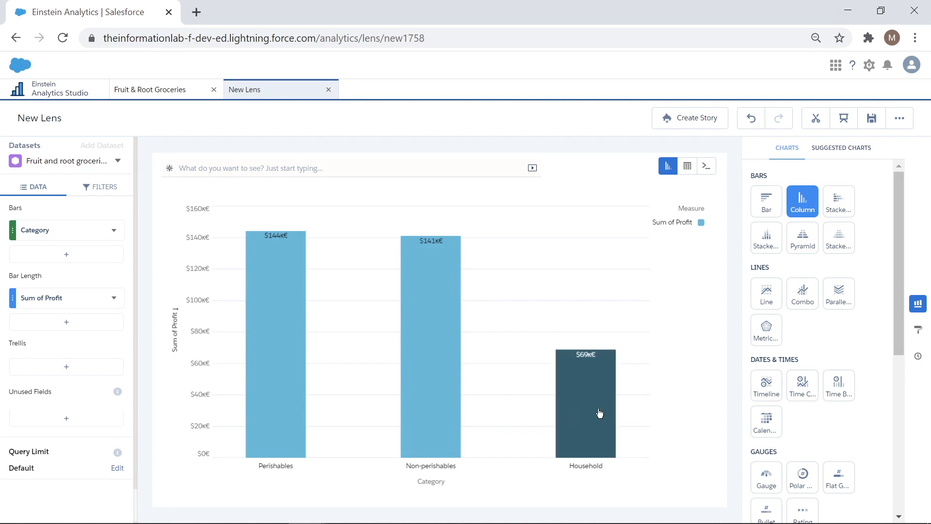
- Hide the column chart's left Y-axis and its title, and turn off the legend
left_click(918, 334)
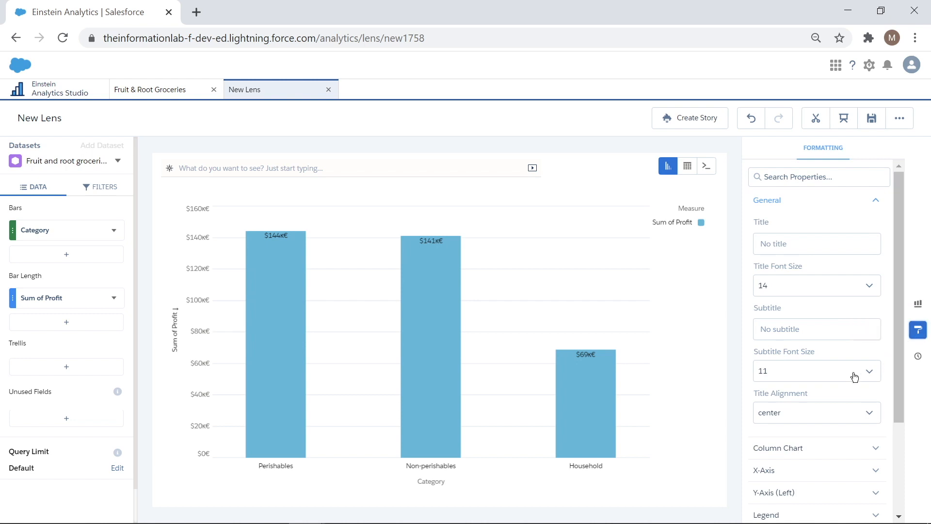
scroll(814, 441, "down", 2)
left_click(783, 395)
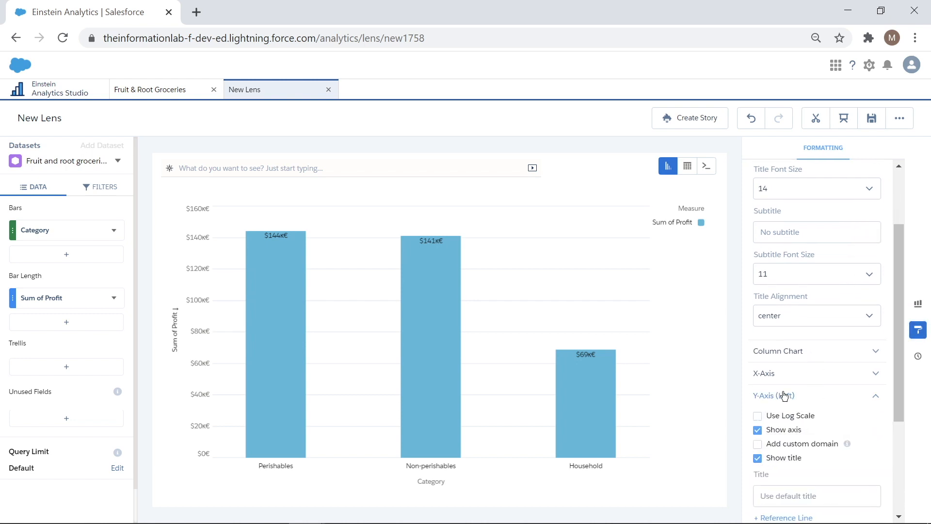
left_click(758, 430)
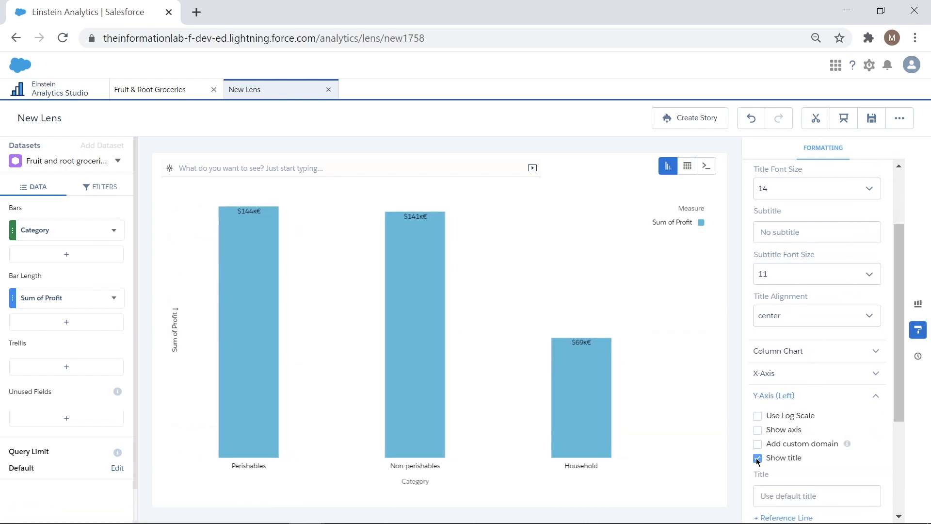
left_click(757, 458)
scroll(757, 421, "down", 2)
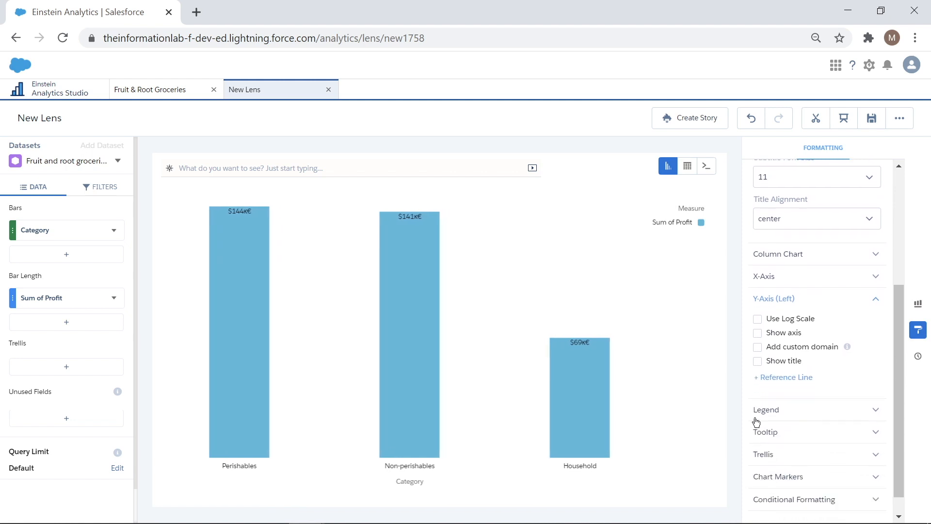
left_click(767, 414)
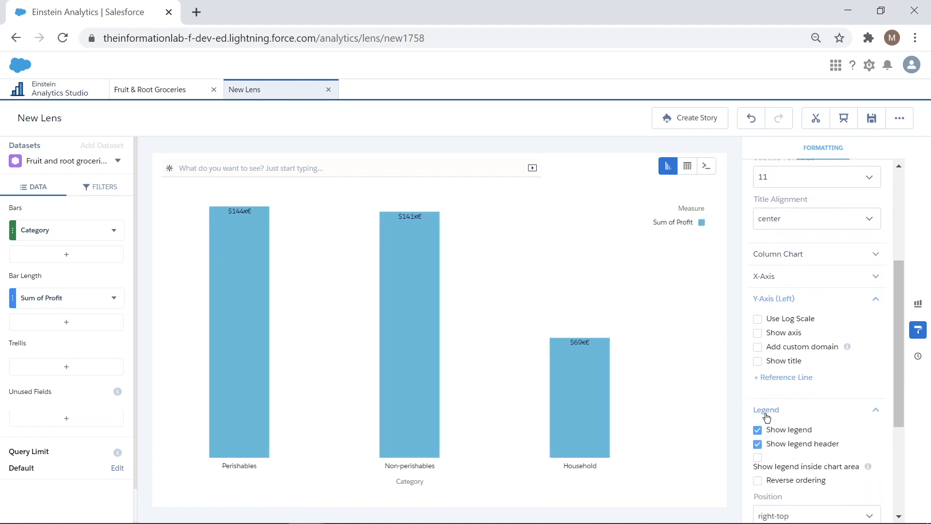
left_click(757, 429)
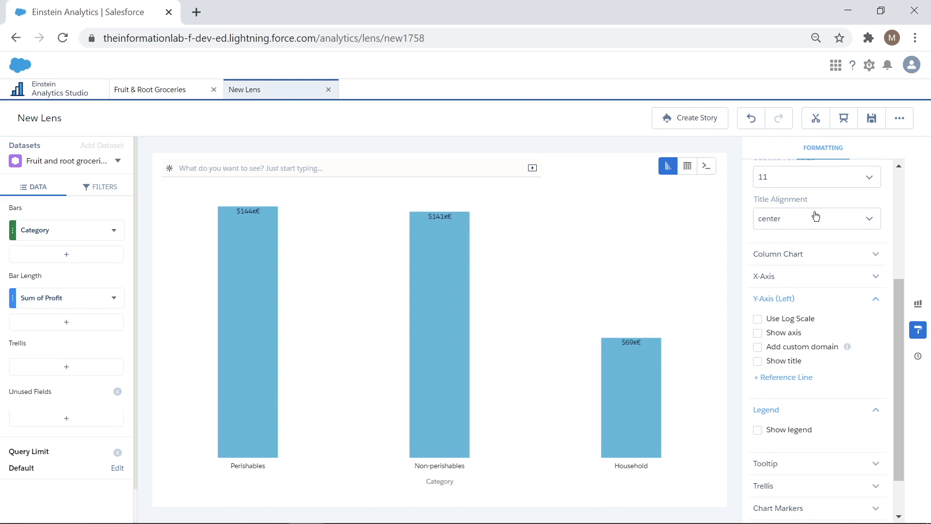
- Save the lens as "Bar" in the Fruit & Root Groceries app
left_click(871, 121)
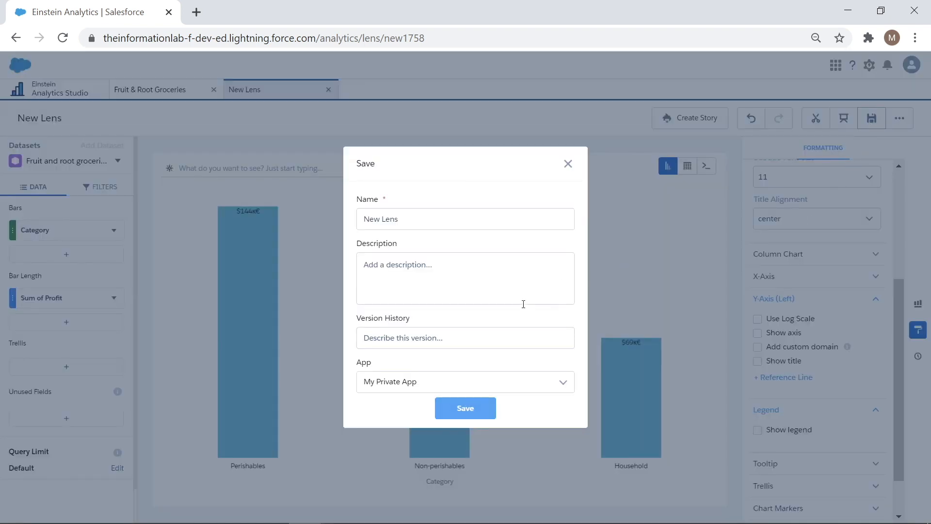
left_click(415, 383)
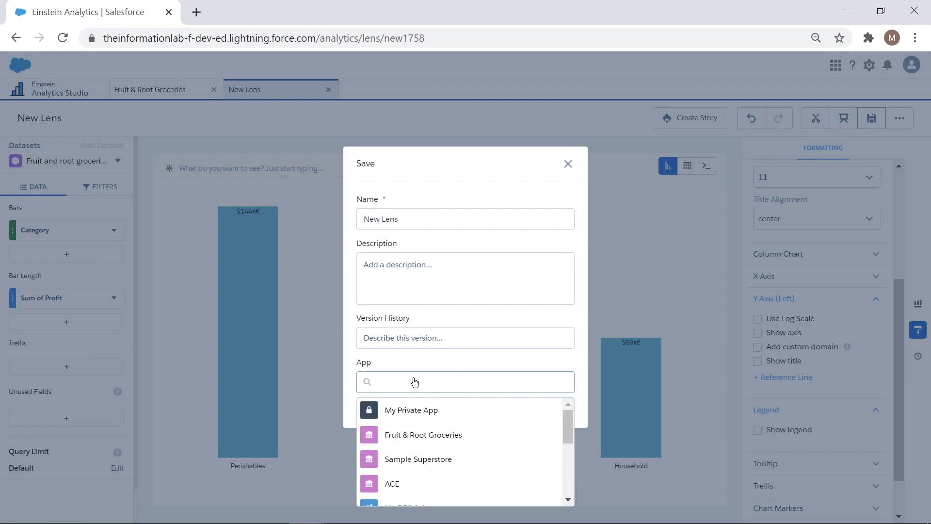
left_click(416, 435)
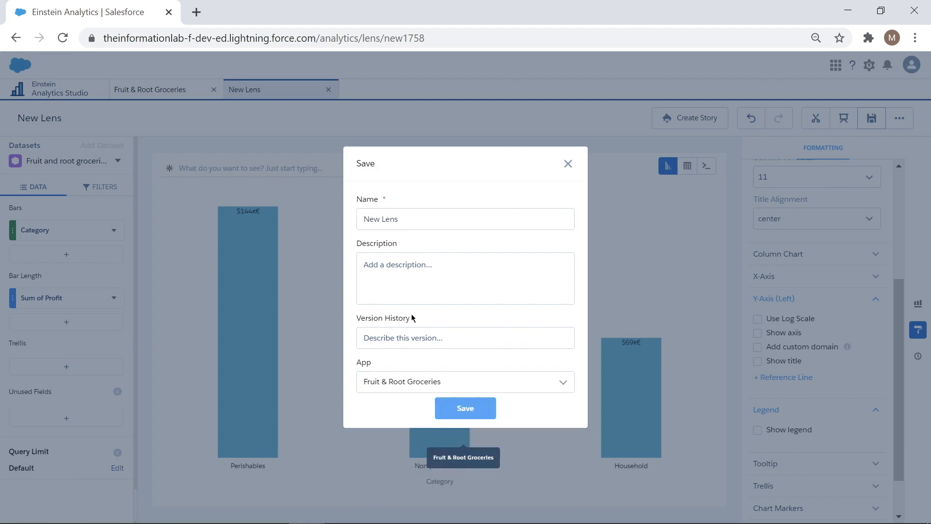
left_click(388, 219)
left_click_drag(407, 219, 318, 224)
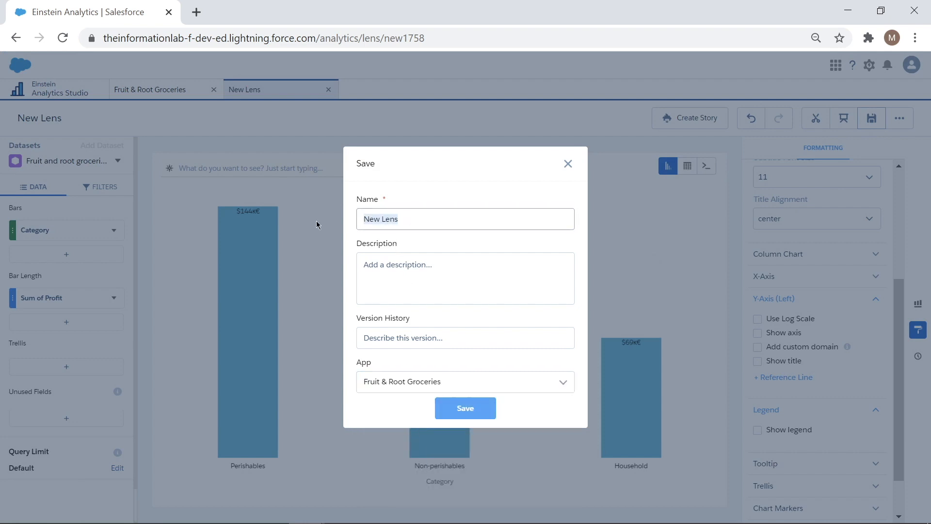
type("Bar")
left_click(462, 413)
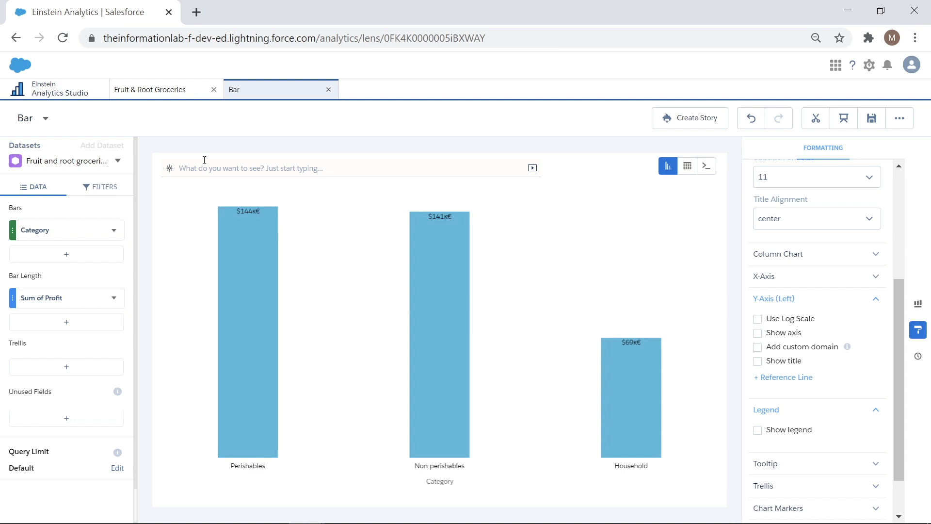
- Open a new lens on the Fruit and root groceries dataset and change it to a Line chart
left_click(184, 89)
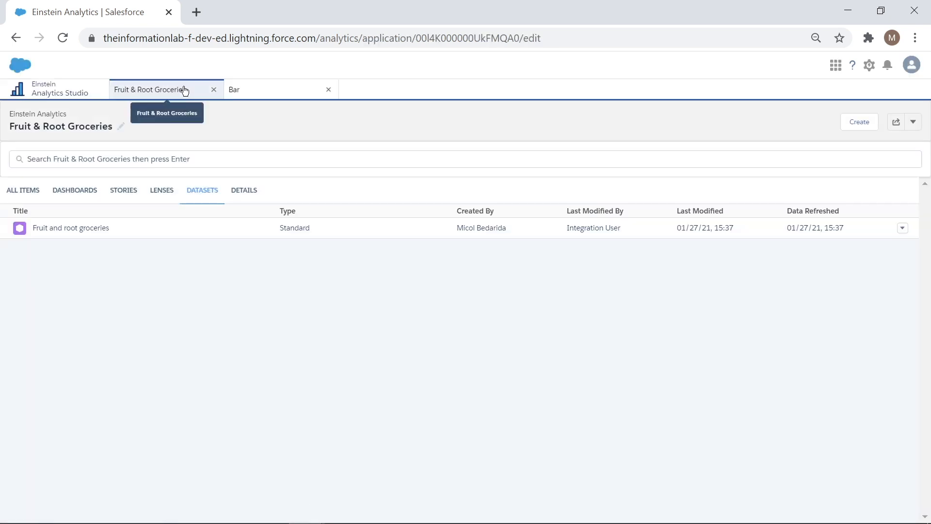
left_click(87, 234)
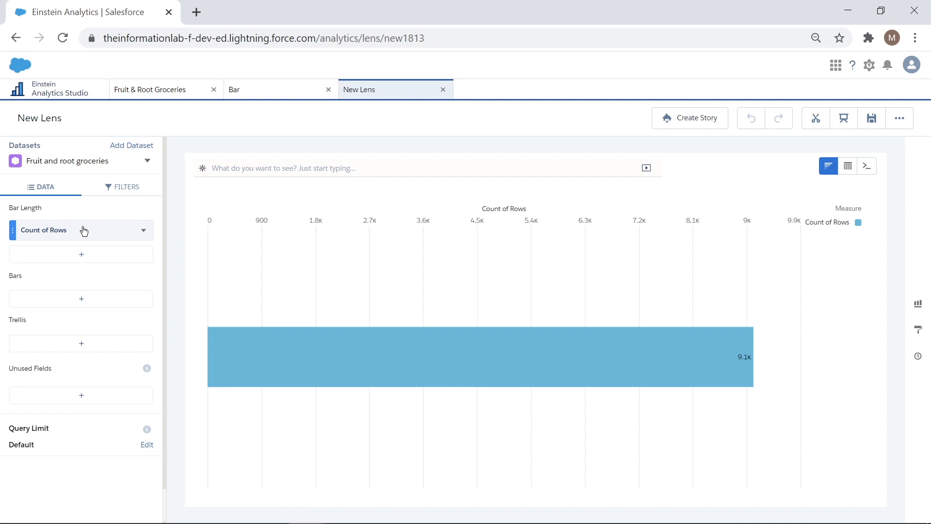
left_click(922, 302)
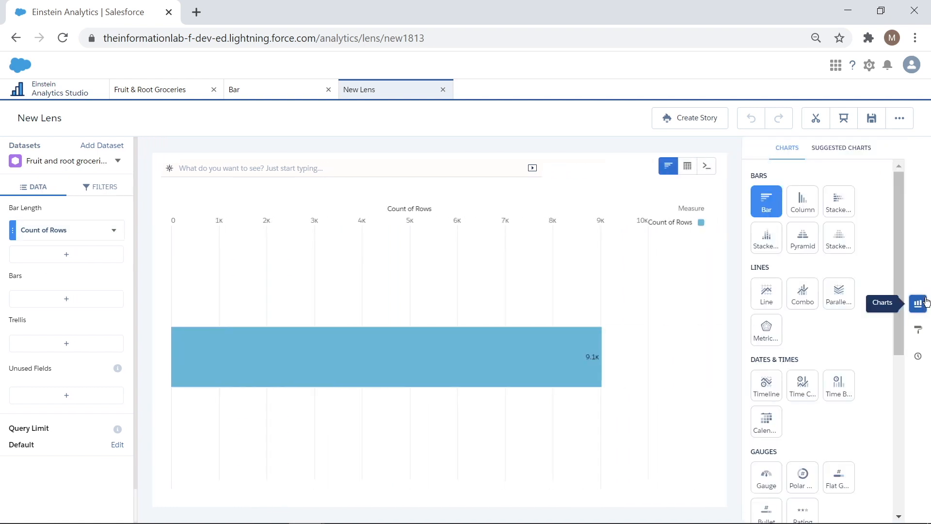
left_click(770, 295)
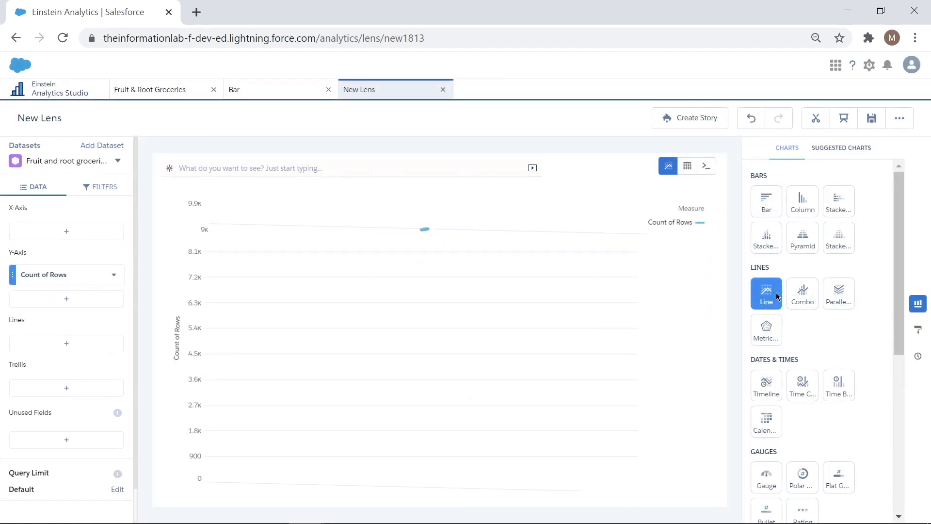
- Group the line chart's X-axis by Order date as Year-Quarter and set the Y-axis measure to Sum of Profit
left_click(69, 239)
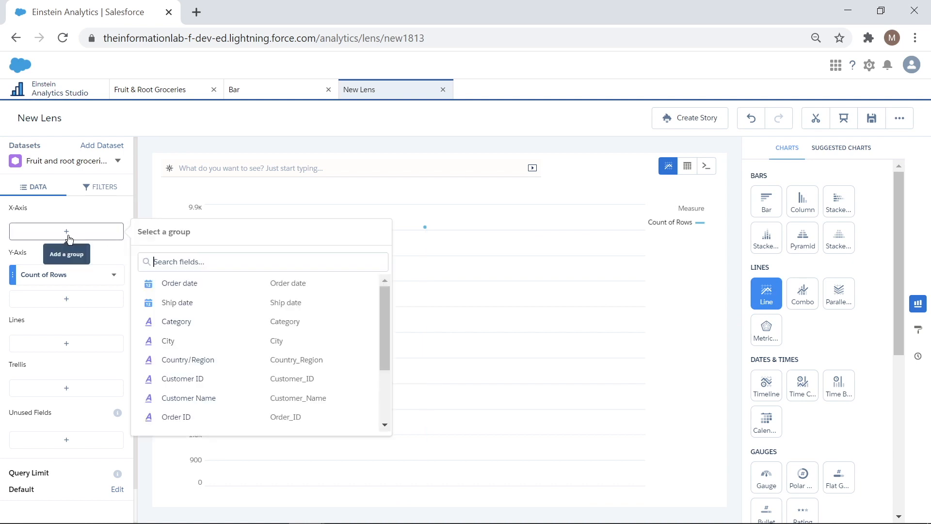
left_click(210, 284)
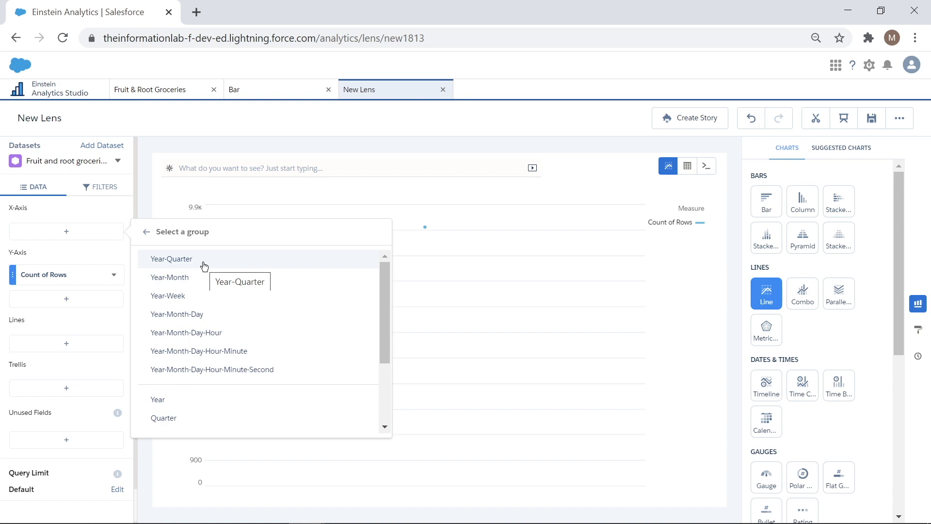
left_click(204, 265)
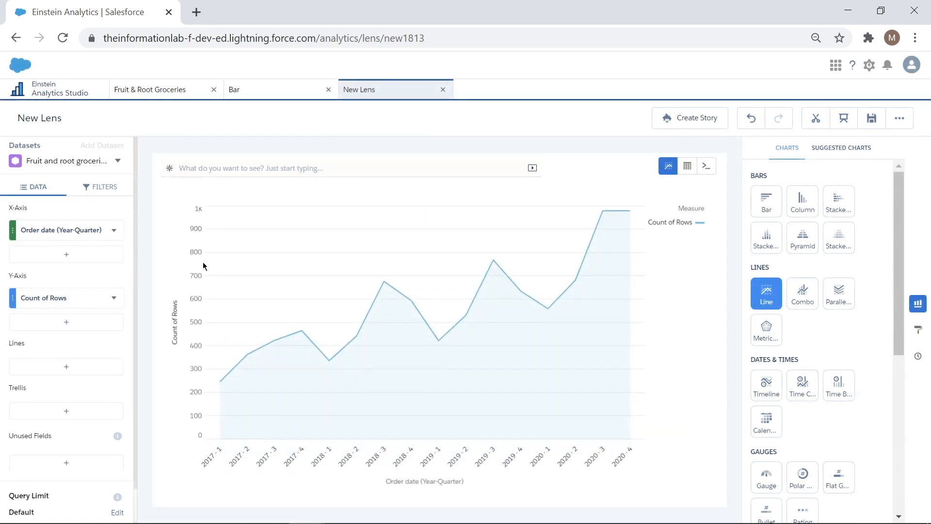
left_click(101, 301)
left_click(138, 167)
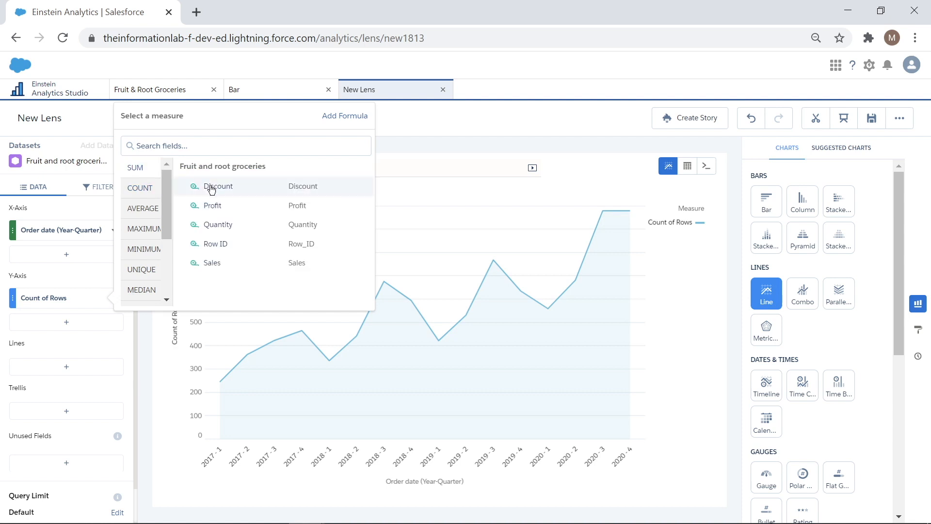
left_click(215, 205)
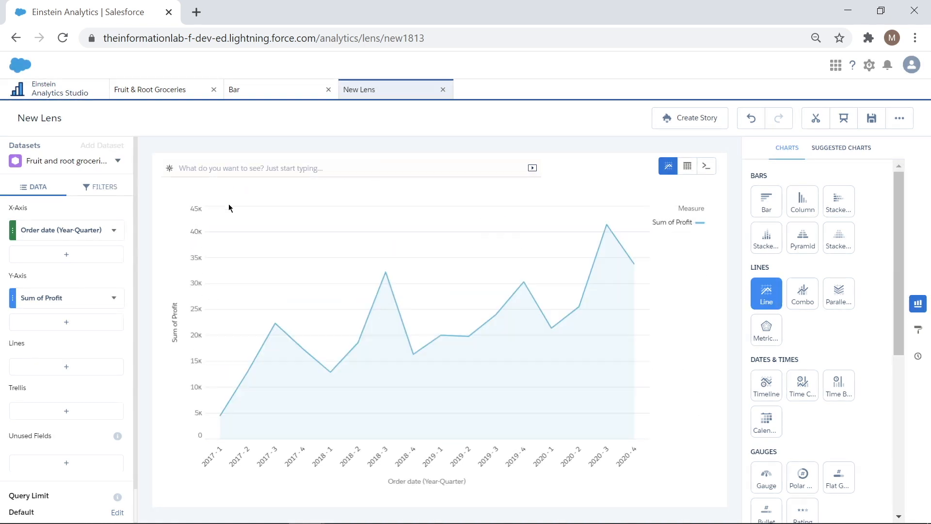
- Hide the line chart's X-axis and its title
left_click(919, 332)
scroll(806, 327, "down", 3)
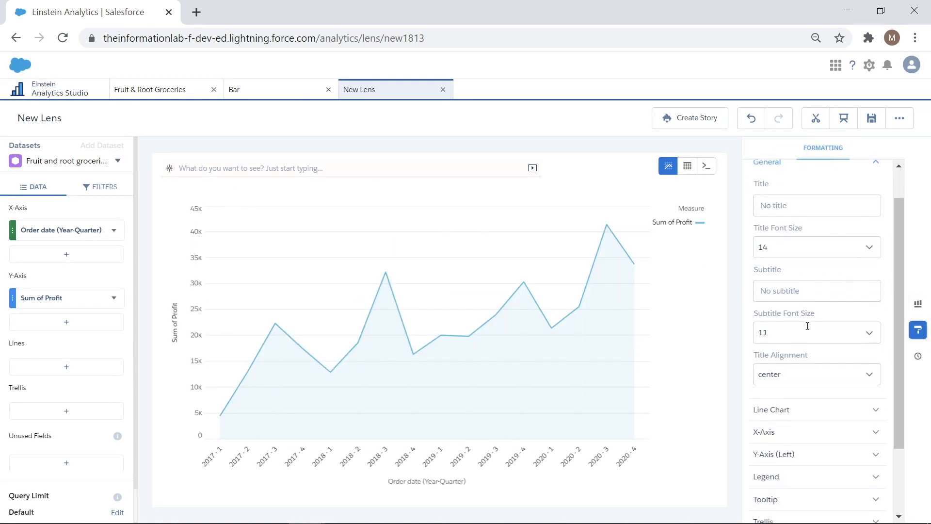
left_click(784, 343)
left_click(763, 363)
left_click(770, 378)
- Hide the line chart's left Y-axis and its title, and turn off the legend
scroll(807, 345, "down", 1)
left_click(778, 365)
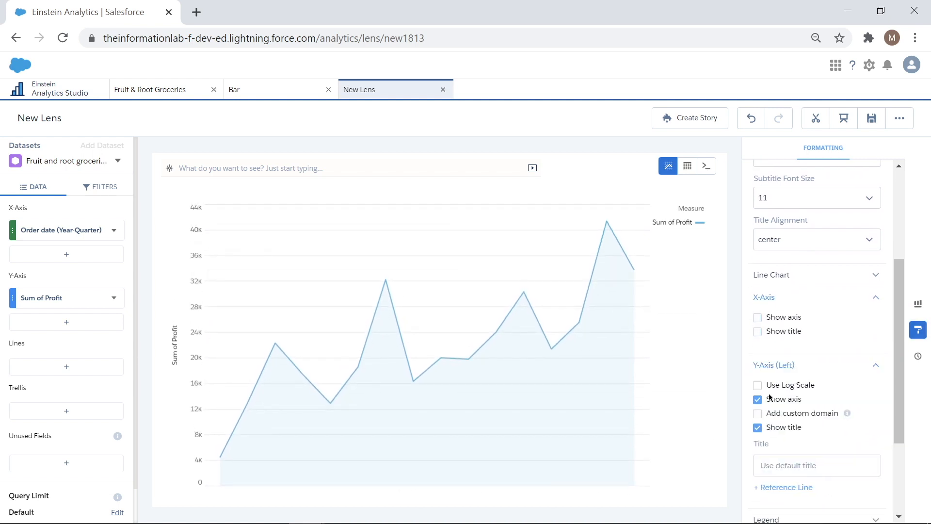
left_click(757, 399)
left_click(757, 427)
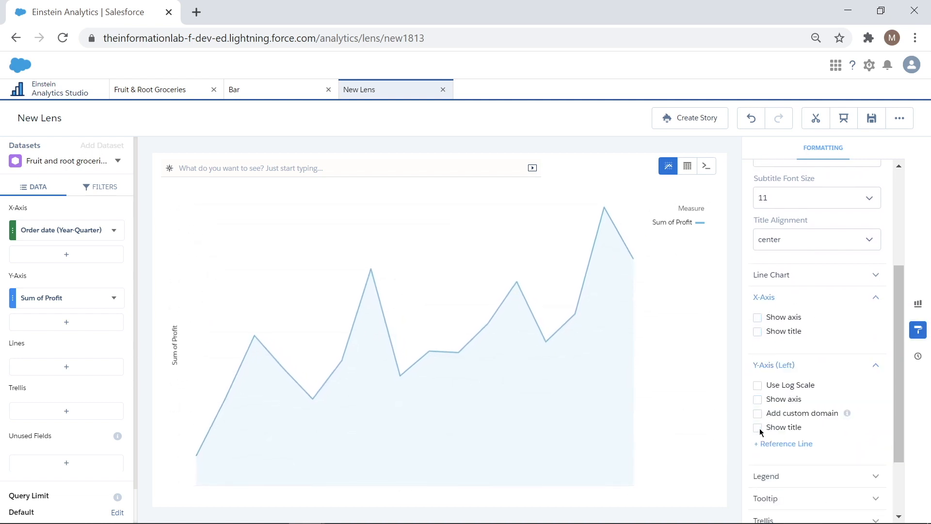
scroll(787, 384, "down", 2)
left_click(774, 387)
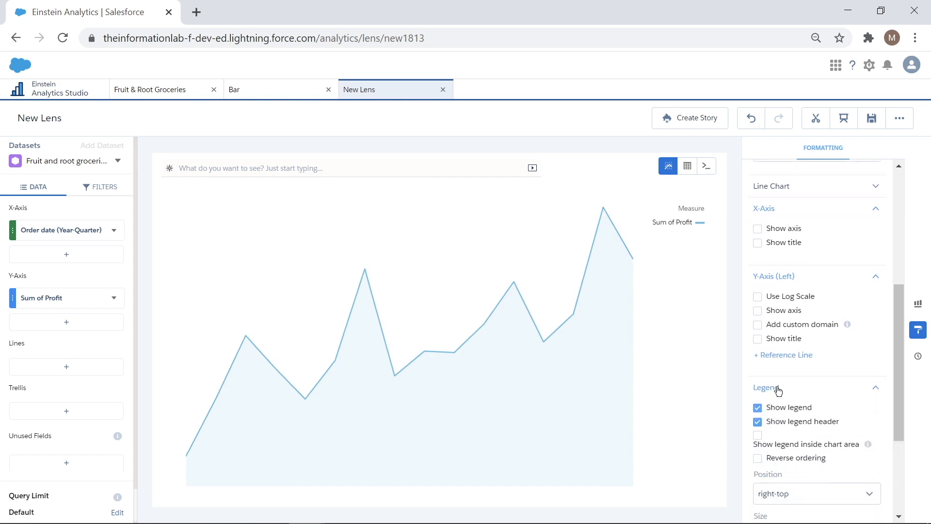
left_click(758, 407)
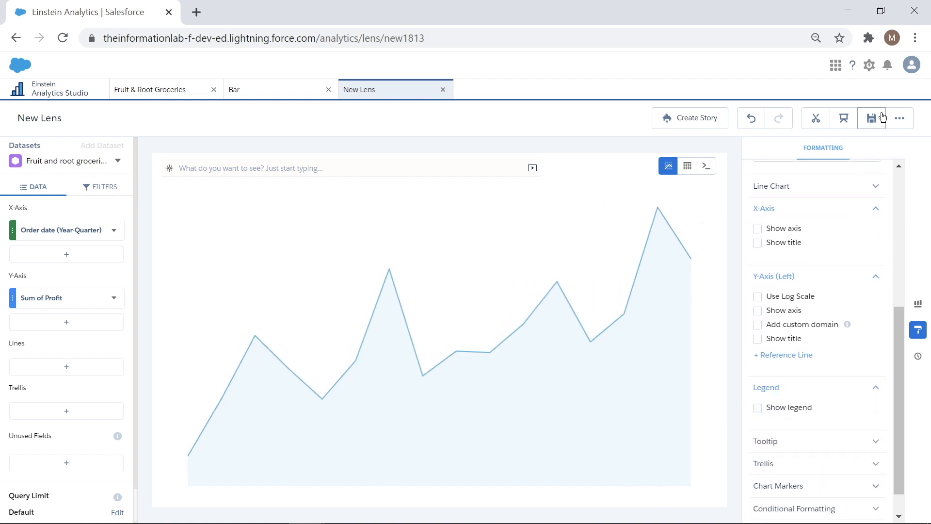
- Save the lens as "Line" in the Fruit & Root Groceries app
left_click(882, 116)
left_click(418, 382)
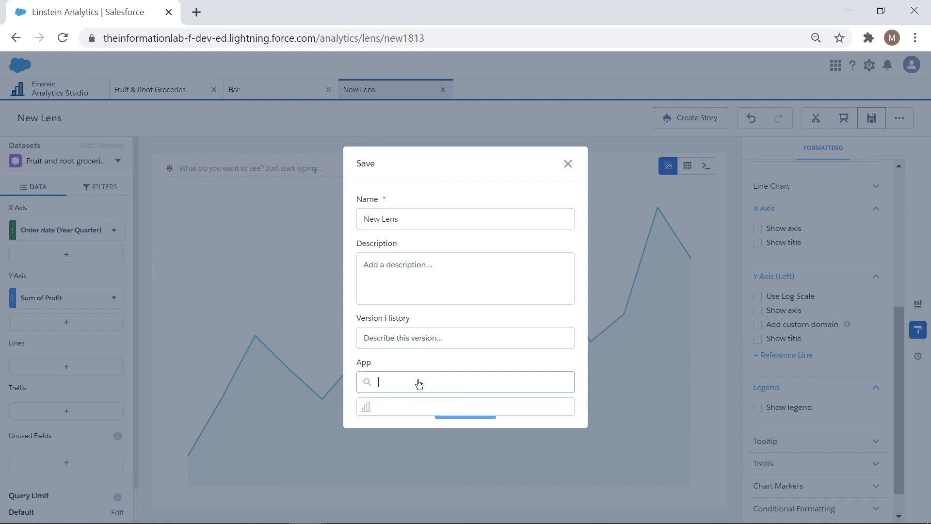
left_click(424, 434)
left_click(423, 213)
left_click_drag(402, 217, 343, 213)
type("Line")
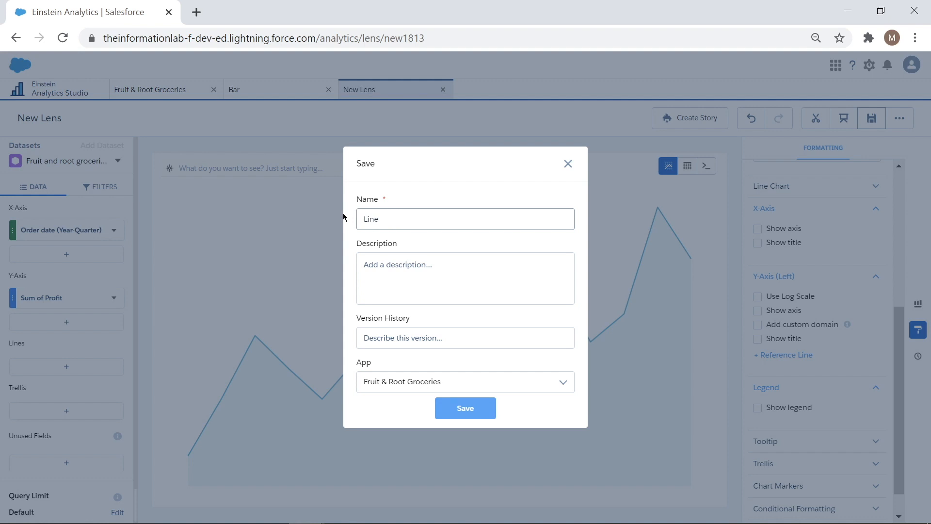
left_click(445, 409)
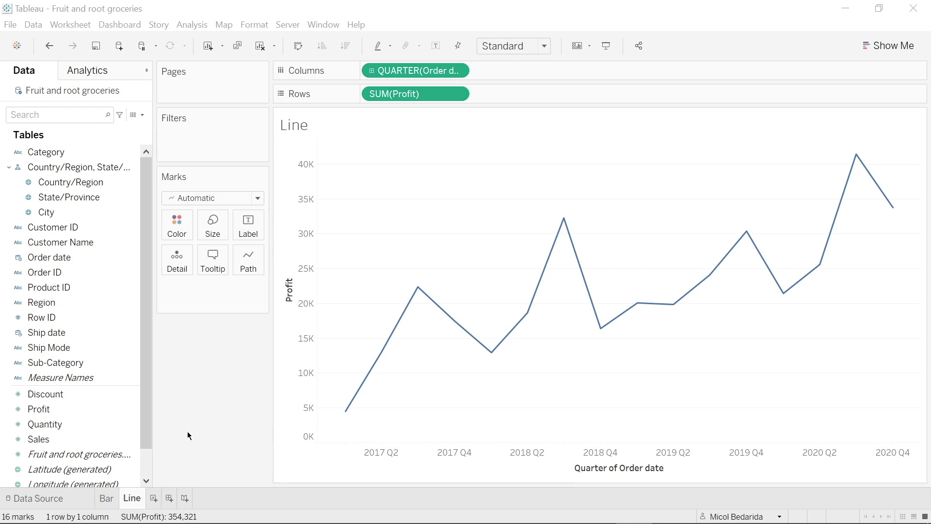
- Switch to Tableau, add a new worksheet and plot Country/Region on a map
left_click(153, 496)
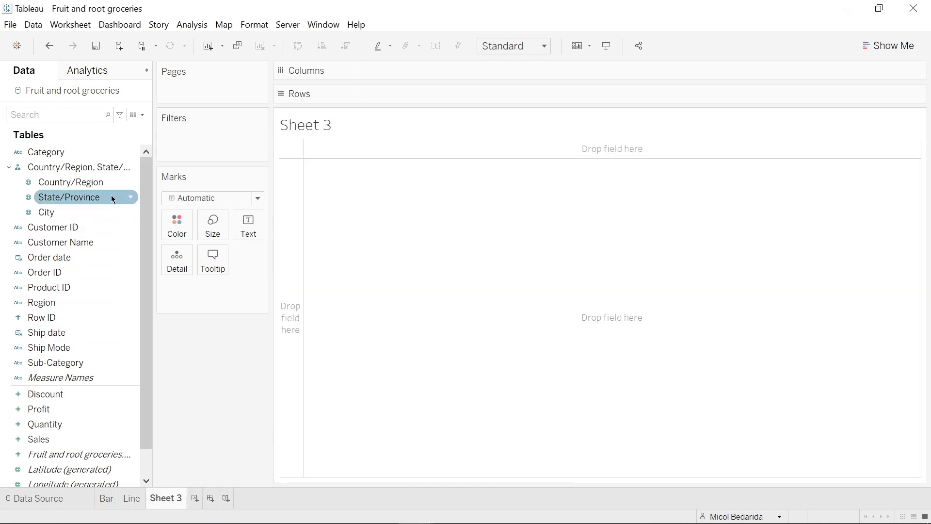
left_click(111, 182)
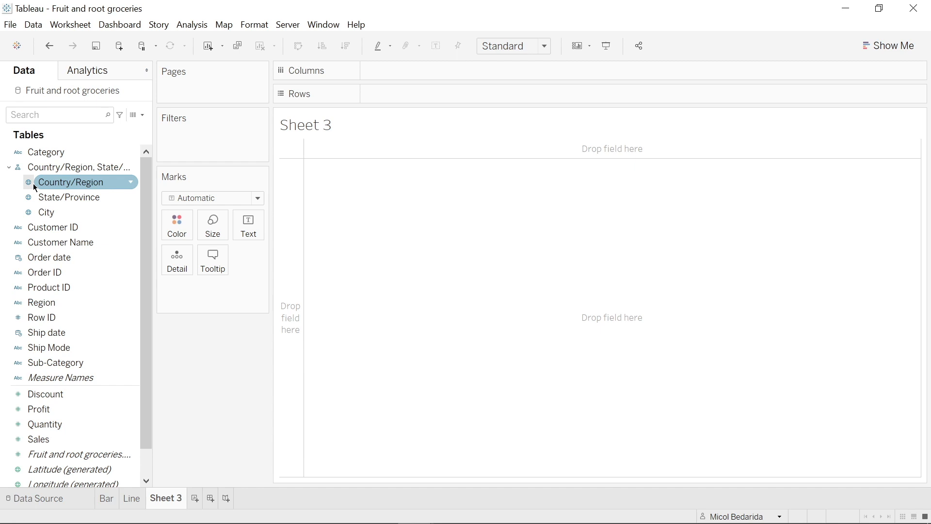
double_click(46, 182)
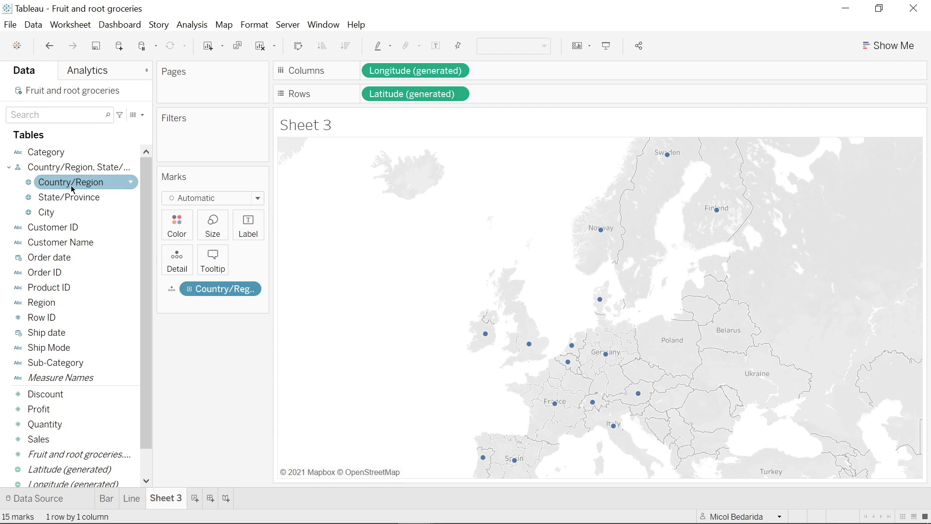
- Change the country marks to the Map type and color the countries by Profit
left_click(205, 196)
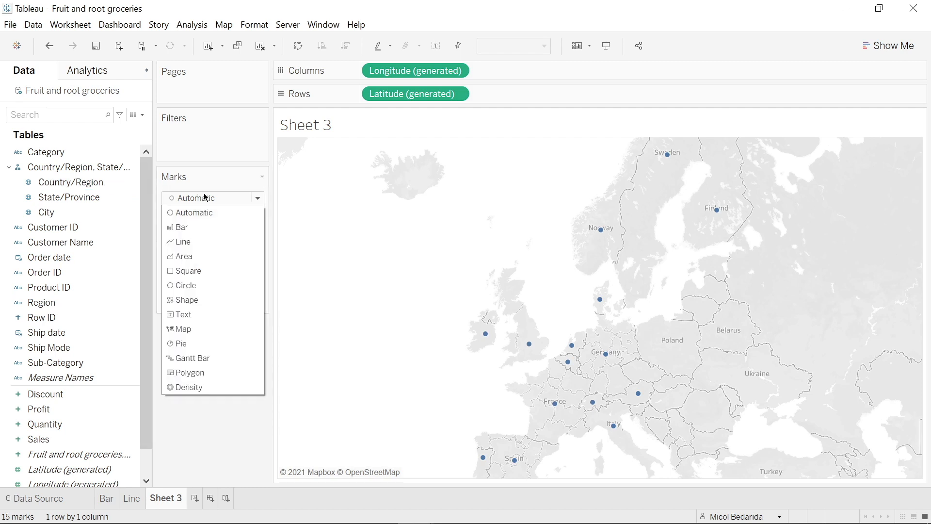
left_click(199, 329)
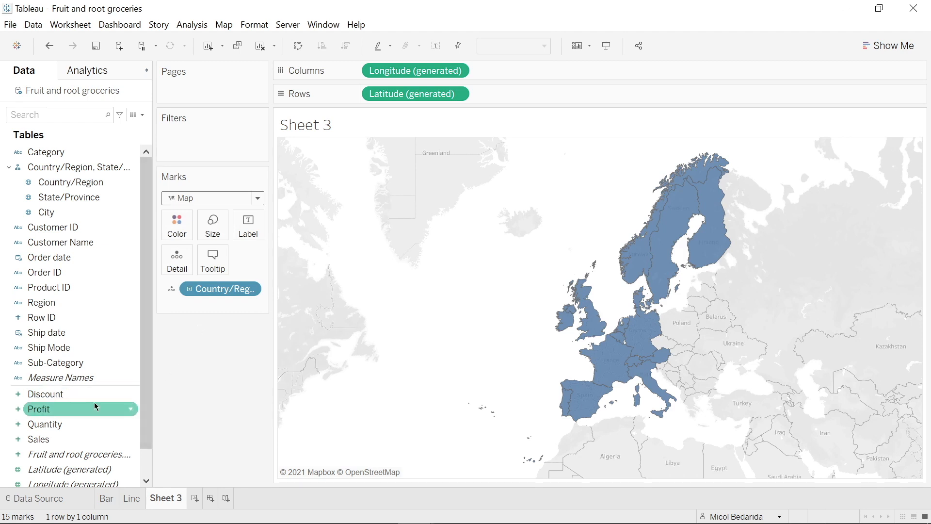
left_click_drag(93, 409, 190, 226)
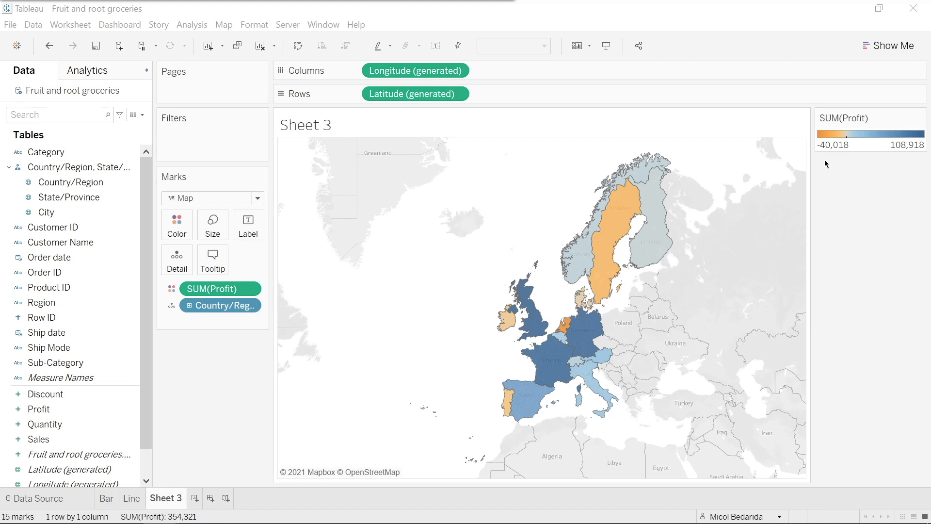
- Set the low end of the Profit color palette to #c00000, sampled from the red apple in the on-screen fruit image
left_click(176, 228)
left_click(183, 263)
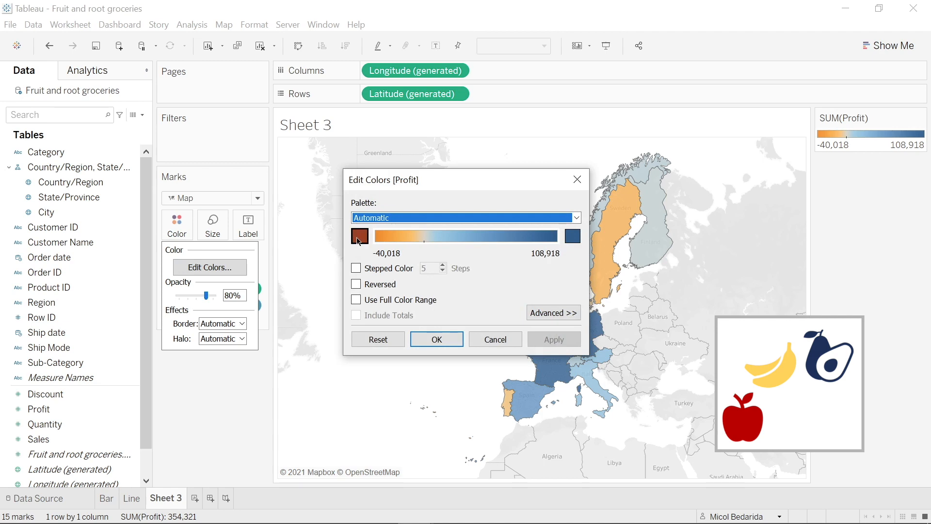
left_click(359, 238)
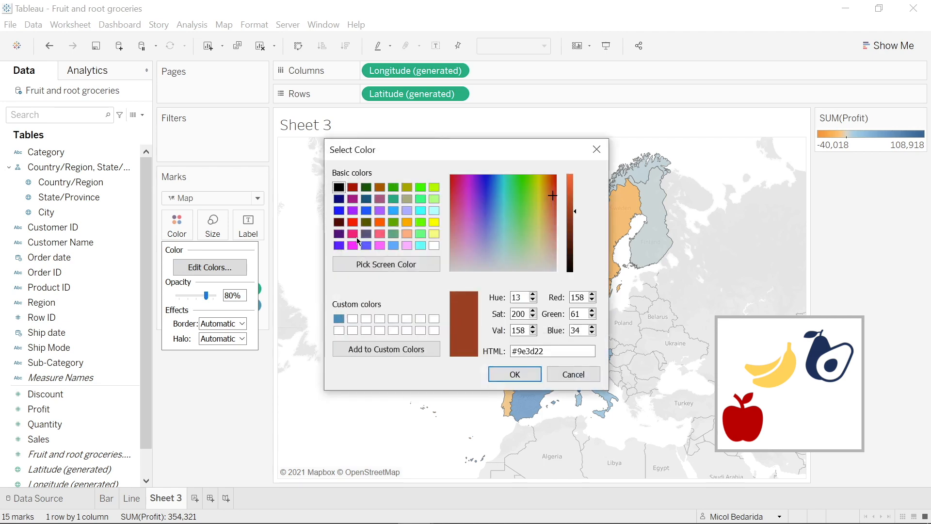
left_click(364, 264)
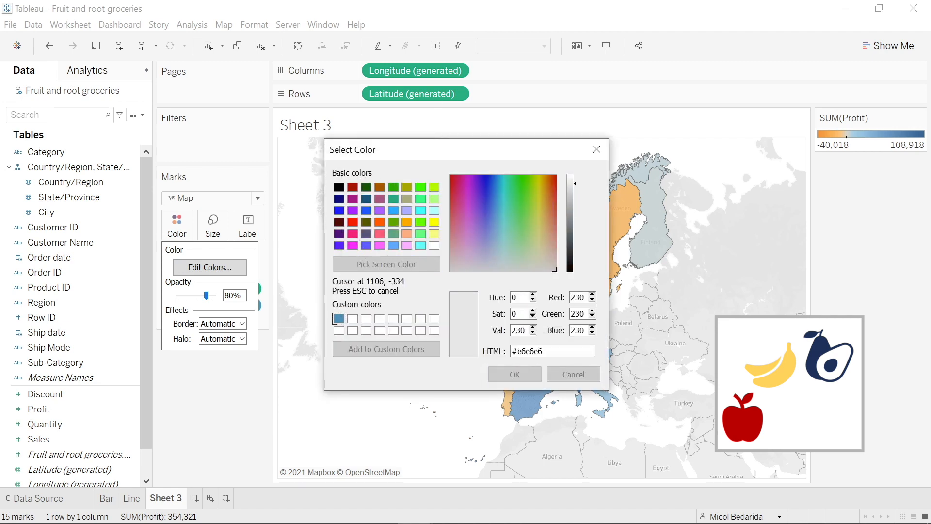
left_click(741, 418)
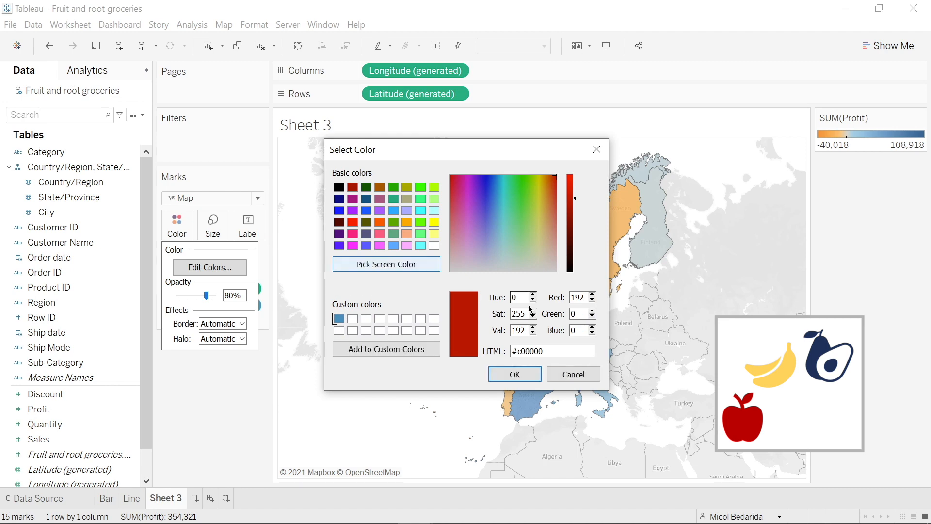
left_click(514, 374)
- Set the palette's high end to #203864, sampled from the avocado, and apply the colors with Use Full Color Range enabled
left_click(574, 232)
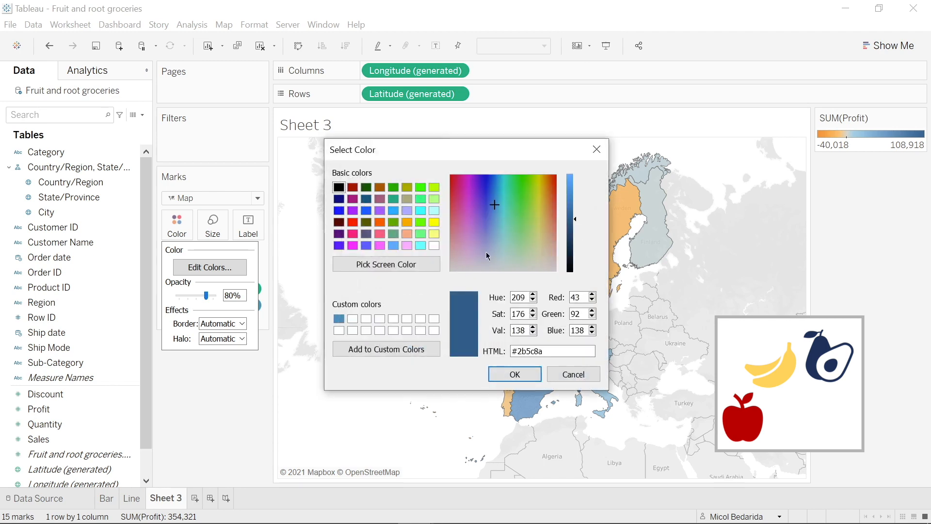
left_click(417, 265)
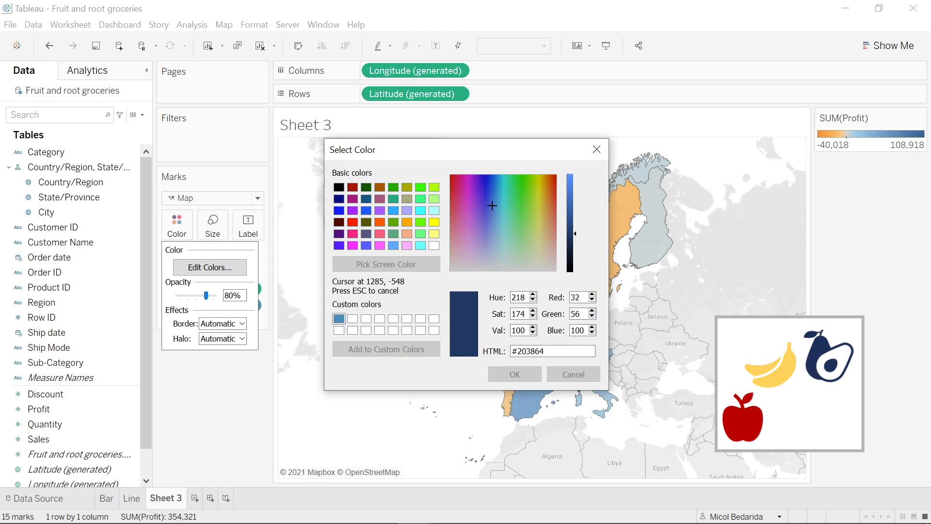
left_click(819, 366)
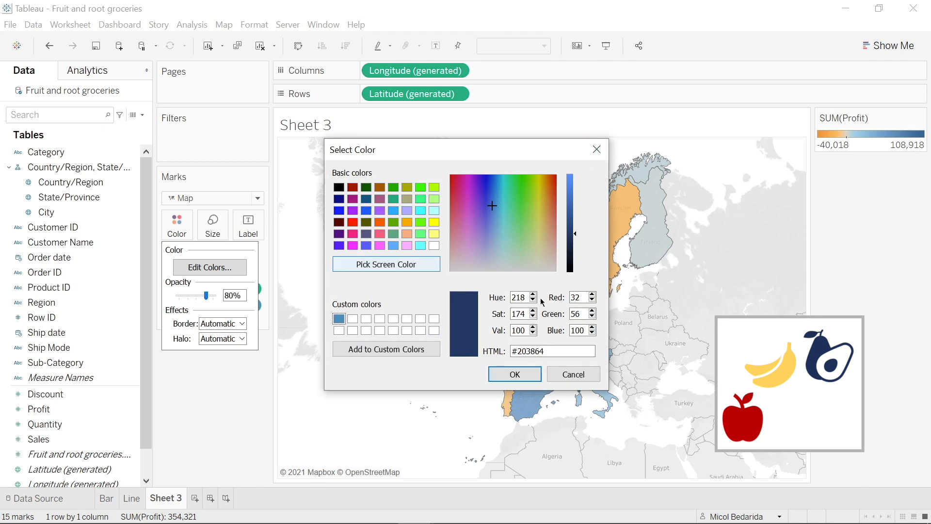
left_click(515, 377)
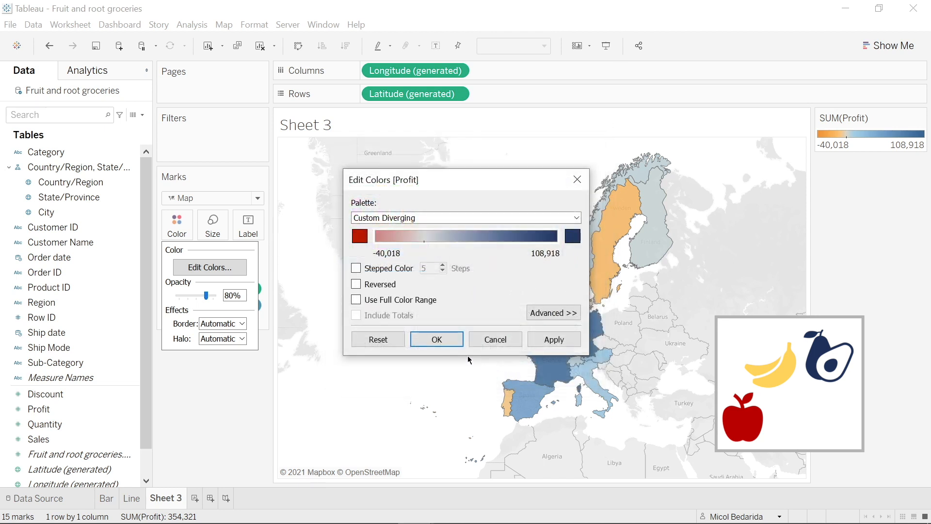
left_click(356, 300)
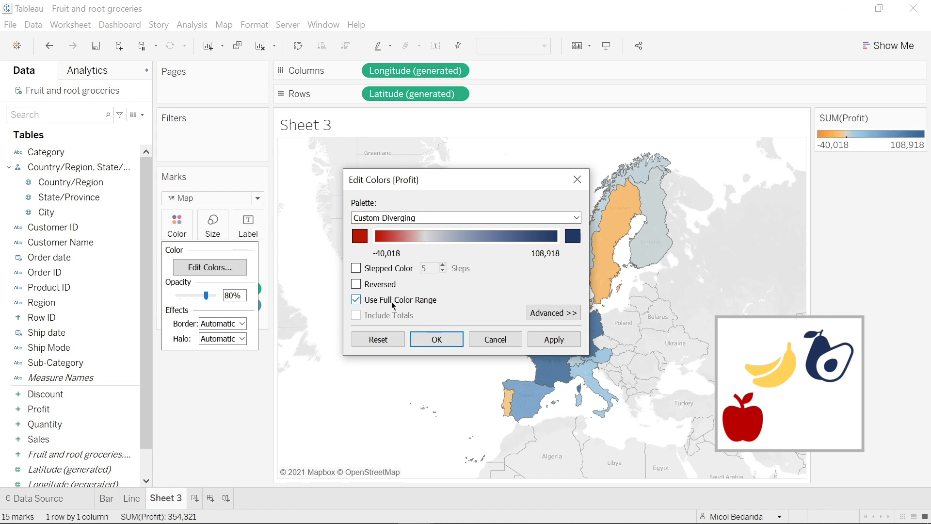
left_click(451, 338)
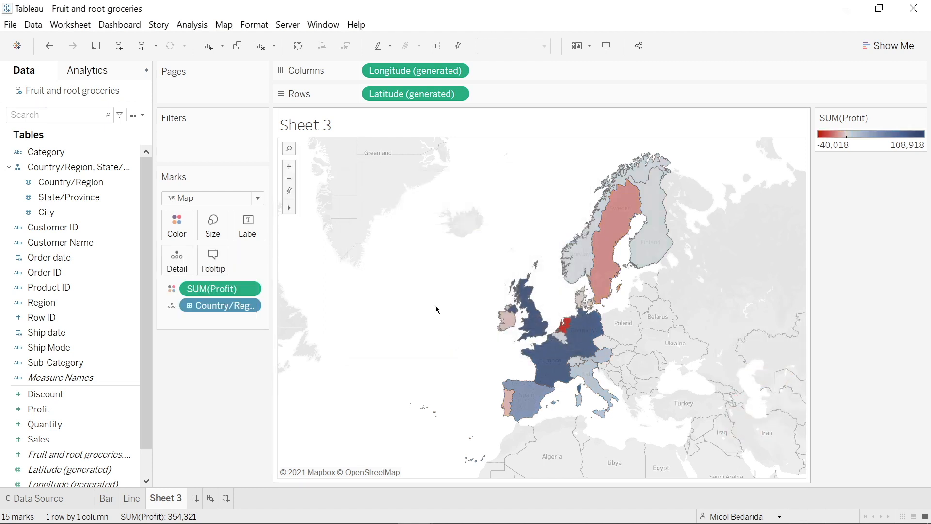
- Enlarge and reposition the map around the European countries, and open the Sheet 3 name for editing
mouse_move(566, 330)
scroll(650, 339, "up", 2)
scroll(650, 341, "up", 1)
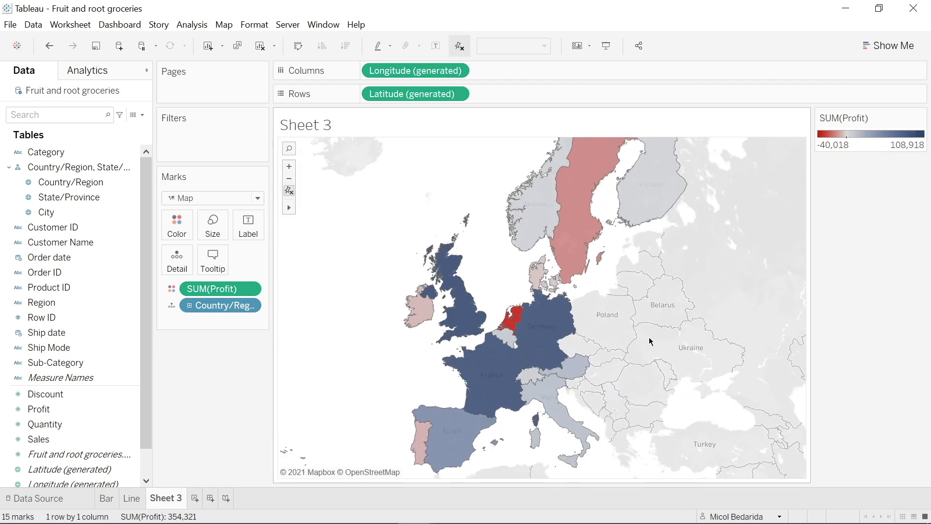
scroll(650, 341, "up", 1)
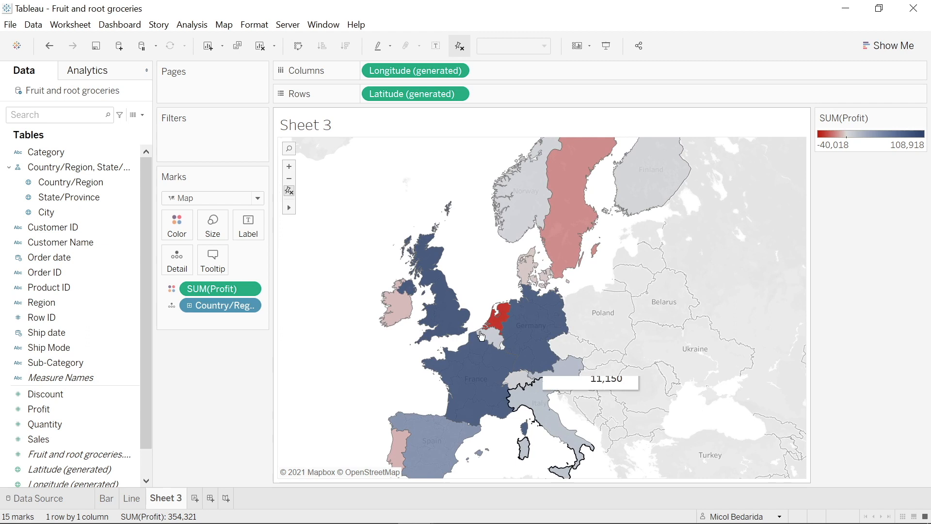
mouse_move(288, 208)
left_click_drag(358, 347, 371, 325)
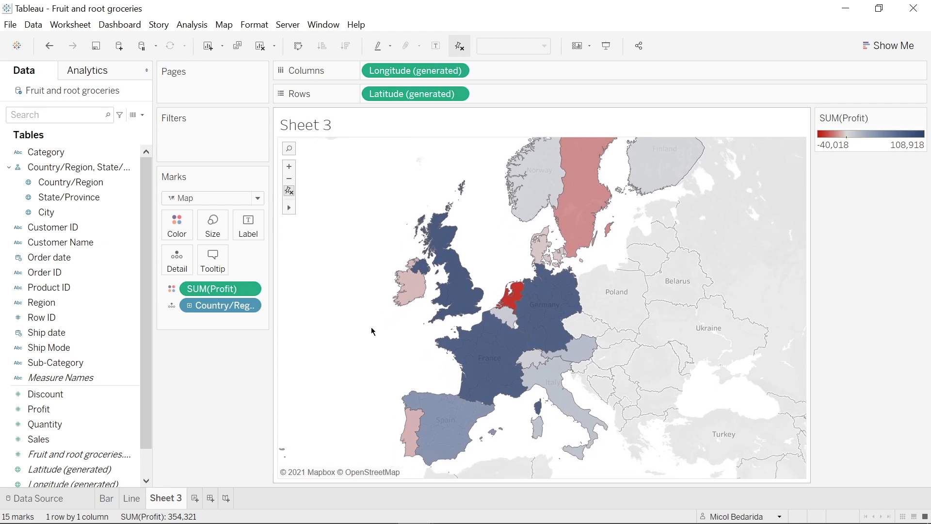
right_click(172, 499)
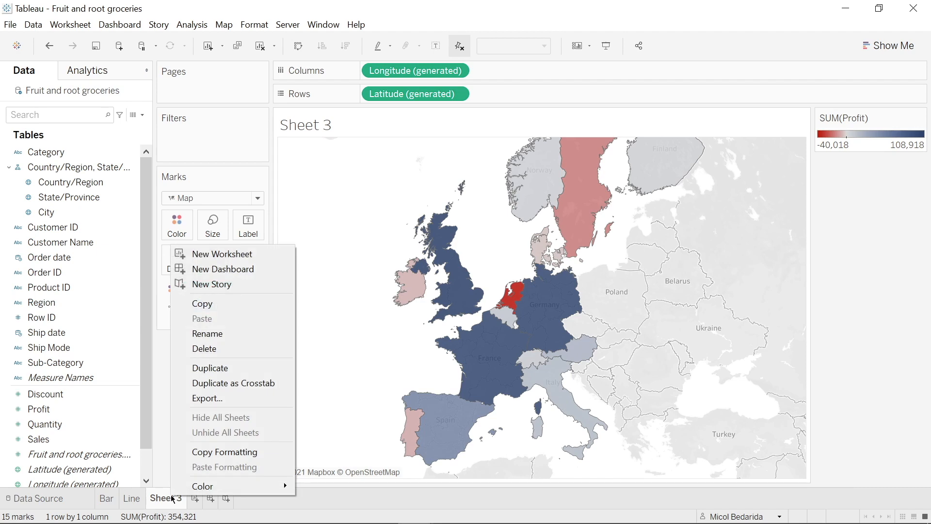
left_click(202, 334)
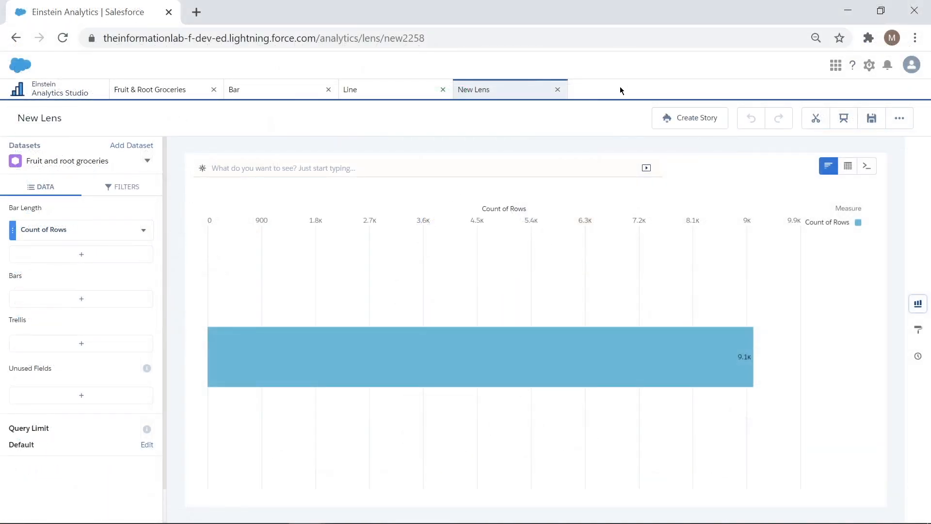
- Switch to Einstein Analytics, change the new lens's chart to Map and set Country/Region as its location
left_click(917, 304)
scroll(808, 353, "down", 5)
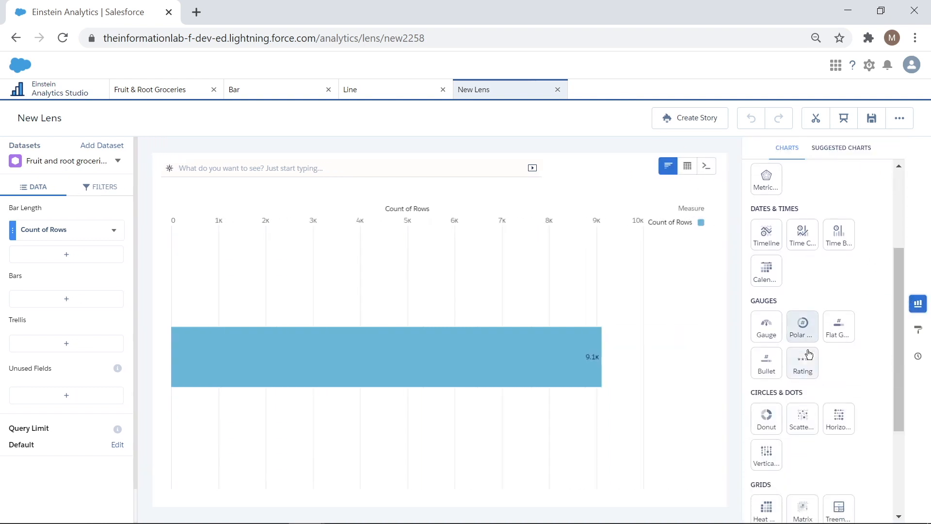
left_click(758, 447)
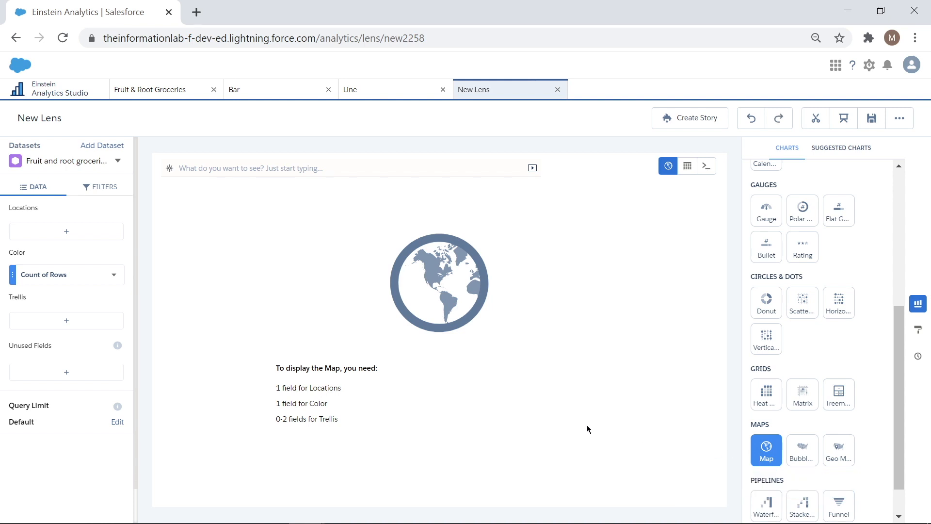
left_click(78, 238)
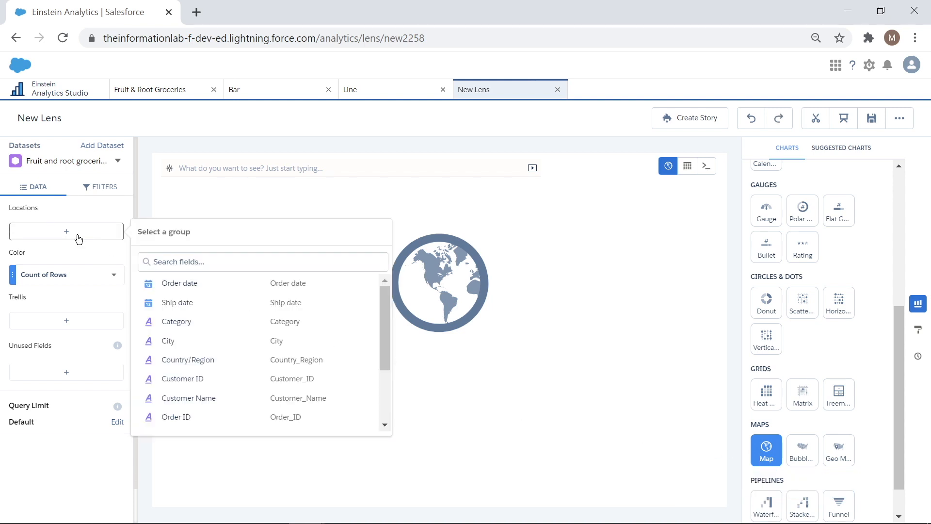
left_click(228, 359)
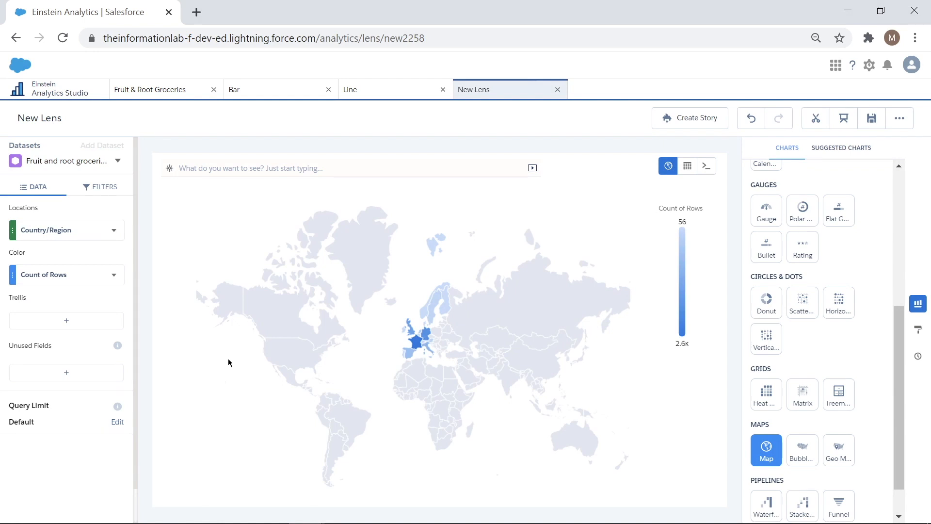
- Color the lens map by Sum of Profit instead of Count of Rows
left_click(65, 274)
left_click(143, 332)
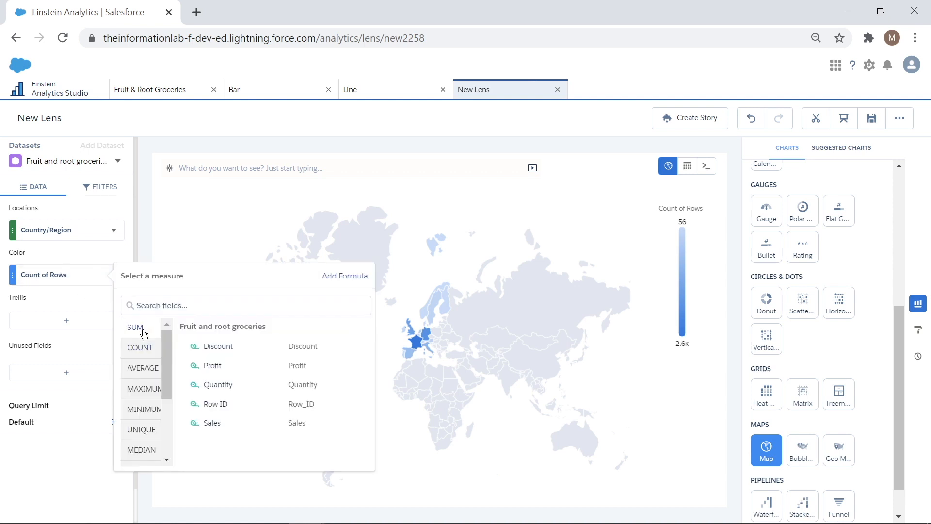
left_click(209, 364)
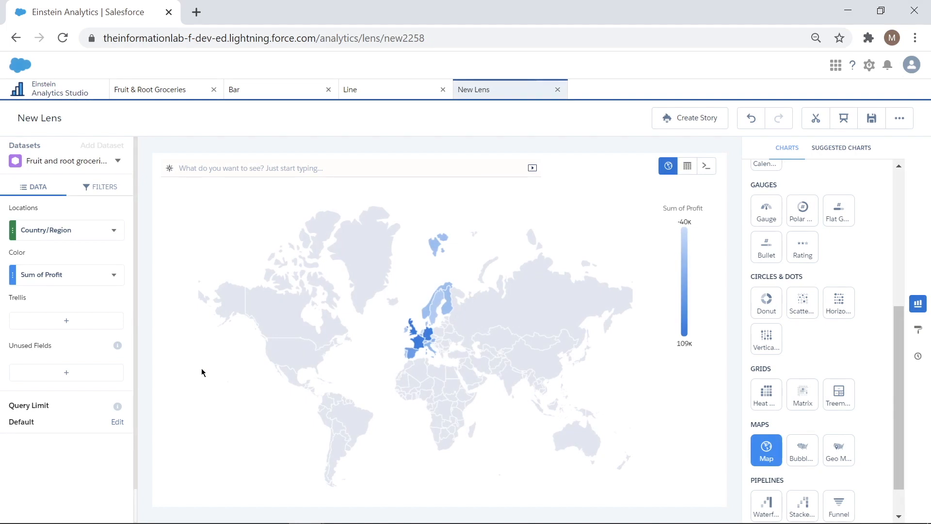
- Enable Auto Zoom for the lens map and set its map type to Europe
left_click(919, 328)
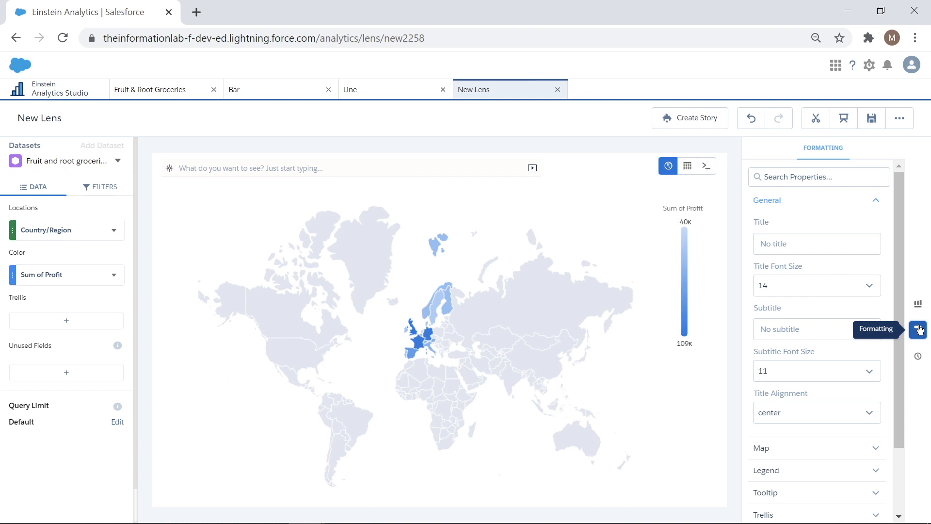
left_click(831, 449)
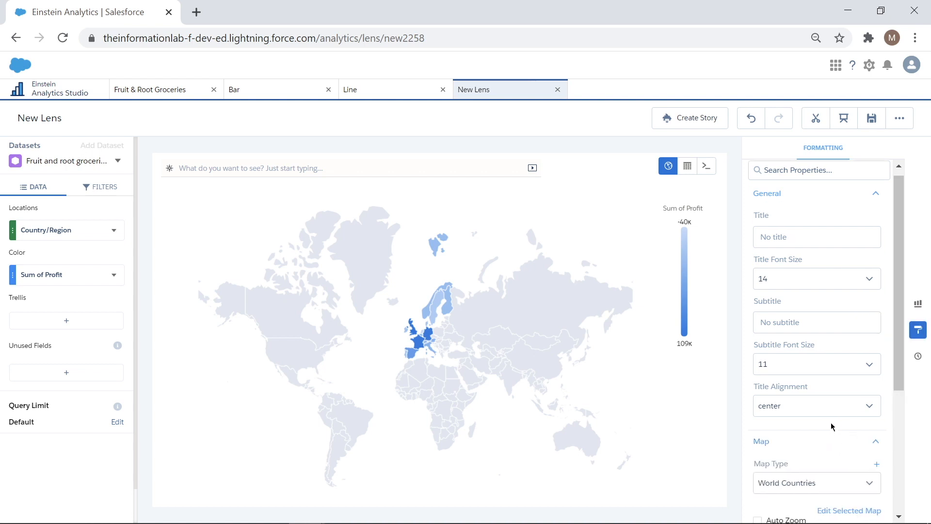
scroll(832, 426, "down", 3)
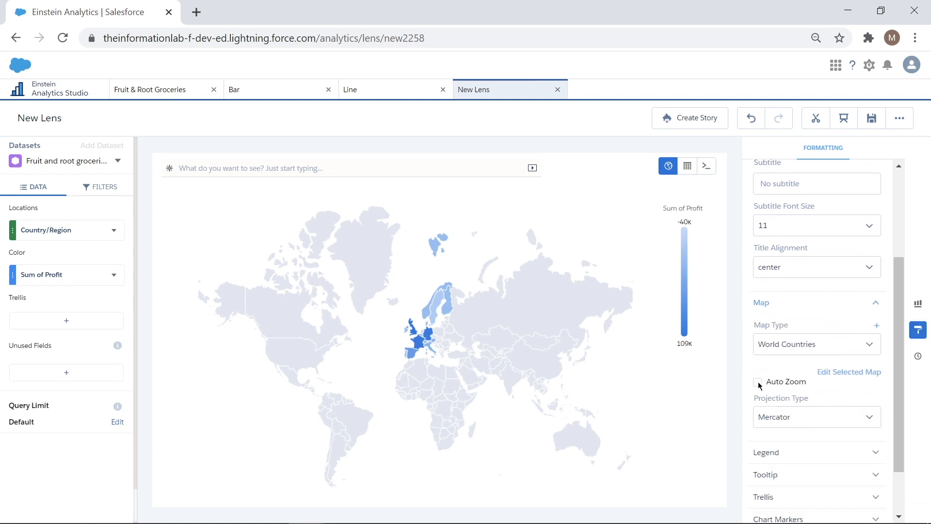
left_click(758, 383)
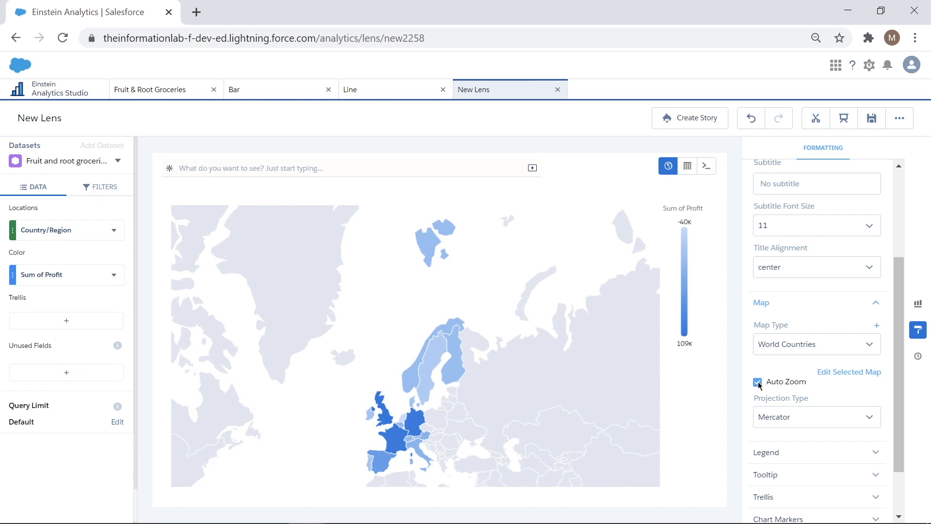
left_click(774, 345)
scroll(803, 382, "down", 3)
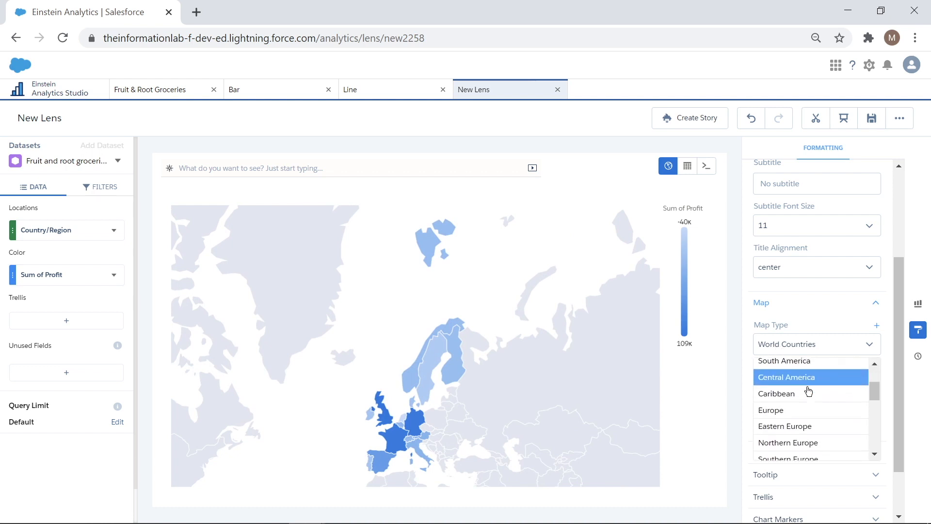
left_click(802, 404)
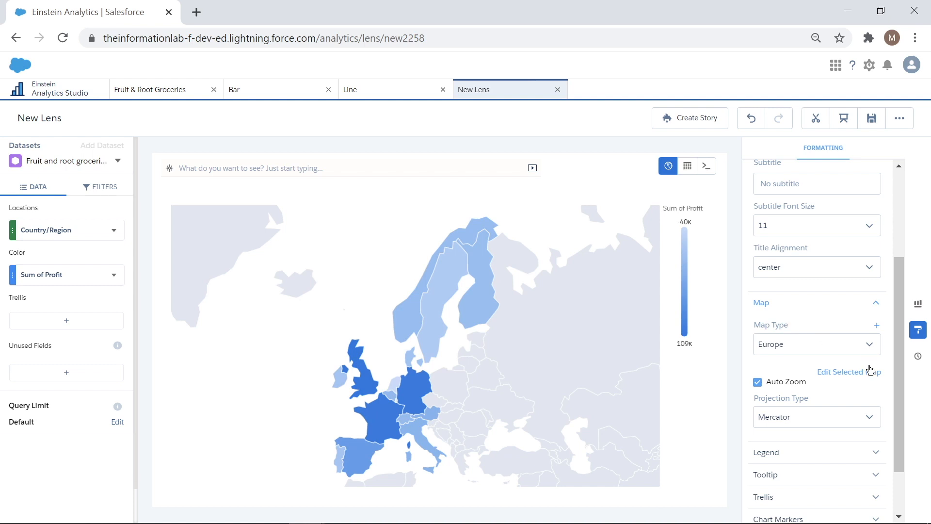
- Apply conditional formatting to Sum of Profit on the map
scroll(865, 378, "down", 2)
left_click(842, 479)
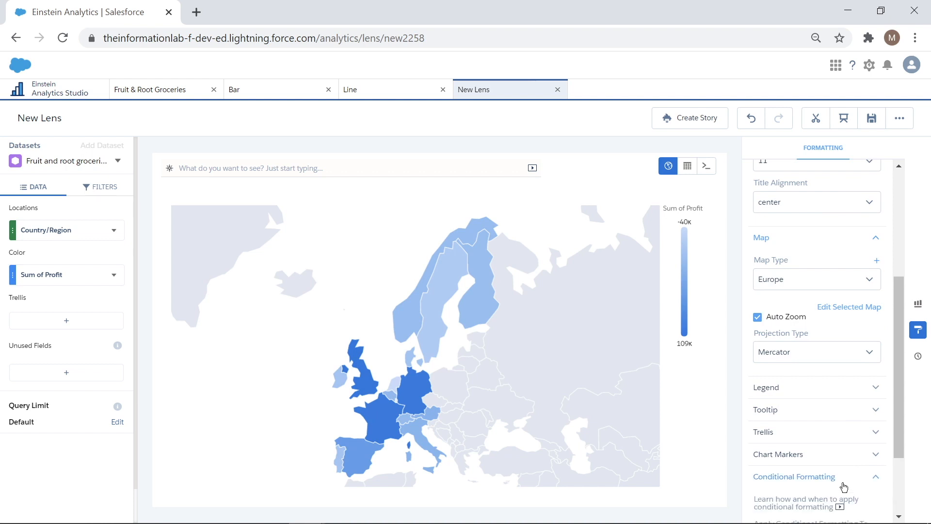
scroll(834, 480, "down", 2)
left_click(822, 446)
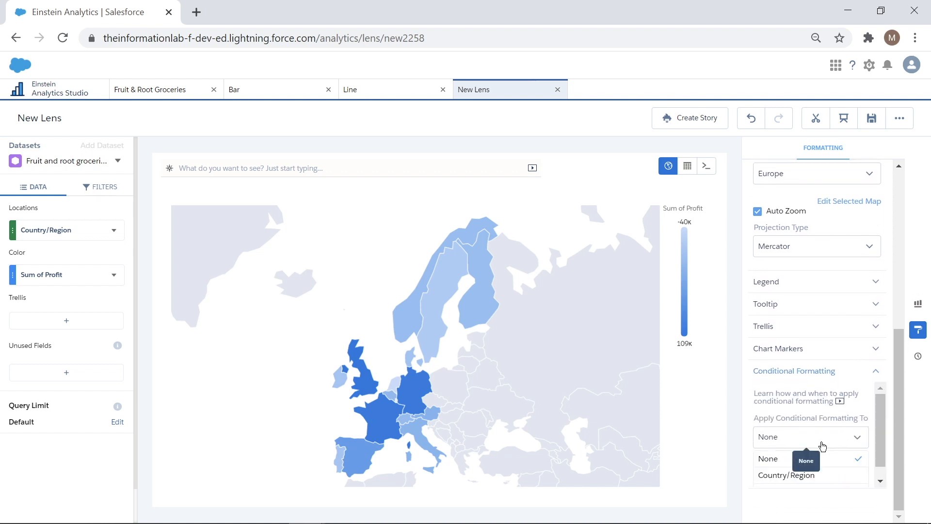
scroll(821, 461, "down", 1)
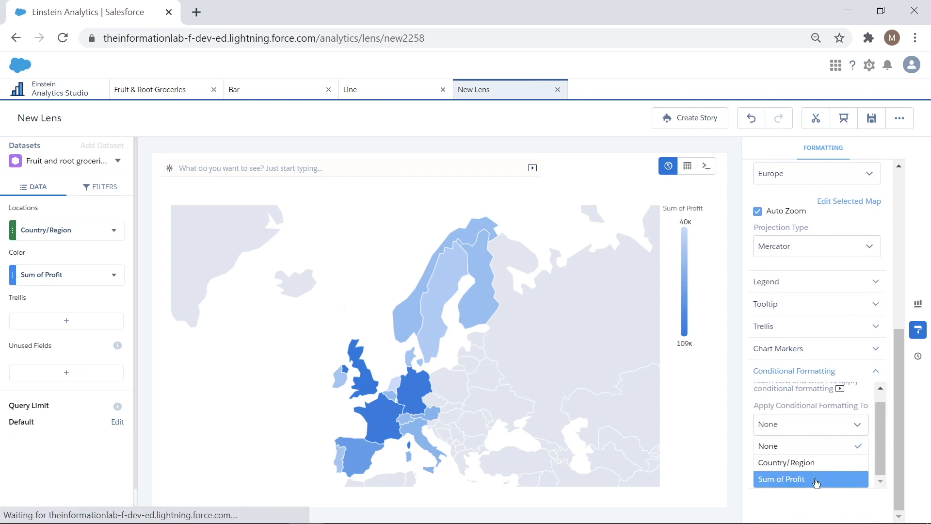
left_click(816, 480)
scroll(786, 477, "down", 1)
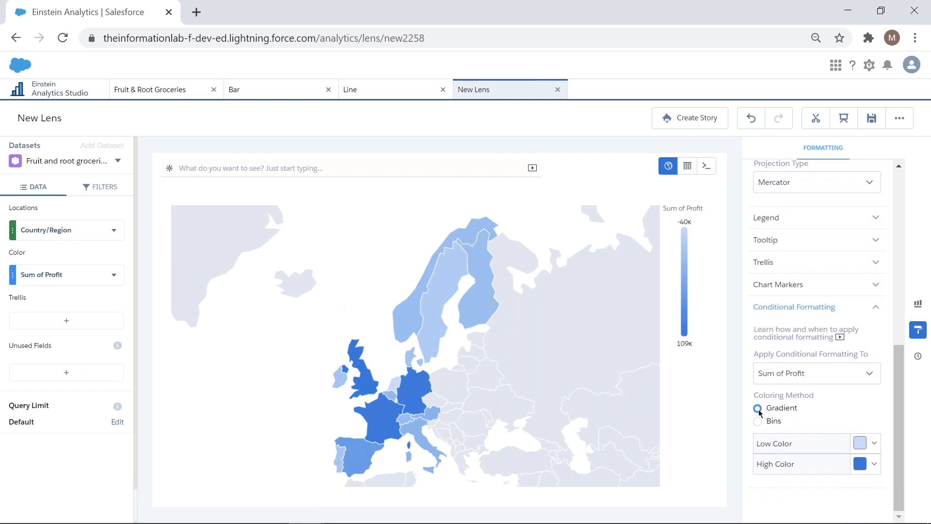
- Set the low color of the map's Sum of Profit gradient to red
left_click(860, 444)
scroll(858, 443, "down", 1)
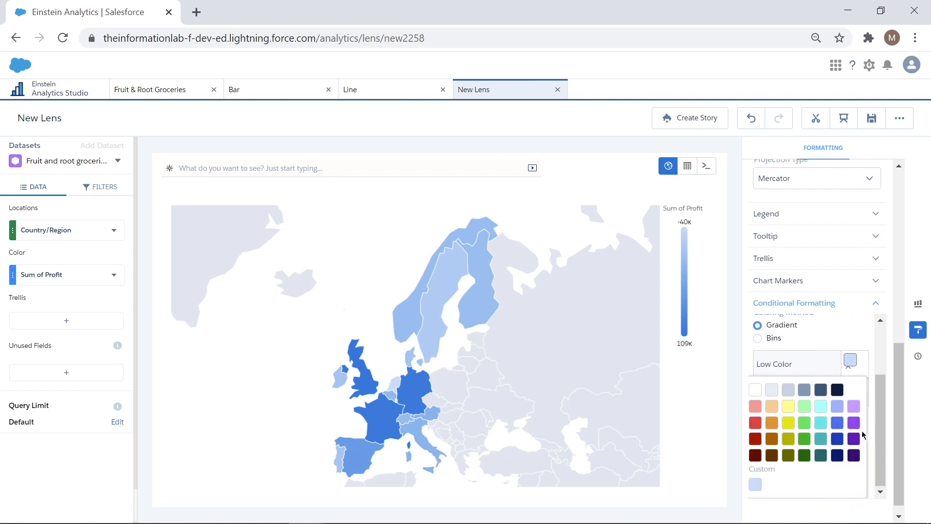
left_click(754, 413)
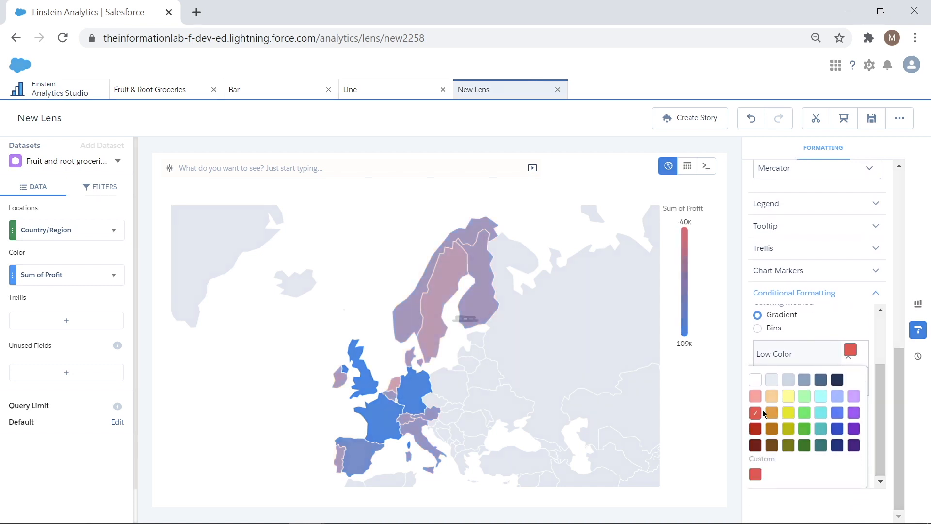
left_click(857, 329)
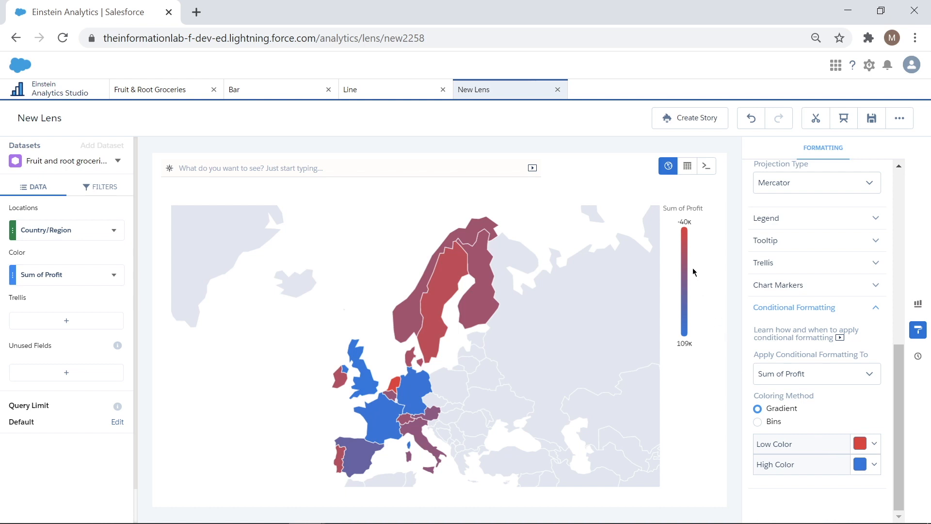
mouse_move(392, 397)
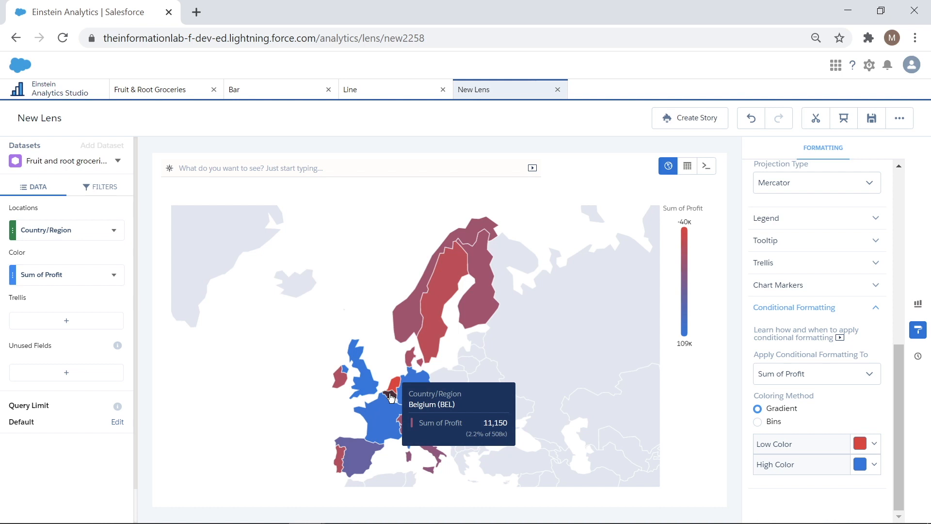
- Switch the map's coloring method to Bins and set the lowest bin's upper limit to -20000
left_click(758, 422)
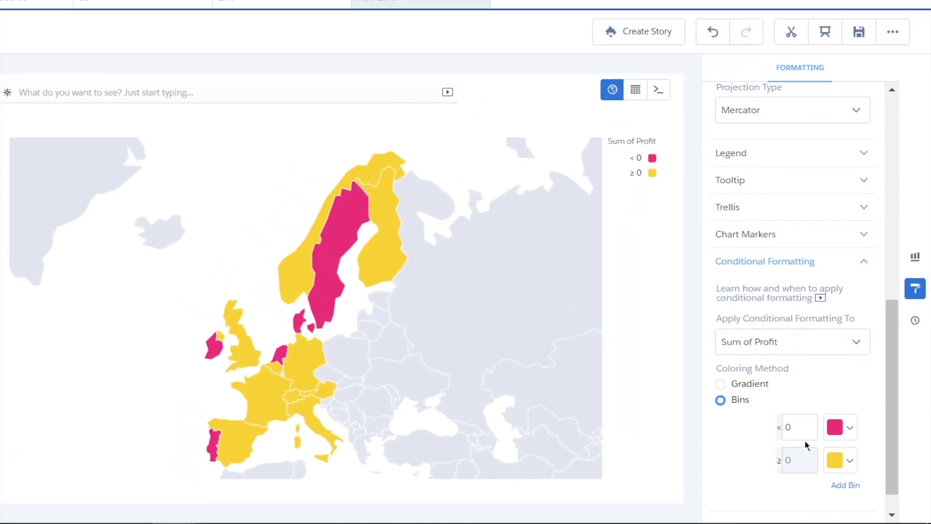
left_click(800, 426)
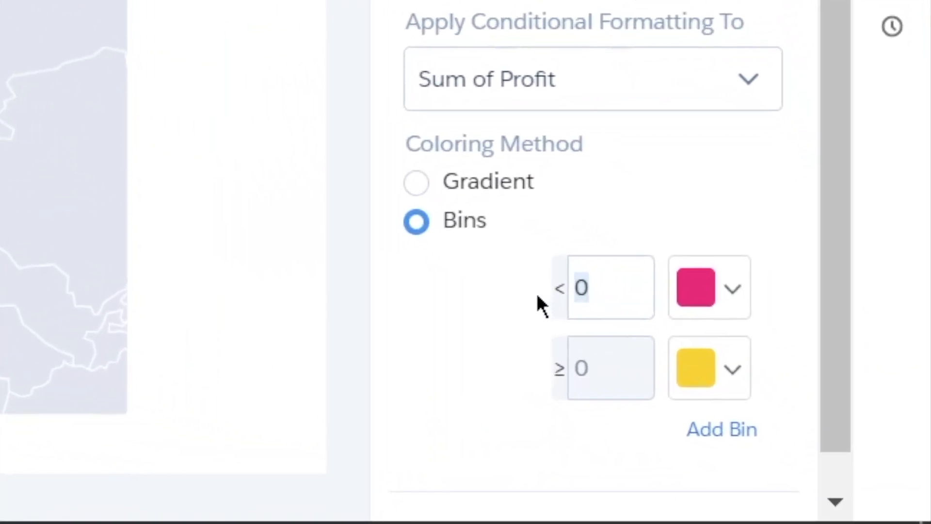
key("BackSpace")
type("-20000")
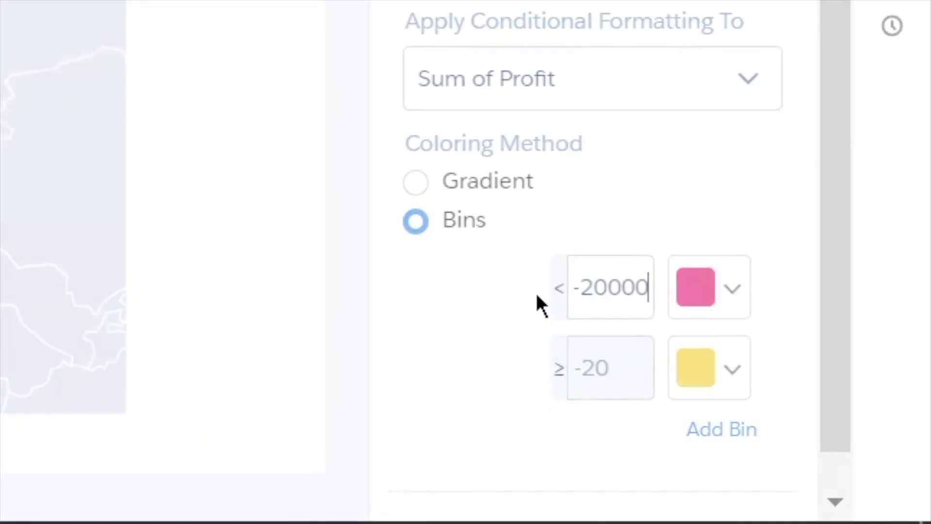
- Color the bin below -20000 dark red using a custom color
left_click(725, 290)
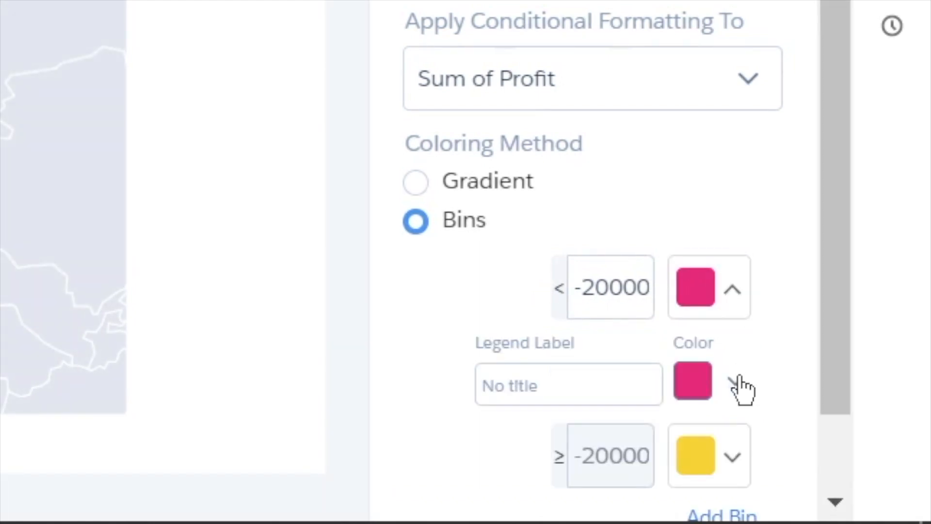
left_click(697, 381)
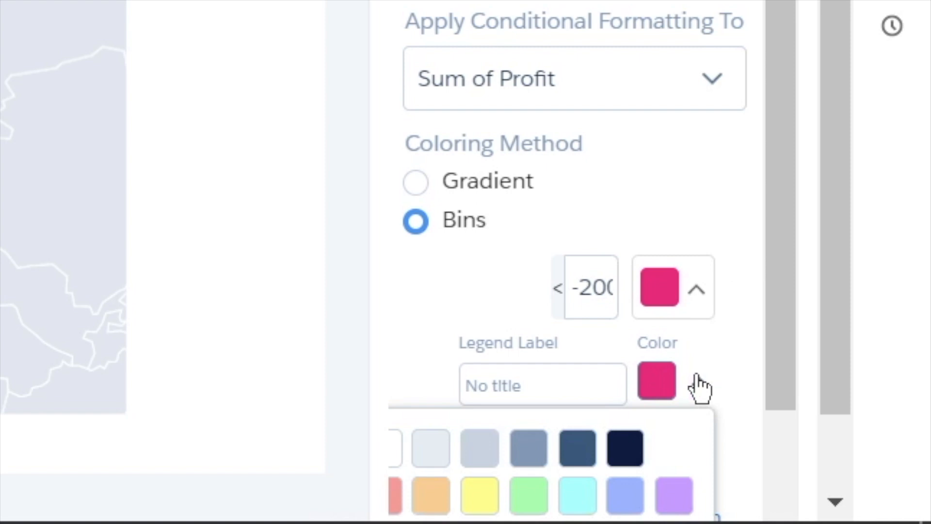
scroll(698, 387, "down", 6)
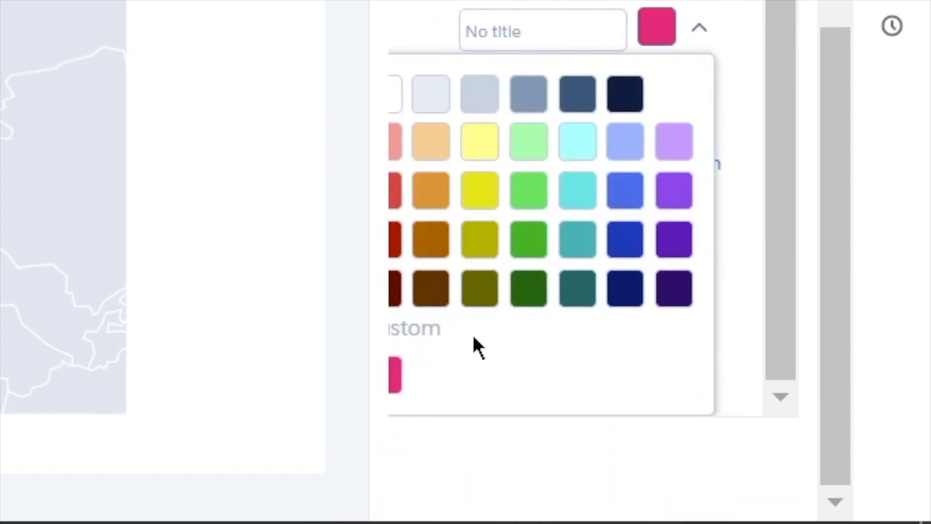
left_click(394, 373)
left_click_drag(586, 269, 413, 266)
key("BackSpace")
key("BackSpace")
key("BackSpace")
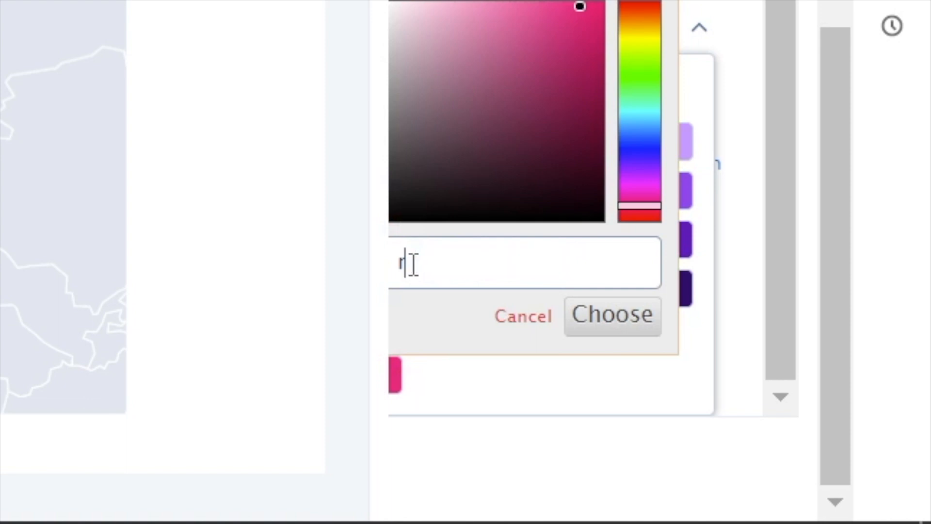
type("red")
key("Return")
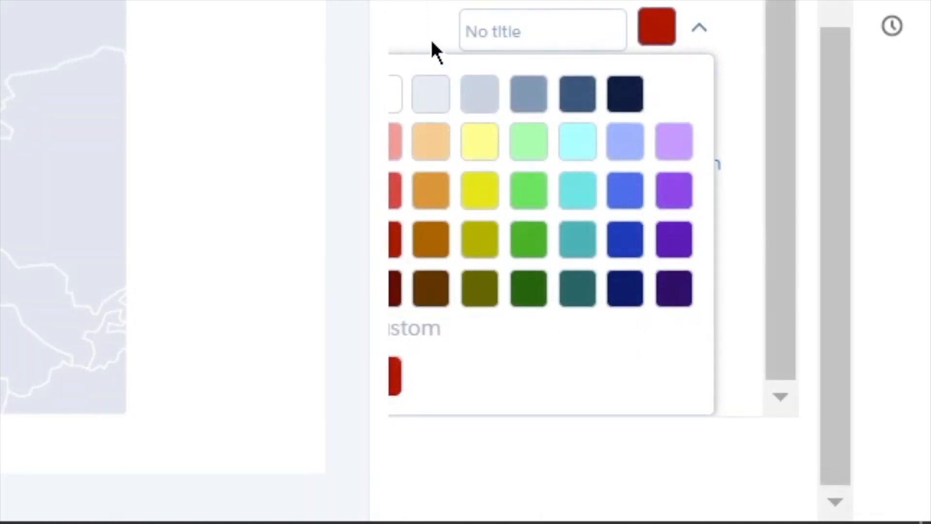
left_click(417, 17)
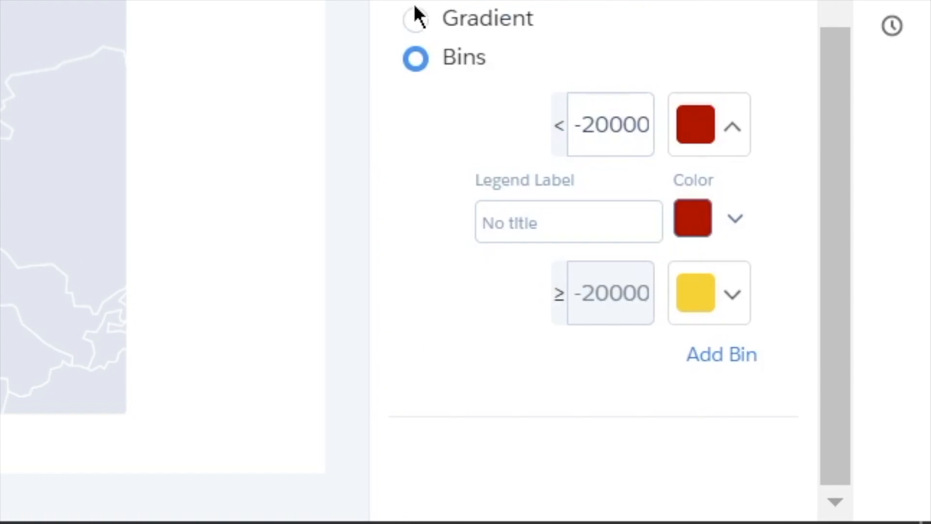
- Add a bin from -20000 to 0 and give it the custom light red rgb(237, 141, 141)
left_click(711, 371)
left_click(590, 228)
type("0")
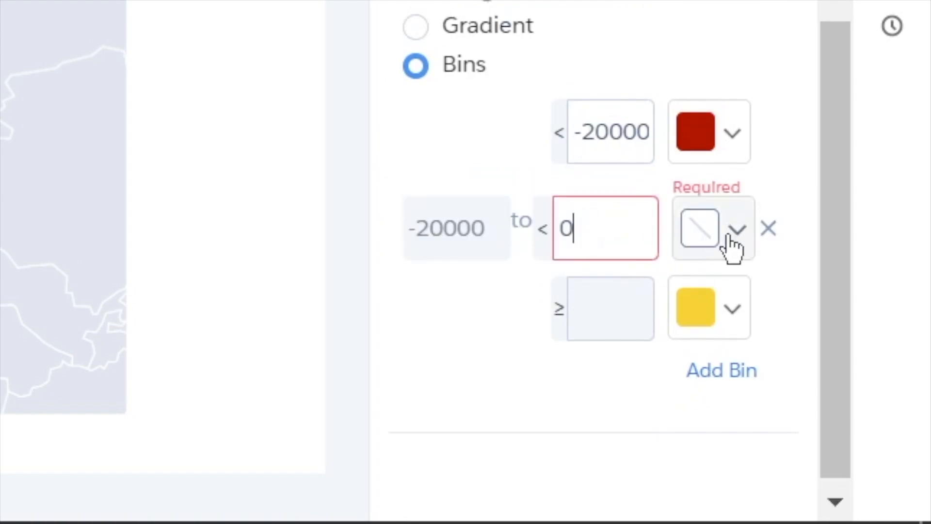
left_click(726, 237)
left_click(725, 329)
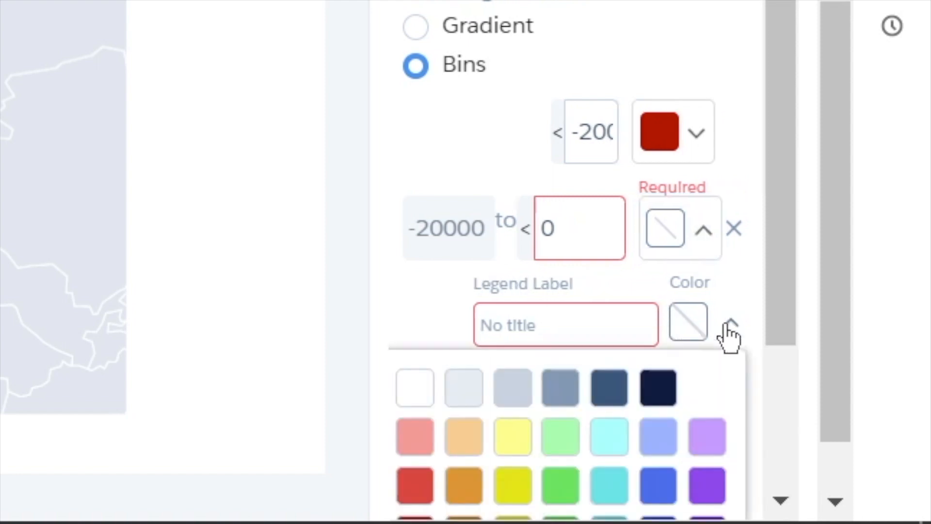
scroll(649, 267, "down", 4)
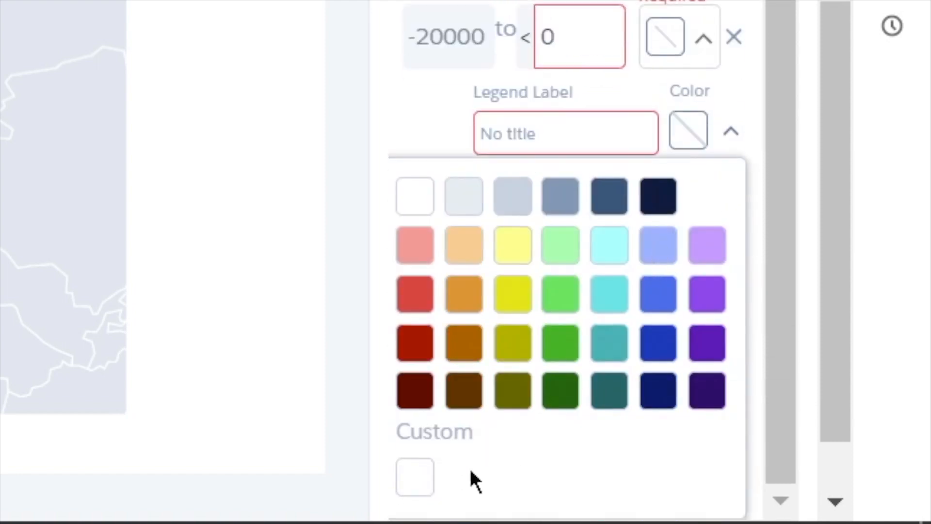
left_click(416, 478)
left_click_drag(588, 371, 430, 376)
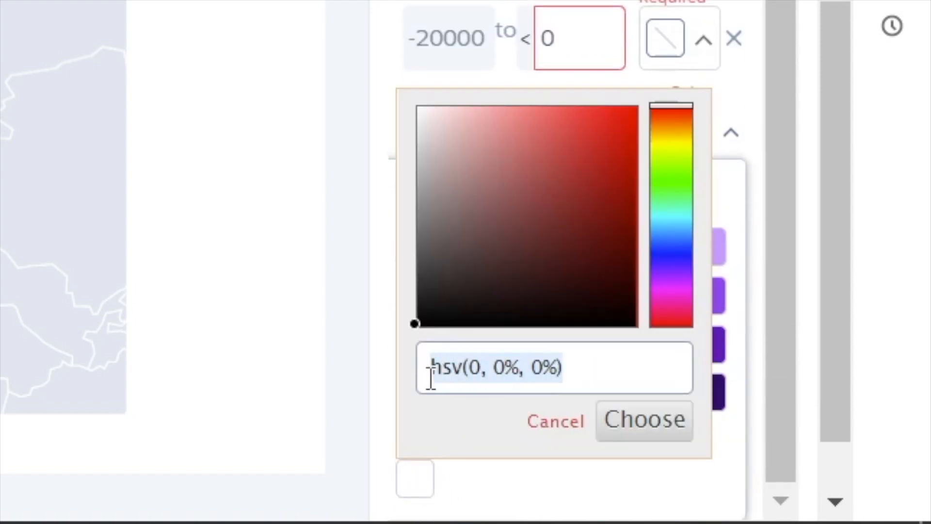
type("rgb(192, 0, 0)")
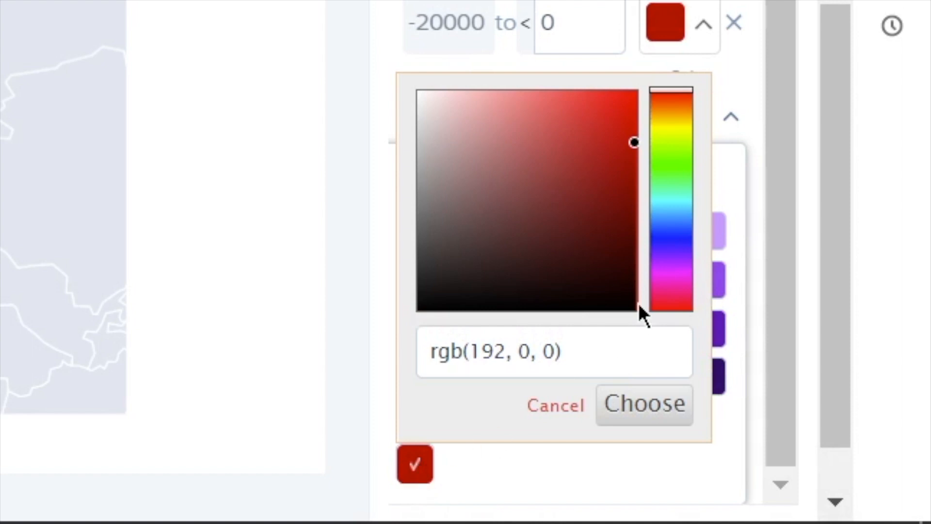
mouse_move(627, 146)
left_mouse_down()
mouse_move(531, 127)
mouse_move(505, 105)
left_mouse_up()
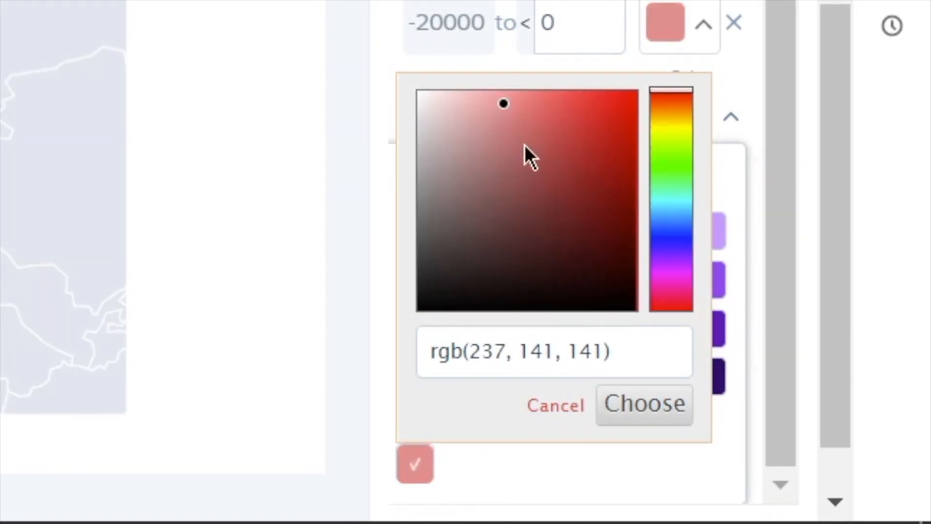
left_click(661, 414)
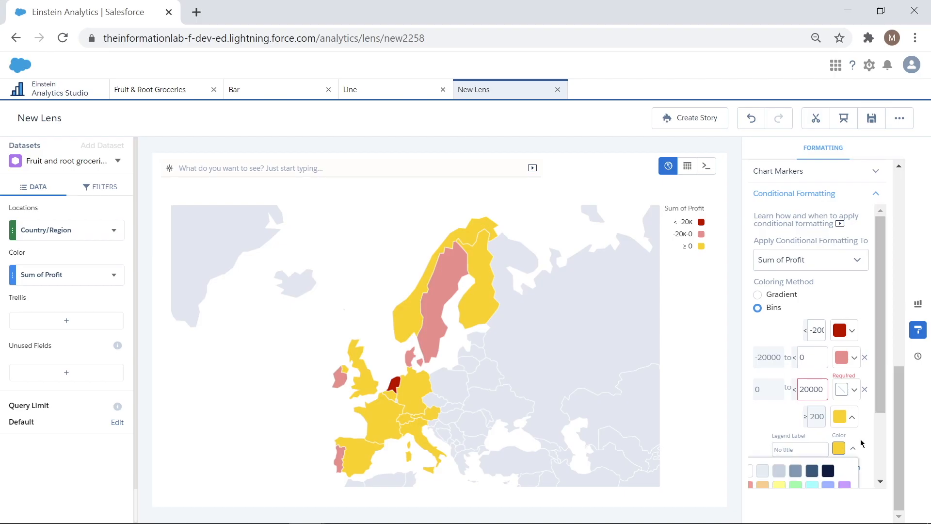
- Color the bin for values of 20000 and above with the custom dark blue rgb(32, 56, 100)
left_click(752, 473)
left_click(818, 436)
key("BackSpace")
key("BackSpace")
key("BackSpace")
key("BackSpace")
key("BackSpace")
key("BackSpace")
key("BackSpace")
key("BackSpace")
key("BackSpace")
key("BackSpace")
key("BackSpace")
key("BackSpace")
key("BackSpace")
key("BackSpace")
key("BackSpace")
key("BackSpace")
key("BackSpace")
key("ctrl+v")
key("Return")
left_click(759, 343)
- Give the 0 to 20000 bin a custom lighter blue color
left_click(843, 389)
left_click(761, 473)
left_click(829, 439)
key("BackSpace")
key("BackSpace")
key("BackSpace")
key("BackSpace")
key("BackSpace")
key("BackSpace")
key("BackSpace")
key("BackSpace")
key("BackSpace")
key("BackSpace")
key("BackSpace")
key("BackSpace")
key("BackSpace")
key("BackSpace")
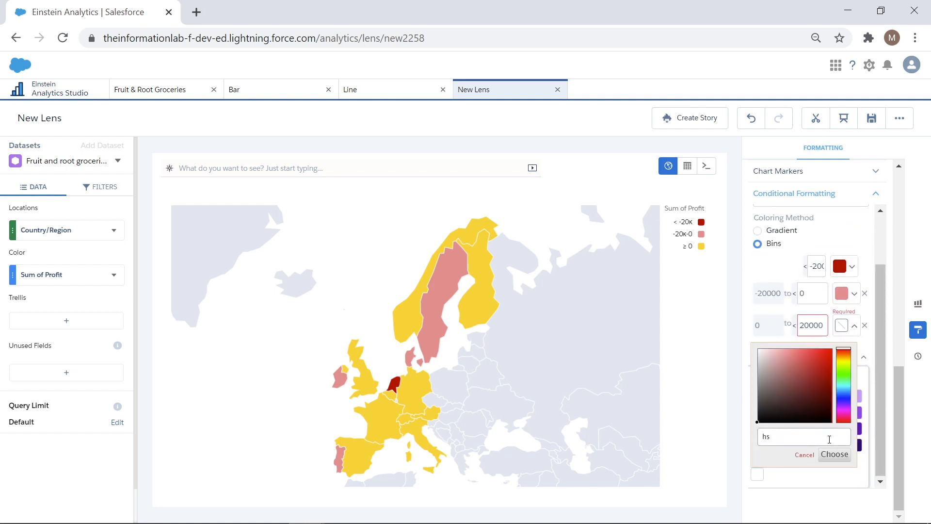
key("ctrl+v")
key("Return")
left_click(799, 480)
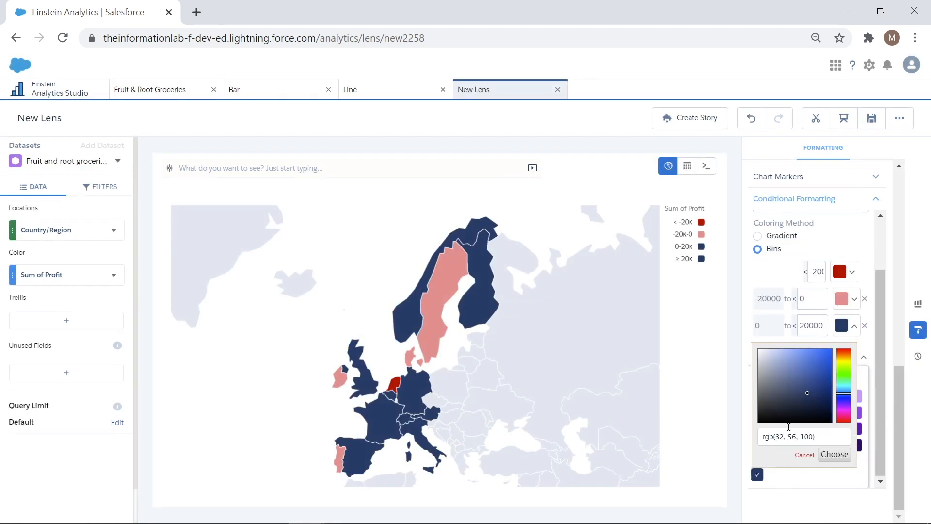
key("ctrl+v")
key("Return")
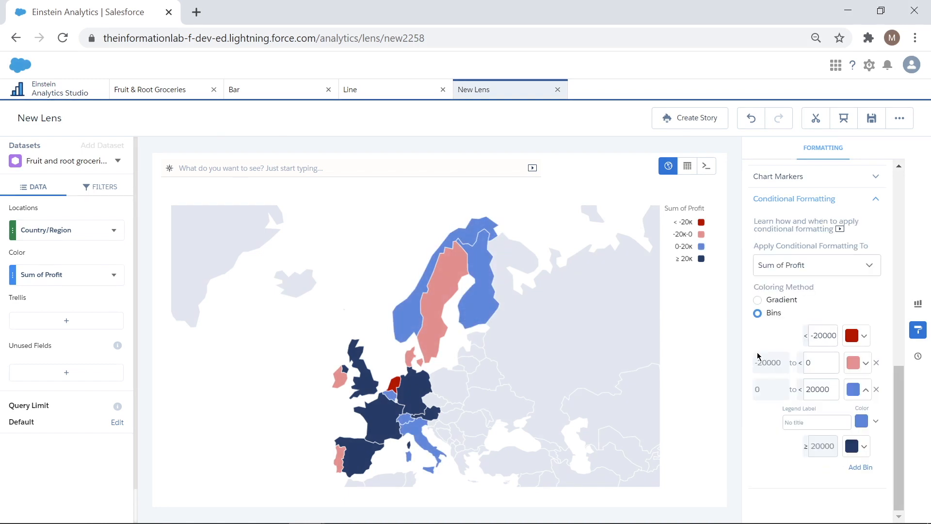
- Hide the legend of the lens map
scroll(760, 355, "up", 4)
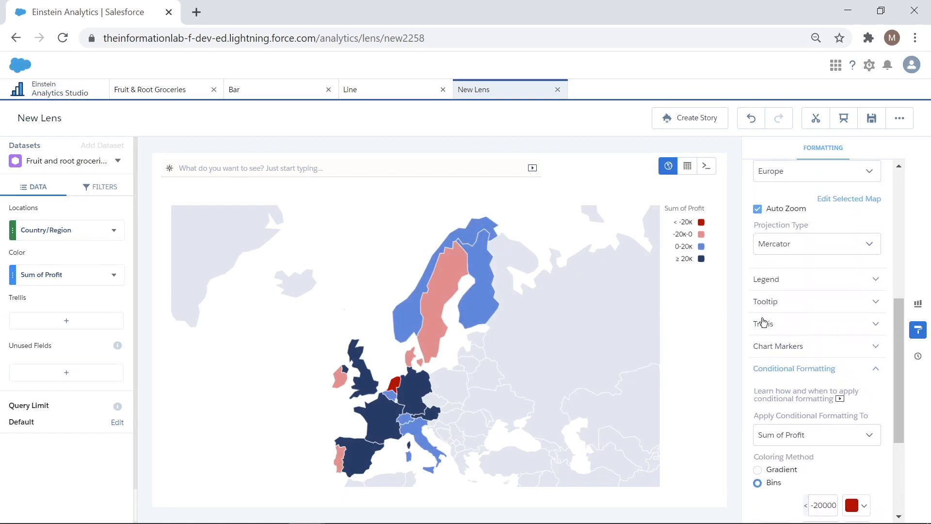
left_click(774, 276)
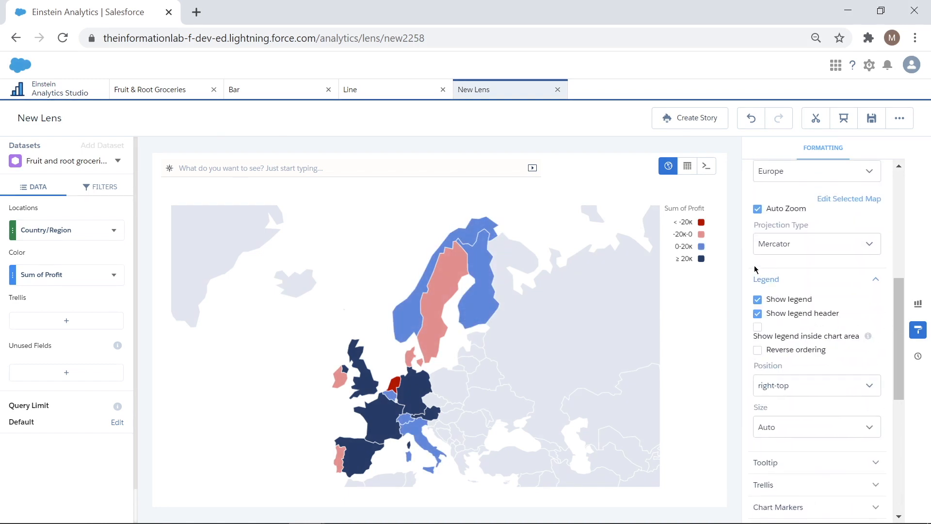
left_click(758, 299)
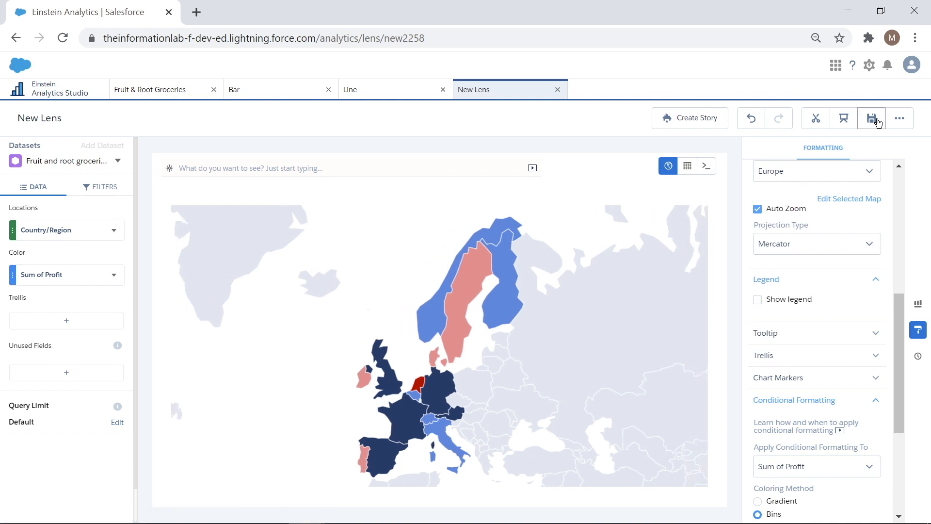
- Save the lens as Map in the Fruit & Root Groceries app
left_click(878, 121)
left_click(433, 391)
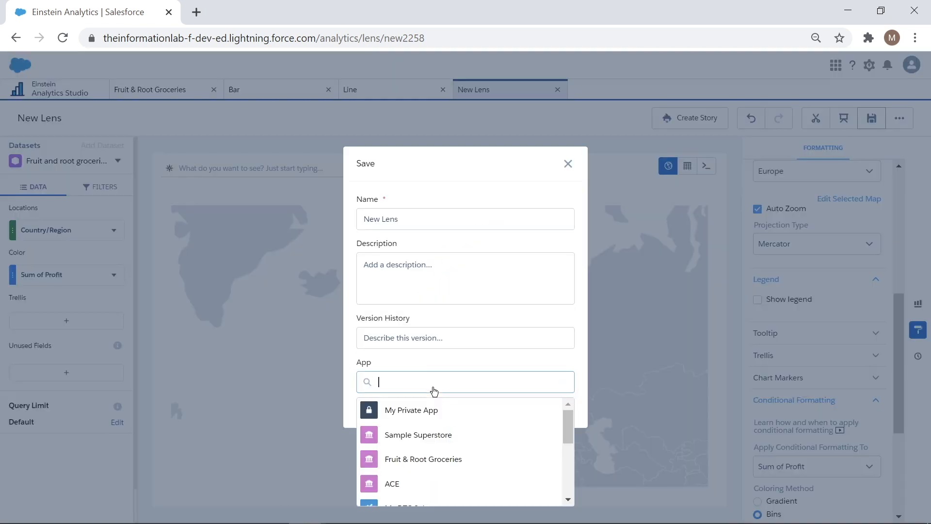
left_click(427, 458)
left_click(421, 218)
left_click_drag(421, 219, 359, 218)
type("Map")
left_click(451, 415)
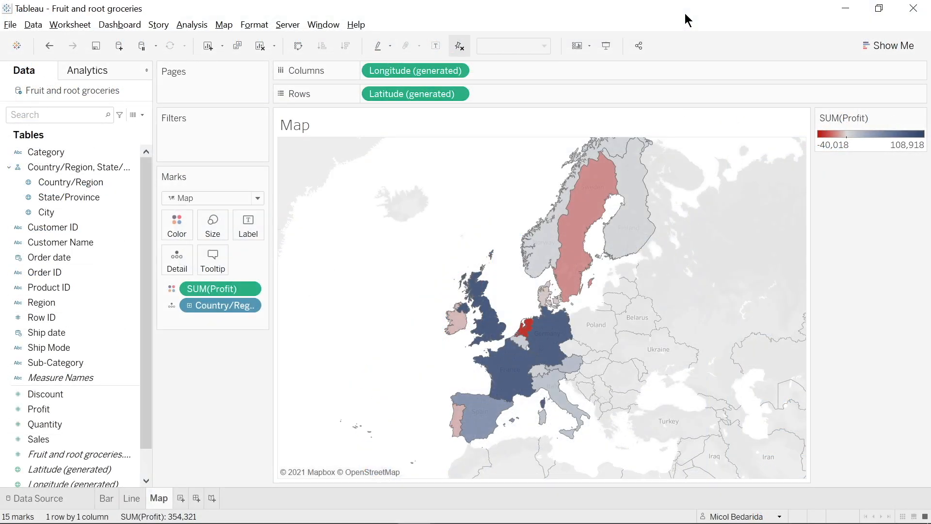
- Switch to Tableau, create a new dashboard and check its size options
left_click(196, 498)
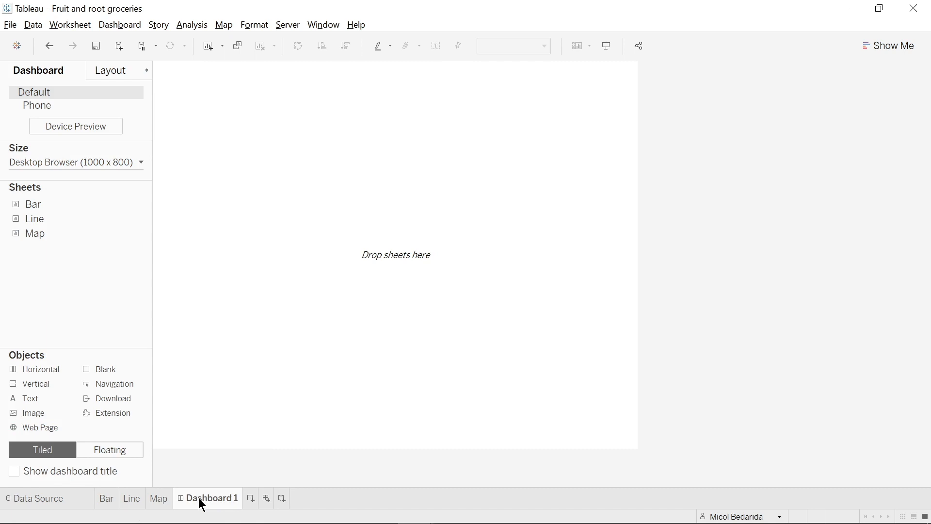
left_click(141, 163)
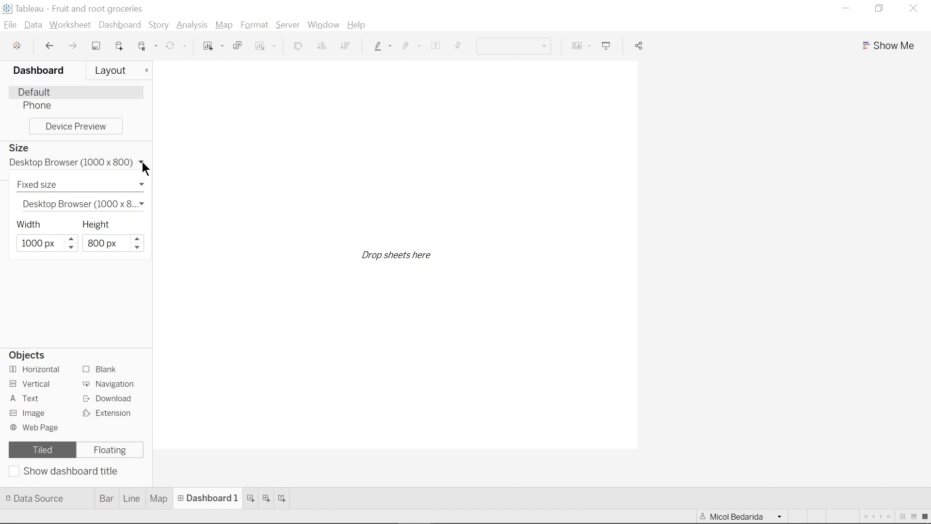
left_click(142, 164)
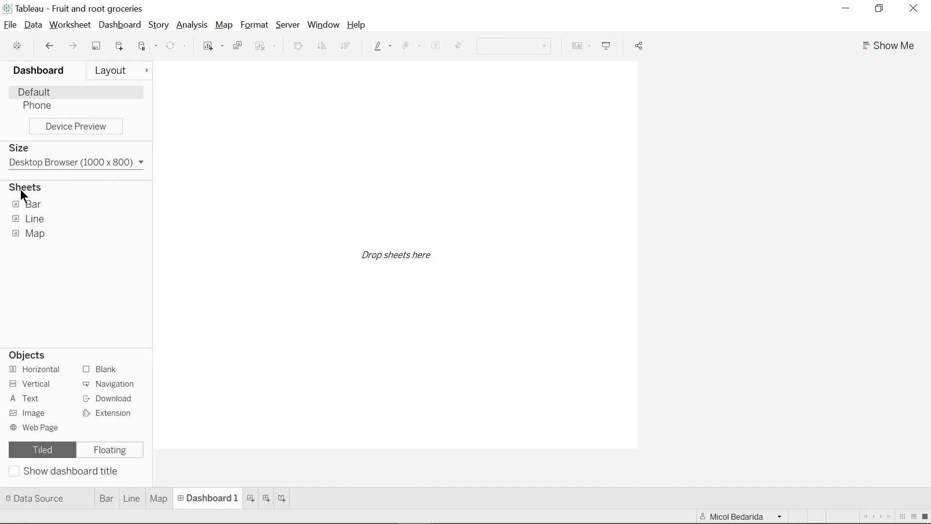
- Place the Map sheet on the dashboard and delete the layout container holding its Profit legend
left_click_drag(116, 226, 246, 213)
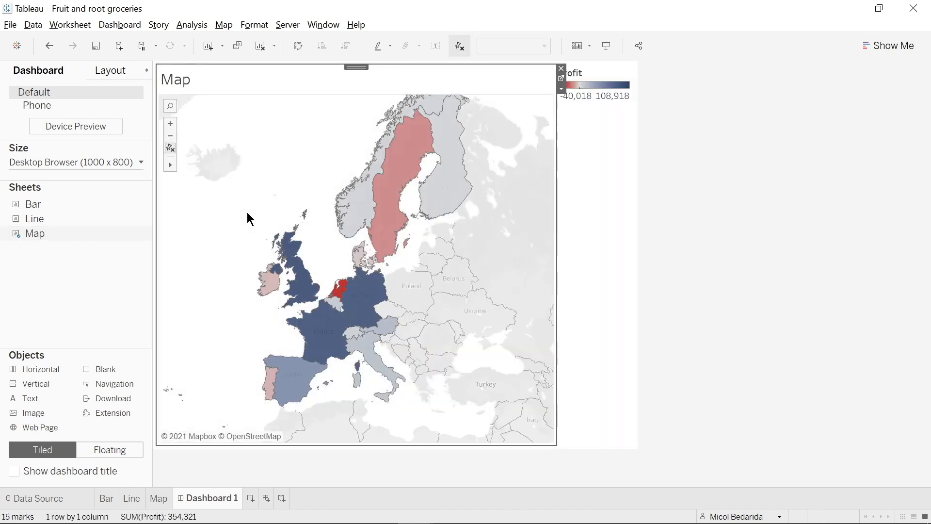
left_click(615, 131)
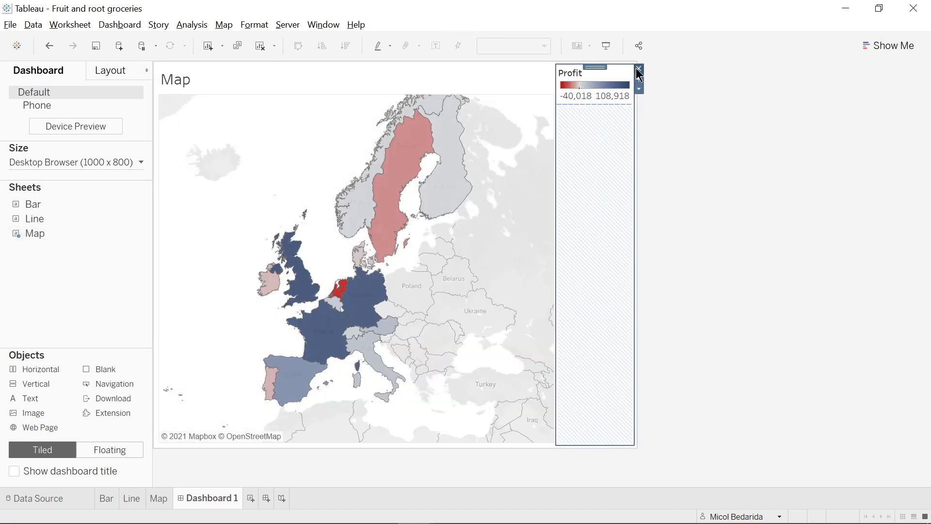
left_click(638, 70)
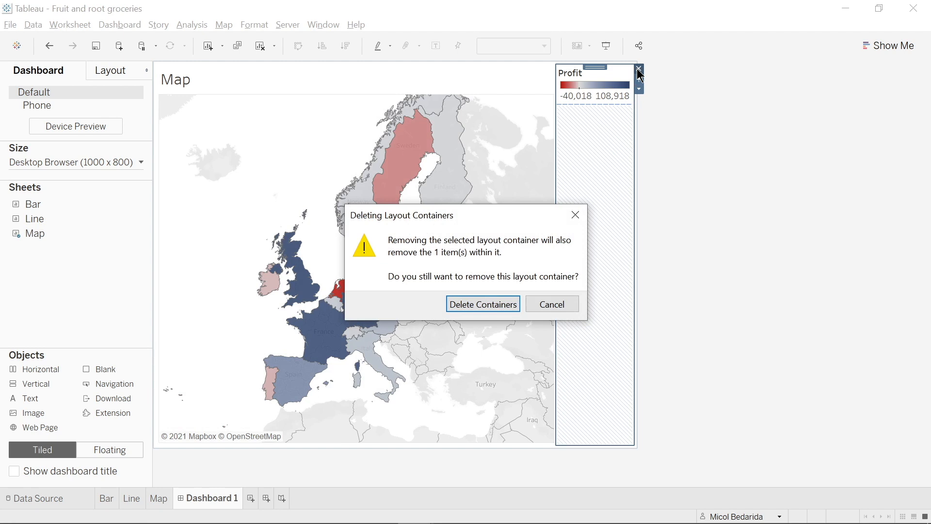
left_click(514, 303)
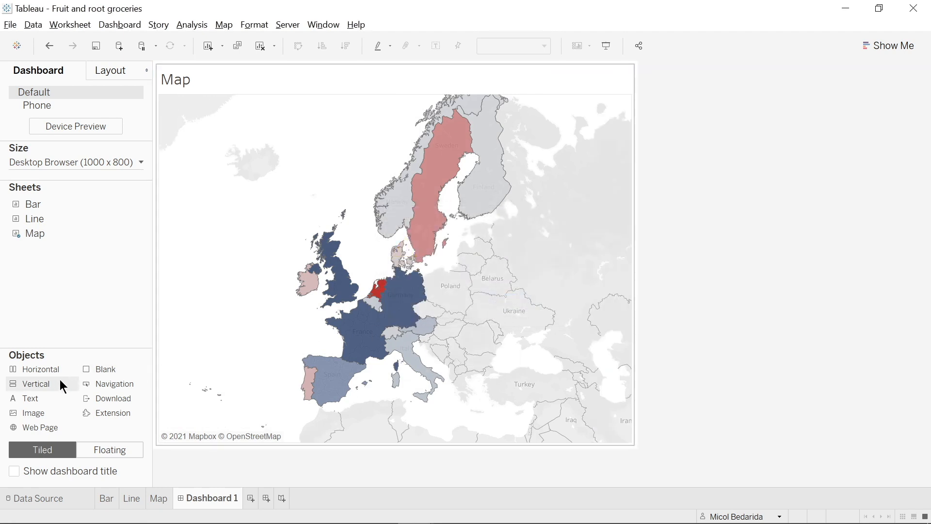
- Add a vertical container to the right of the map and stack the Bar sheet above the Line sheet in it
left_click_drag(57, 386, 192, 360)
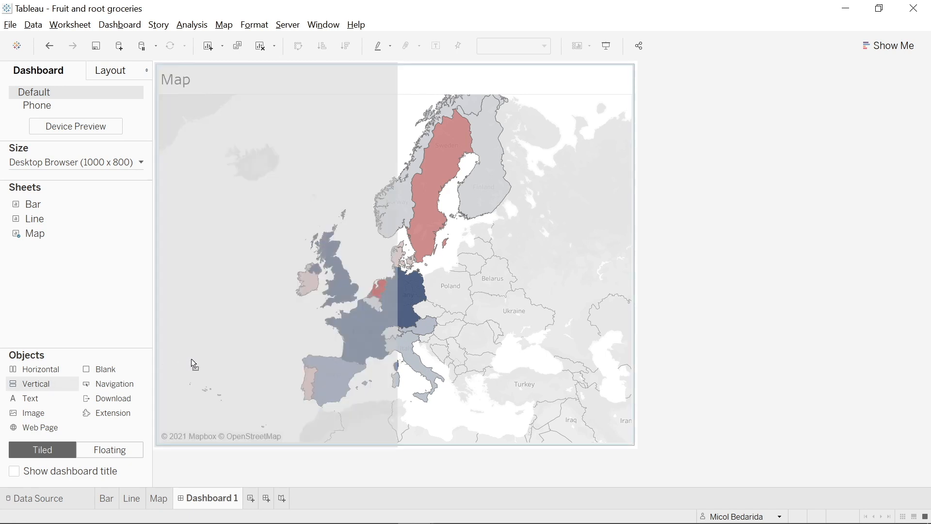
left_click_drag(266, 345, 488, 281)
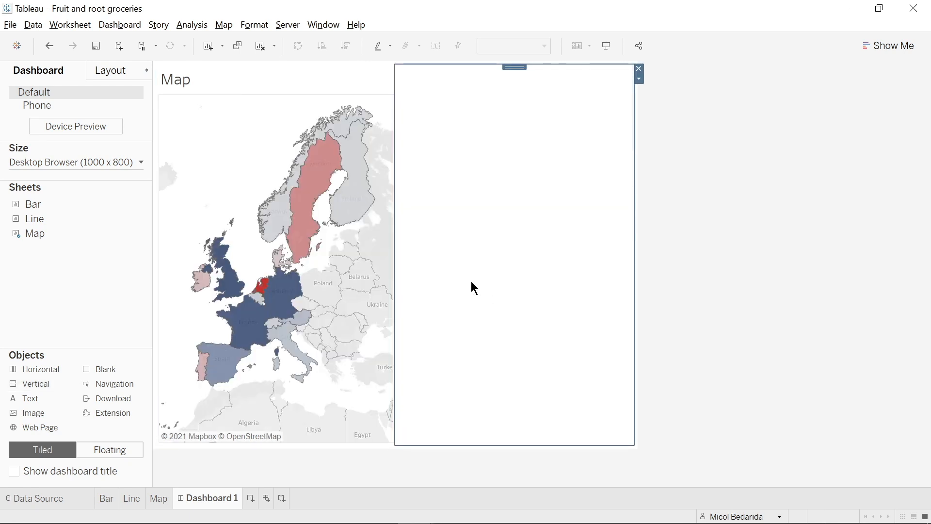
left_click_drag(84, 211, 452, 164)
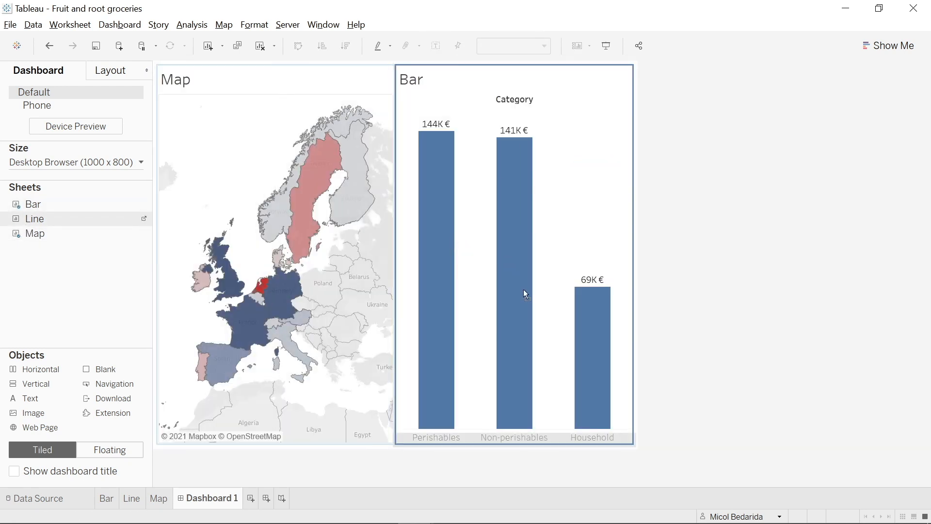
left_click_drag(523, 290, 523, 290)
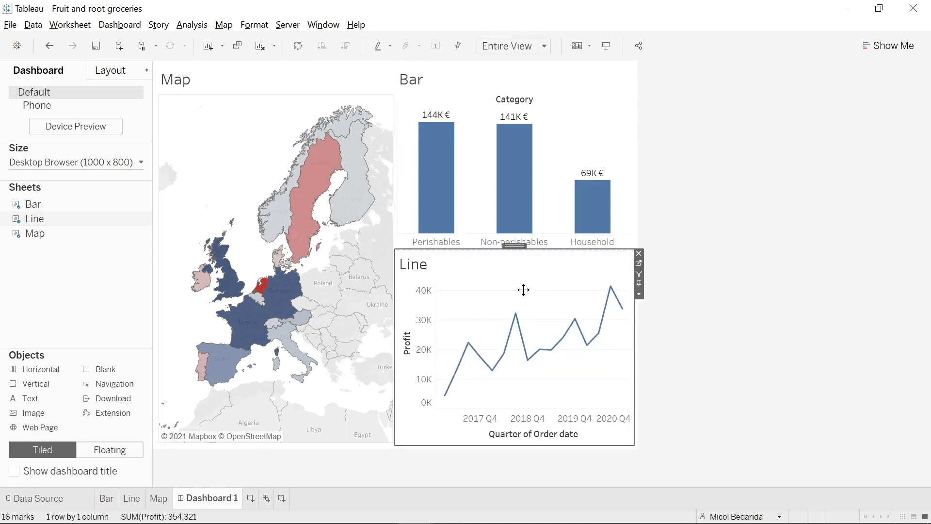
- Distribute the contents of the vertical container holding the Bar and Line charts evenly
left_click(513, 246)
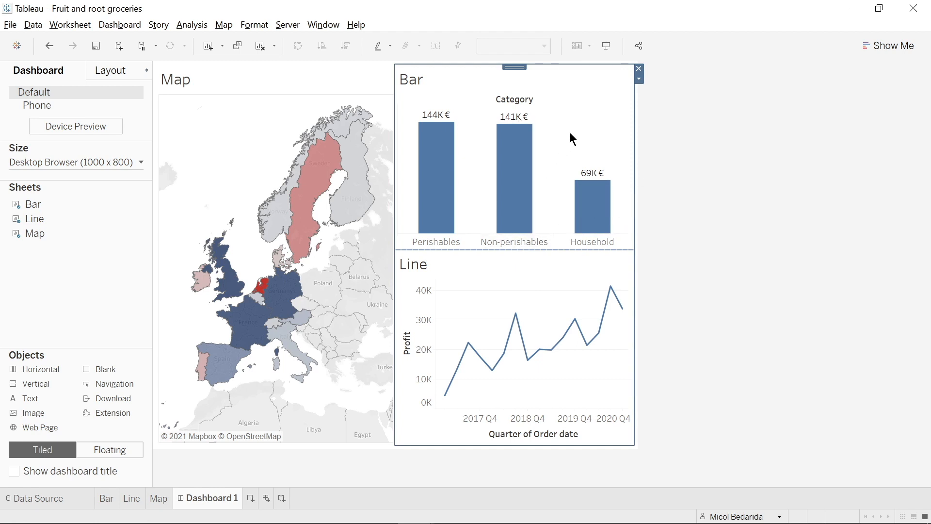
left_click(639, 79)
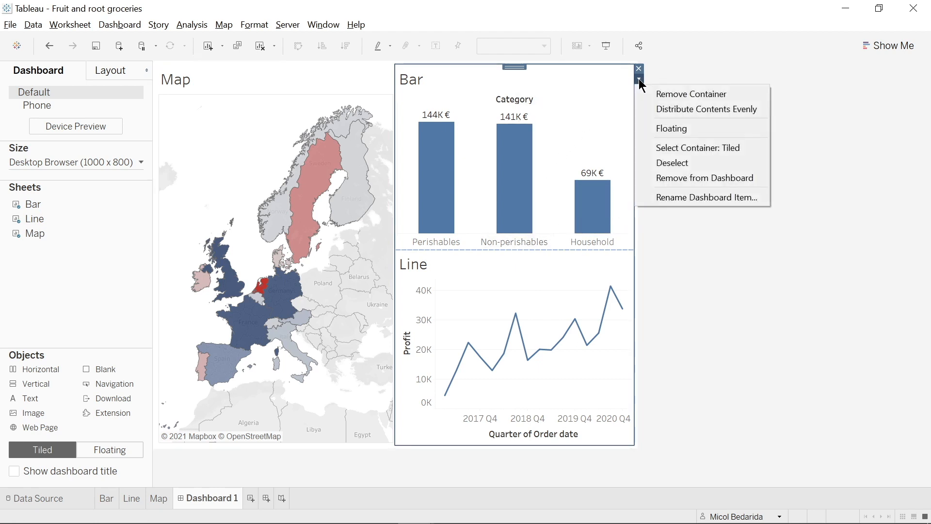
left_click(646, 110)
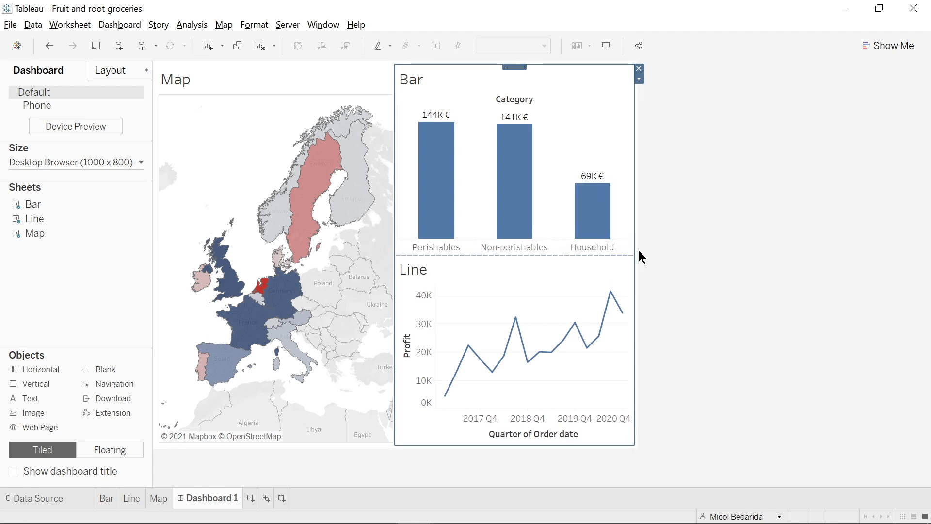
- Add the text "Fruit and Root Groceries - Overview of Profit" above the charts in 20-point bold and reduce its height to a narrow header
mouse_move(43, 402)
left_mouse_down()
mouse_move(206, 295)
mouse_move(400, 69)
left_mouse_up()
type("Fruit and Root Groceries - Overview of Profit")
key("ctrl+a")
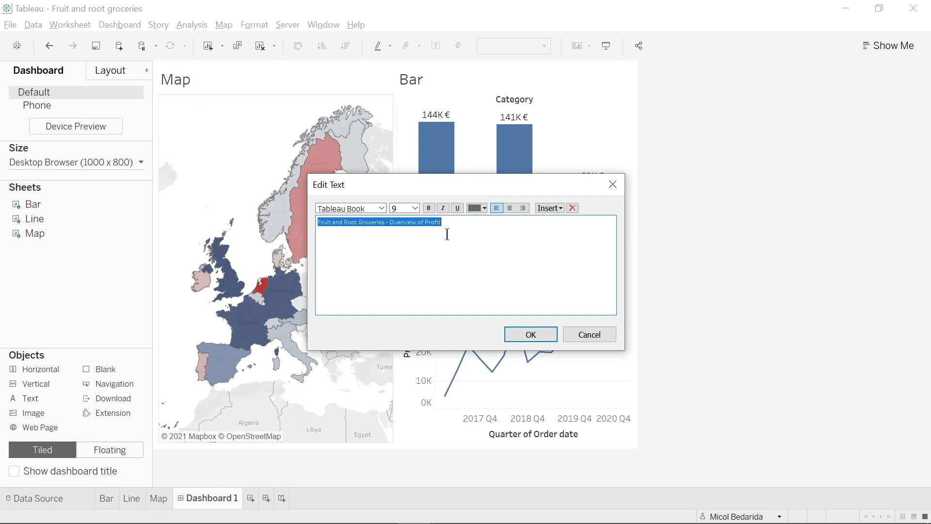
left_click(414, 208)
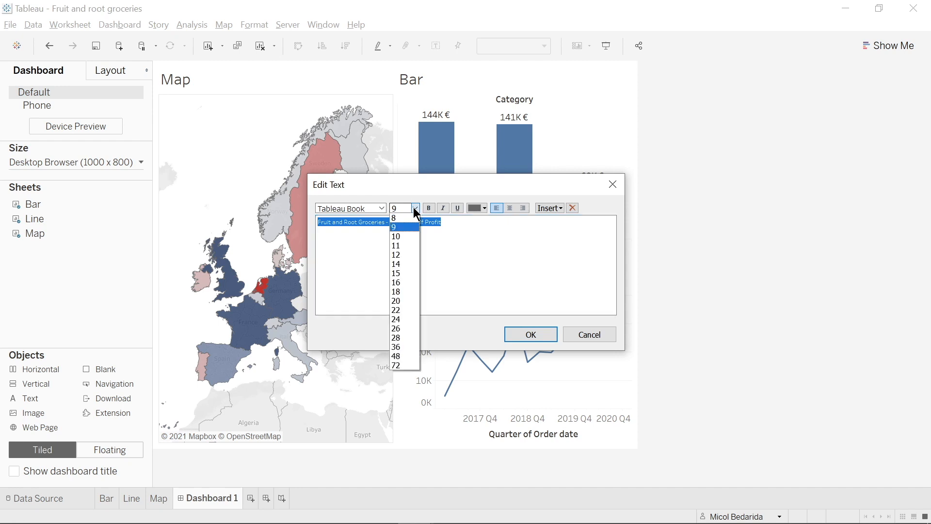
left_click(398, 301)
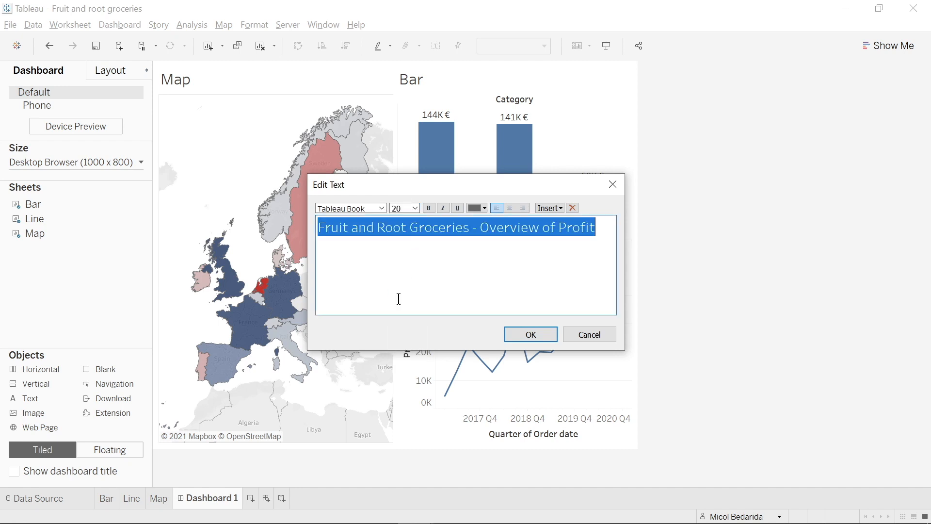
left_click(429, 208)
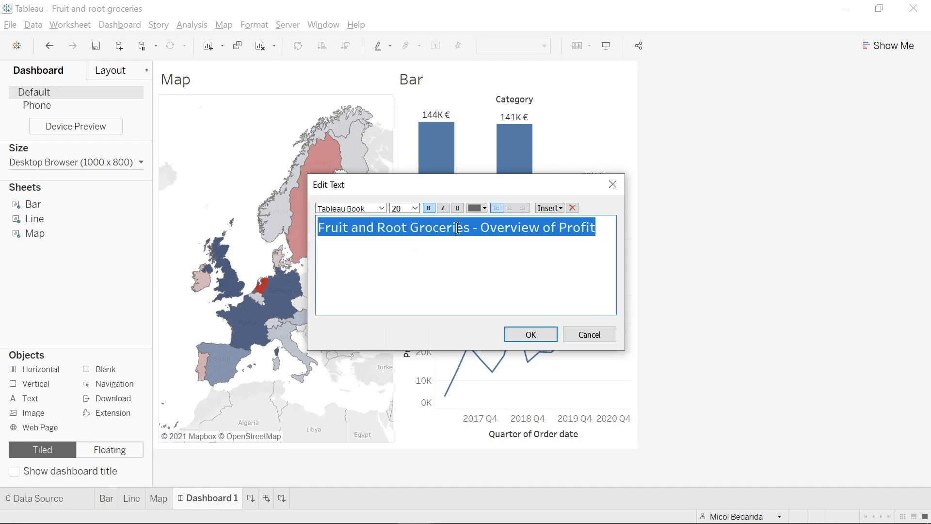
left_click(543, 335)
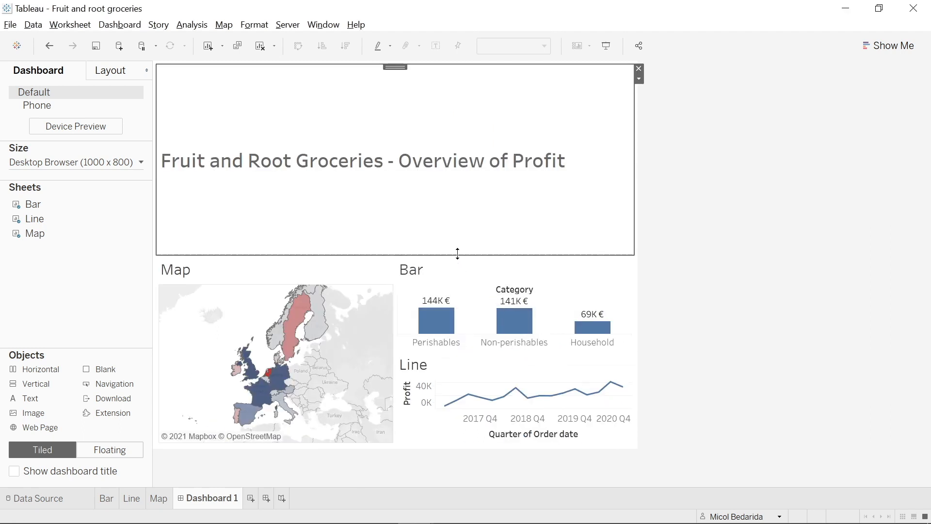
left_click_drag(457, 254, 444, 110)
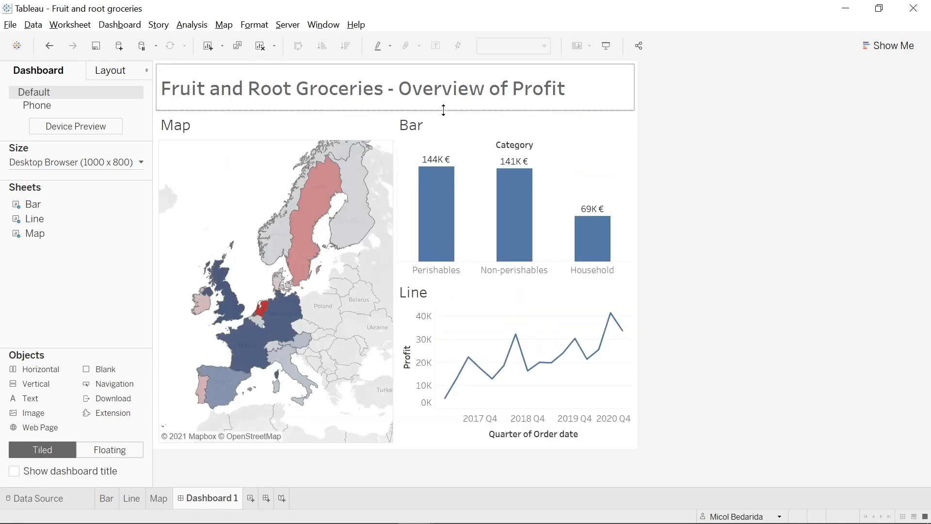
- Insert Fruit and root logo.png beside the dashboard title, fitted and centered, and narrow the image object to give the title more room
left_click_drag(43, 412, 185, 91)
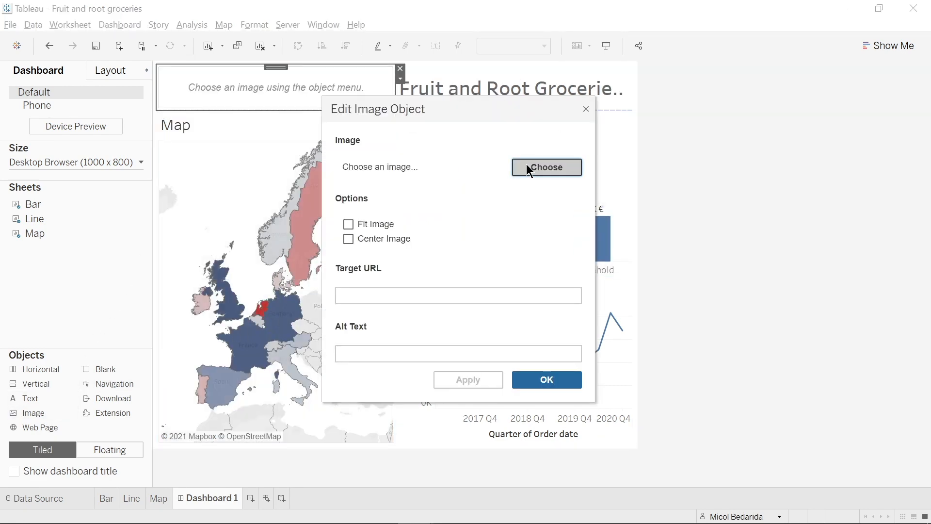
left_click(526, 167)
left_click(281, 217)
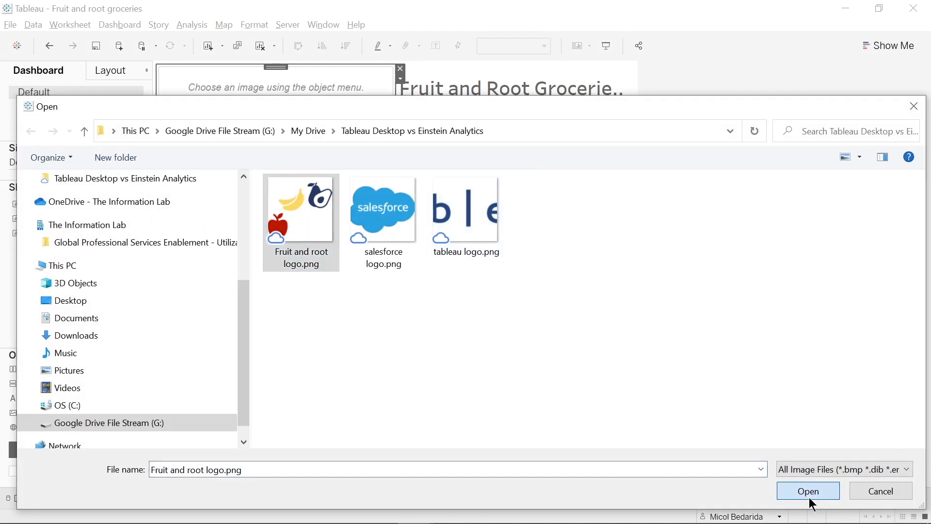
left_click(808, 491)
left_click(348, 225)
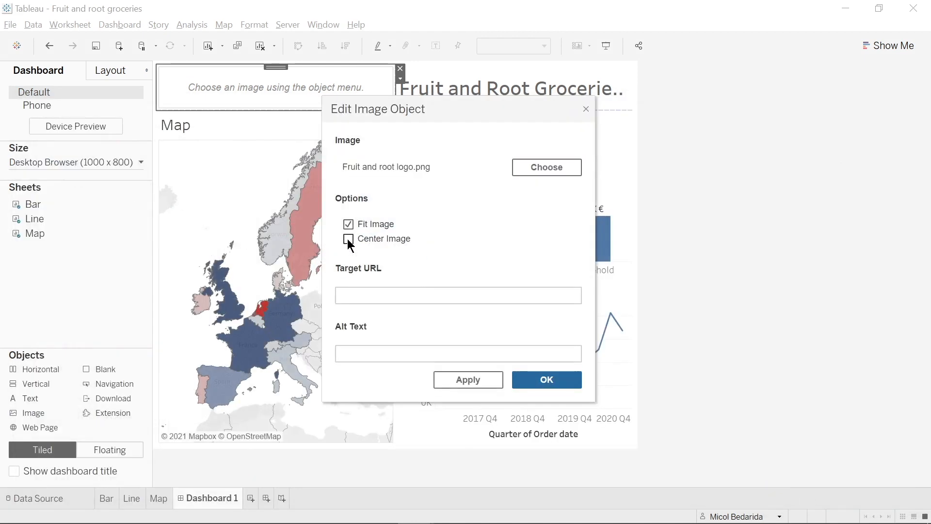
left_click(549, 377)
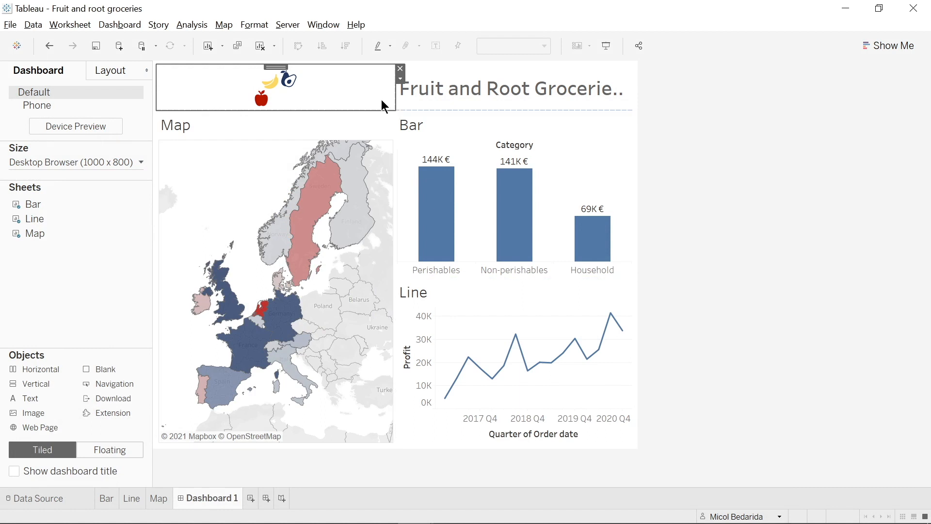
left_click_drag(397, 93, 241, 94)
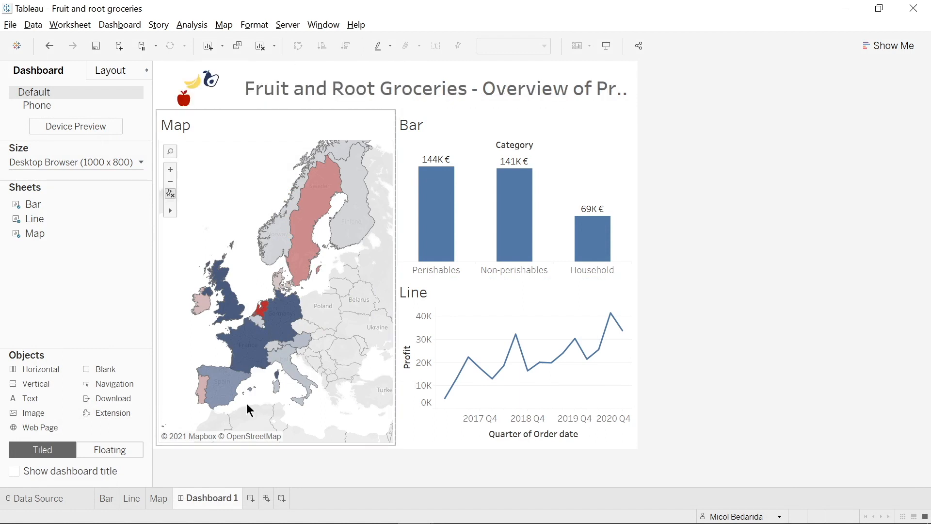
- Rename the dashboard to Profit Analysis
right_click(226, 499)
left_click(260, 334)
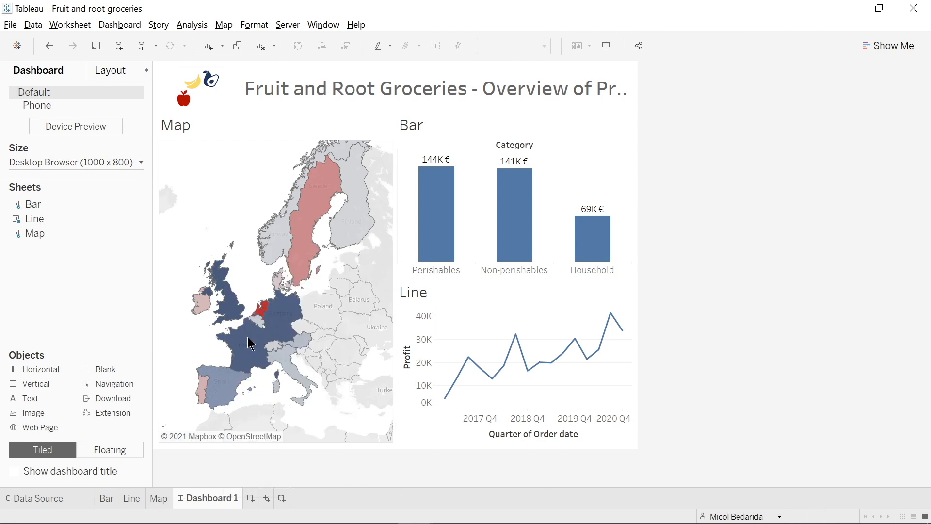
type("Profit Anal")
type("ysis")
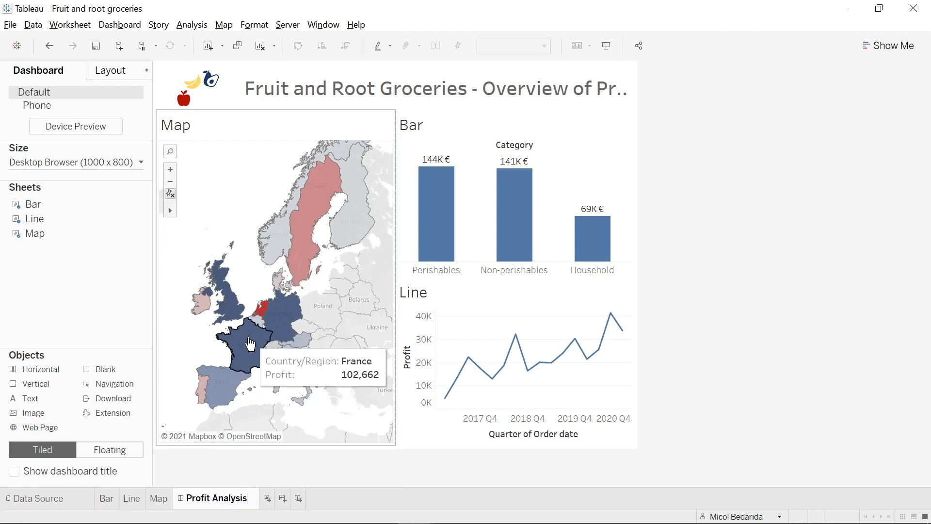
key("Return")
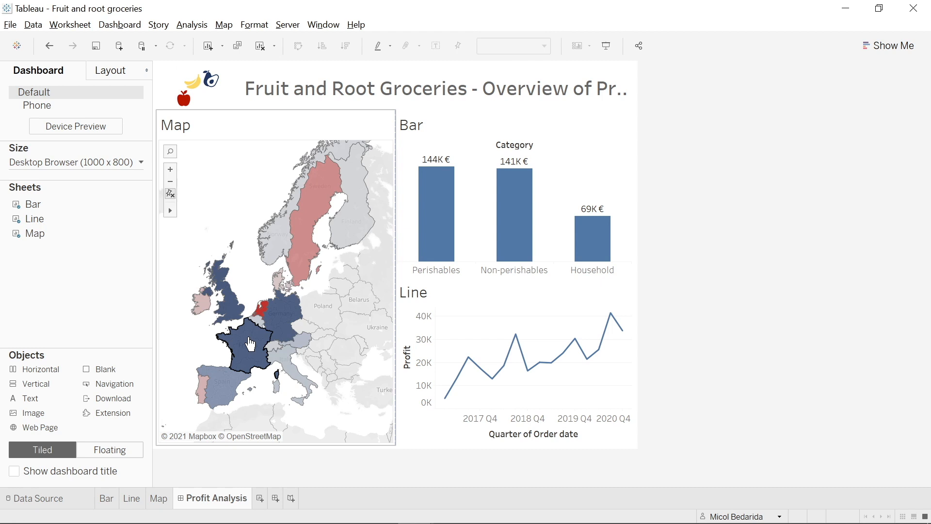
- Create a new worksheet and show total Profit as its text mark
left_click(261, 498)
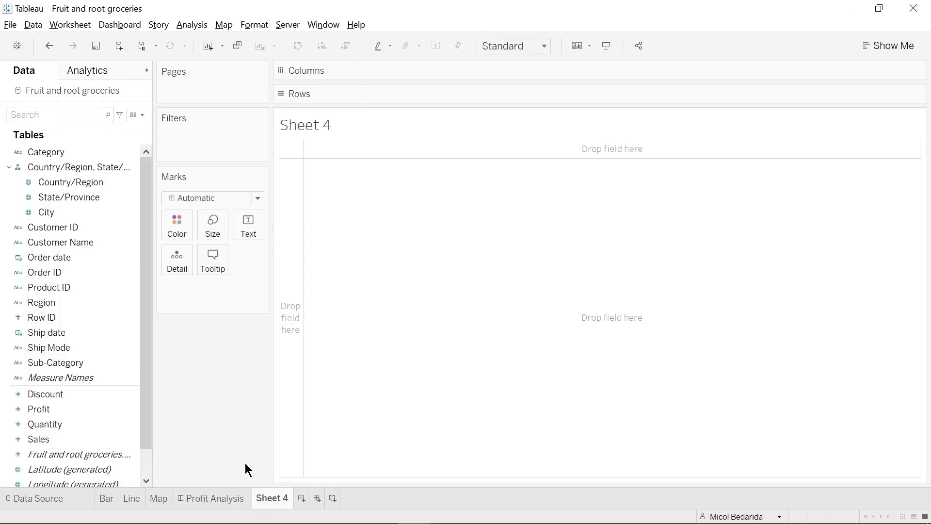
left_click_drag(83, 409, 254, 236)
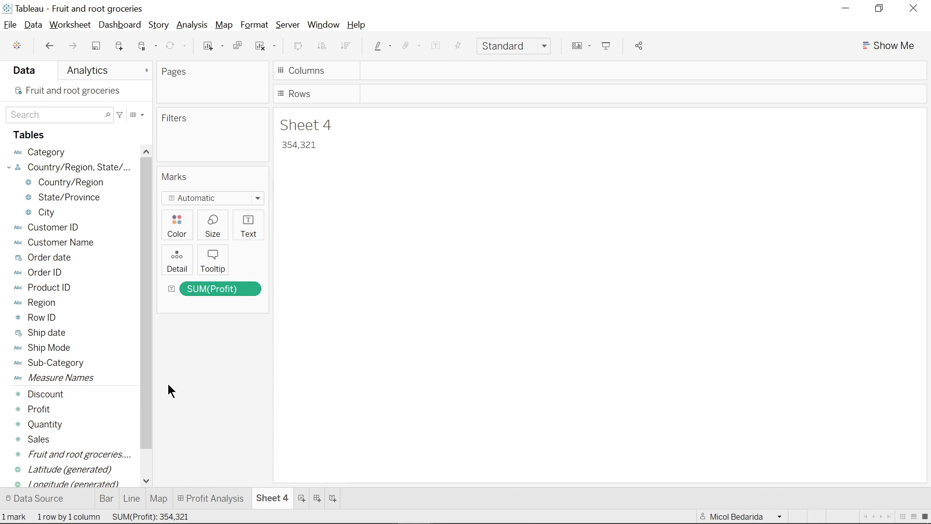
- Set Profit's default number format to custom currency with 0 decimal places, thousands (K) units, no prefix and the suffix €
left_click(119, 410)
right_click(130, 415)
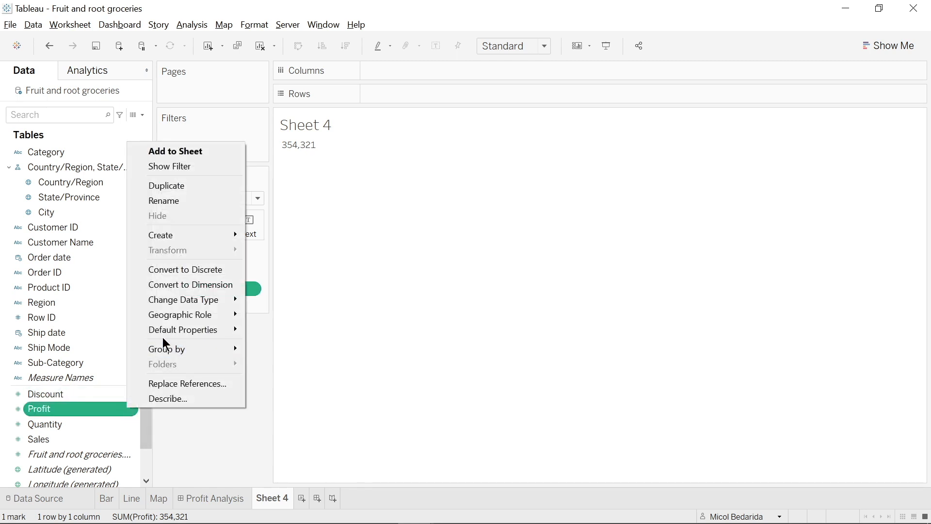
mouse_move(182, 329)
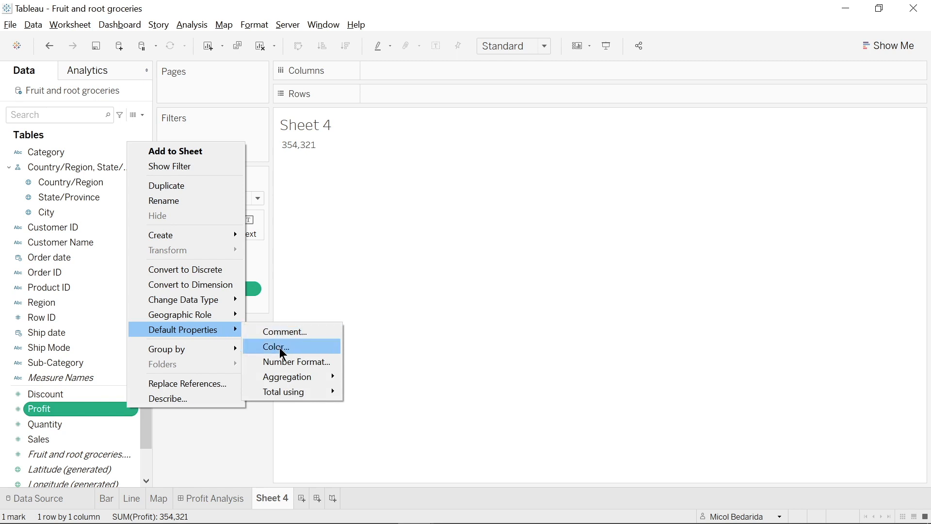
left_click(283, 361)
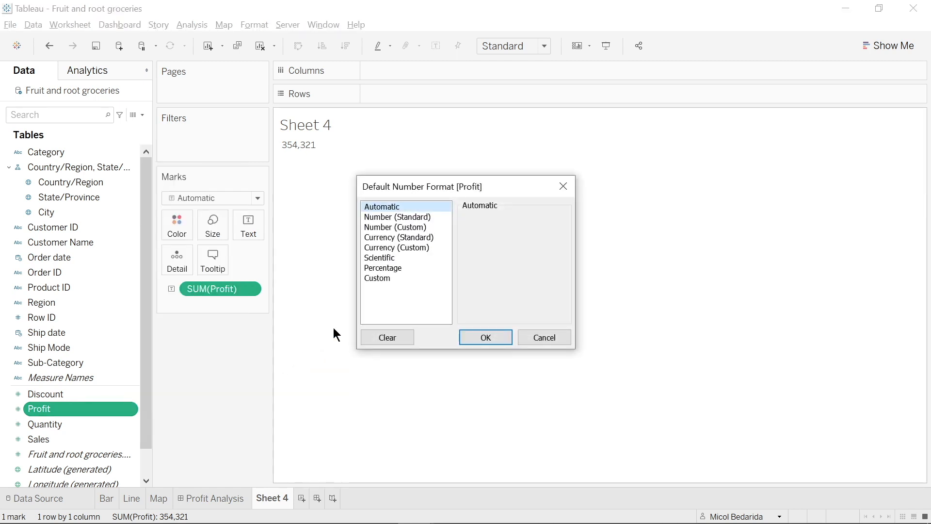
left_click(394, 248)
left_click(489, 230)
left_click(489, 230)
left_click(493, 276)
left_click(492, 292)
left_click_drag(480, 299, 452, 297)
key("BackSpace")
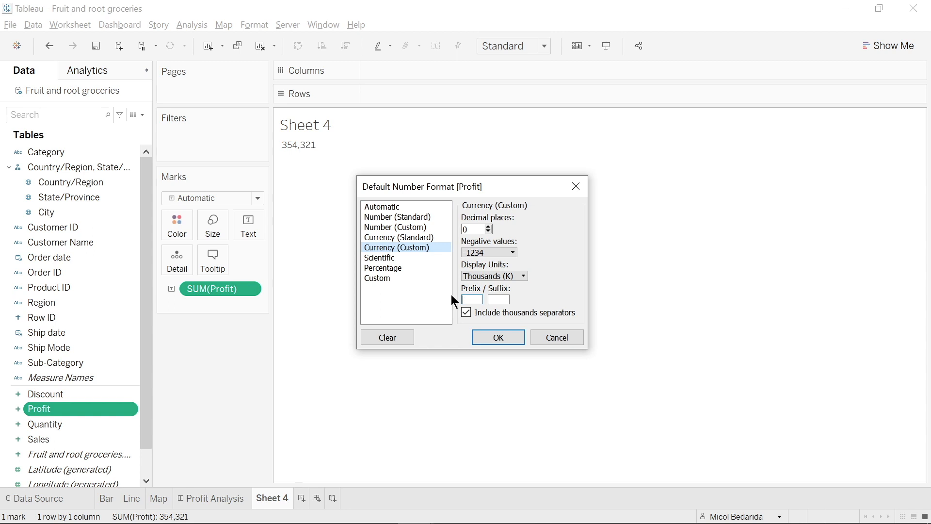
left_click(497, 300)
type("€")
left_click(499, 337)
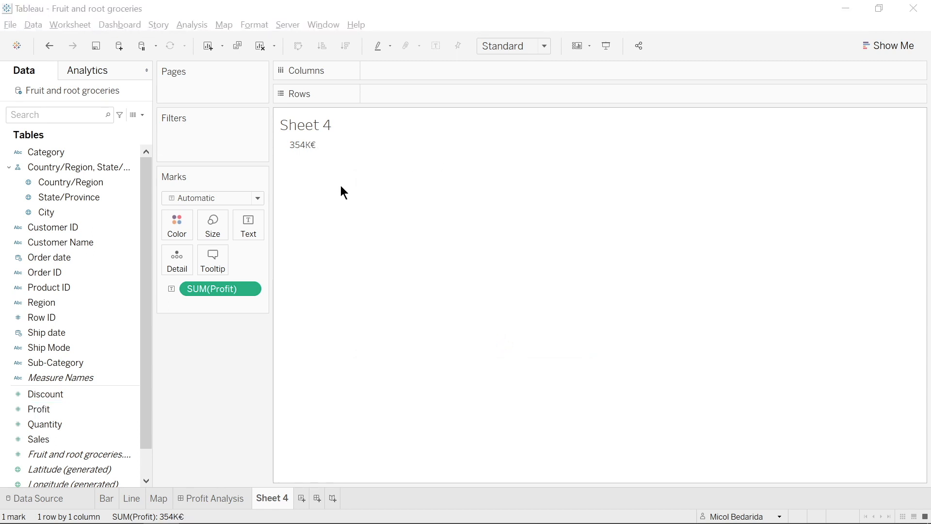
- Add "Total Profit" on a line below the profit value in the text label and set both lines to size 12
left_click(256, 233)
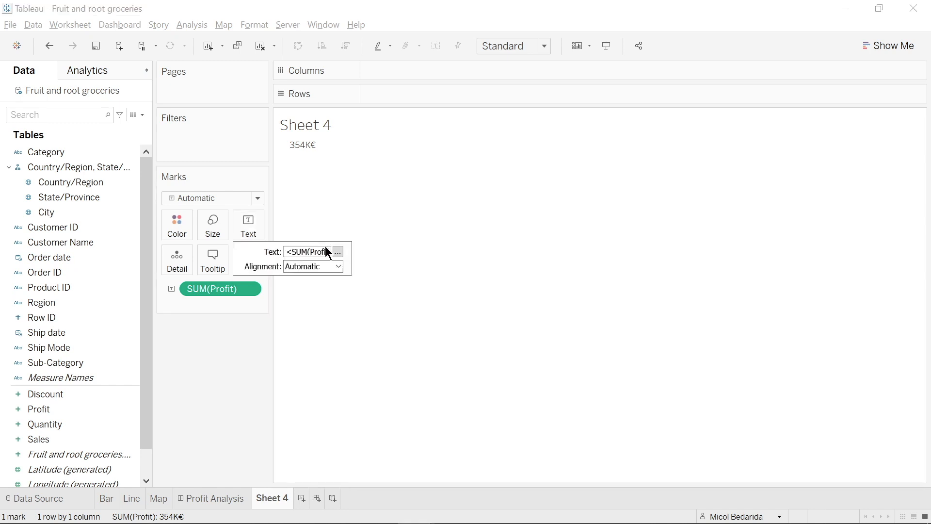
left_click(339, 252)
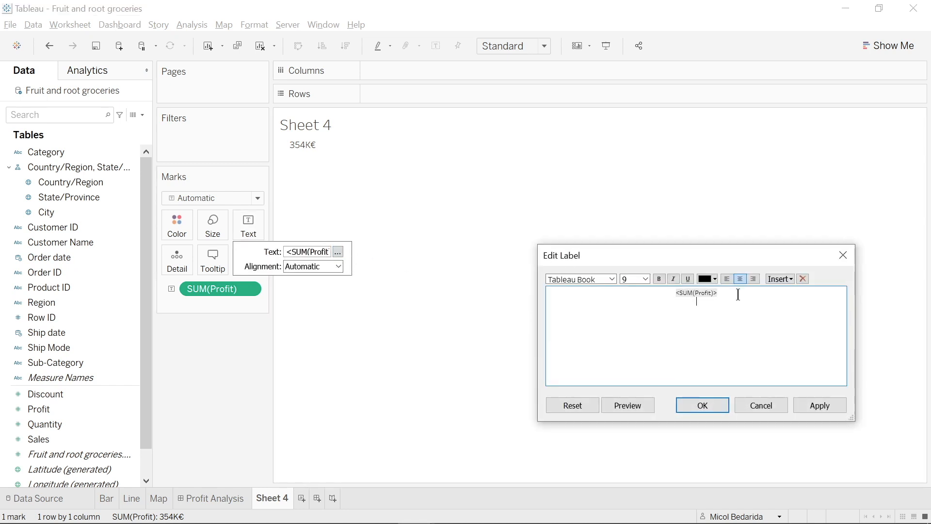
type("Total Profit")
left_click_drag(711, 299, 652, 289)
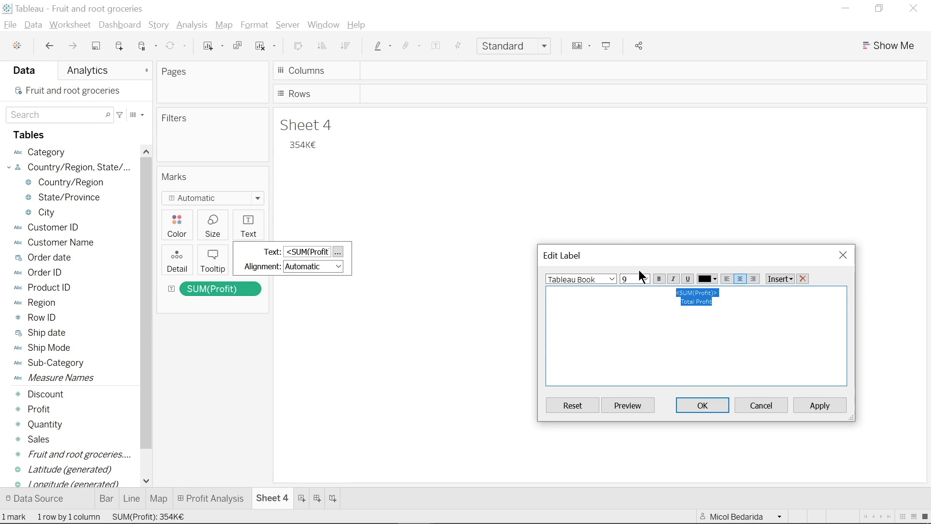
left_click(647, 279)
left_click(635, 325)
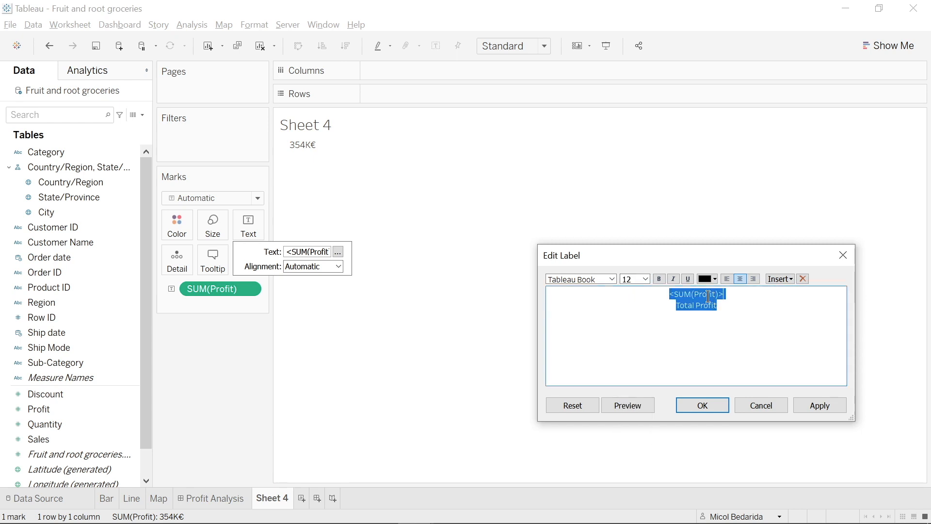
- Make the profit value line of the label bold at size 14 and apply the label changes
left_click_drag(676, 305, 670, 294)
left_click(644, 281)
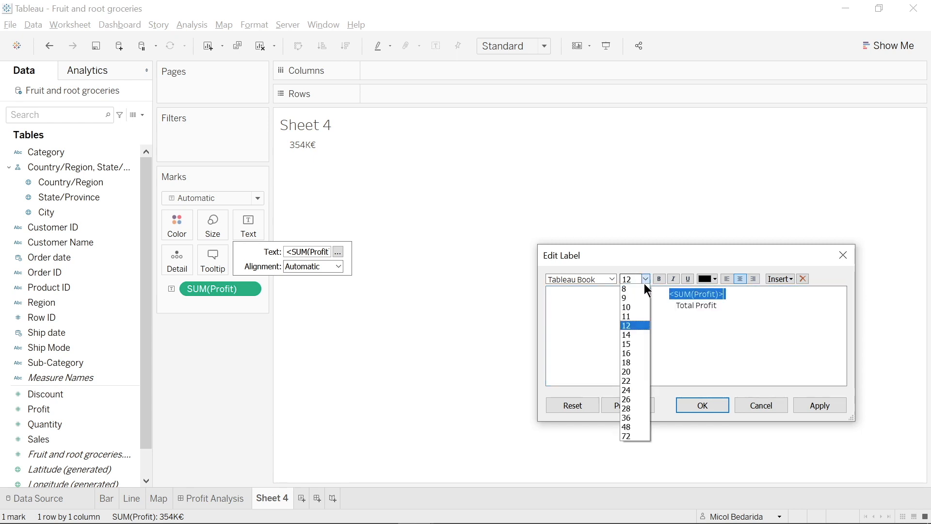
left_click(633, 330)
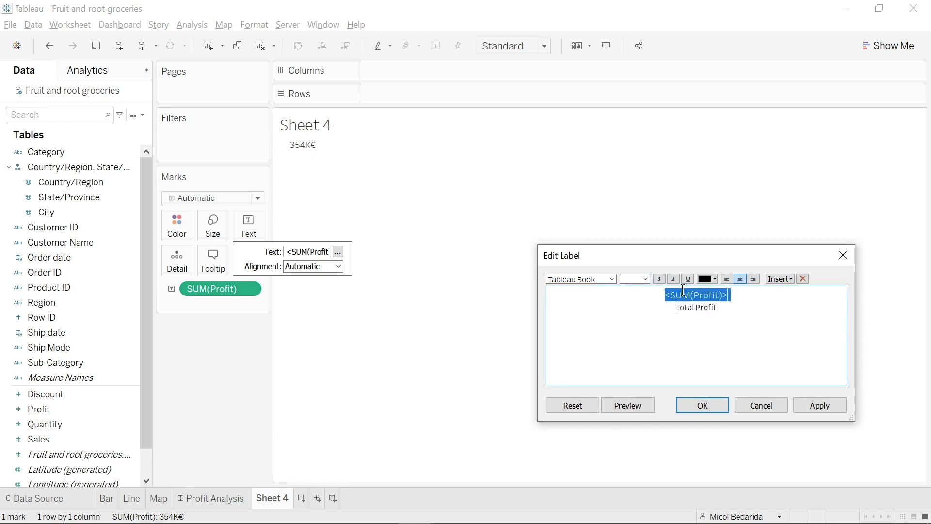
left_click(822, 407)
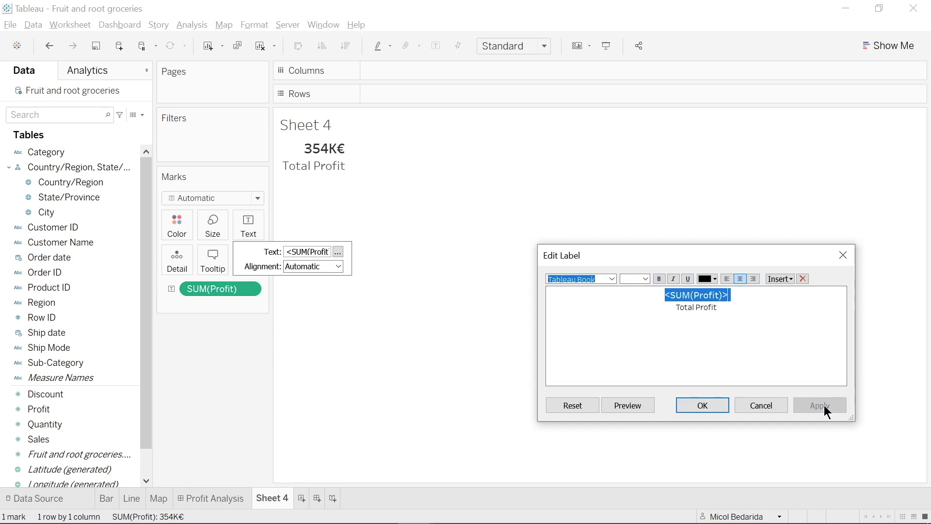
- Close the finished label edit and set the text mark's horizontal alignment to center
left_click(706, 405)
left_click(338, 267)
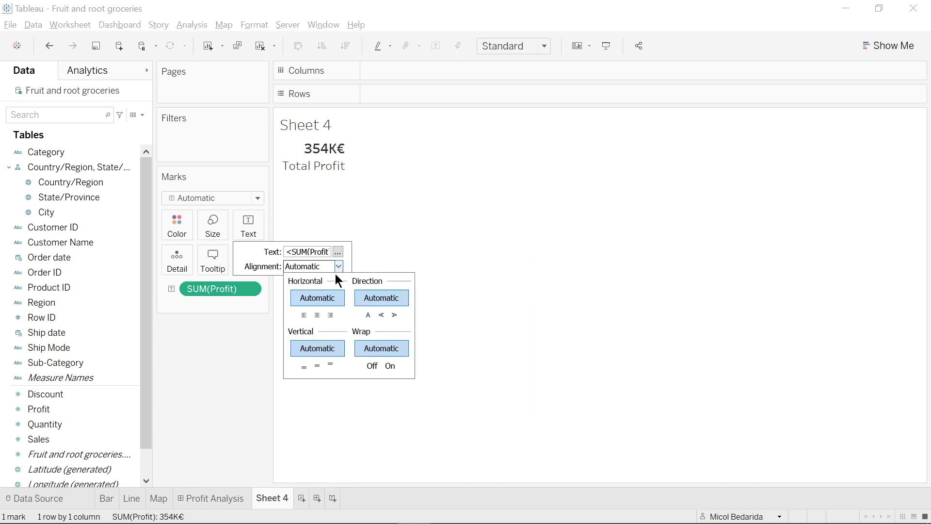
left_click(318, 317)
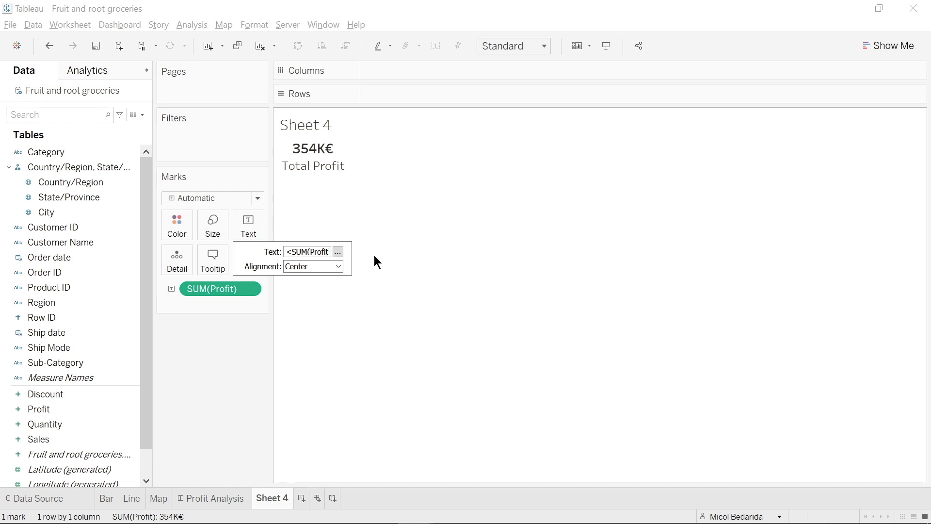
- Rename Sheet 4 as KPI and duplicate the worksheet
right_click(274, 497)
left_click(311, 340)
type("KPI")
key("Return")
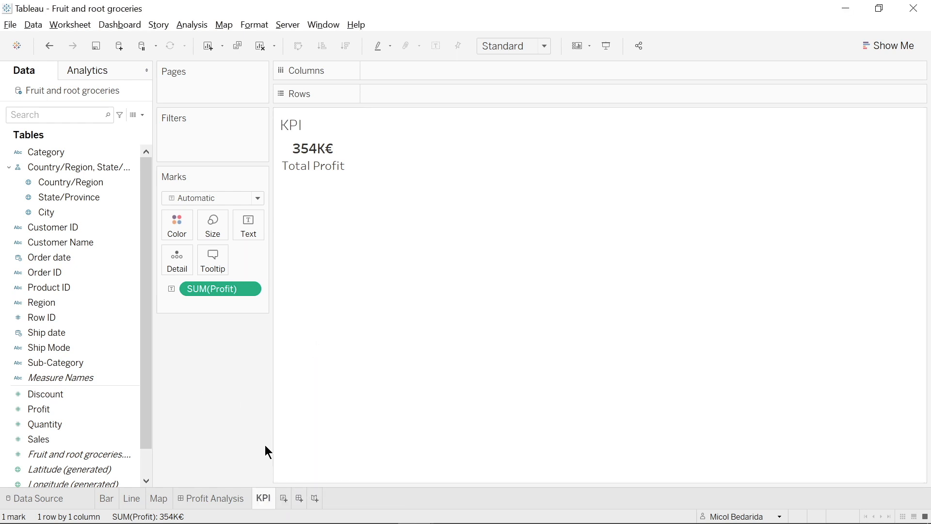
right_click(266, 497)
left_click(297, 372)
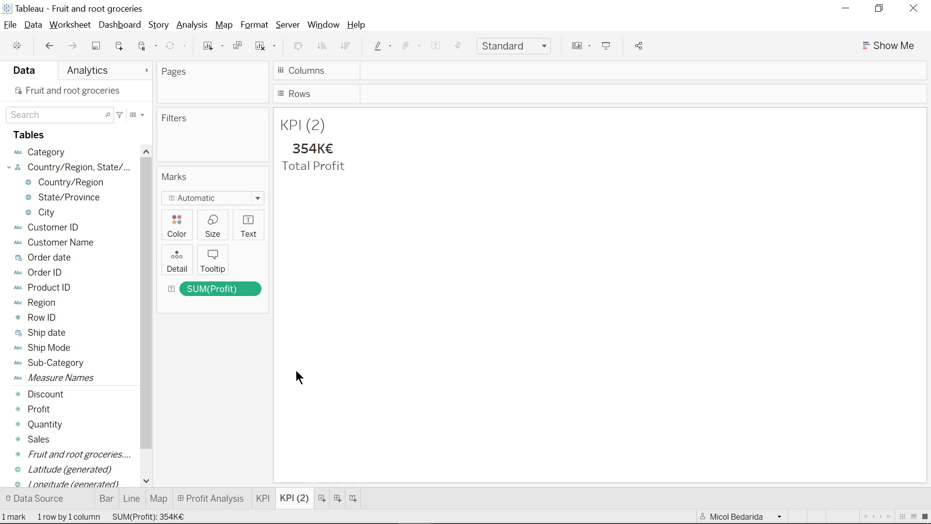
- Start a new calculated field and name it "Profit margin"
left_click_drag(143, 365, 138, 411)
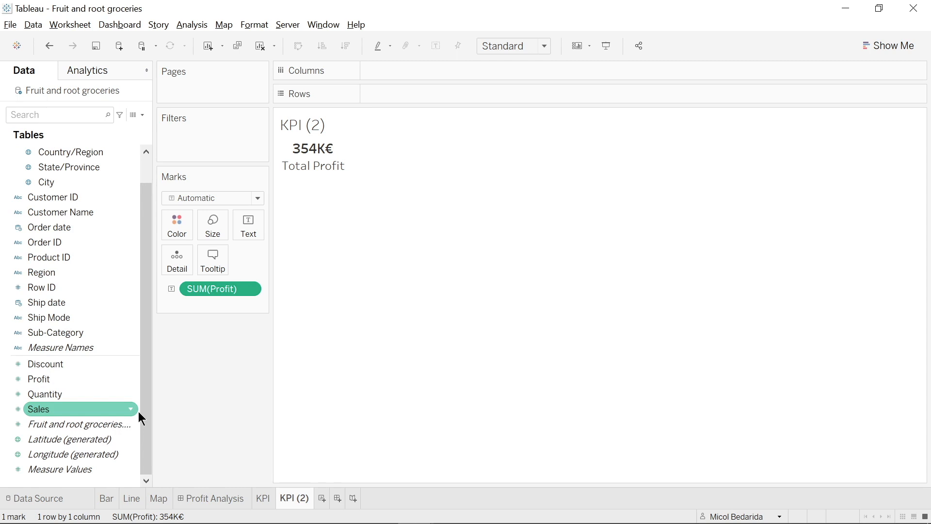
left_click(143, 115)
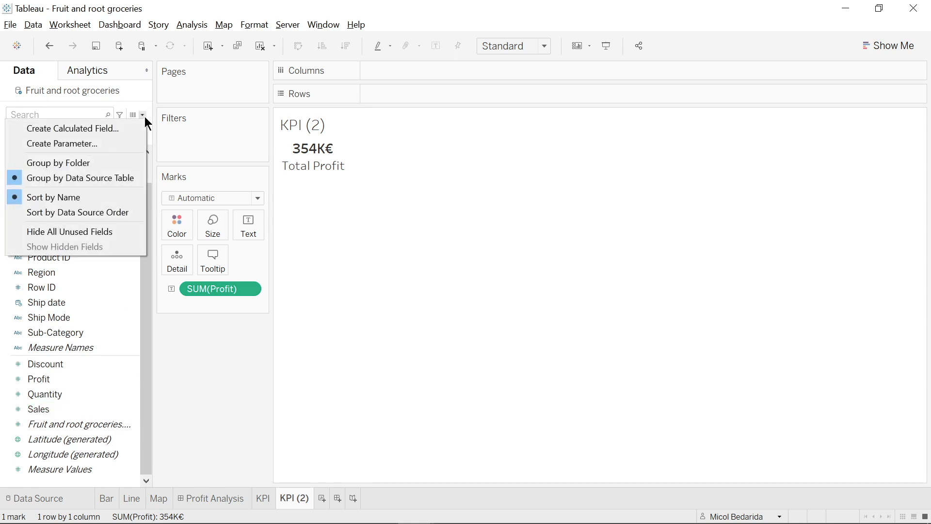
left_click(138, 125)
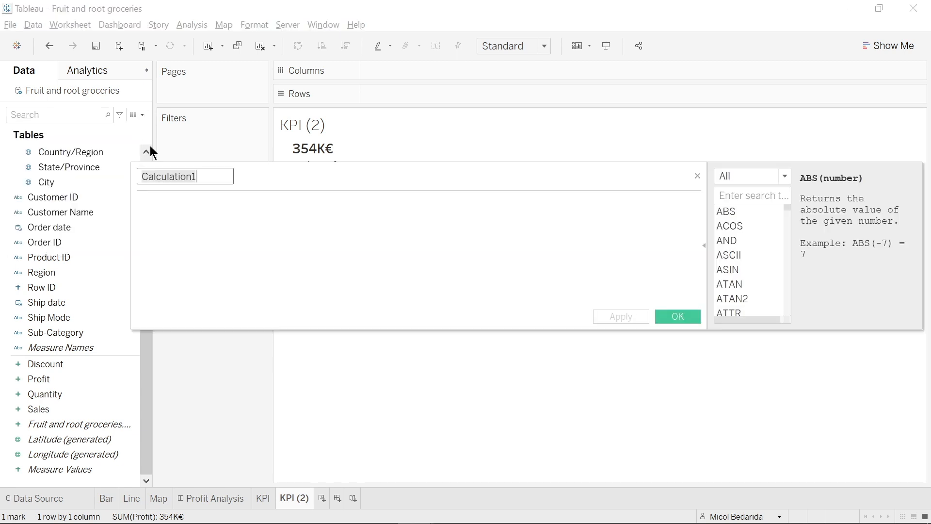
type("Profit")
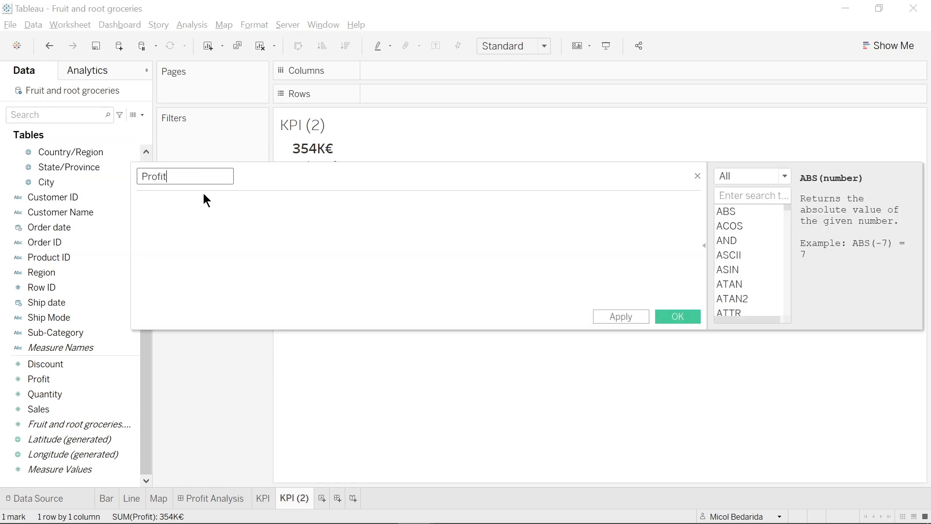
type(" margin")
- Define the Profit margin calculation as sum([Profit])/sum([Sales]) and save the field
left_click(204, 194)
type("sum(sal")
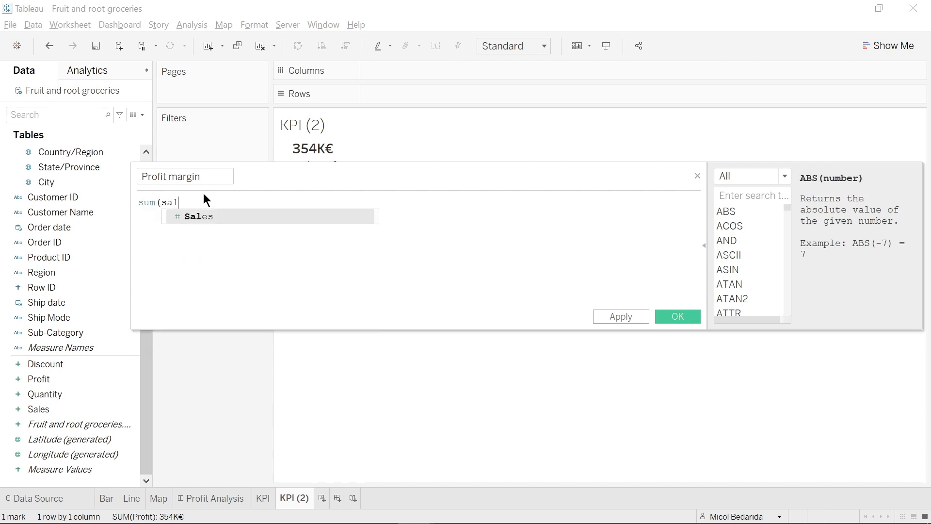
key("BackSpace")
key("BackSpace")
key("BackSpace")
type("pro")
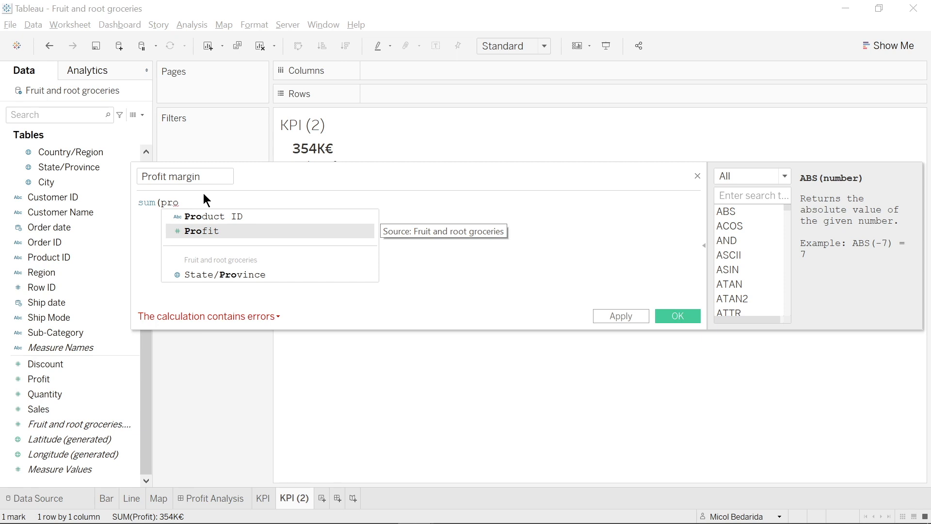
key("Return")
type(")/sum(sal")
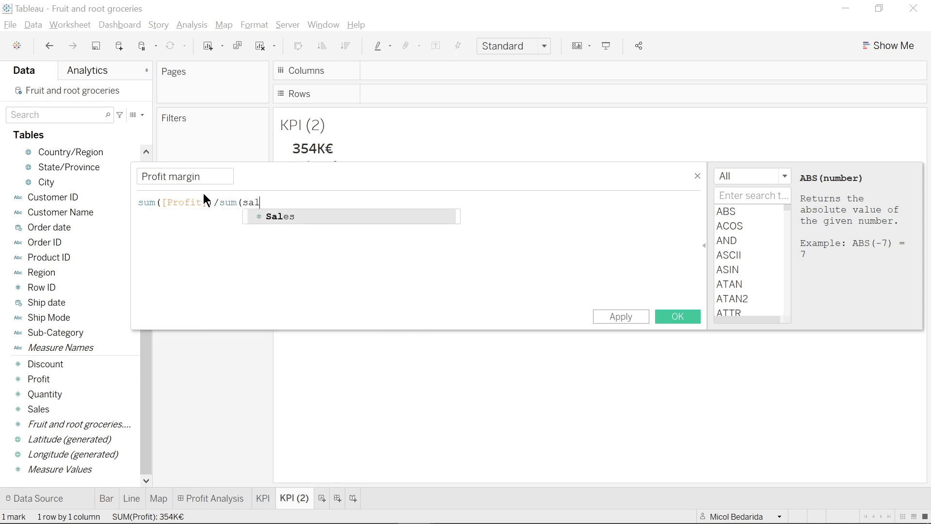
key("Return")
type(")")
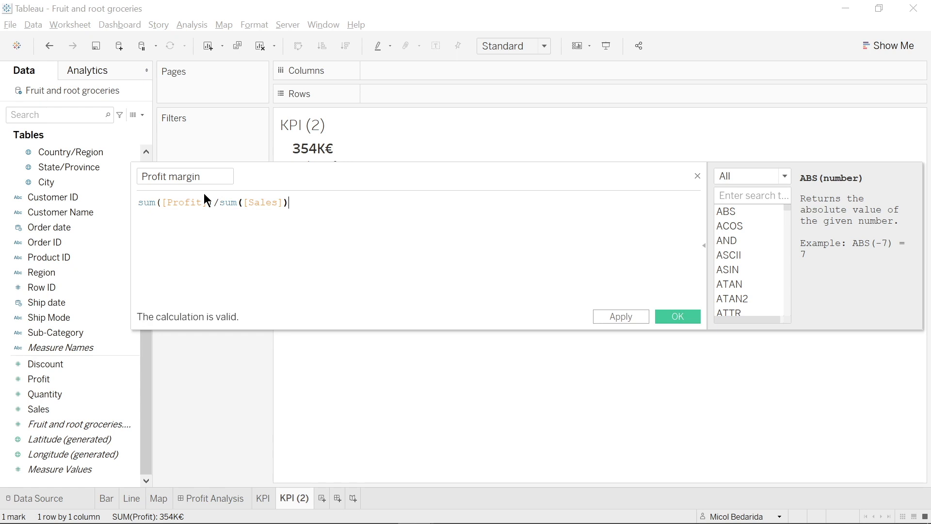
left_click(672, 316)
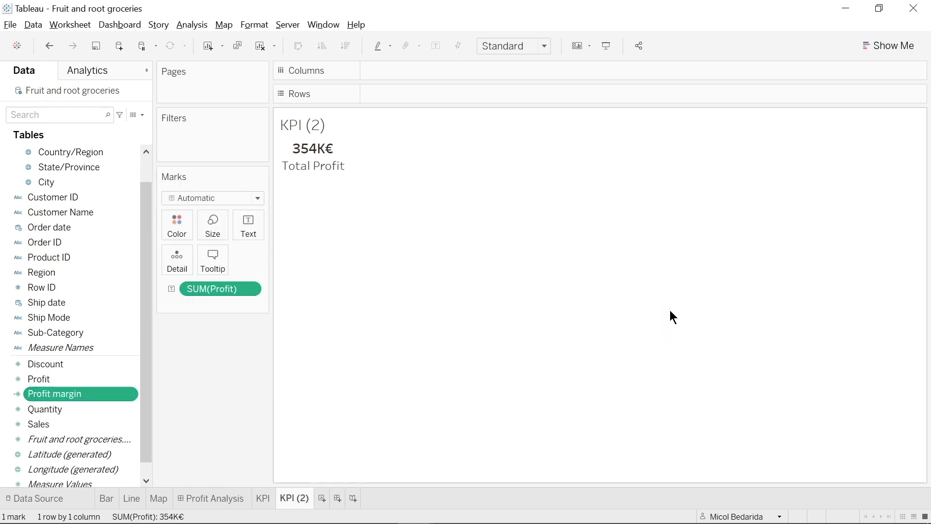
- Replace Profit with Profit margin as KPI (2)'s text mark and set its default number format to percentage with 1 decimal place
left_click_drag(80, 398, 212, 292)
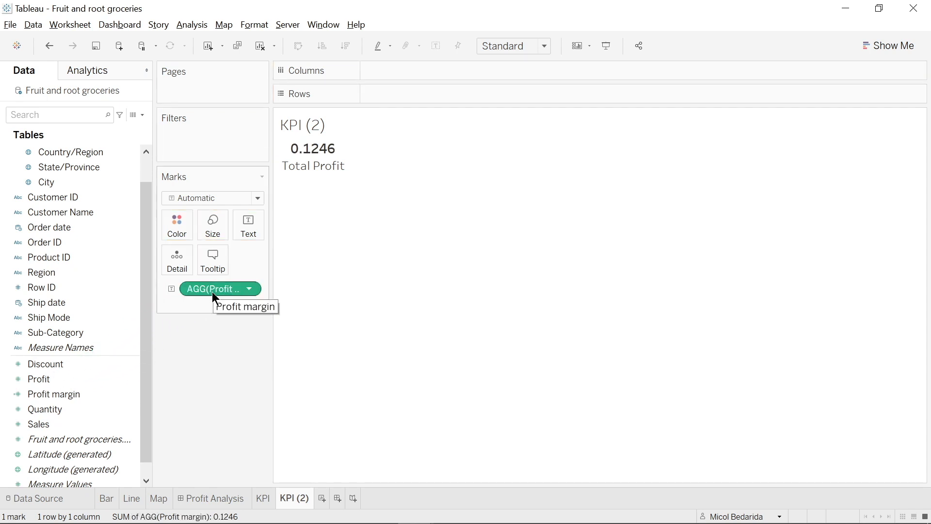
left_click(128, 393)
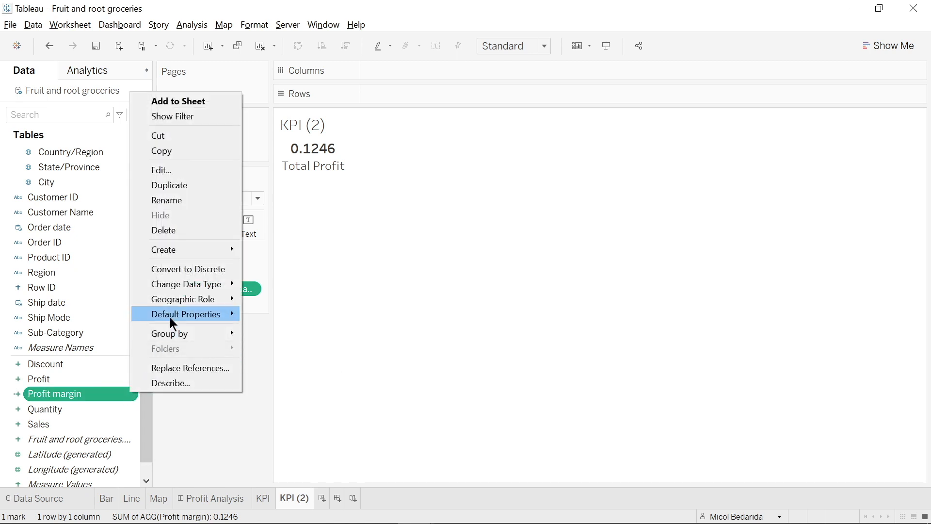
mouse_move(222, 317)
left_click(245, 346)
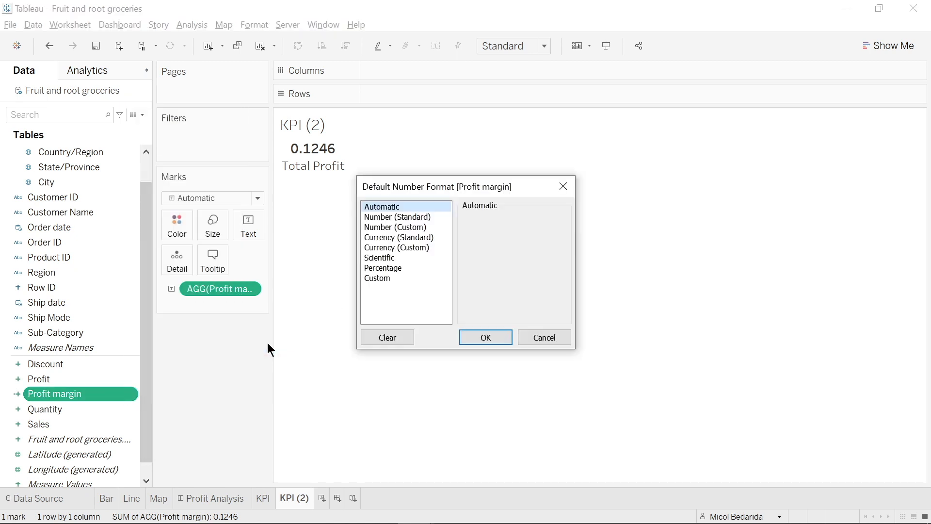
left_click(373, 270)
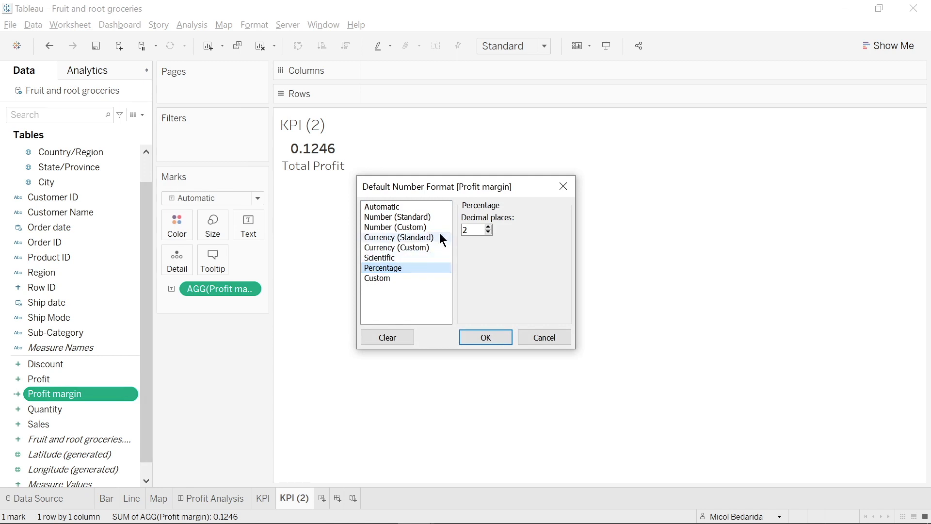
left_click(489, 233)
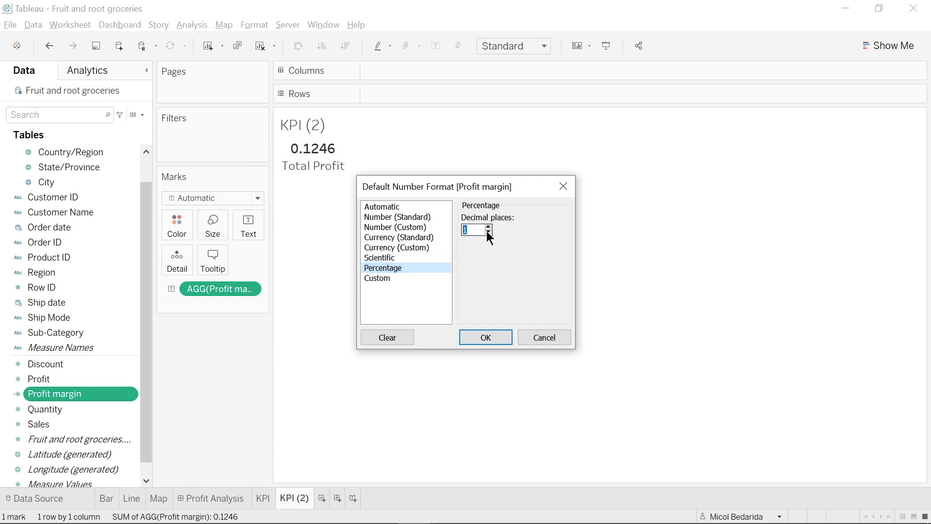
left_click(486, 338)
- Change the caption line in KPI (2)'s text label to "Profit Margin"
left_click(257, 224)
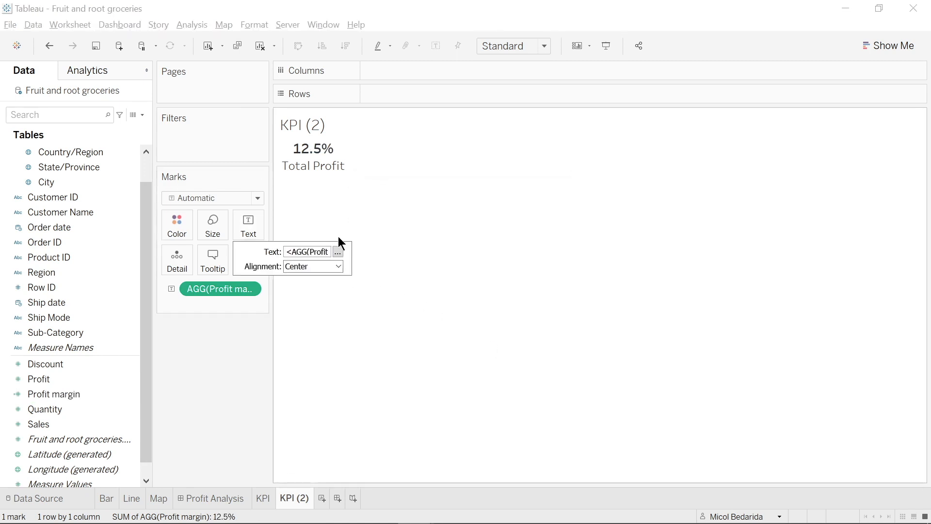
left_click(338, 251)
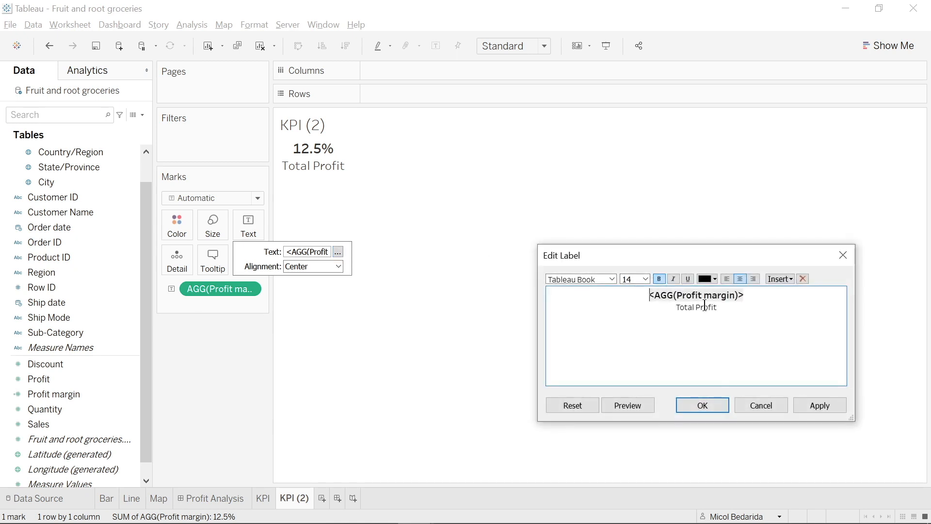
double_click(685, 307)
key("BackSpace")
left_click(714, 307)
type("Margin")
left_click(716, 408)
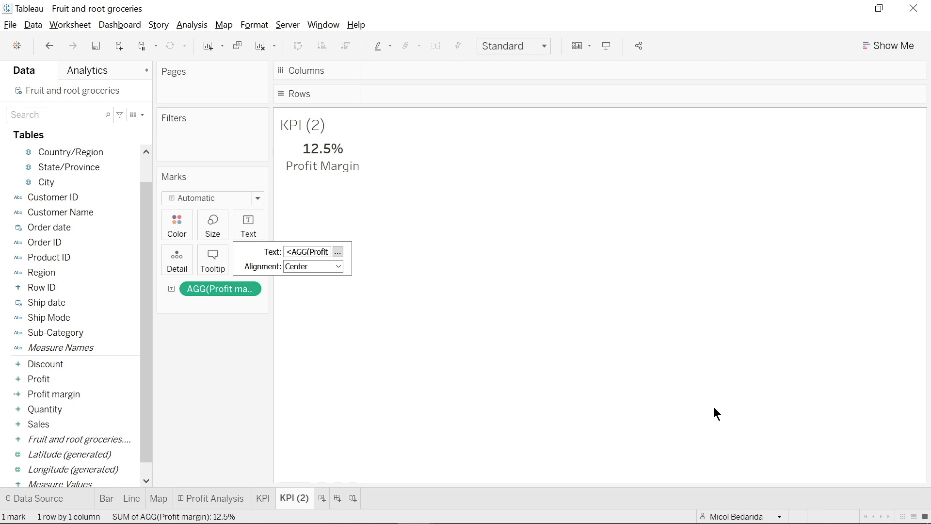
- Duplicate the KPI worksheet and replace Profit in the copy's text mark with the distinct count of Order ID
right_click(266, 500)
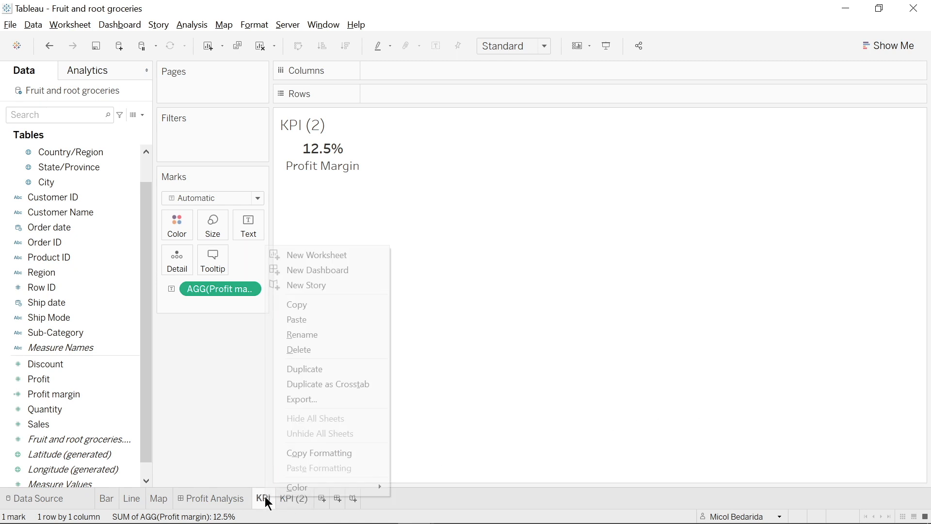
left_click(295, 369)
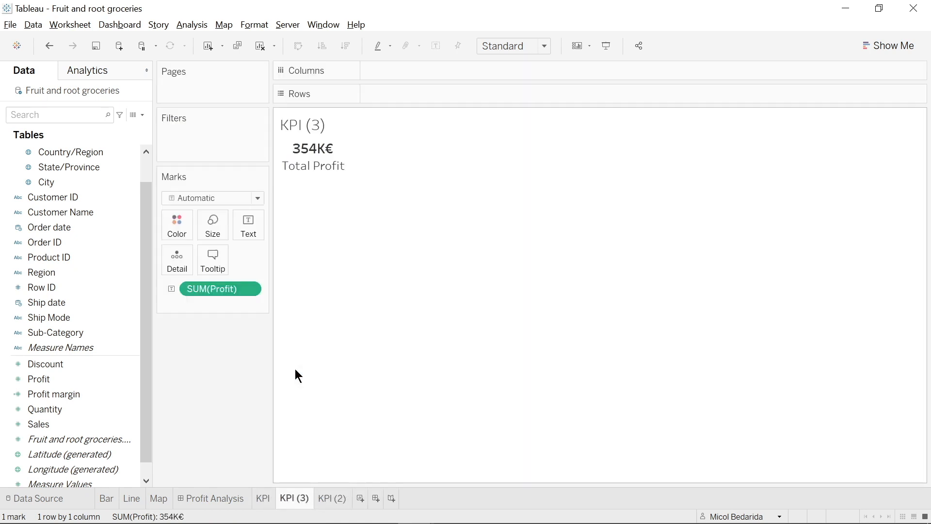
mouse_move(297, 495)
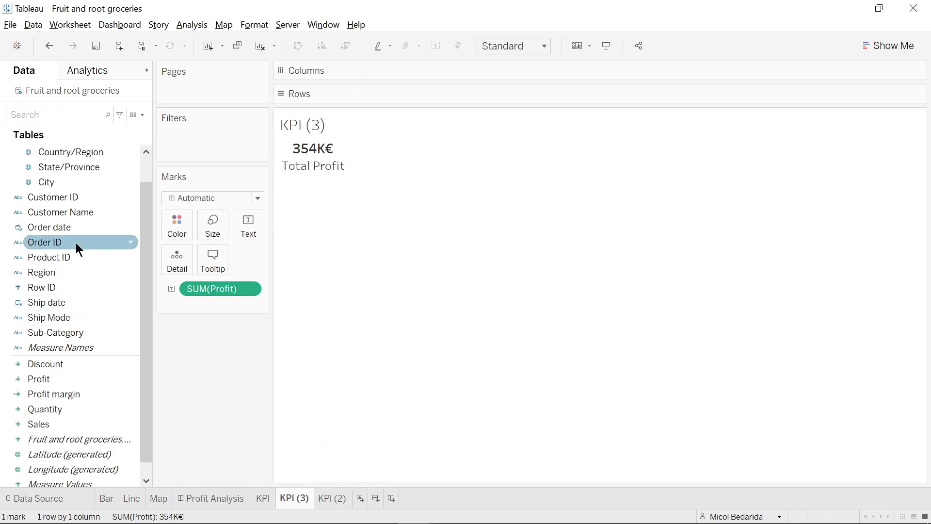
left_click_drag(75, 242, 218, 289)
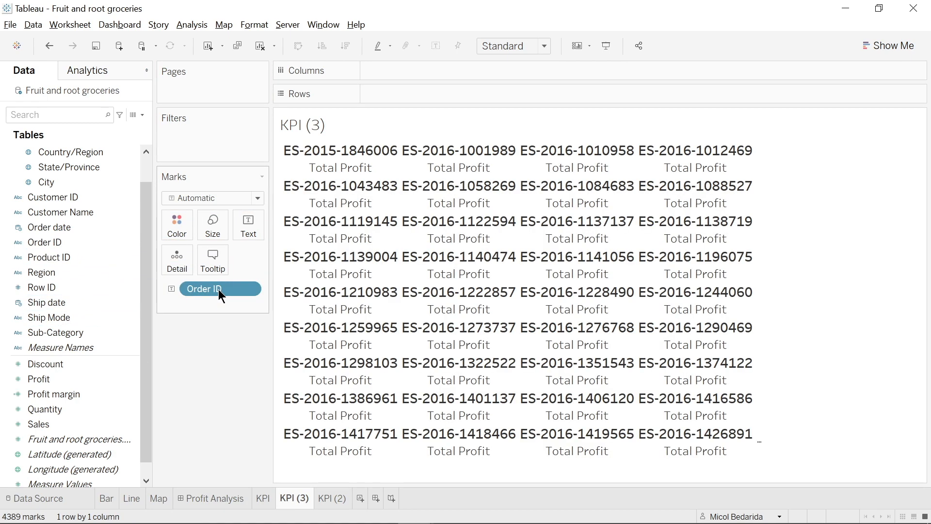
left_click(249, 290)
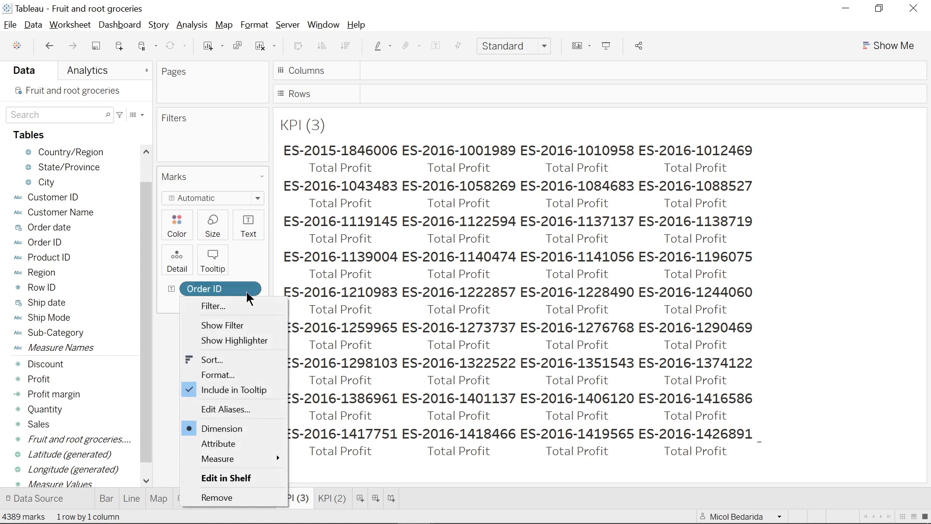
mouse_move(252, 462)
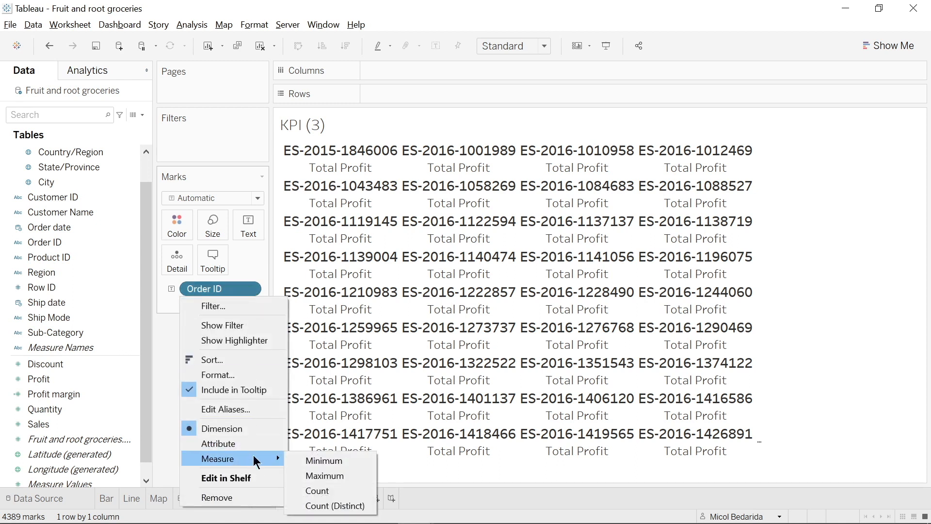
left_click(320, 506)
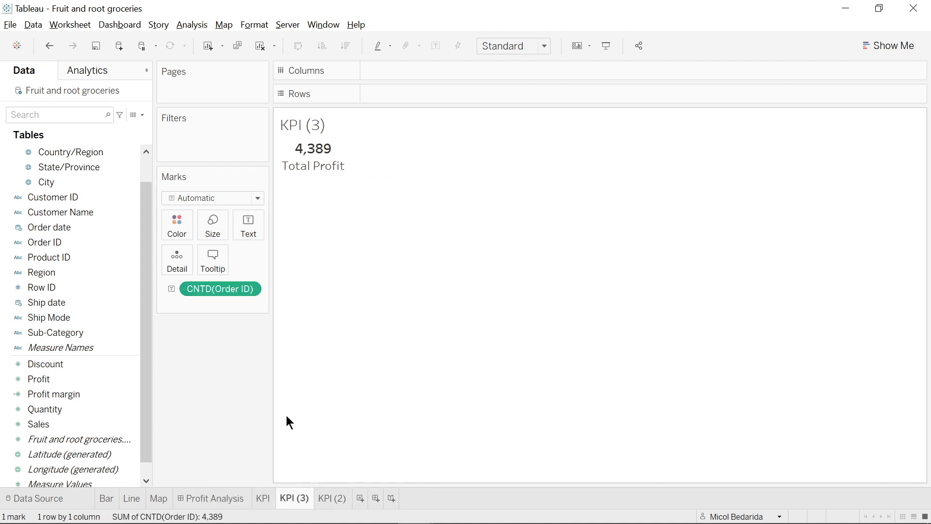
- Change the caption line in KPI (3)'s text label to "Orders"
left_click(249, 221)
left_click(338, 252)
left_click_drag(729, 309, 673, 308)
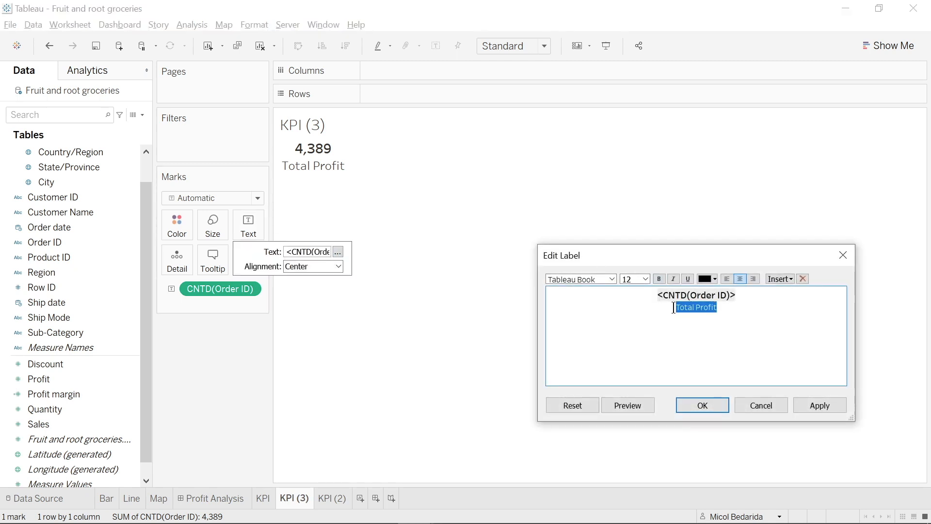
type("Orders")
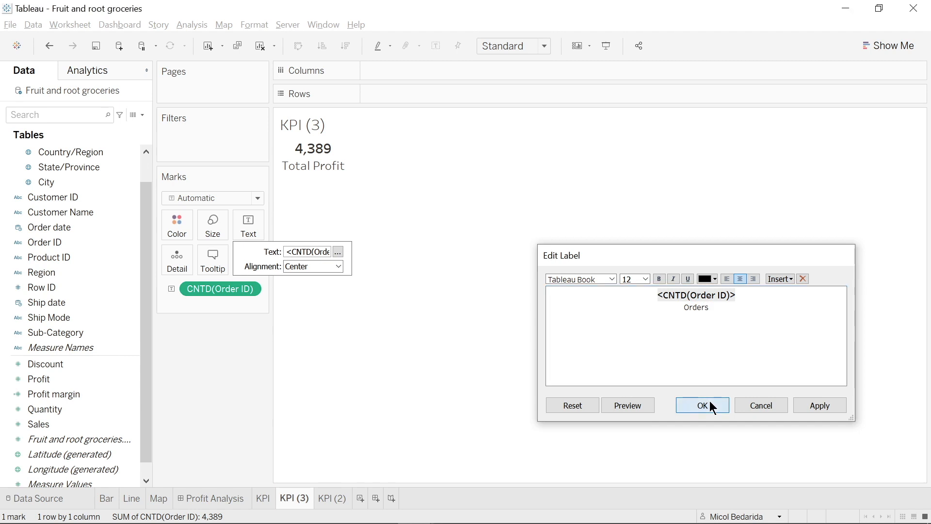
left_click(709, 400)
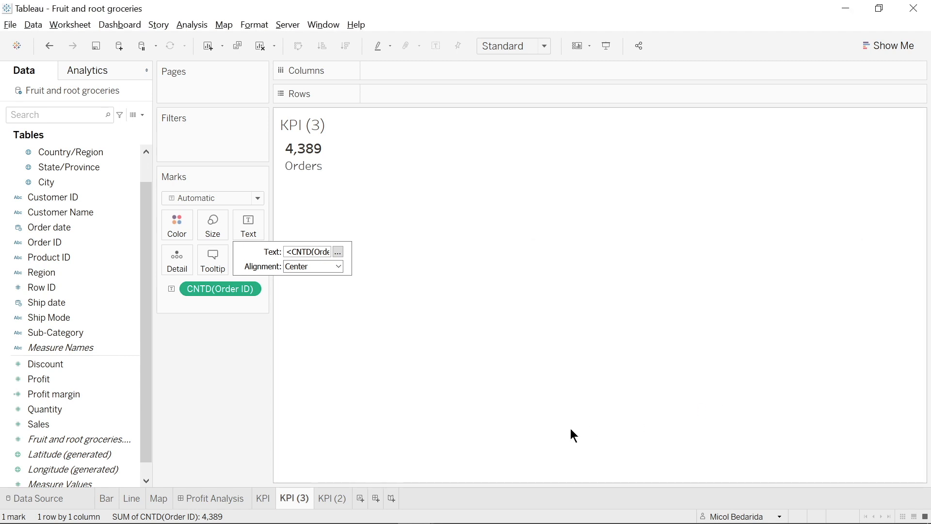
- Add a horizontal container to the Profit Analysis dashboard between the title row and the charts
left_click(217, 497)
mouse_move(220, 498)
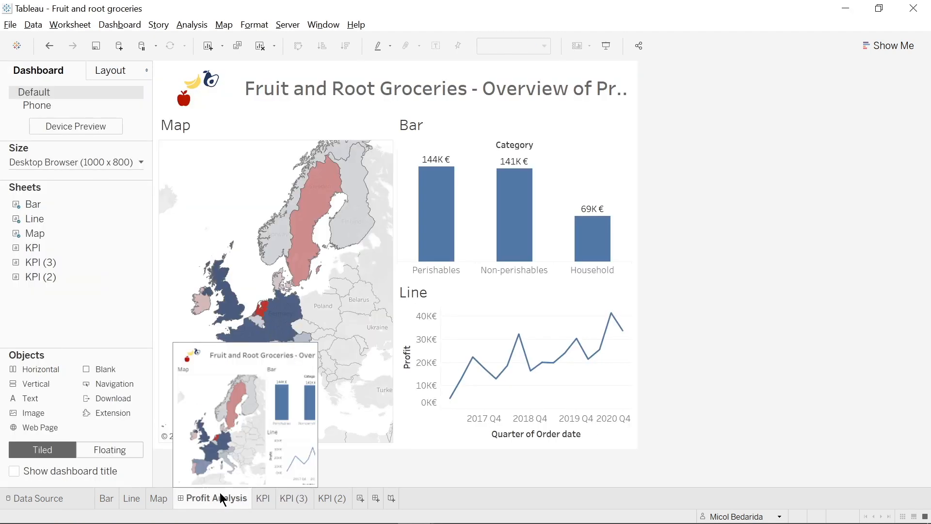
mouse_move(52, 369)
left_mouse_down()
mouse_move(166, 306)
mouse_move(271, 169)
mouse_move(347, 121)
left_mouse_up()
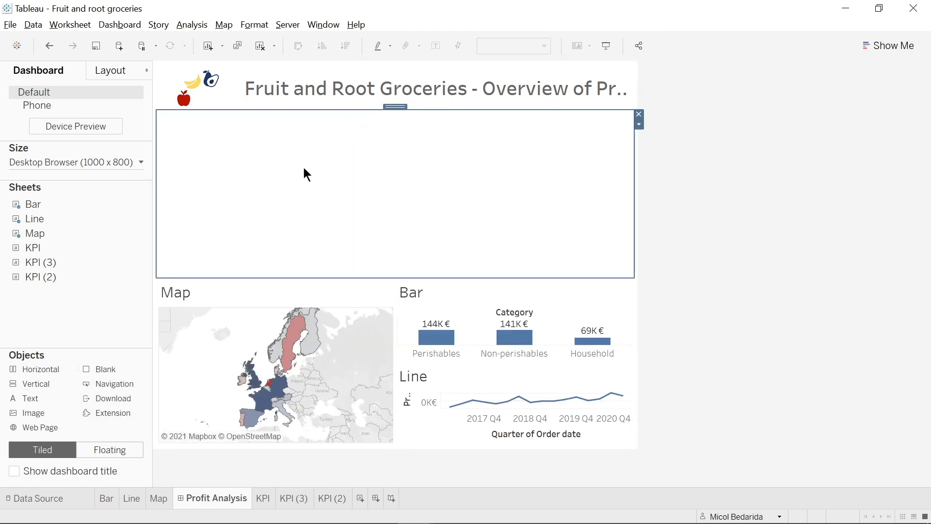
- Place KPI, KPI (2) and KPI (3) side by side in the horizontal container and distribute its contents evenly
left_click_drag(49, 246, 262, 194)
mouse_move(44, 278)
left_mouse_down()
mouse_move(435, 138)
mouse_move(298, 203)
mouse_move(40, 274)
mouse_move(388, 185)
left_mouse_up()
left_click(414, 210)
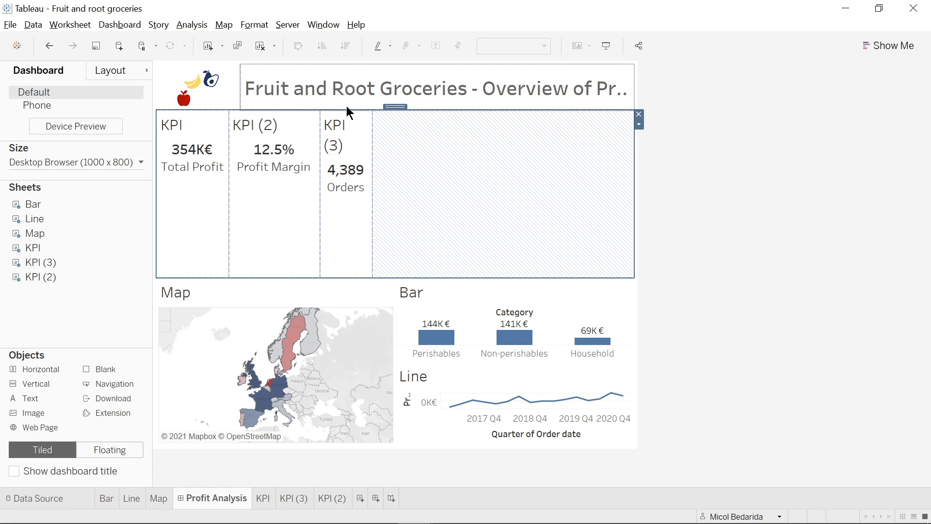
left_click(640, 126)
left_click(652, 155)
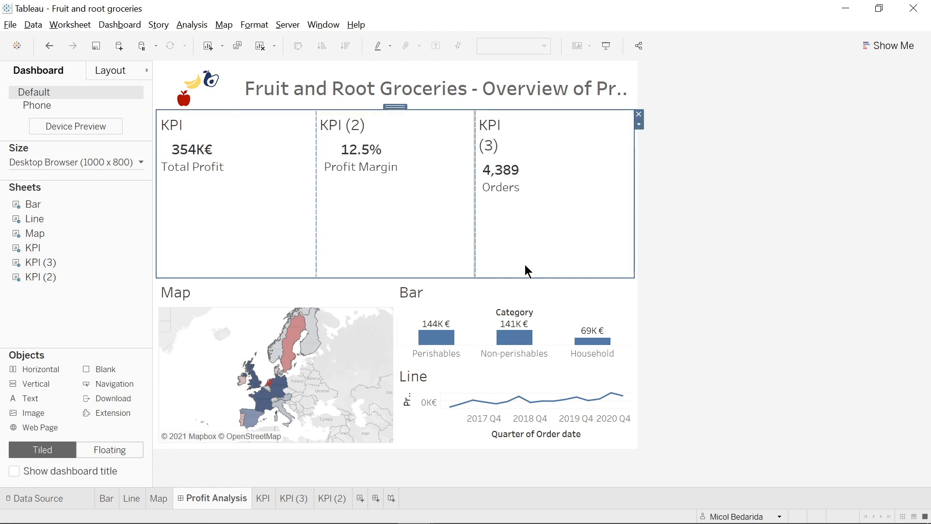
- Shorten the KPI container to a narrow row, fit the KPI sheet to Entire View and hide its title
left_click_drag(481, 277, 481, 170)
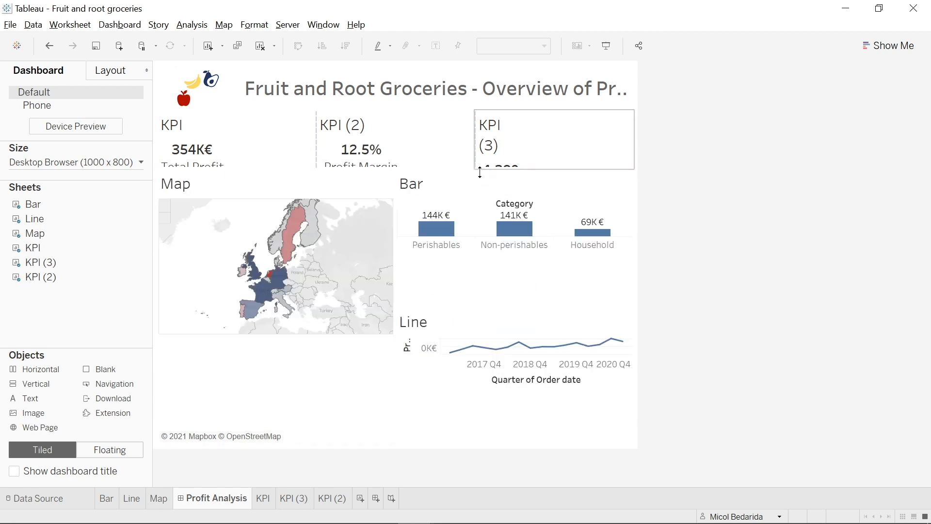
left_click(220, 124)
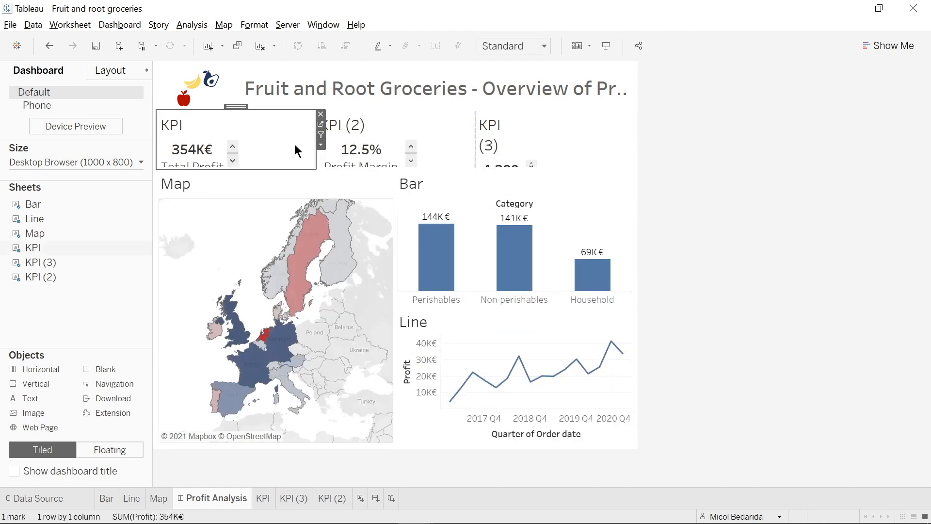
left_click(321, 145)
mouse_move(343, 190)
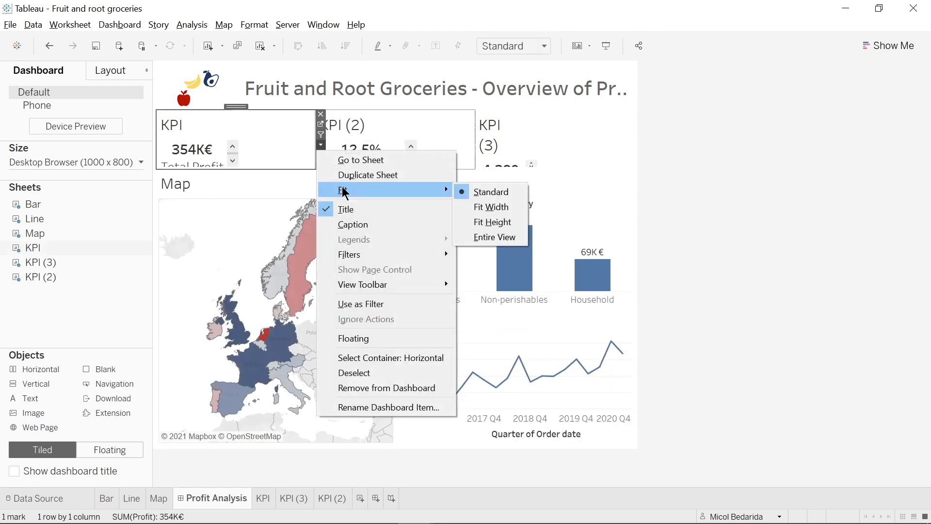
left_click(486, 238)
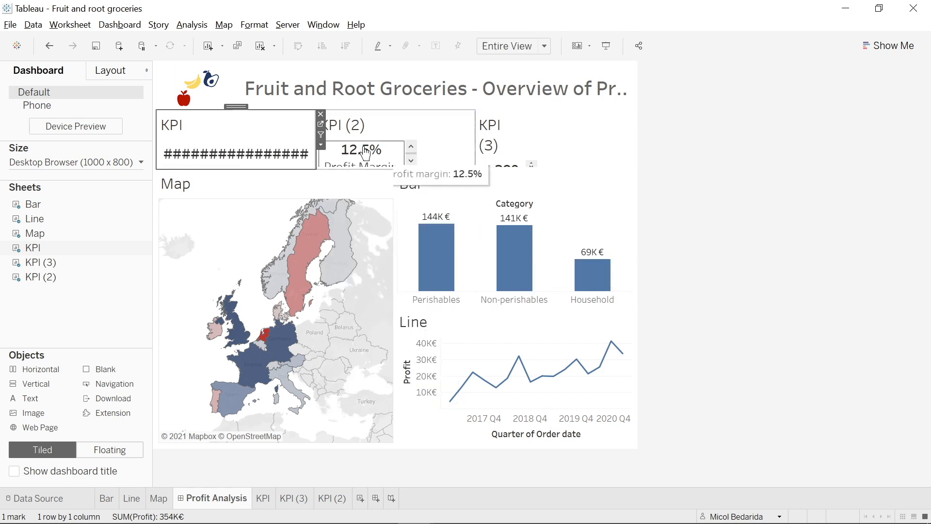
left_click(321, 145)
left_click(343, 205)
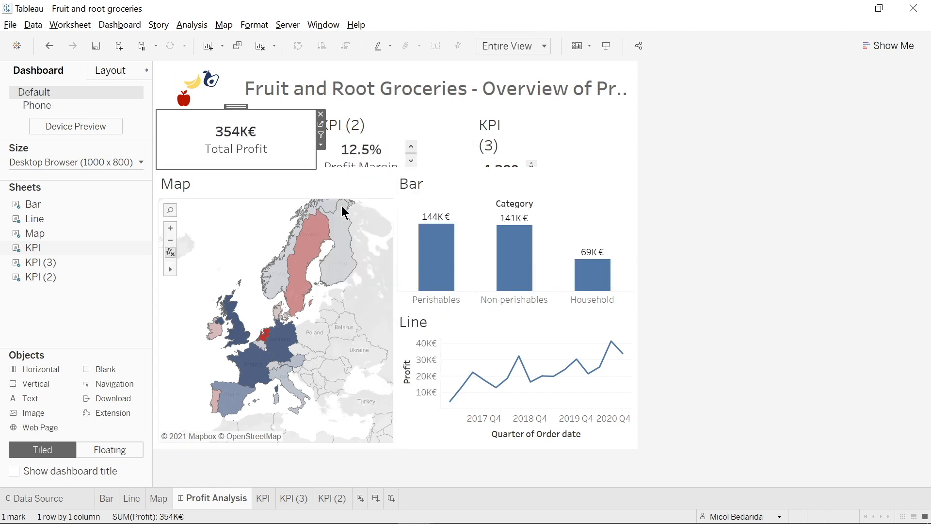
- Fit KPI (2) to Entire View on the dashboard and hide its title
left_click(455, 129)
left_click(479, 145)
mouse_move(509, 187)
left_click(650, 238)
- Fit KPI (3) to Entire View on the dashboard and hide its title
left_click(609, 117)
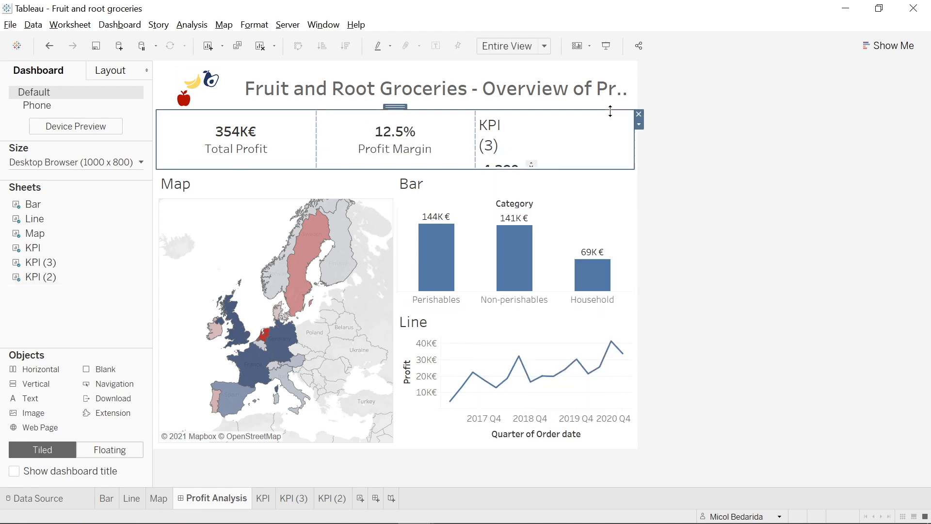
left_click(638, 144)
mouse_move(678, 189)
left_click(813, 237)
left_click(638, 144)
left_click(664, 209)
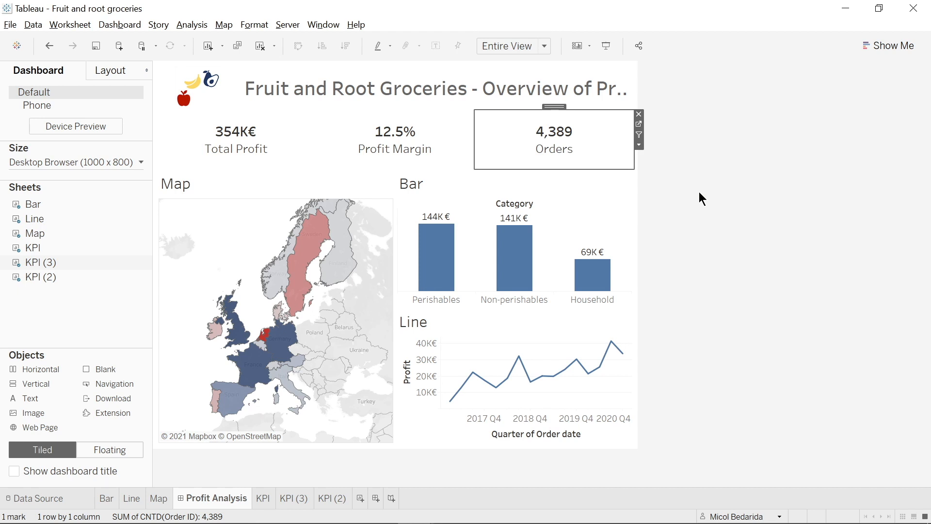
left_click(699, 192)
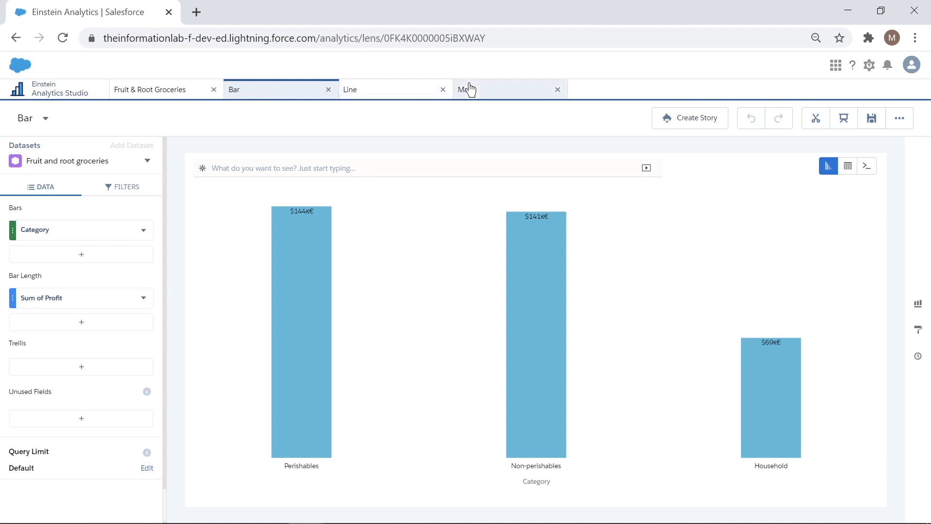
- In Einstein Analytics, clip the Bar lens to the dashboard designer with the display label "Bar"
left_click(824, 118)
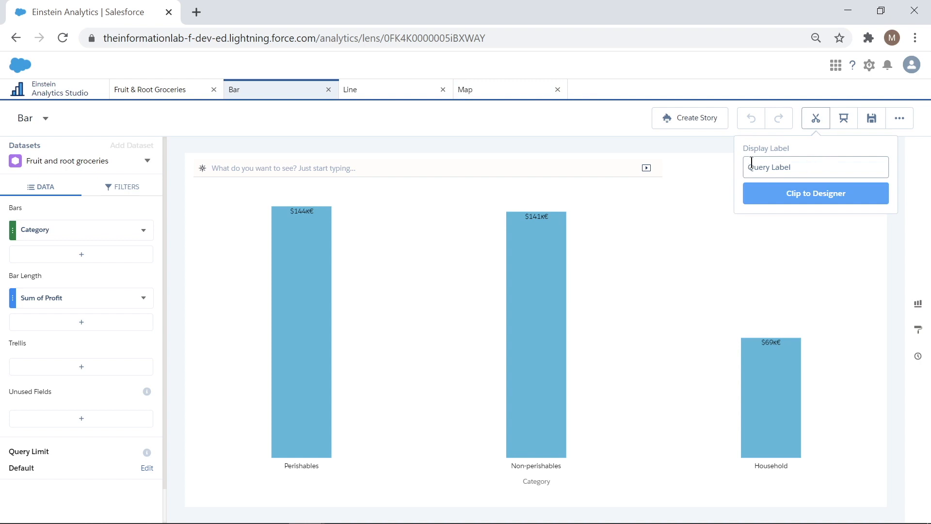
type("Bar")
left_click(798, 194)
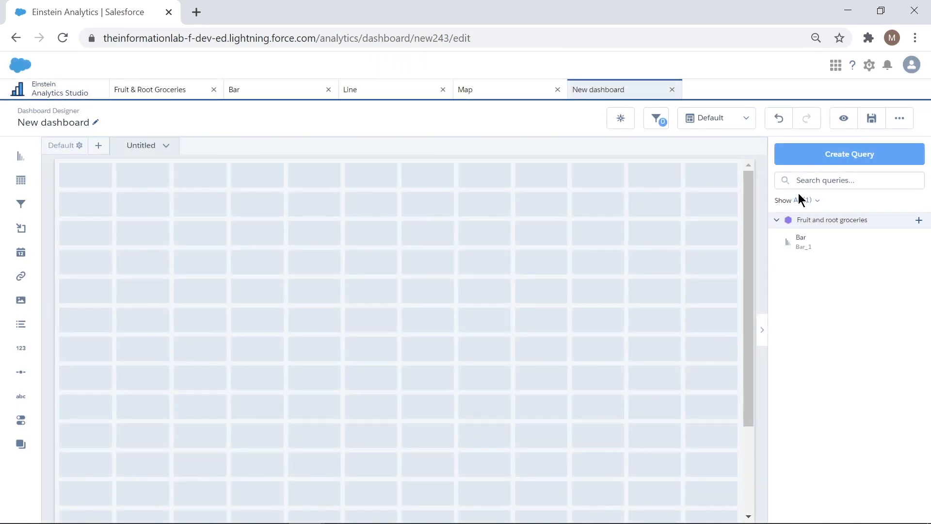
- Rename the new dashboard as "Profit Analysis"
left_click(95, 123)
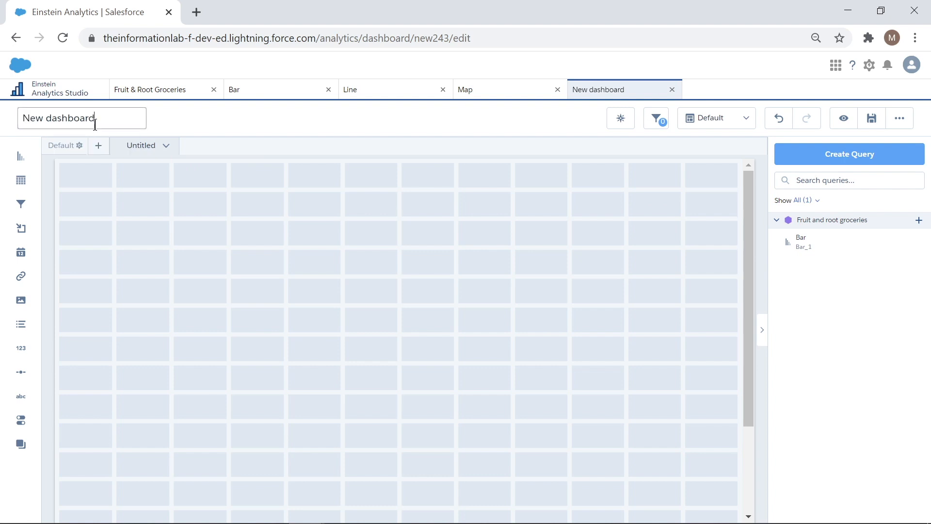
key("ctrl+a")
type("Prof")
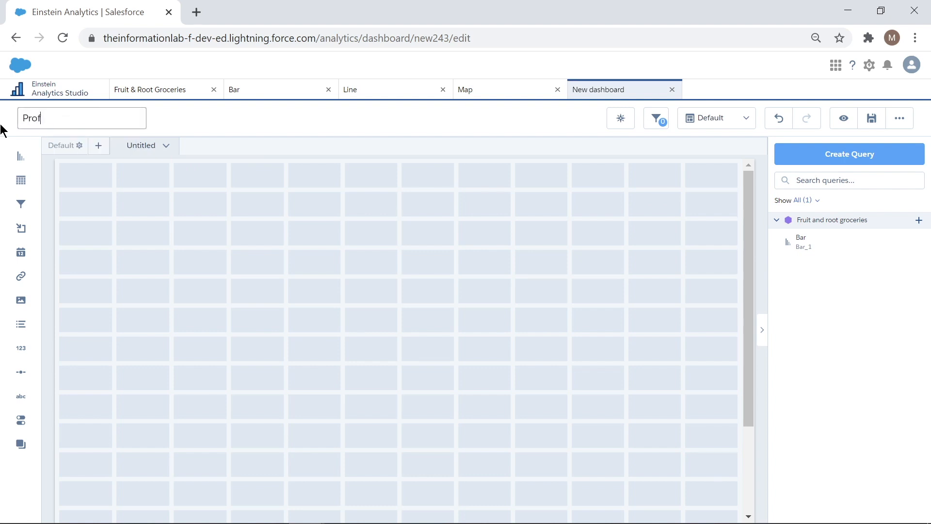
type("it Analysis")
left_click(103, 132)
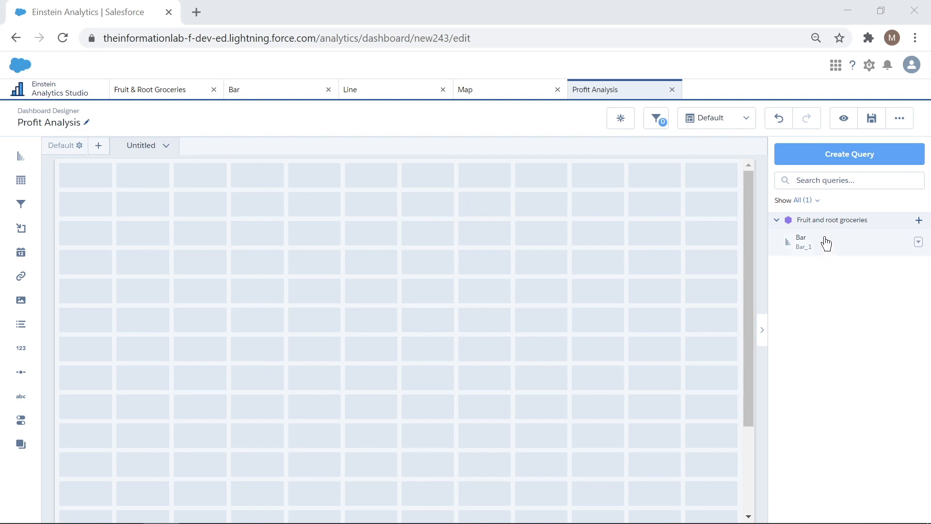
- Clip the Line lens to the dashboard designer with the display label "Line"
left_click(357, 95)
left_click(816, 119)
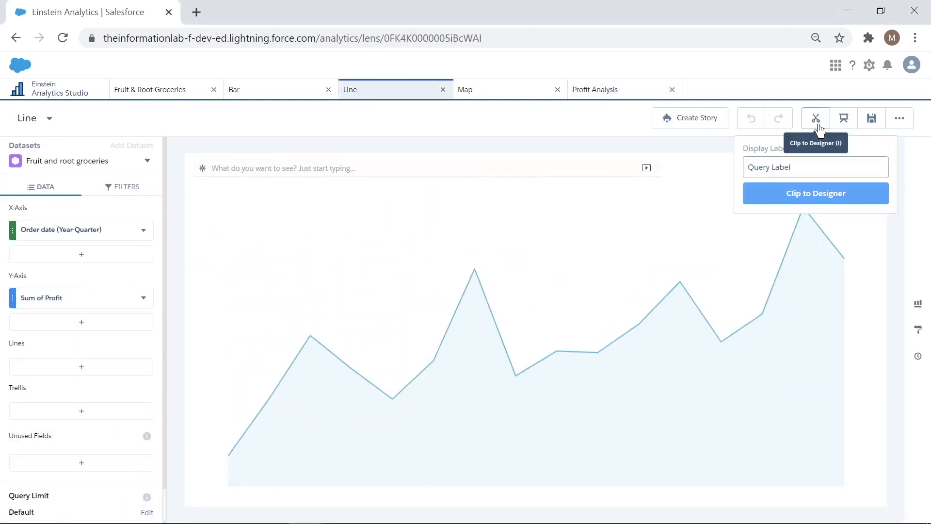
type("Line")
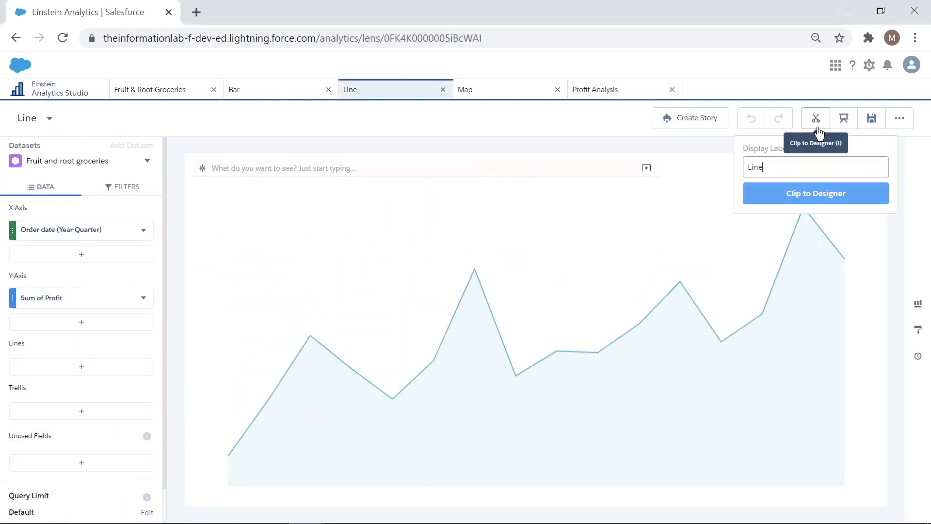
left_click(803, 196)
- Clip the Map lens to the designer with the display label "Map" and return to the Profit Analysis dashboard
left_click(485, 92)
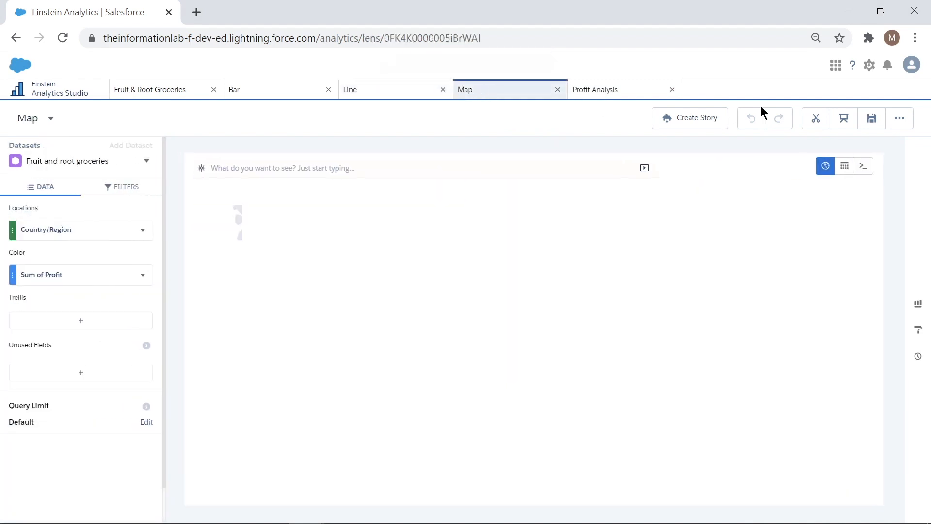
left_click(817, 122)
type("Map")
left_click(816, 194)
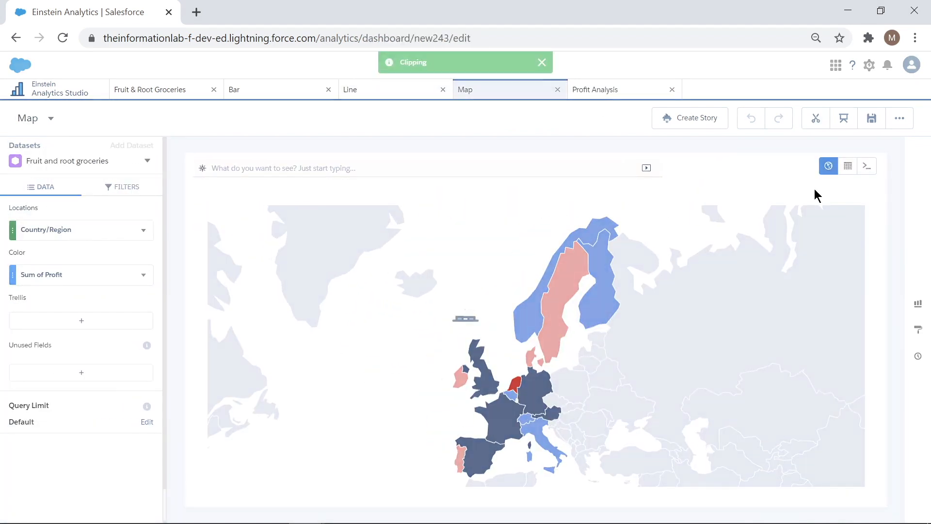
left_click(610, 96)
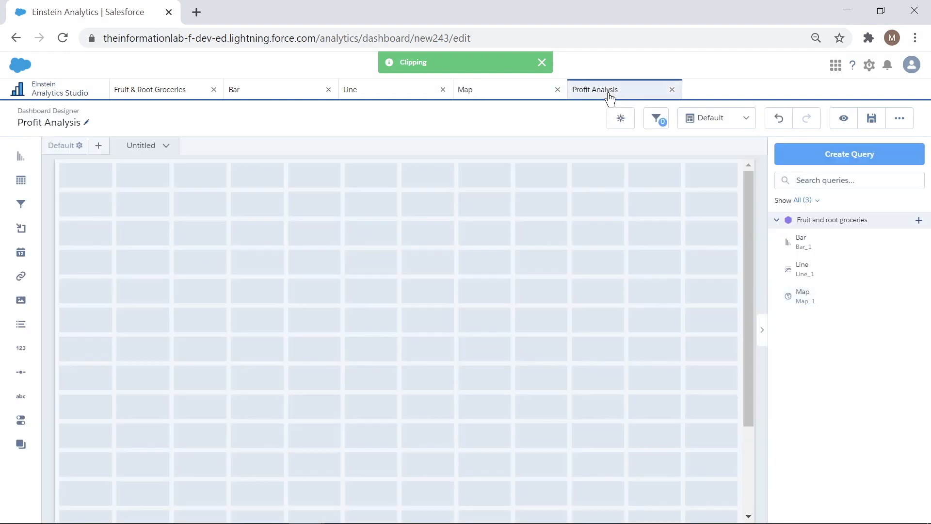
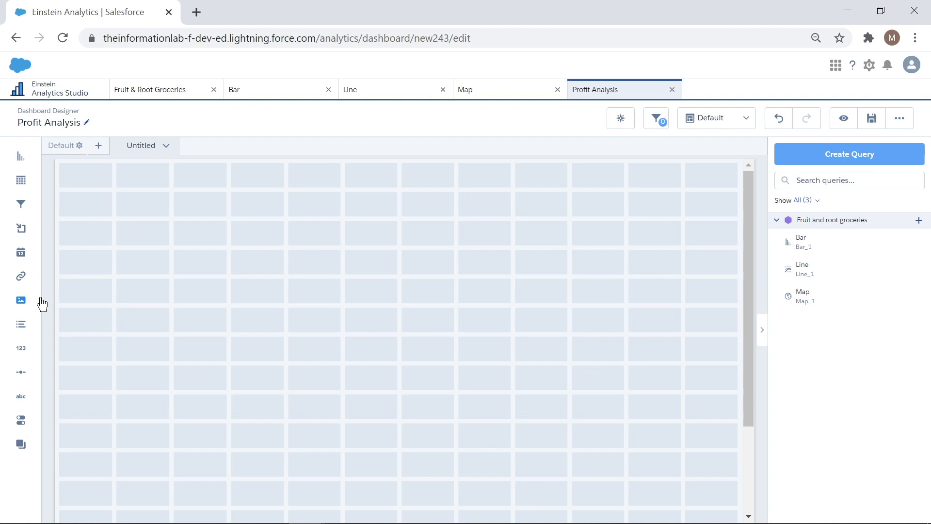
- Set the Default layout of the Profit Analysis dashboard to 20 columns, keeping the Normal row height
left_click(66, 151)
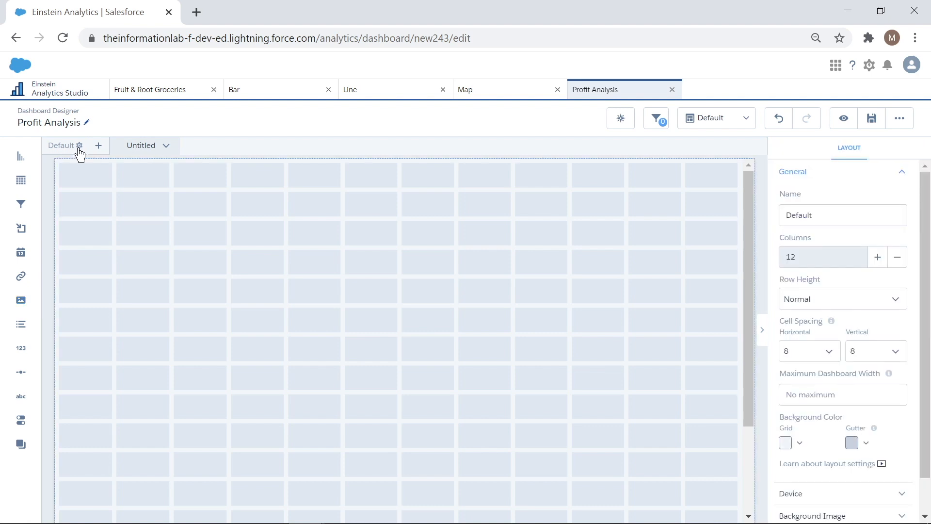
left_click(881, 261)
left_click(882, 261)
left_click(881, 260)
left_click(881, 260)
left_click(882, 261)
left_click(881, 261)
left_click(881, 260)
left_click(881, 261)
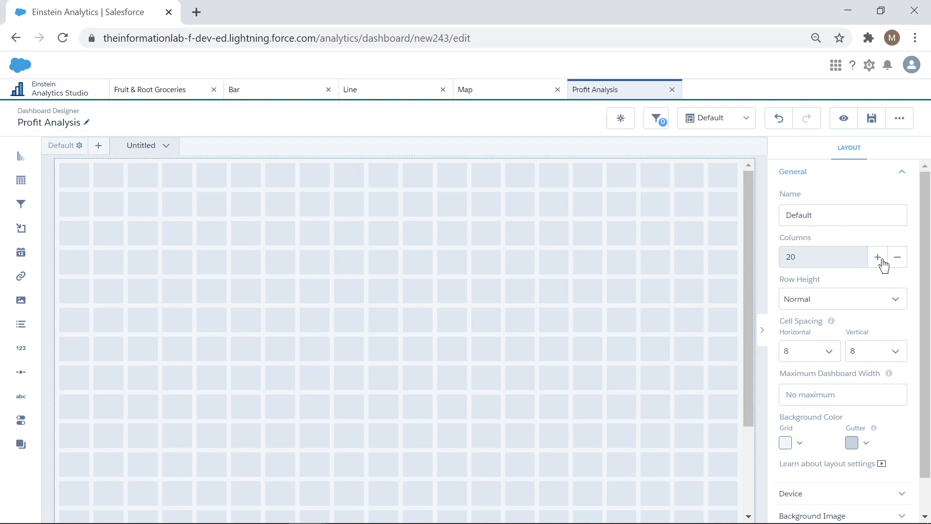
left_click(892, 300)
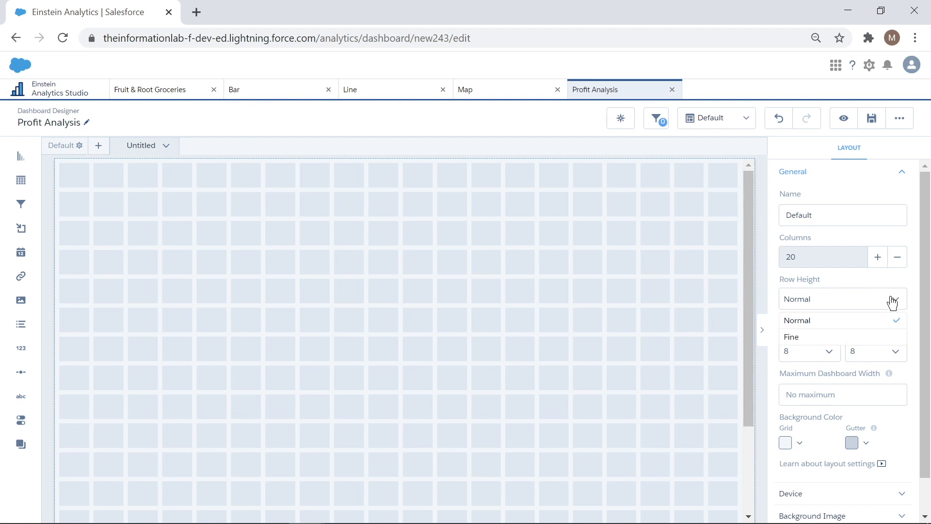
left_click(895, 303)
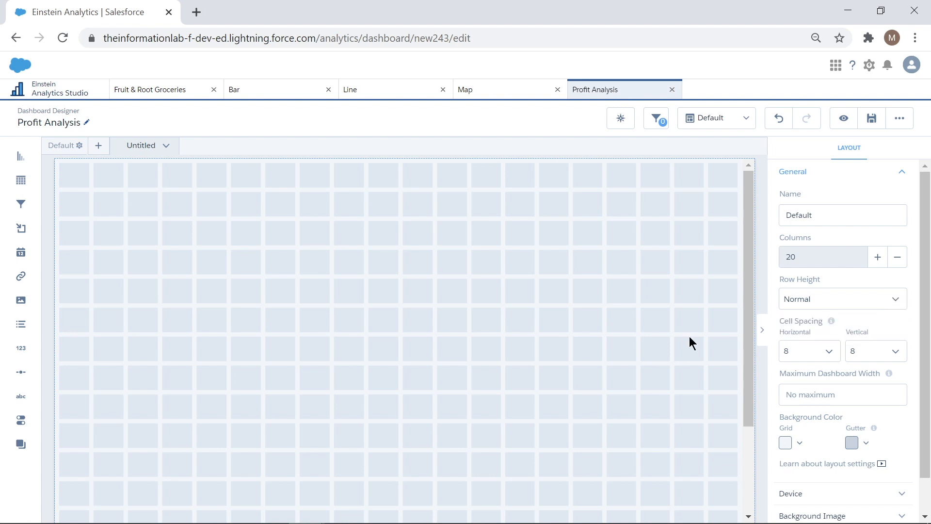
- Add a text widget about 13 columns wide and two rows high along the dashboard's top, reading "Fruit & Root Groceries - Overview of Profit"
left_click_drag(21, 397, 144, 189)
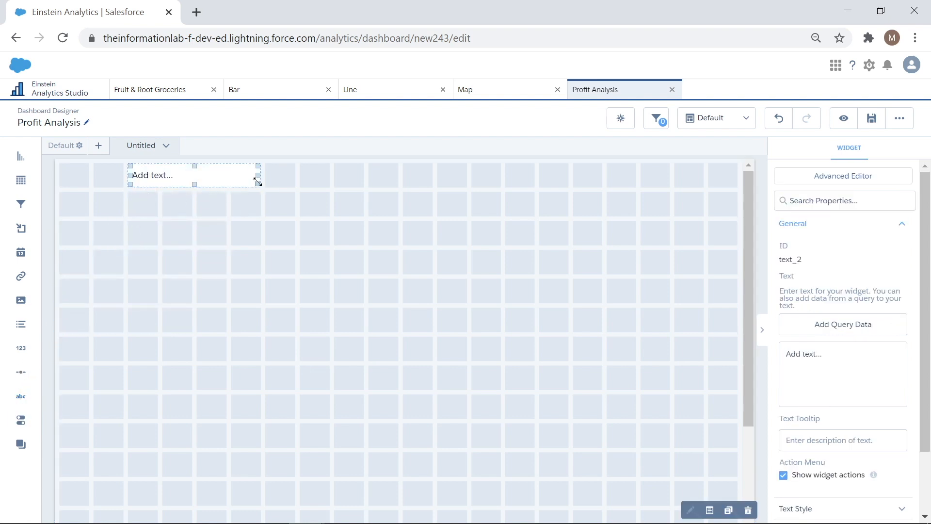
left_click_drag(259, 187, 557, 197)
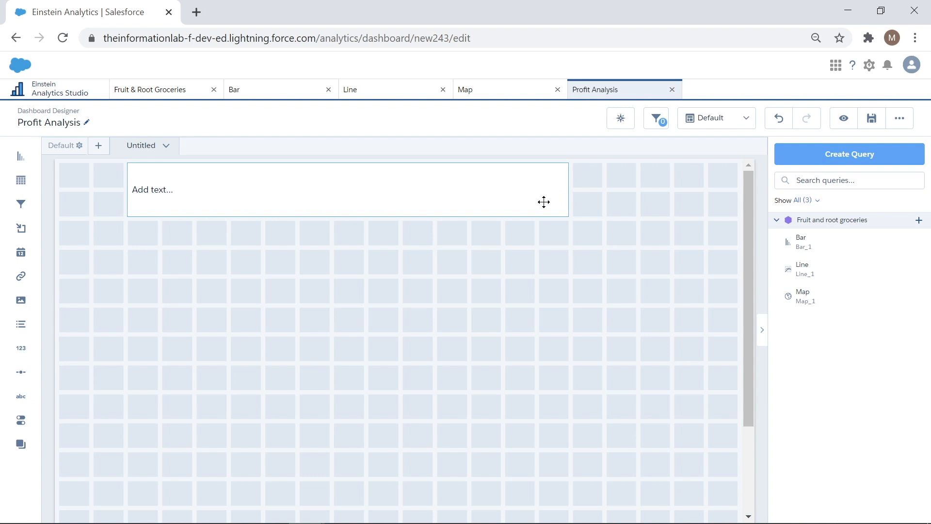
left_click(430, 198)
left_click(835, 361)
left_click_drag(835, 360, 756, 352)
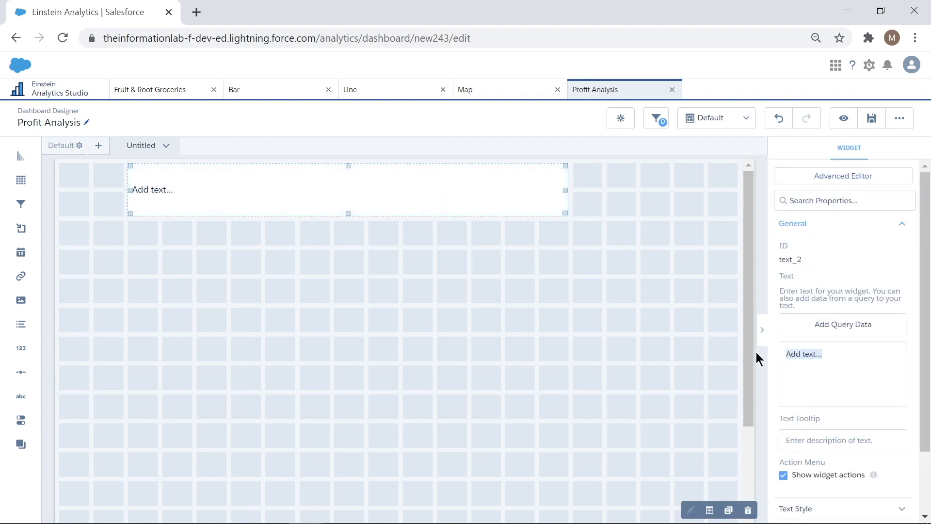
type("Fruit & Root Groceries - Overview of Profit")
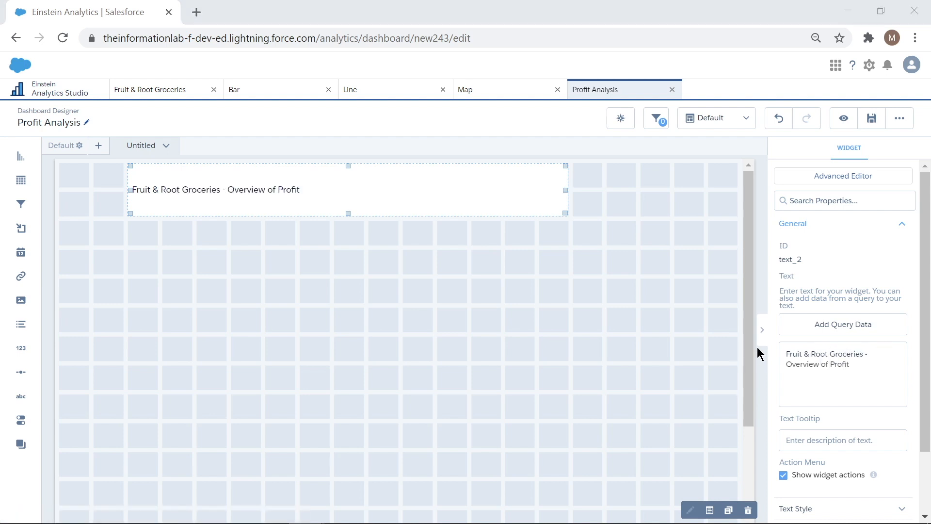
- Set the text size of the dashboard title "Fruit & Root Groceries - Overview of Profit" to 32
scroll(838, 339, "down", 2)
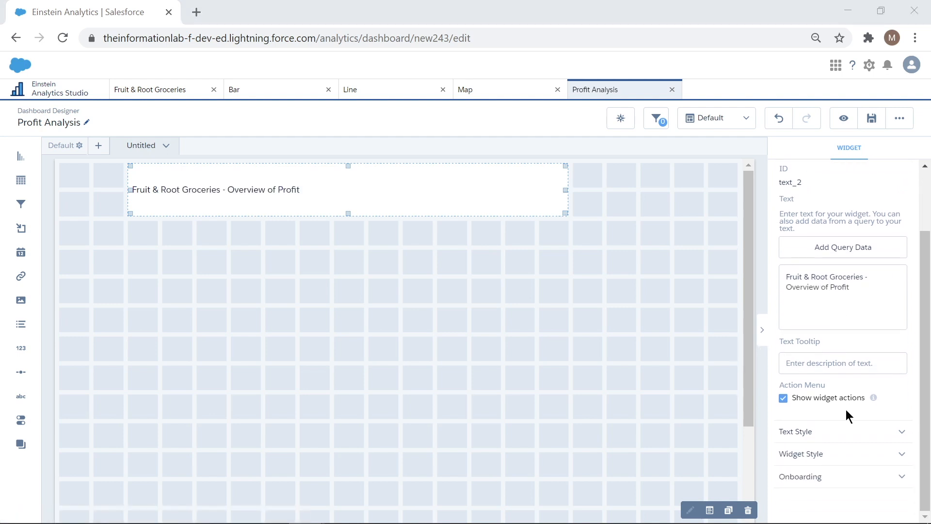
left_click(897, 434)
scroll(889, 436, "down", 3)
left_click(820, 391)
left_click(808, 448)
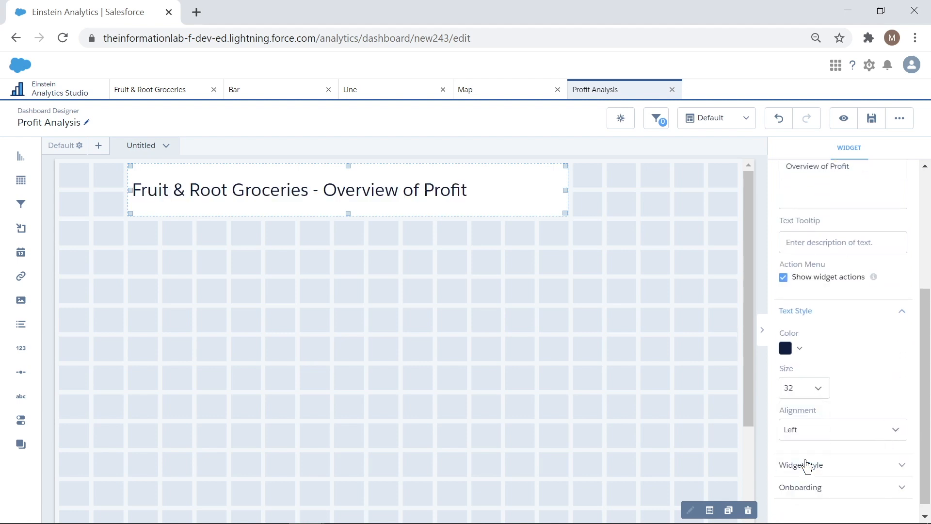
- Add an image widget in the space before the dashboard title and load "Fruit and root logo.png" into it
left_click_drag(20, 300, 78, 252)
left_click_drag(190, 248, 90, 201)
left_click(102, 192)
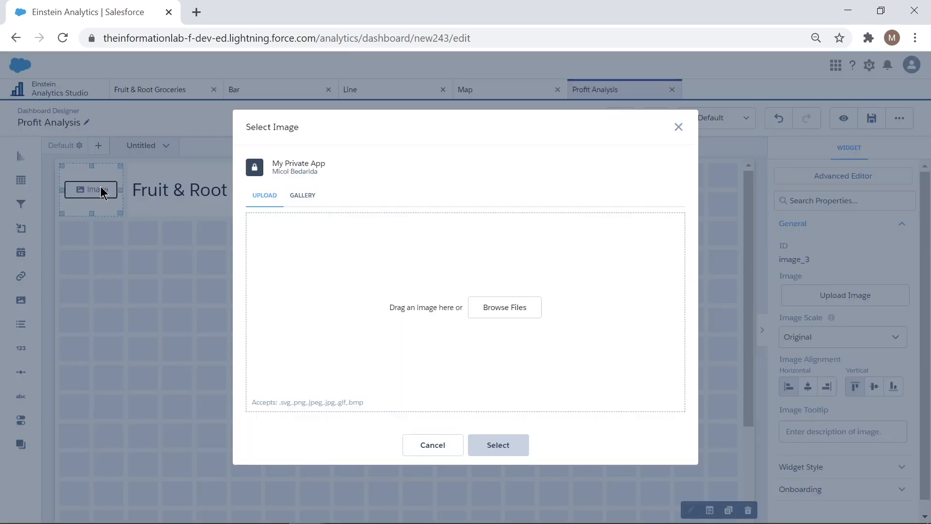
left_click(490, 307)
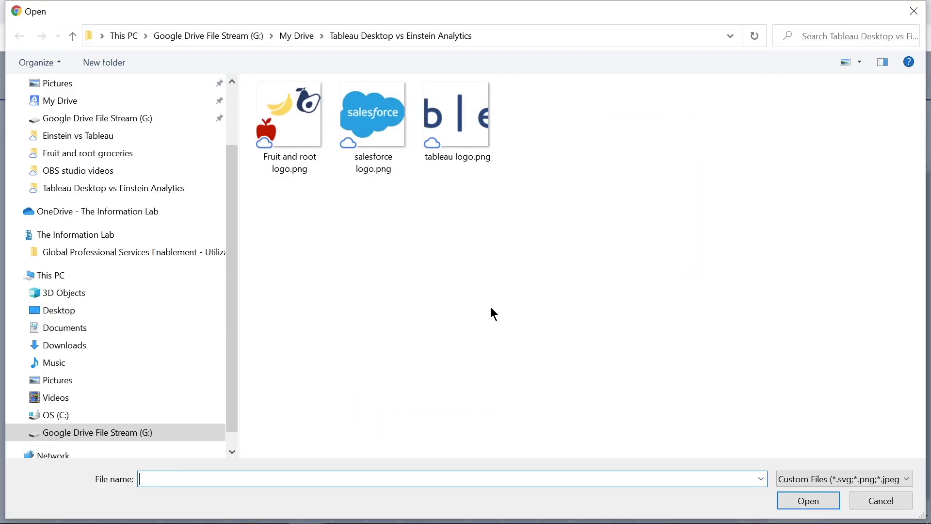
left_click(254, 128)
left_click(808, 499)
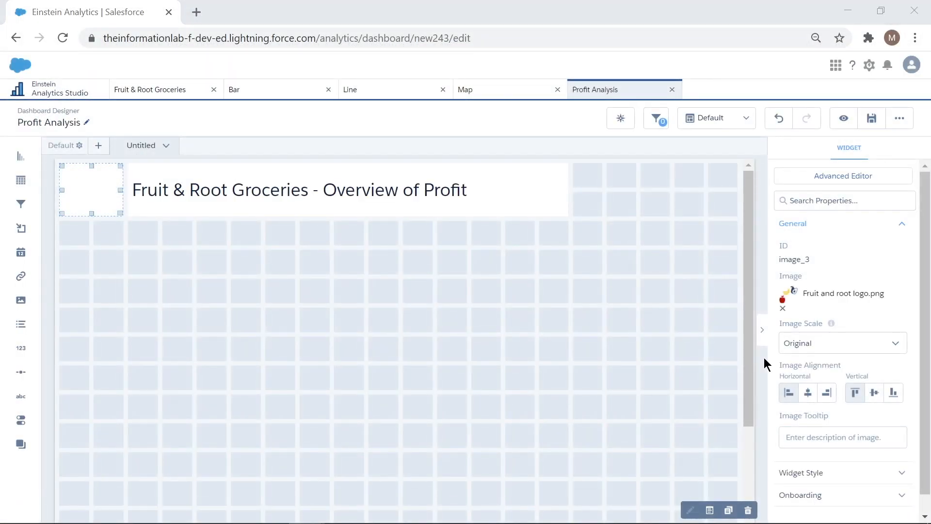
- Scale the logo image with Fit Height and centre it horizontally and vertically in its widget
left_click(811, 345)
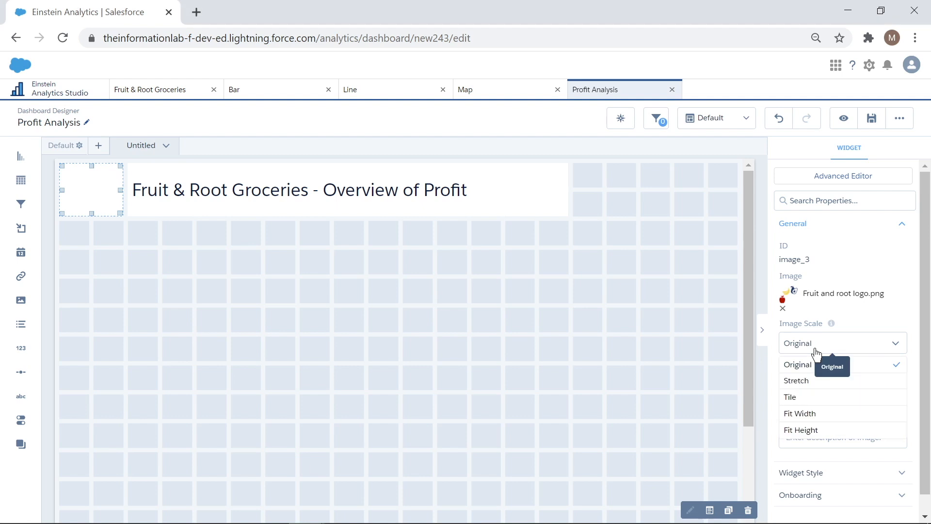
left_click(834, 430)
left_click(809, 395)
left_click(876, 395)
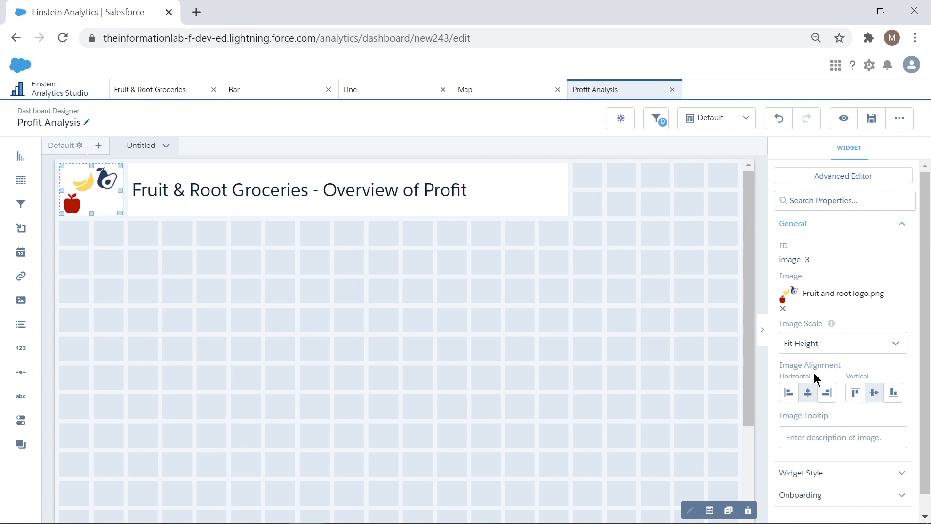
- Place the Map query on the canvas directly below the logo and enlarge it to eight columns by seven rows
left_click(689, 325)
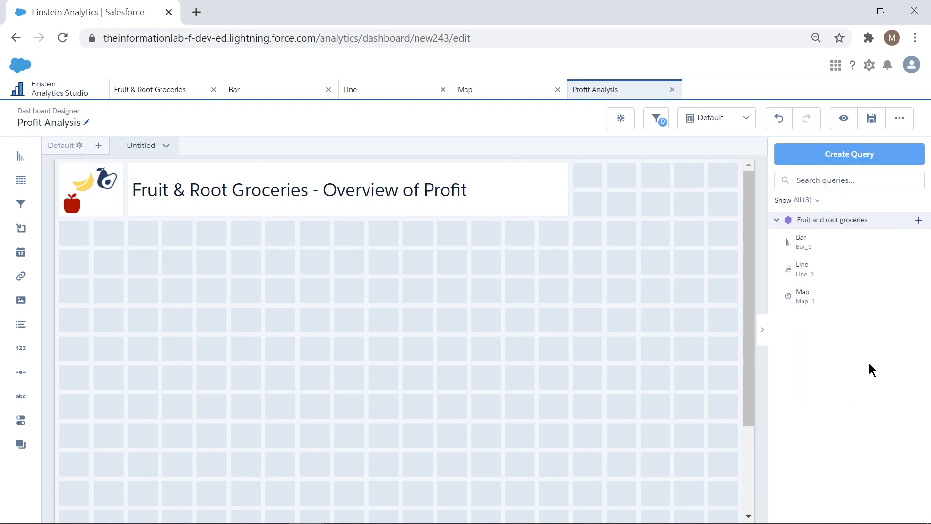
left_click_drag(846, 299, 225, 294)
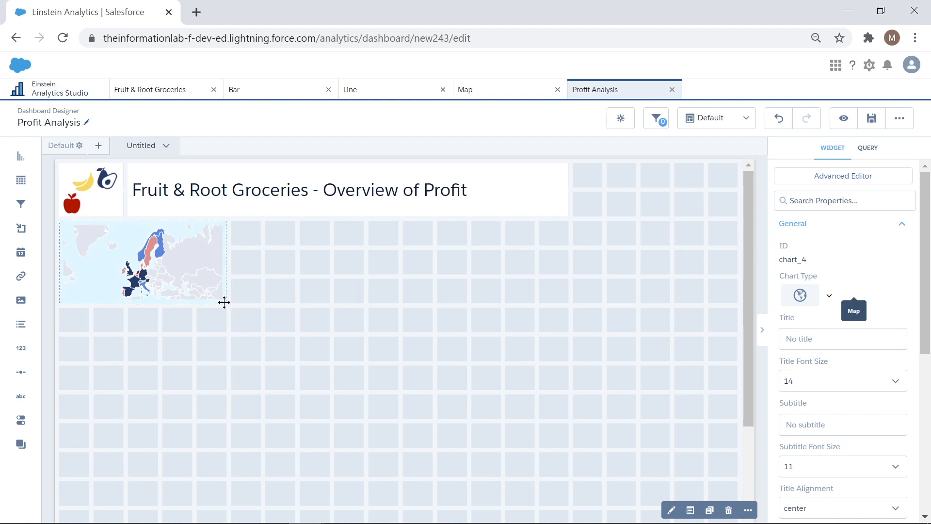
left_click_drag(225, 302, 307, 403)
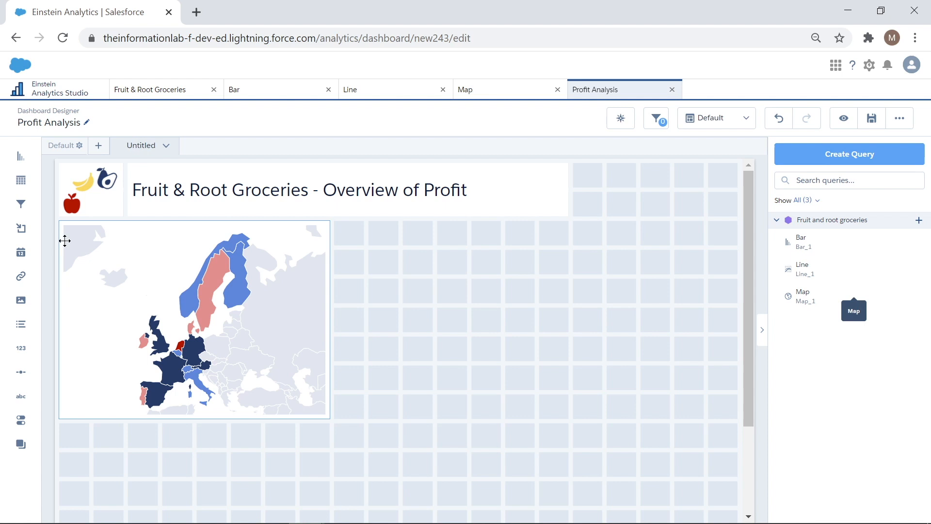
- Add a container beside the map and extend it to the title's outer edge and the map's full height
left_click_drag(17, 232, 346, 291)
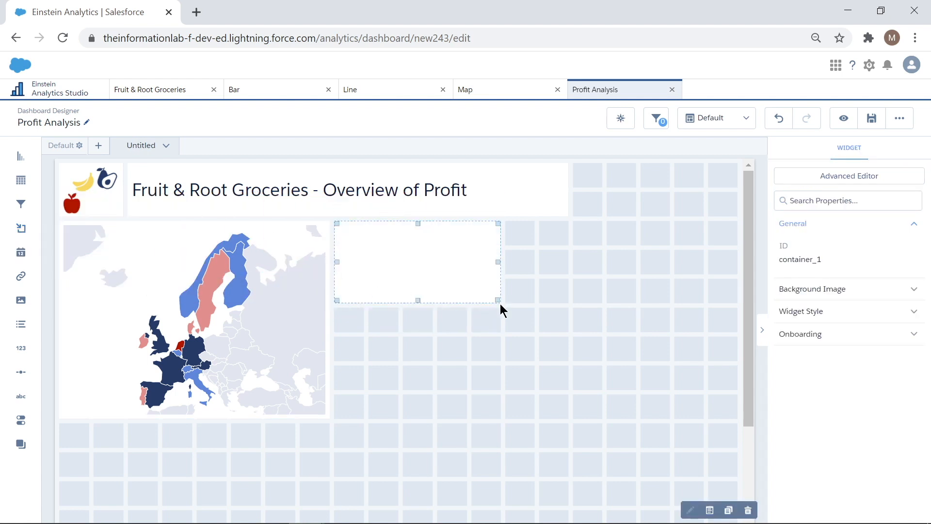
left_click_drag(500, 304, 558, 409)
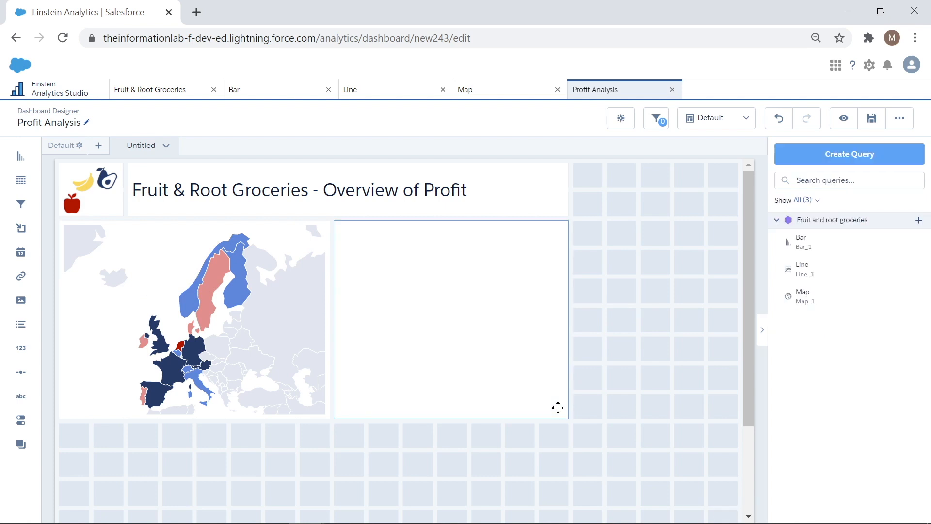
- Place the Line chart above the Bar chart inside the container and enlarge both to fill its width
left_click_drag(828, 271, 516, 274)
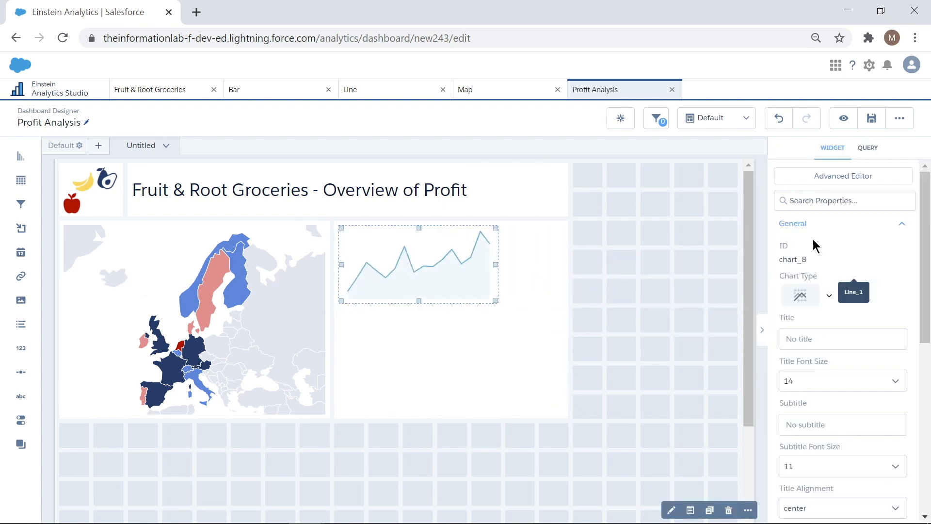
left_click_drag(495, 264, 544, 264)
left_click(645, 334)
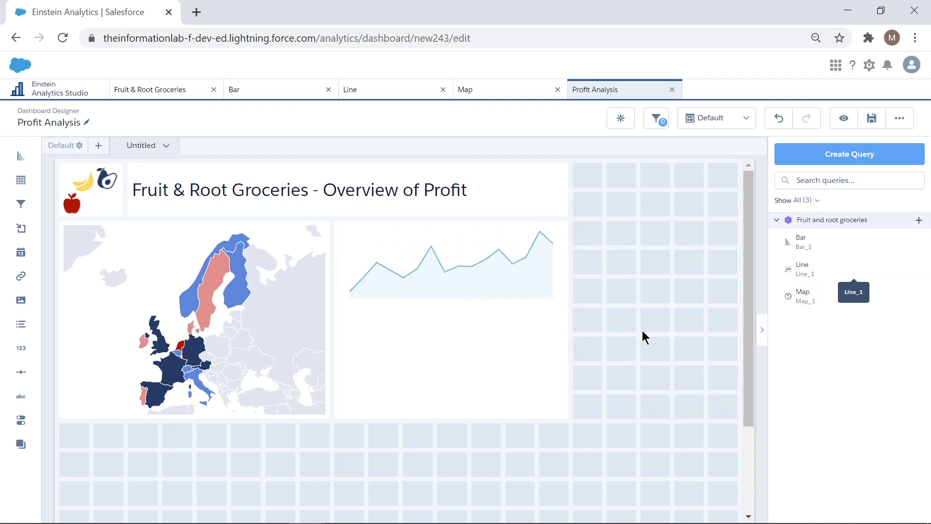
left_click_drag(825, 251, 526, 343)
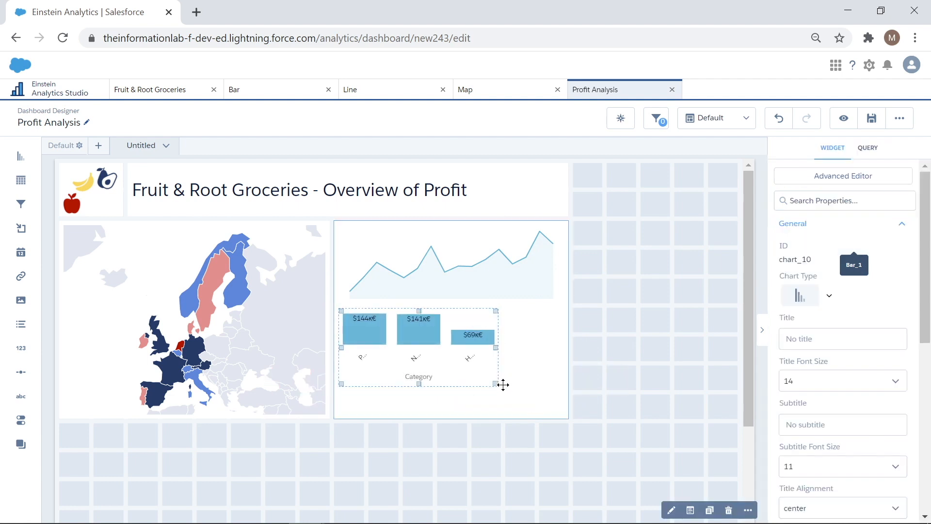
left_click_drag(496, 386, 551, 407)
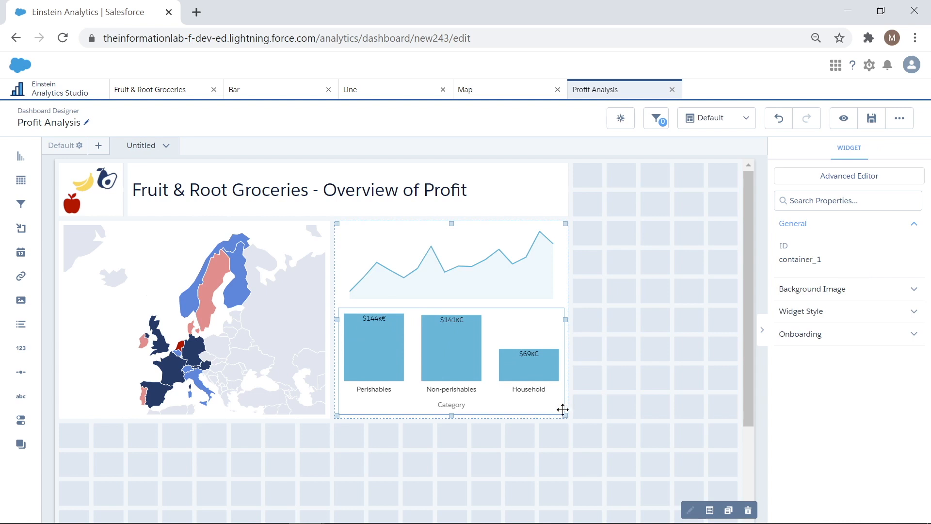
- Save the dashboard as Profit Analysis in the Fruit & Root Groceries app
left_click(871, 117)
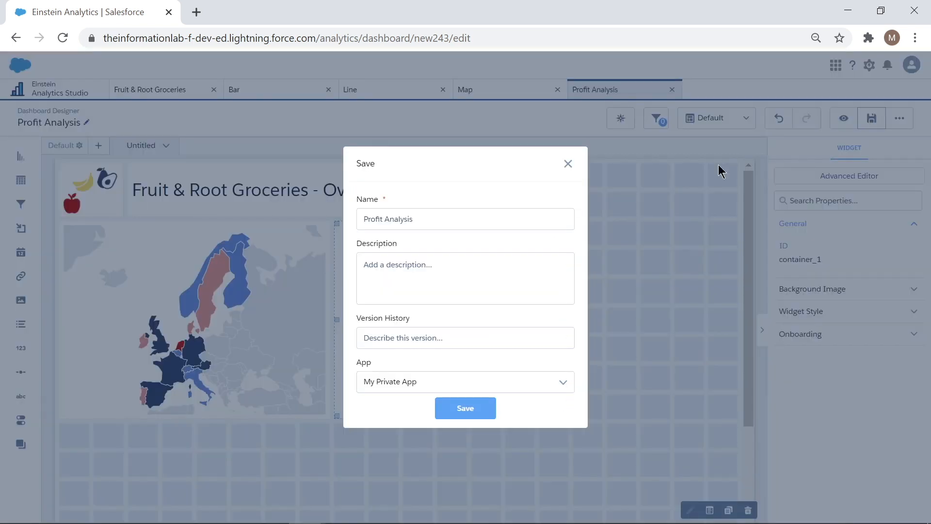
left_click(397, 383)
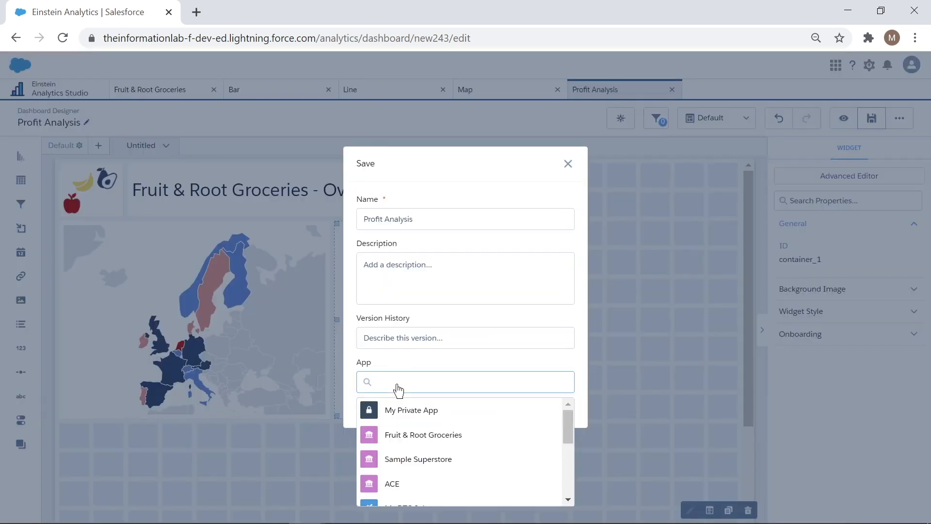
left_click(410, 434)
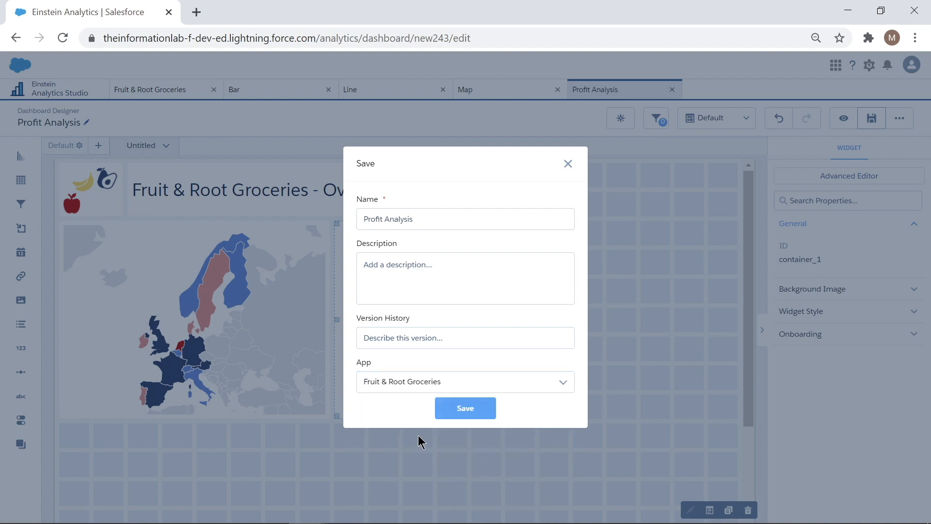
left_click(454, 412)
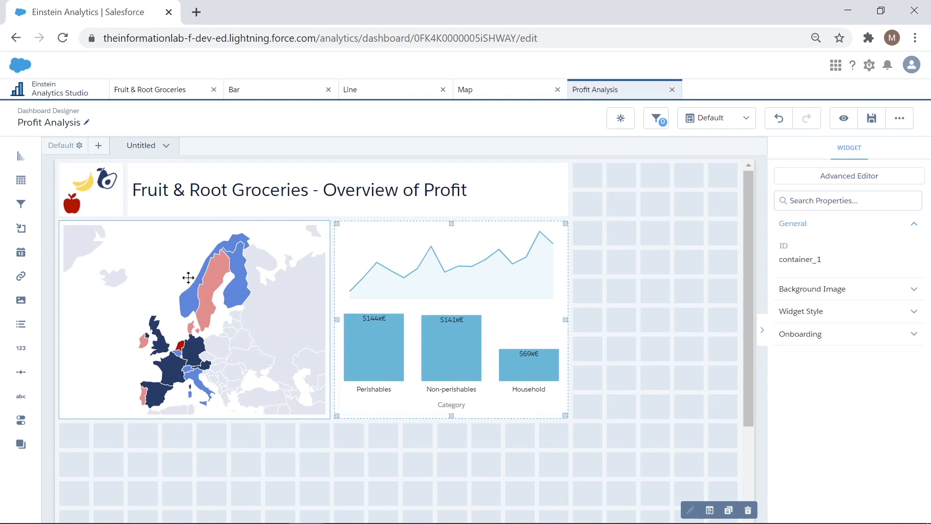
- Add a second container directly below the logo and shift the map and the line and bar chart container down three rows
left_click_drag(30, 232, 78, 217)
key("shift")
left_click_drag(77, 217, 69, 263)
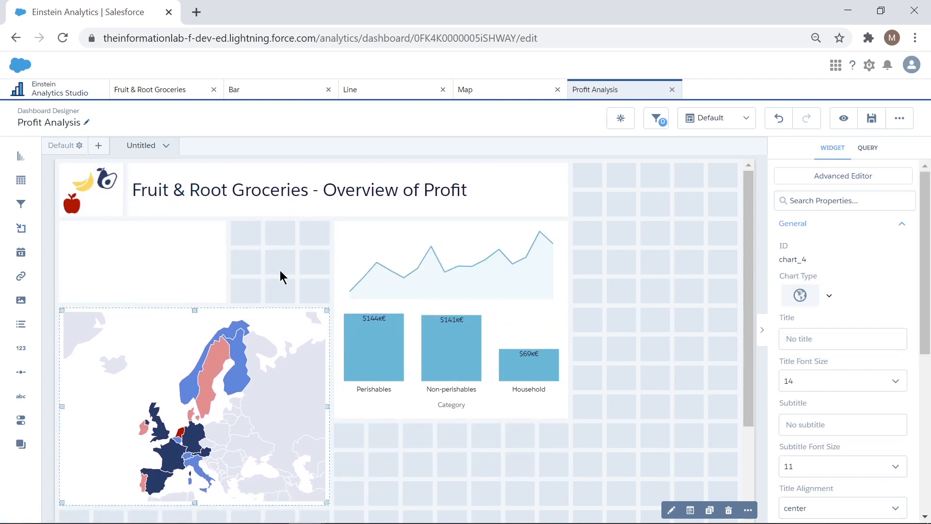
left_click(565, 308)
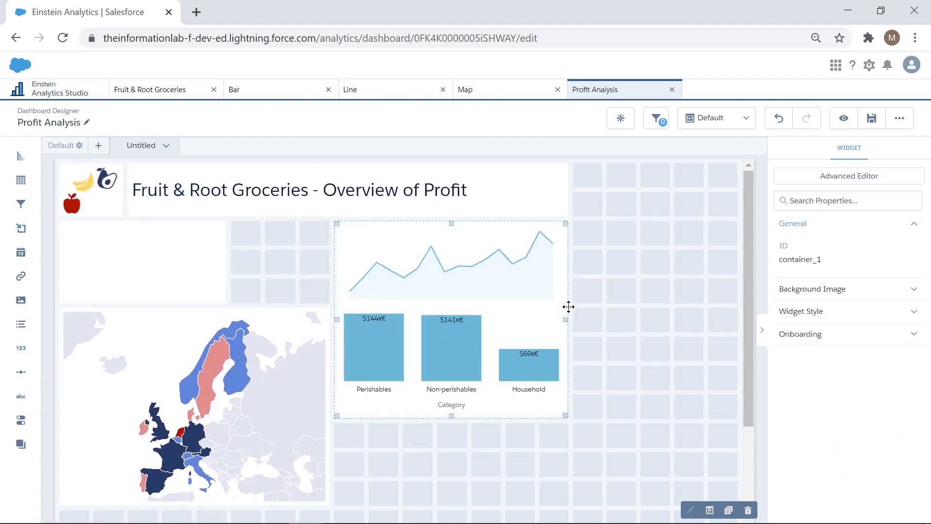
left_click_drag(561, 283, 566, 360)
- Widen the empty container to span the full header width and reduce its height to two rows
left_click(216, 257)
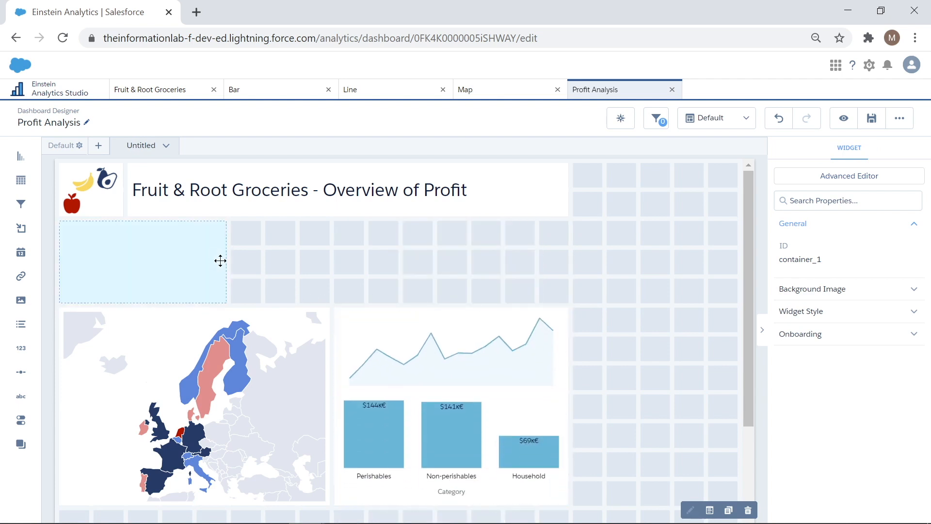
left_click_drag(225, 261, 548, 264)
left_click(332, 292)
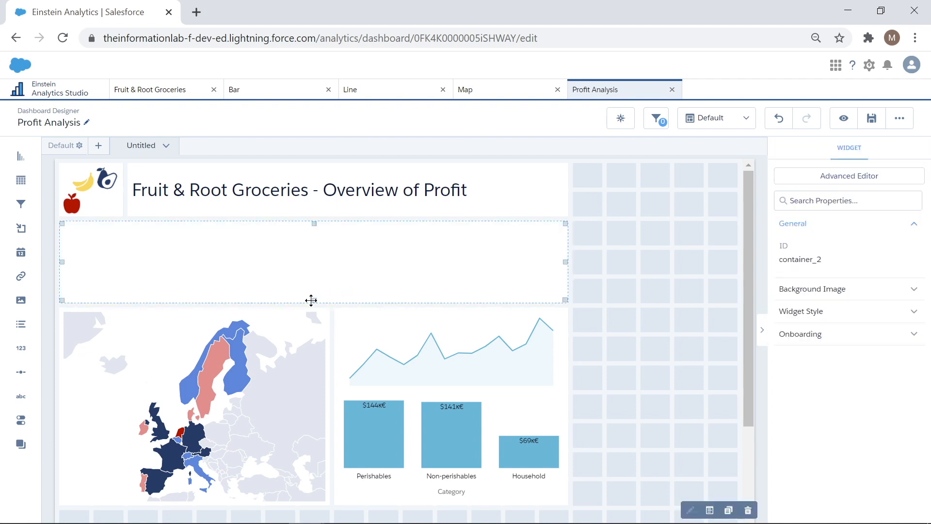
left_click_drag(313, 299, 316, 275)
- Move the map and the chart container up one row, directly beneath the empty container
left_click_drag(300, 310, 310, 290)
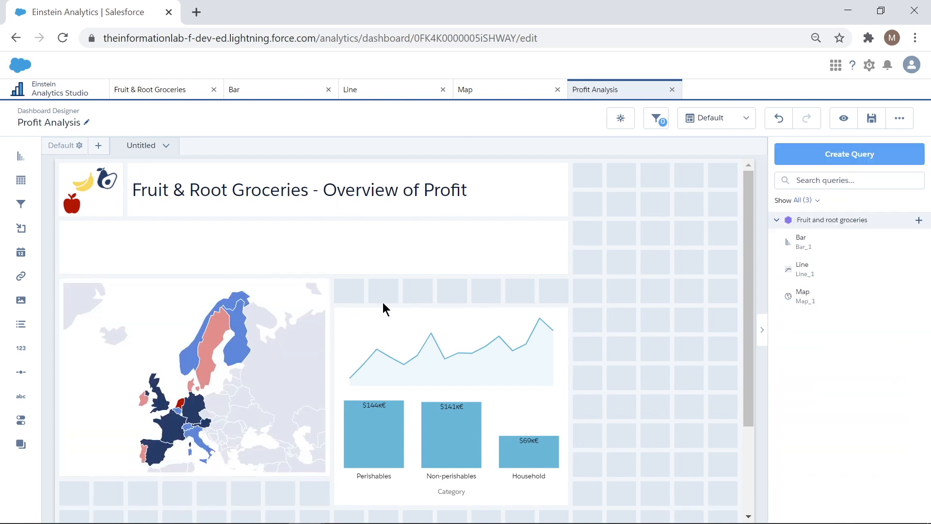
left_click(386, 308)
left_click_drag(388, 290, 393, 289)
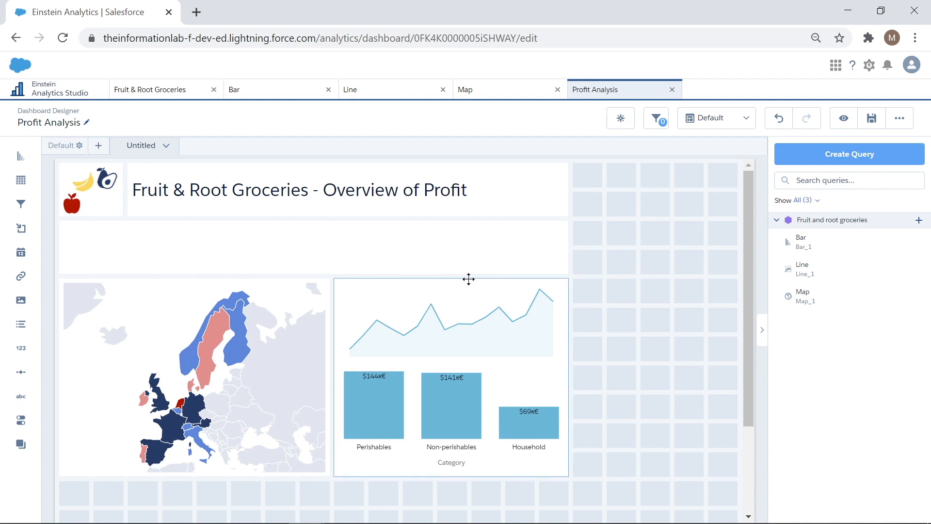
- Create a query on the Fruit and root groceries dataset from the Fruit & Root Groceries app and name it KPI 1
left_click(829, 157)
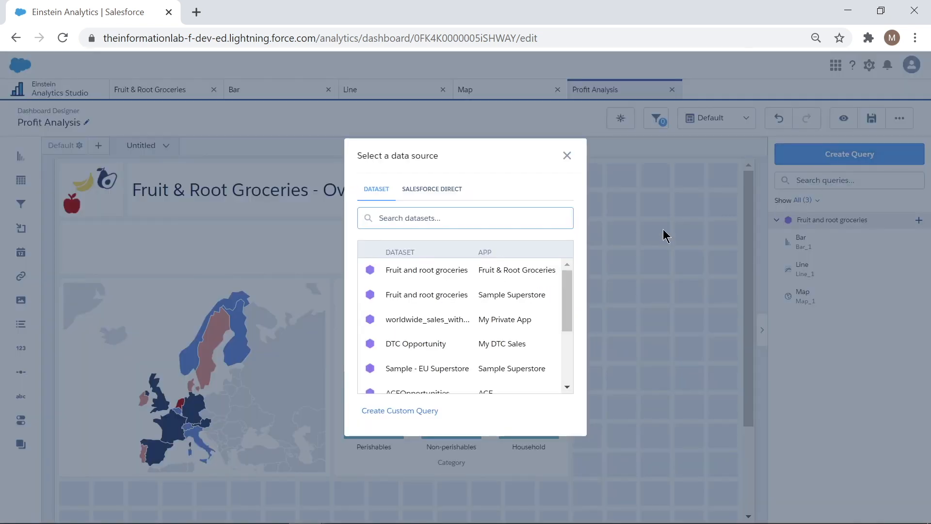
left_click(427, 270)
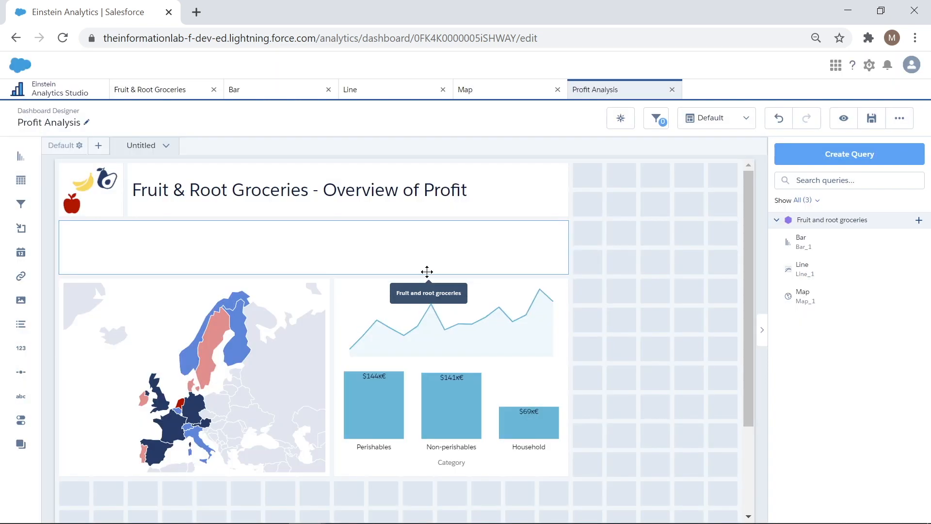
left_click(427, 272)
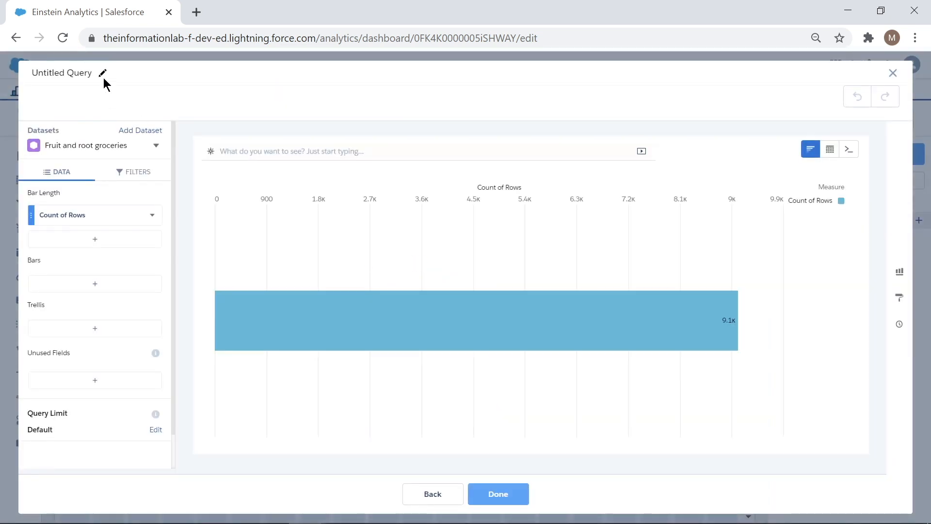
left_click(102, 73)
type("KPI 1")
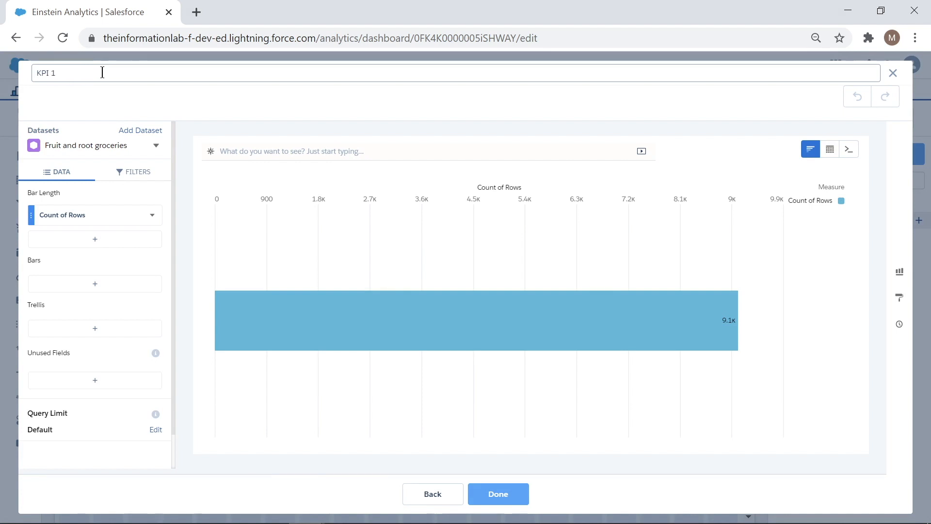
- Change the KPI 1 query's bar length measure to Sum of Profit and finish the query
left_click(79, 217)
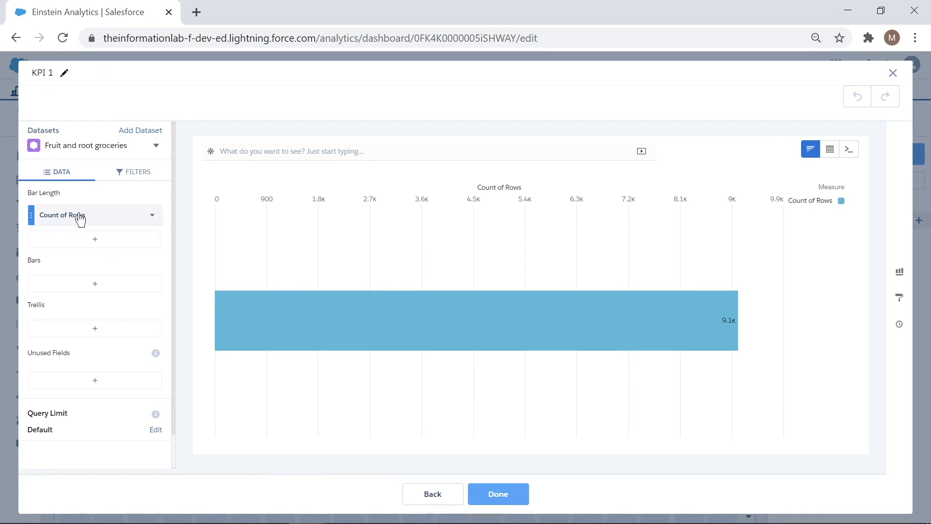
left_click(173, 268)
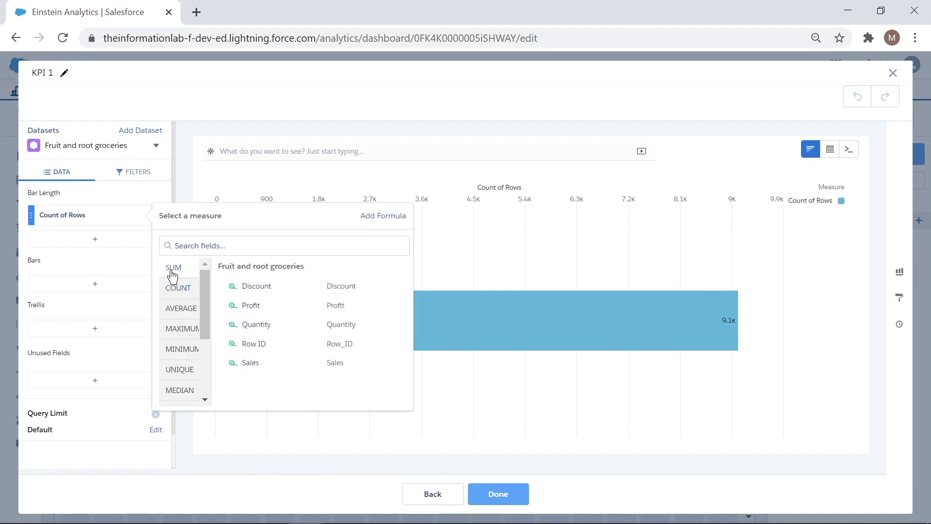
left_click(254, 307)
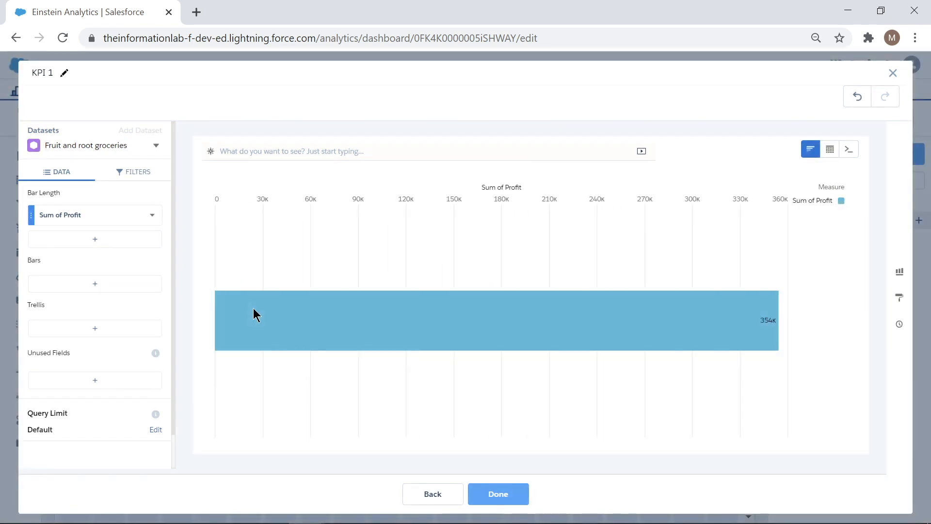
left_click(504, 496)
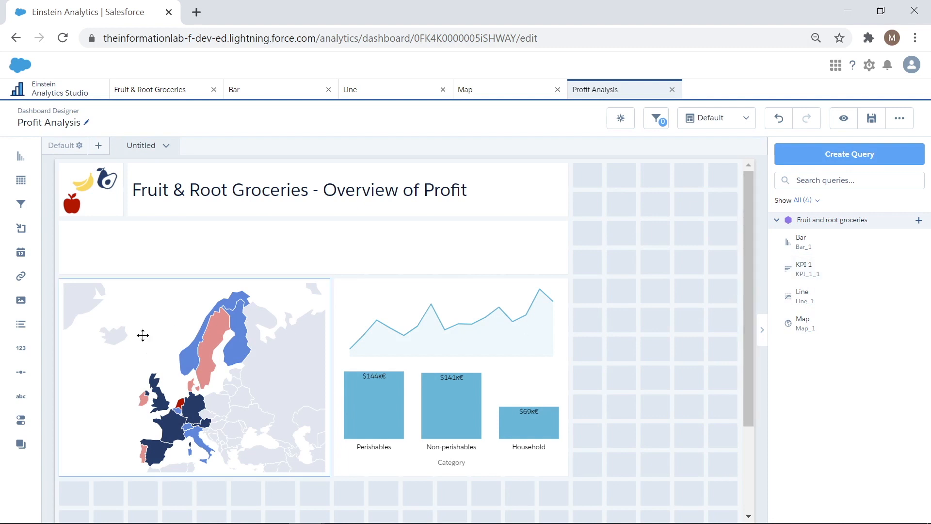
- Add a number widget at the start of the empty container, widen it to about a third of the container, and assign it the KPI 1 query
left_click_drag(22, 353, 130, 264)
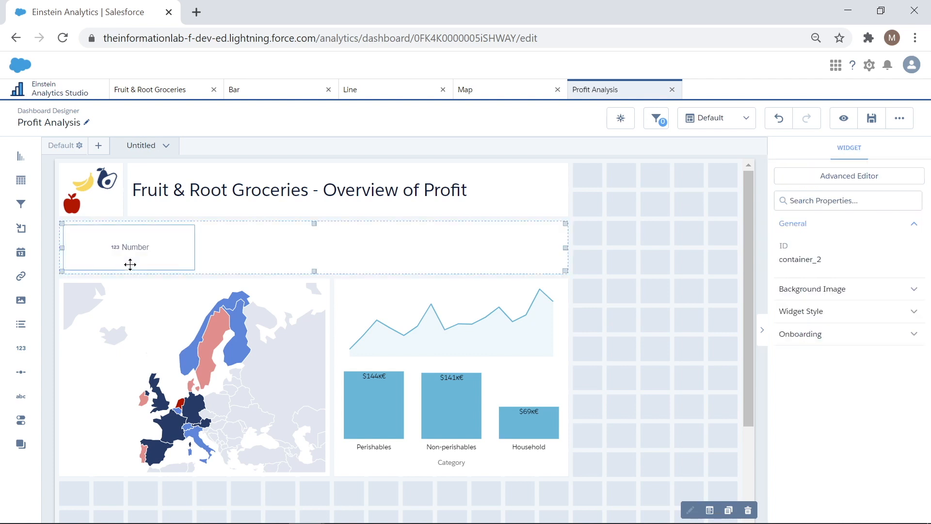
left_click(177, 243)
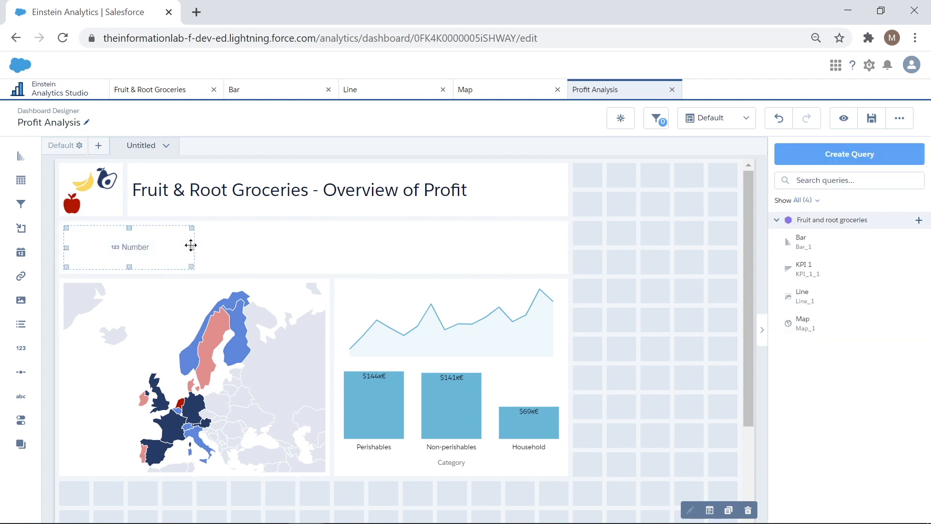
left_click(205, 247)
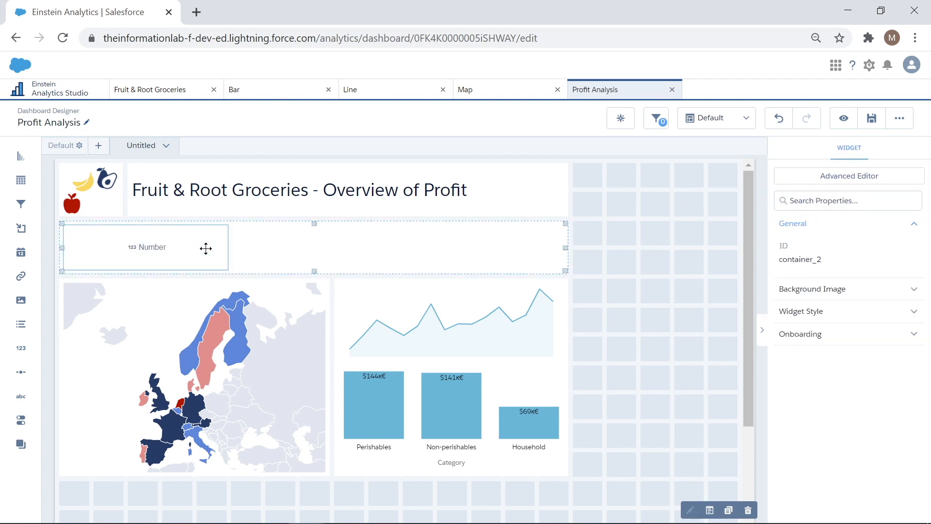
left_click(674, 231)
left_click_drag(850, 276, 199, 262)
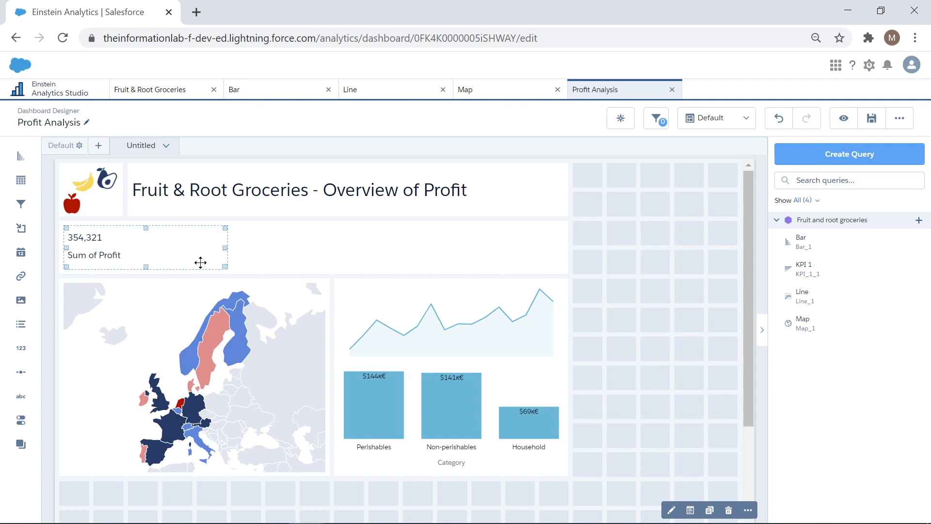
- Shorten the number in the KPI widget and set its title to Total Profit
left_click(164, 256)
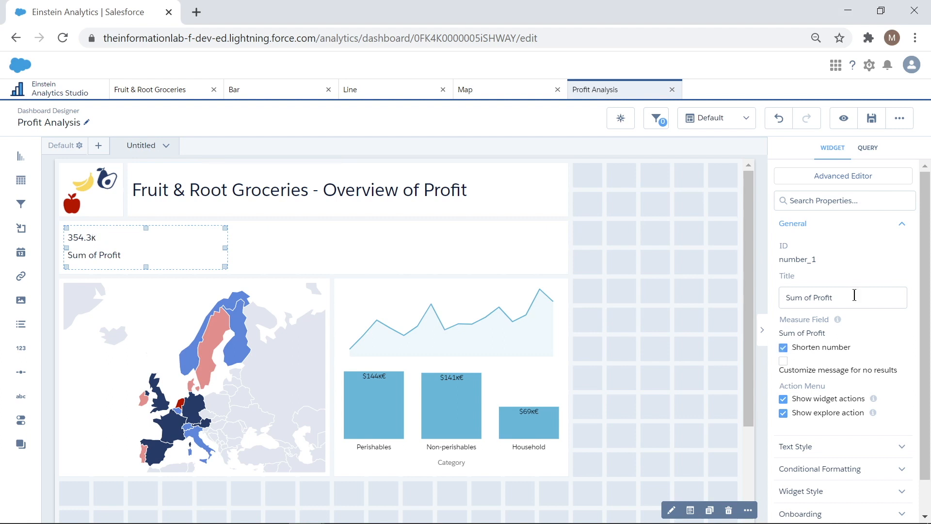
left_click_drag(854, 295, 755, 298)
type("Total Prof")
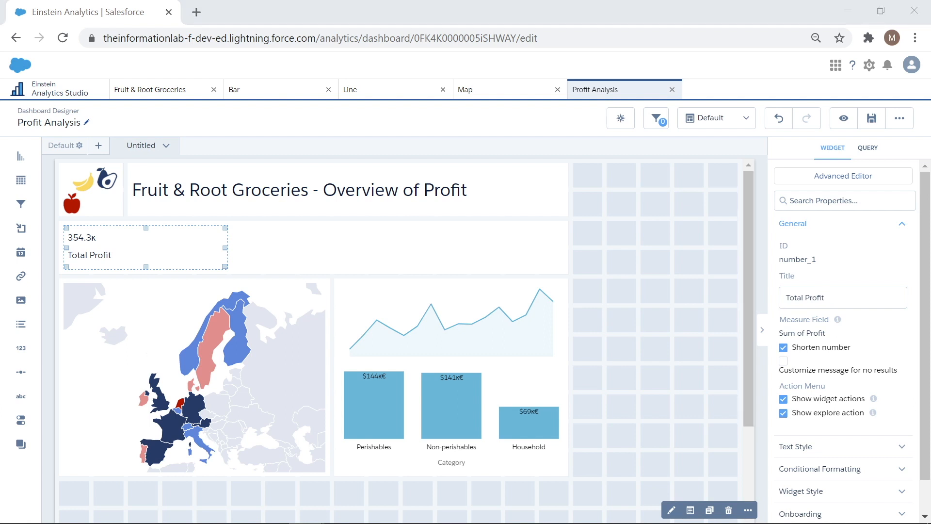
- Style the Total Profit widget's text with number size 18, title size 14 and center alignment
left_click(835, 446)
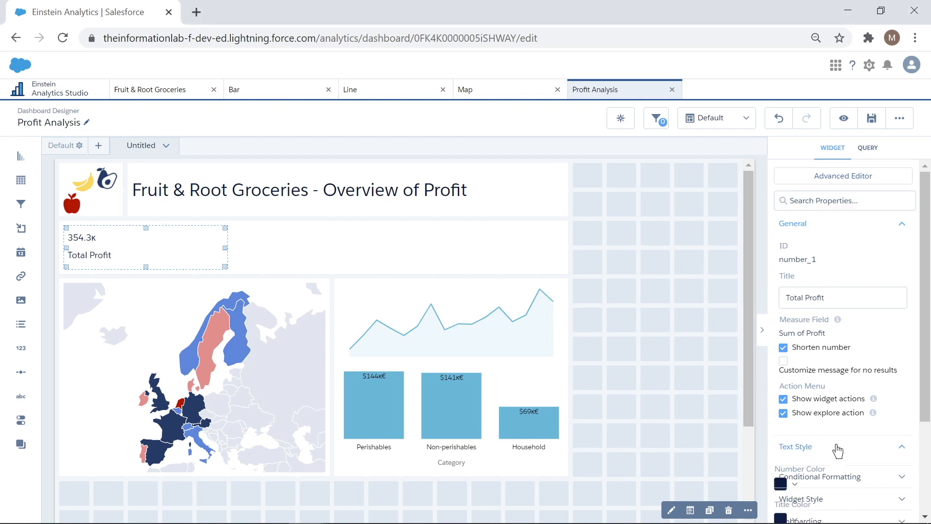
scroll(852, 427, "down", 5)
left_click(823, 318)
left_click(789, 400)
left_click(820, 362)
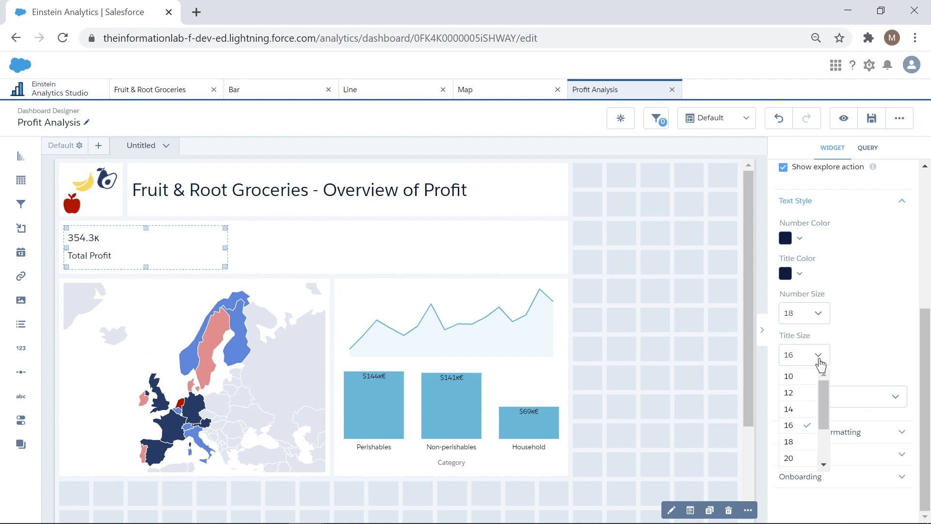
left_click(796, 409)
left_click(818, 403)
left_click(816, 435)
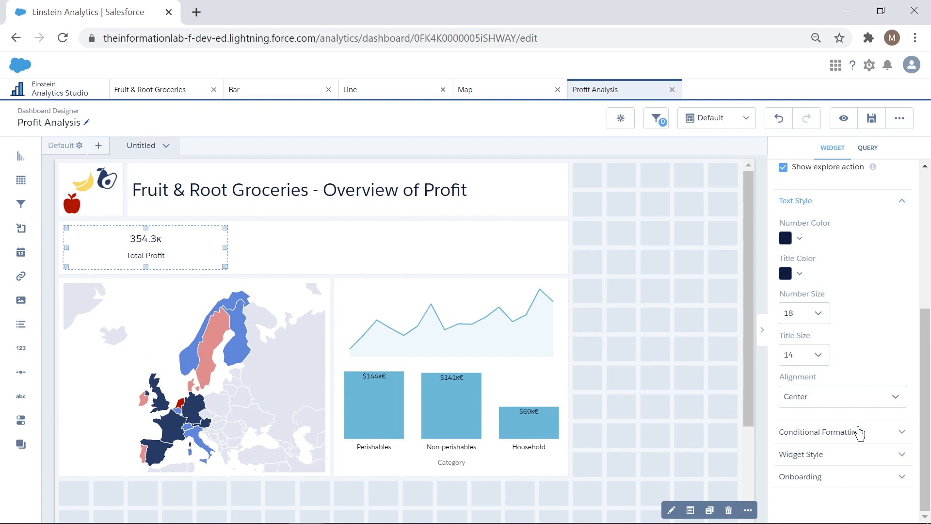
- Open the Total Profit widget's query and format Sum of Profit as Currency Rounded
double_click(165, 246)
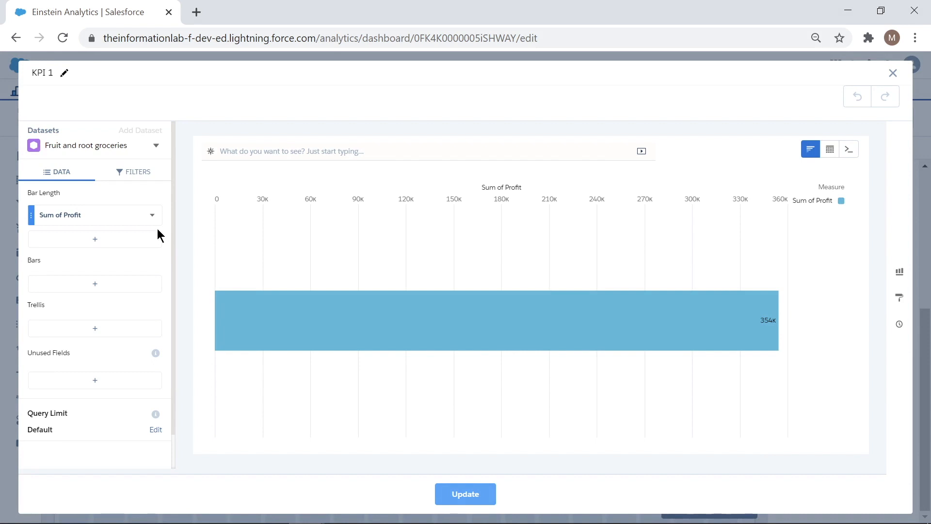
left_click(152, 215)
mouse_move(175, 311)
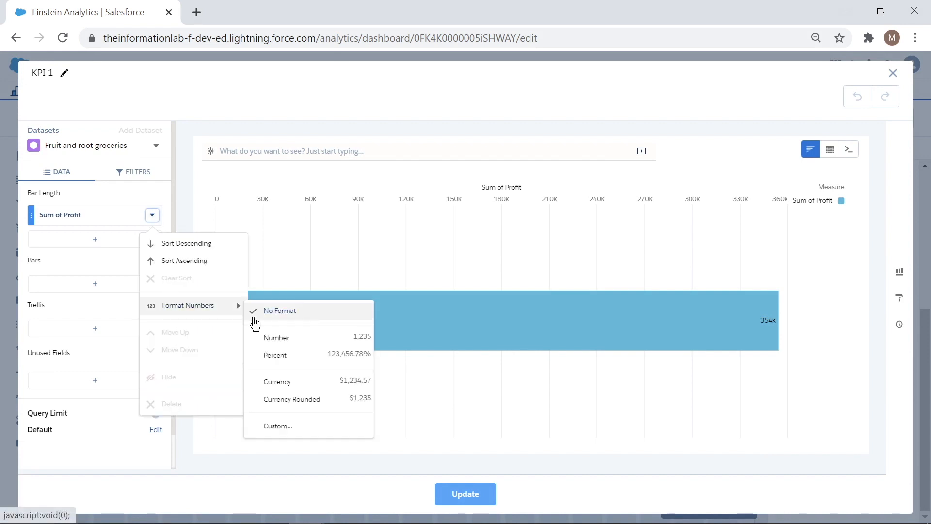
left_click(288, 399)
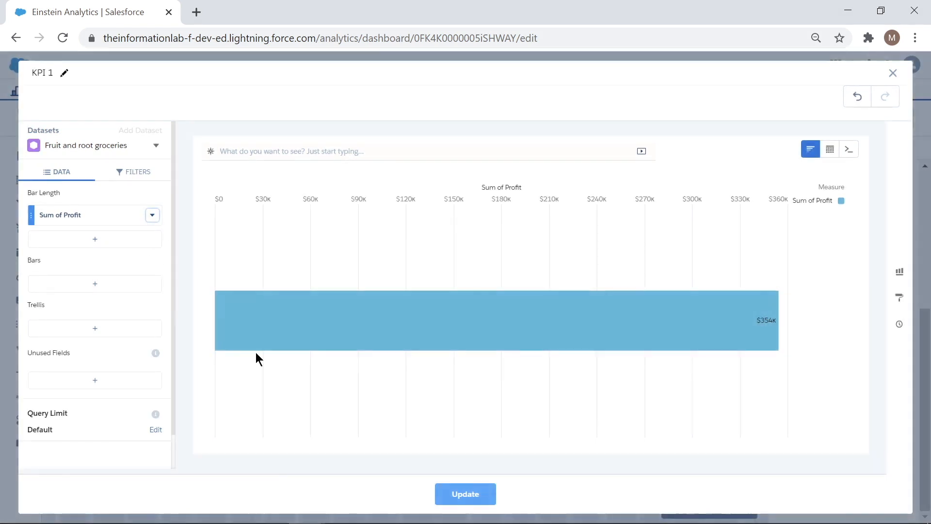
- Change the Sum of Profit number format to the custom format #,###€ and update the query
left_click(152, 217)
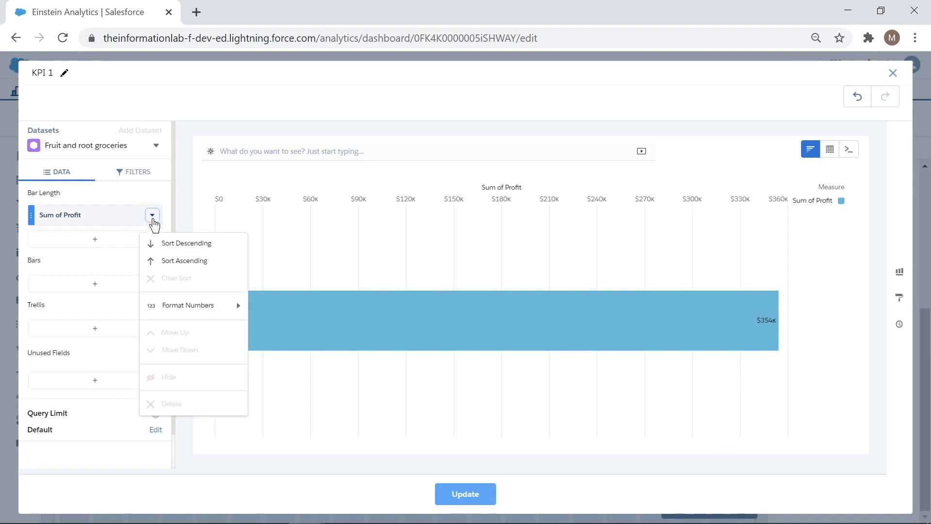
mouse_move(191, 312)
left_click(337, 422)
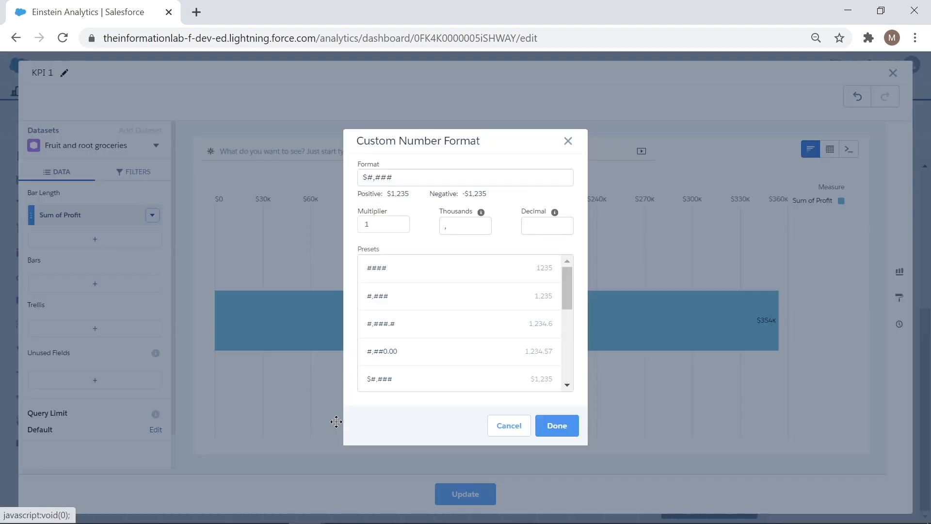
left_click(367, 178)
key("BackSpace")
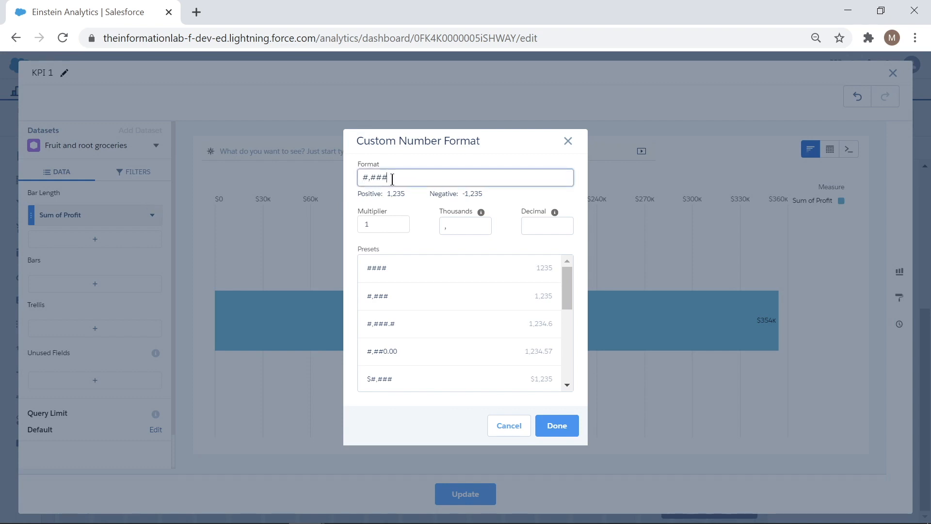
type("€")
left_click(571, 426)
left_click(474, 497)
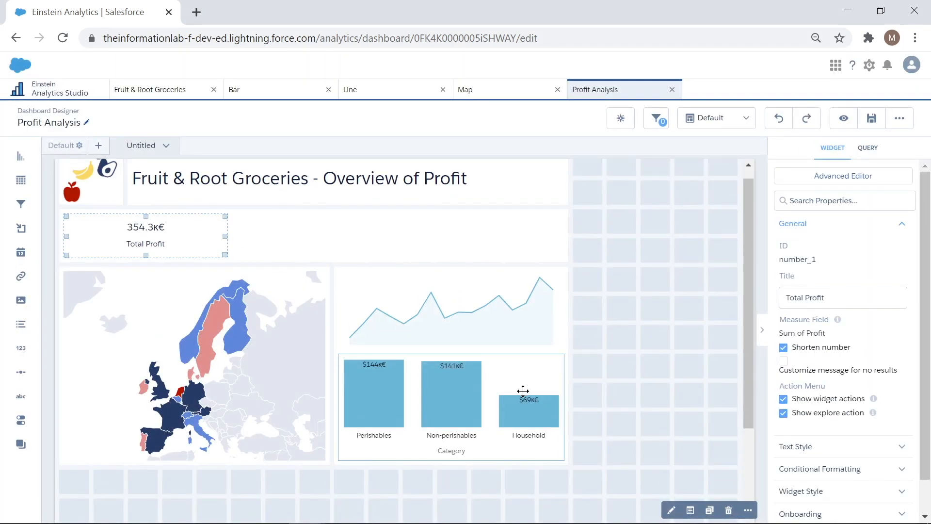
- Duplicate the Total Profit widget and place the copy beside the original in the KPI container
left_click(709, 510)
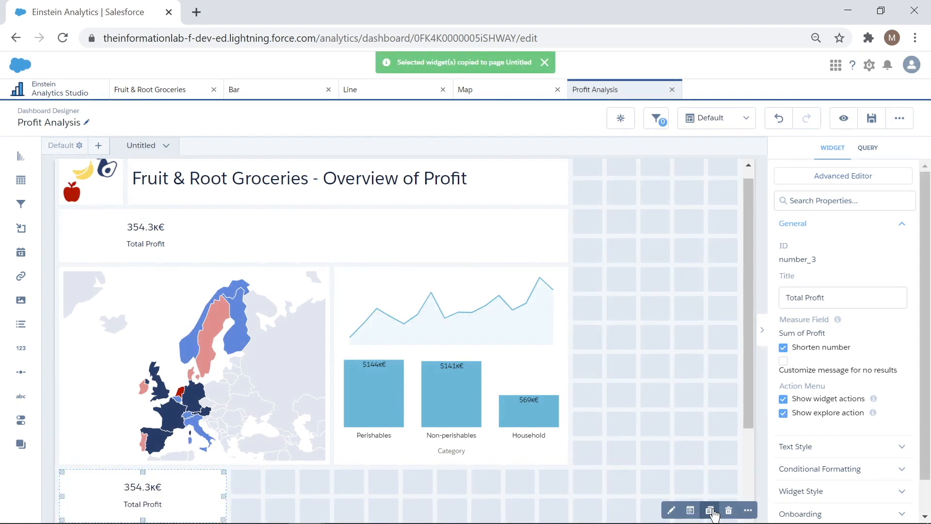
left_click_drag(186, 487, 367, 239)
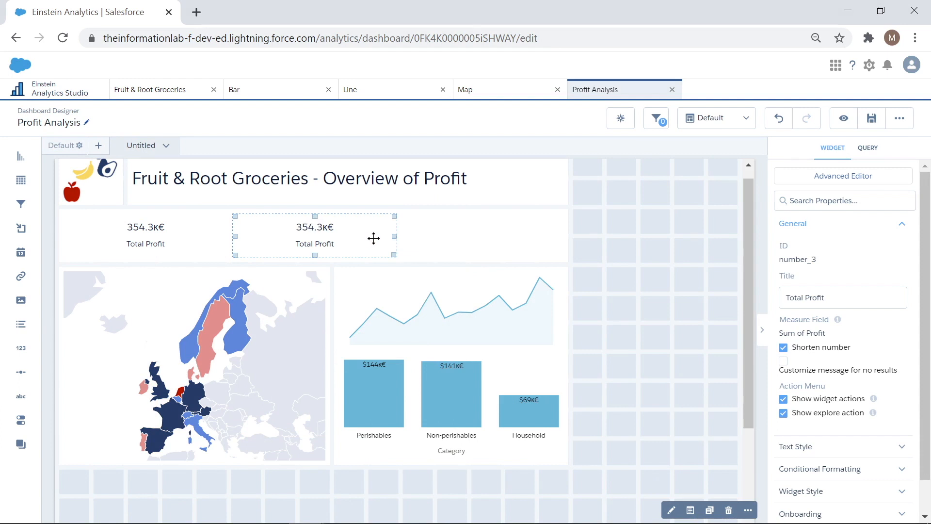
left_click(599, 238)
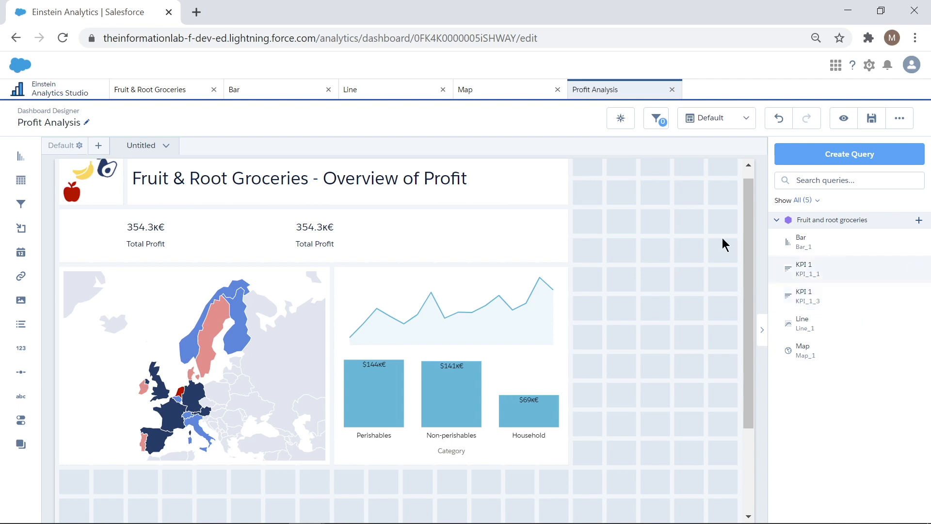
- In the copied widget's query, add a formula column calculating sum(Profit)/sum(Sales)
left_click_drag(327, 239, 329, 239)
double_click(329, 238)
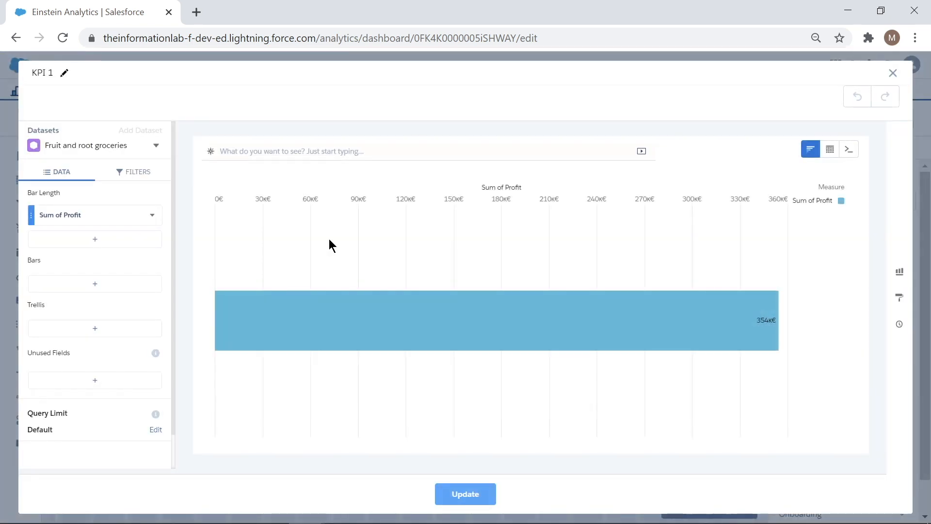
left_click(94, 218)
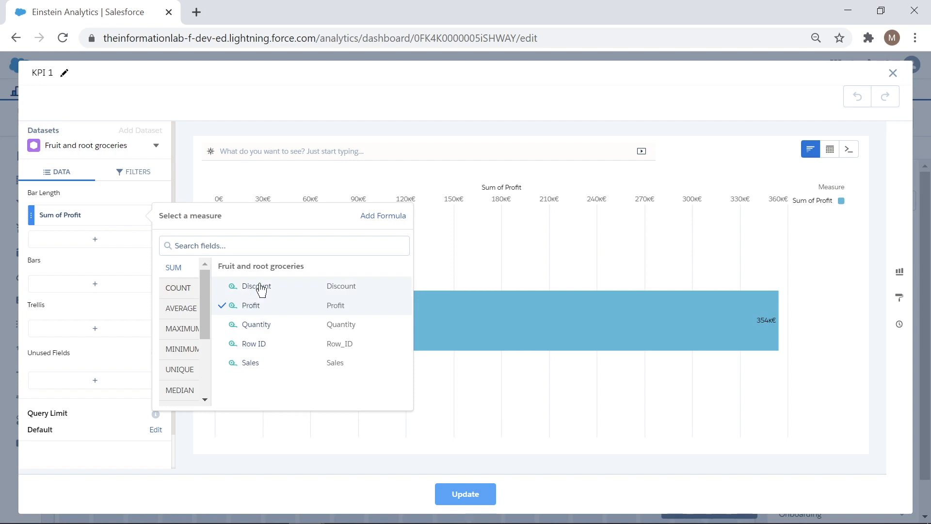
left_click(375, 224)
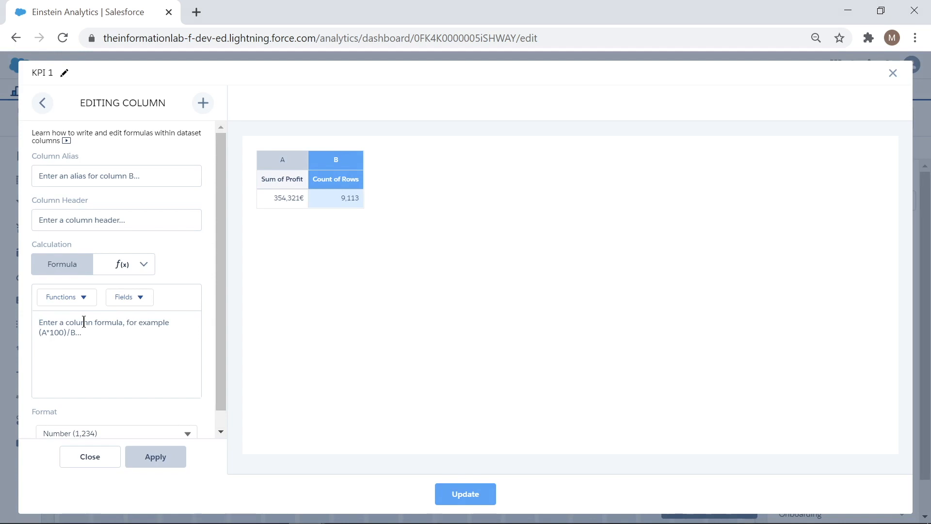
type("sum(Profit")
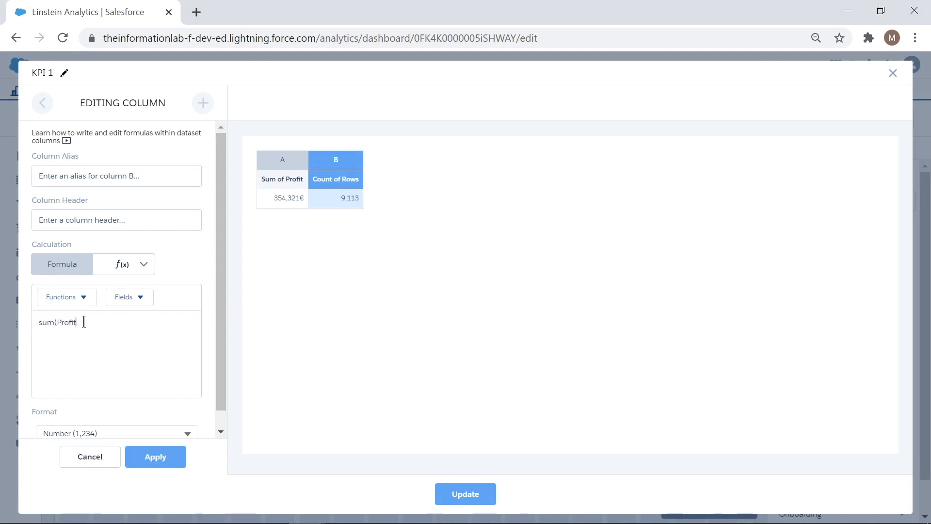
type("Sales")
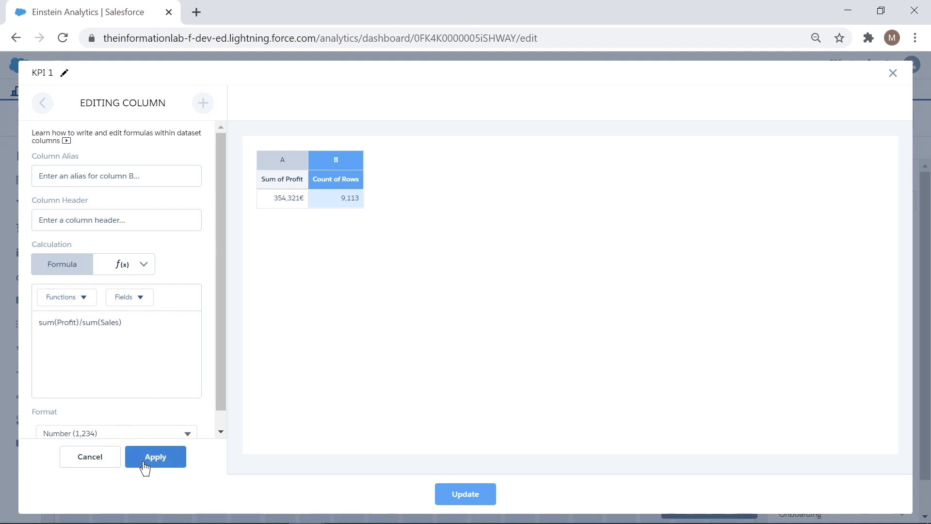
left_click(144, 461)
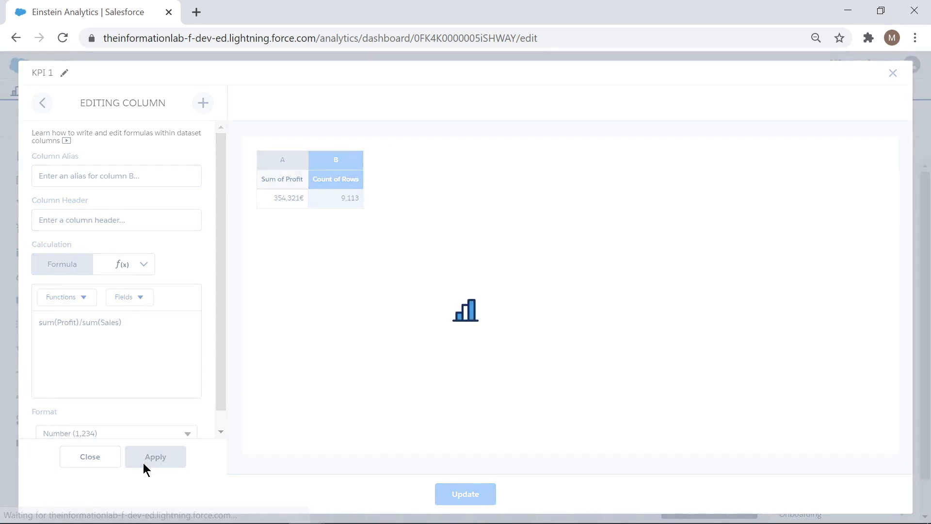
- Apply the Percent (12.34%) format to the sum(Profit)/sum(Sales) column
scroll(209, 280, "down", 1)
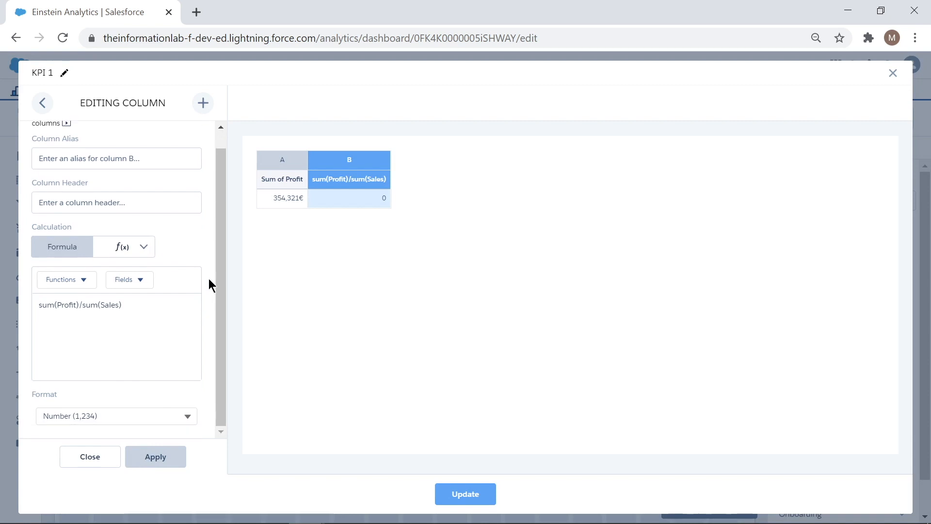
left_click(189, 415)
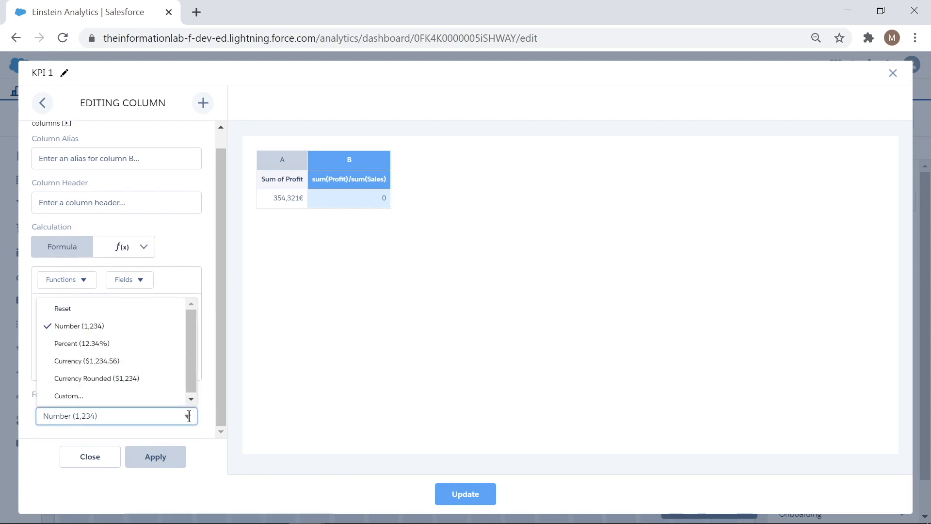
left_click(158, 344)
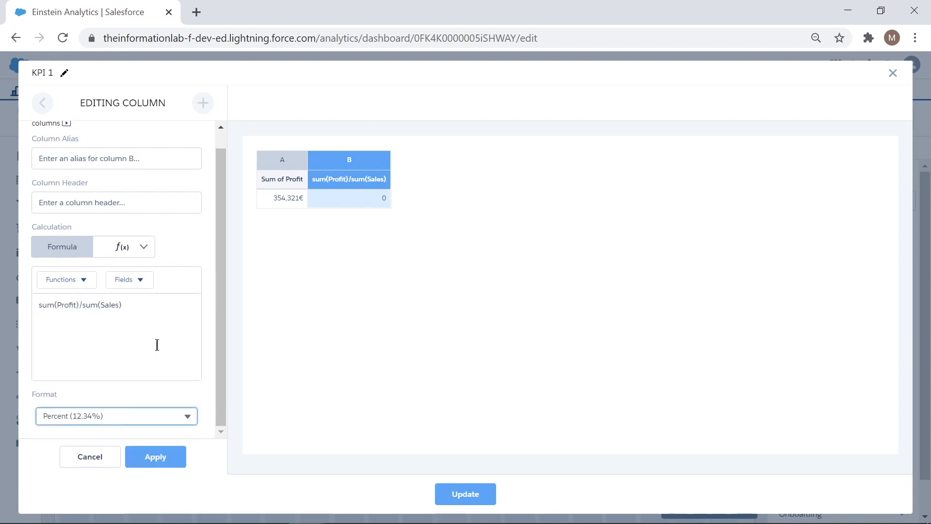
left_click(164, 459)
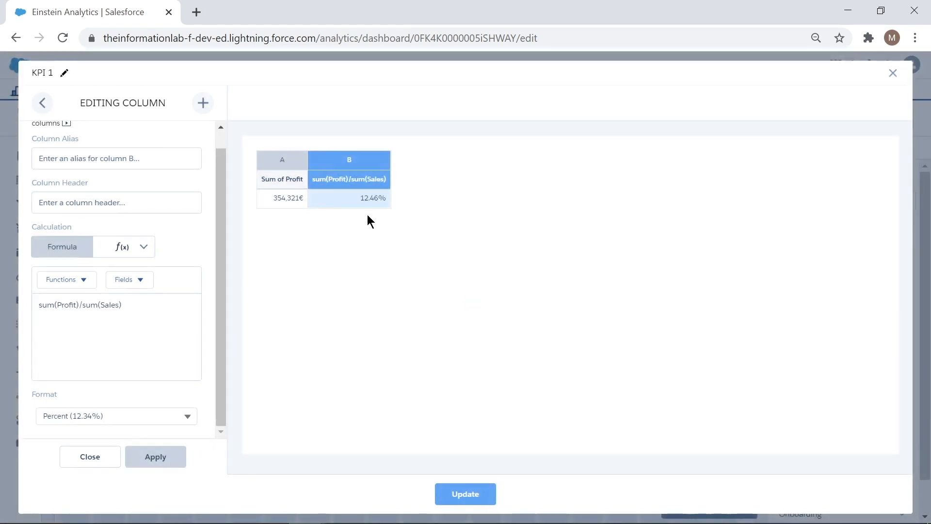
- Customize the profit ratio column's percent format to one decimal place, #,###.#%, and close the column editor
left_click(185, 415)
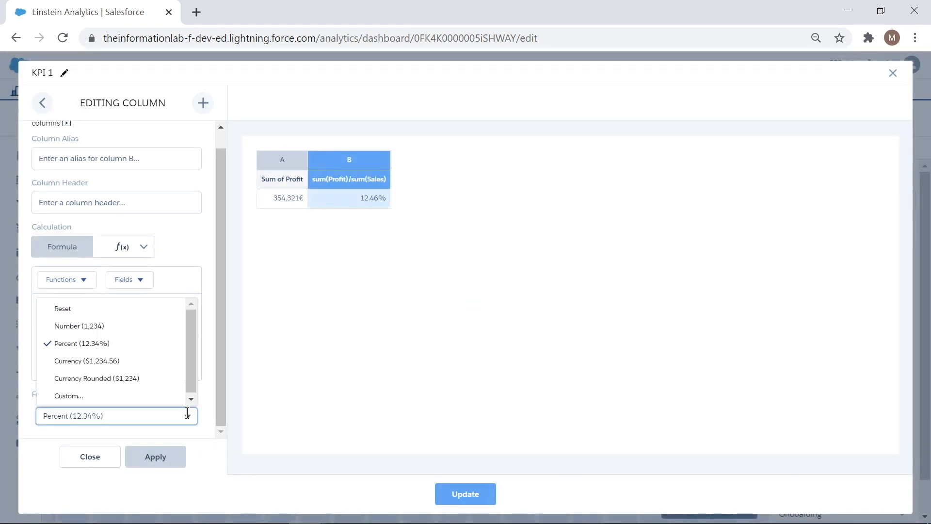
left_click(157, 397)
left_click(400, 174)
key("BackSpace")
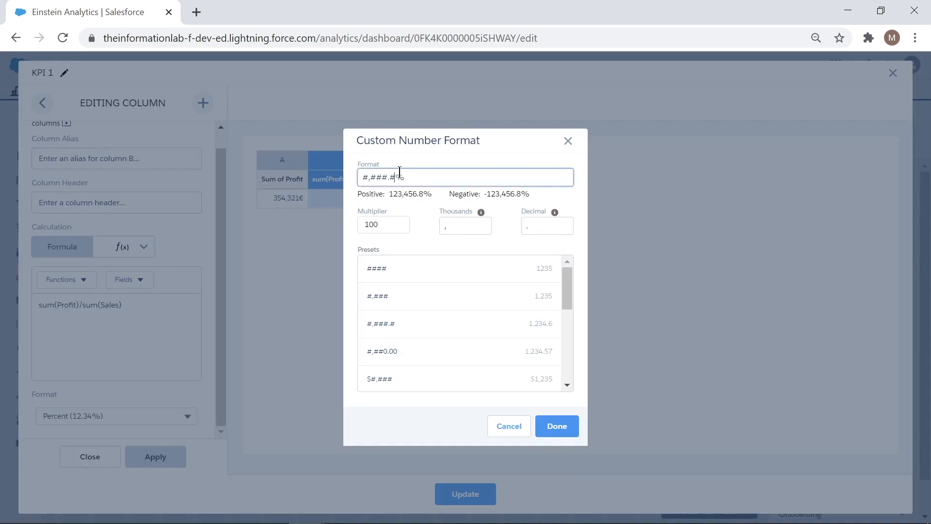
left_click(568, 425)
left_click(107, 458)
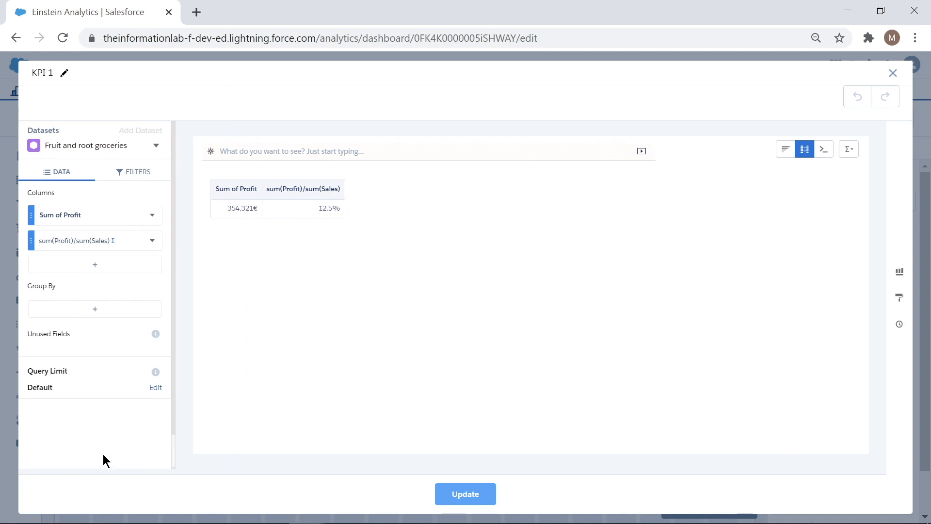
- Delete the Sum of Profit column from the copied widget's query and update it
left_click(152, 215)
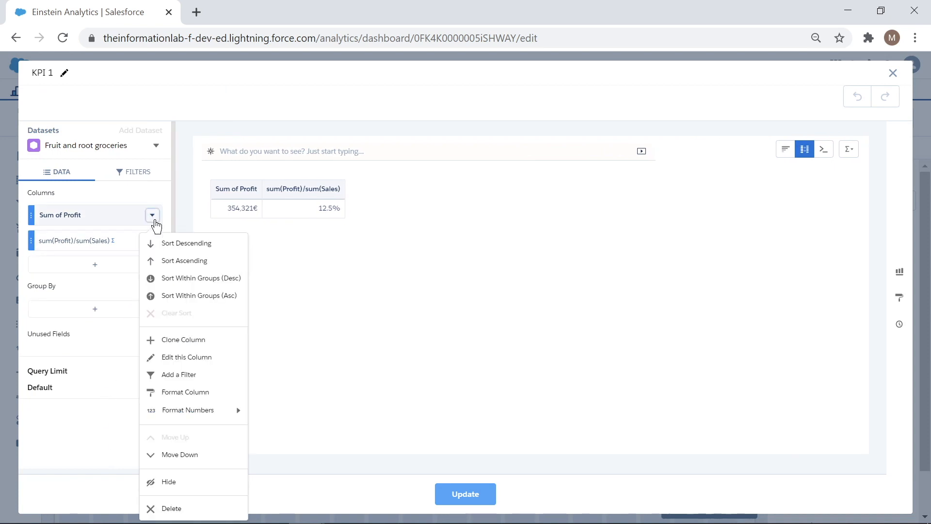
left_click(197, 508)
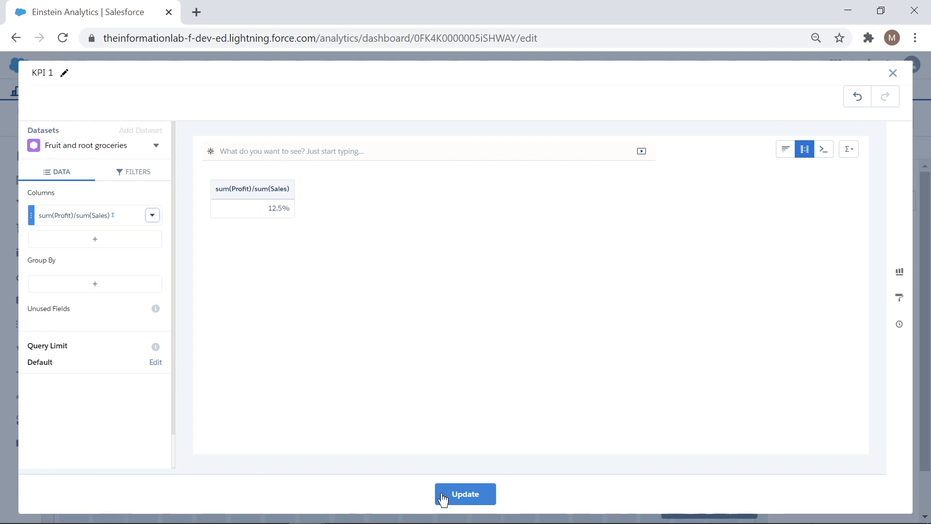
left_click(441, 493)
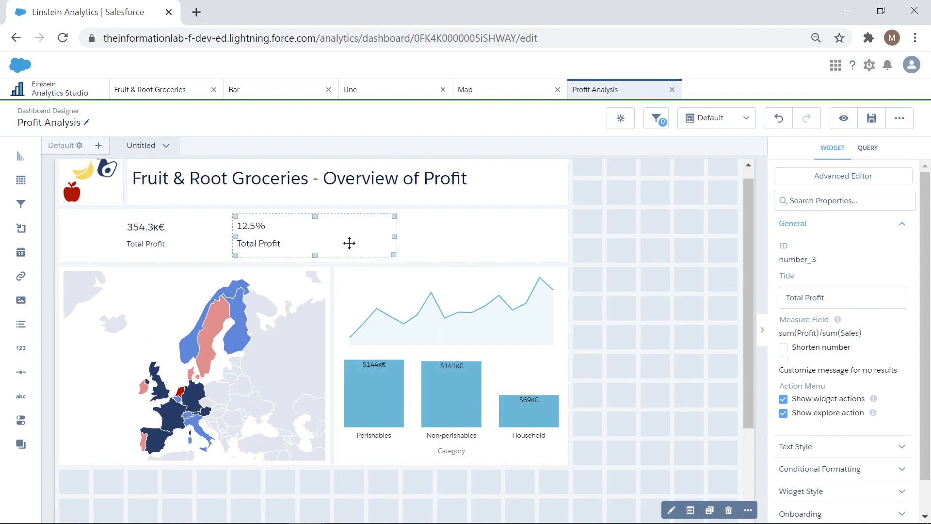
- Title the copied KPI "Profit Margin" and style its text with number size 18, title size 14 and Center alignment
left_click_drag(842, 297, 749, 303)
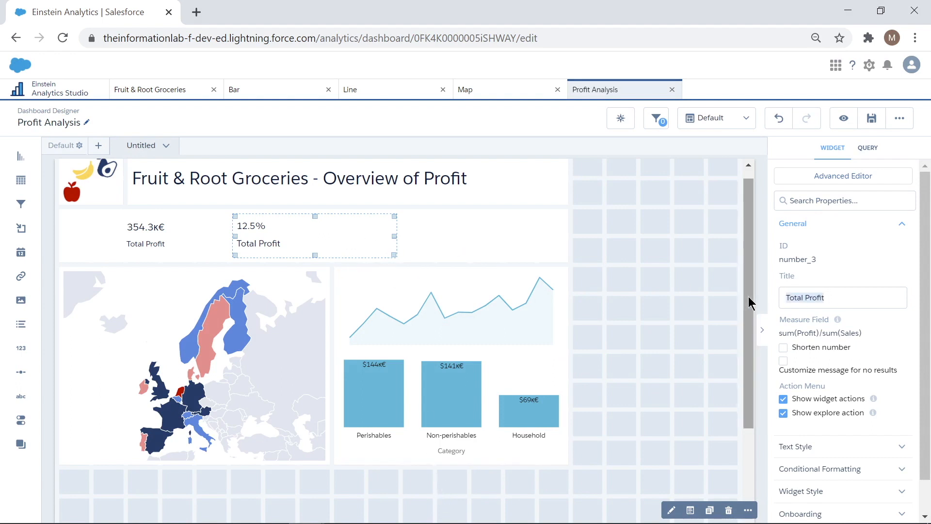
type("Profit Margin")
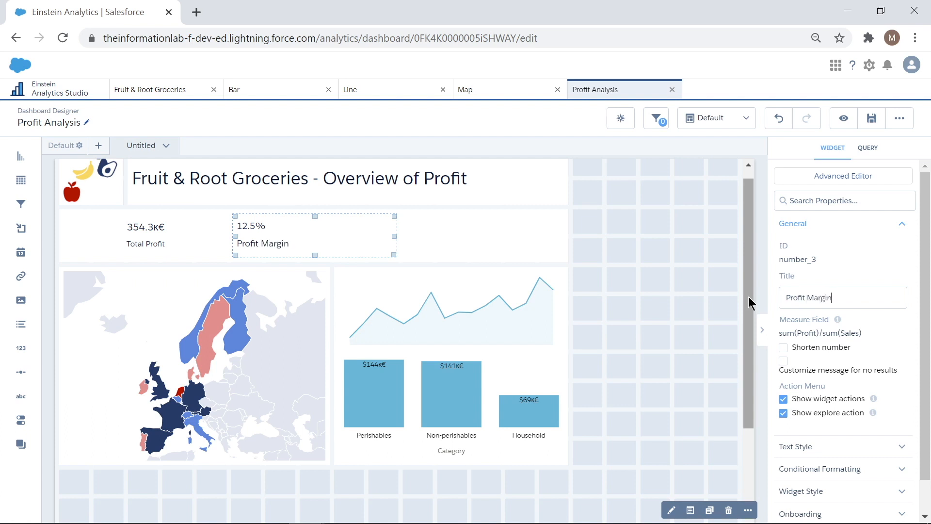
left_click(862, 446)
scroll(873, 400, "down", 4)
scroll(873, 400, "down", 1)
left_click(817, 316)
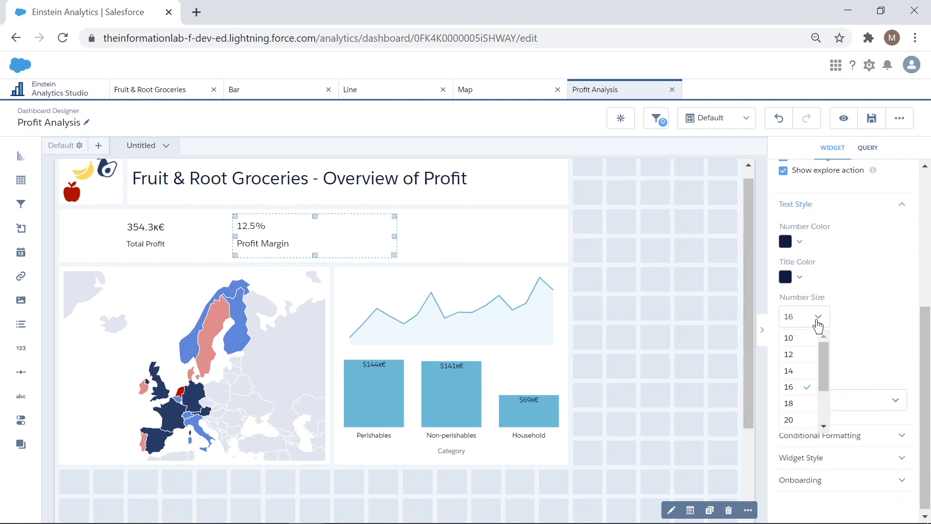
left_click(798, 404)
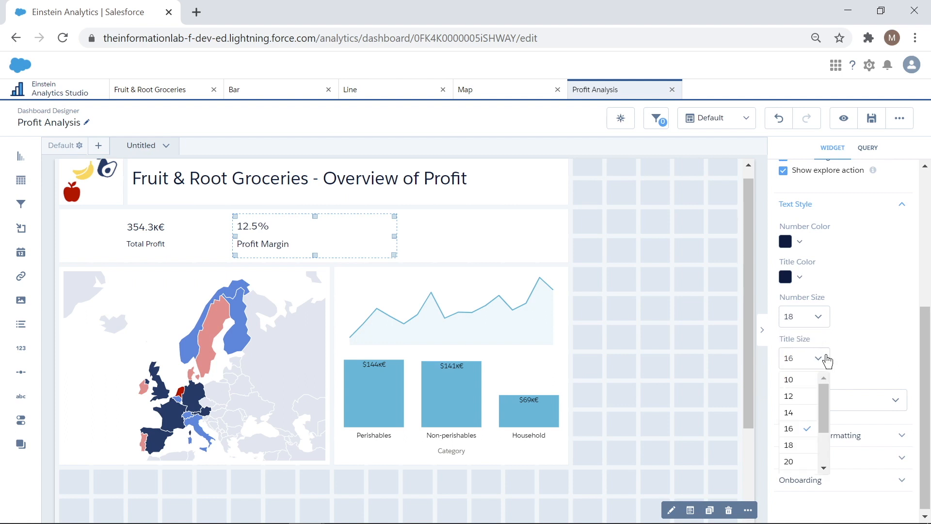
left_click(819, 412)
left_click(838, 404)
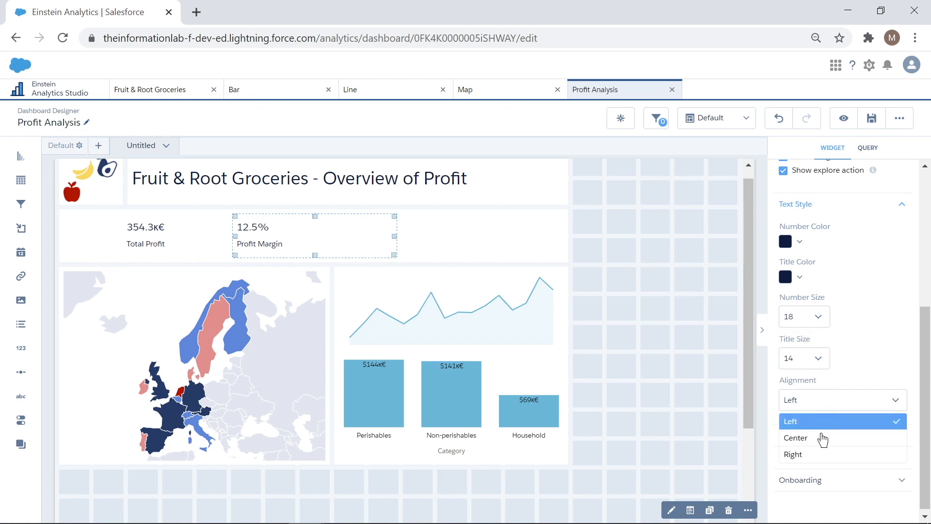
left_click(824, 436)
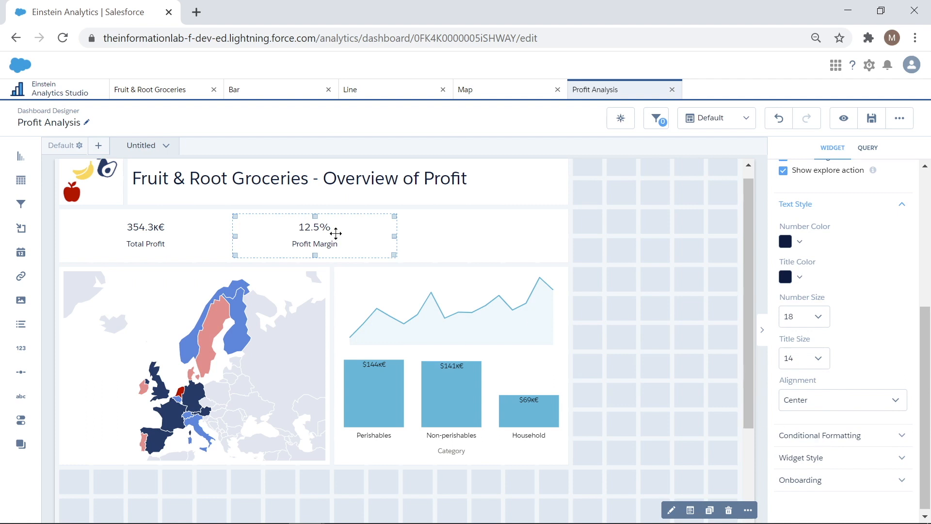
- Duplicate the Total Profit KPI and place the copy in the KPI row after Profit Margin
left_click(199, 239)
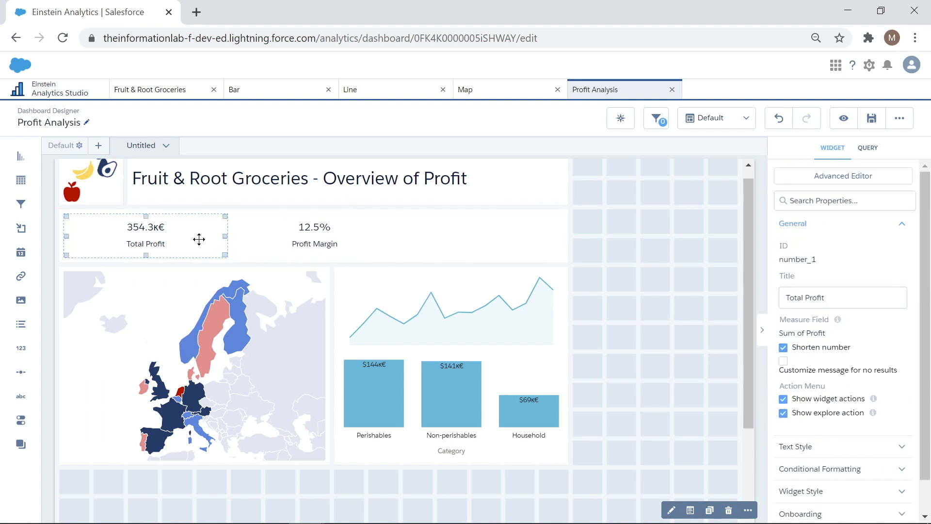
left_click(709, 510)
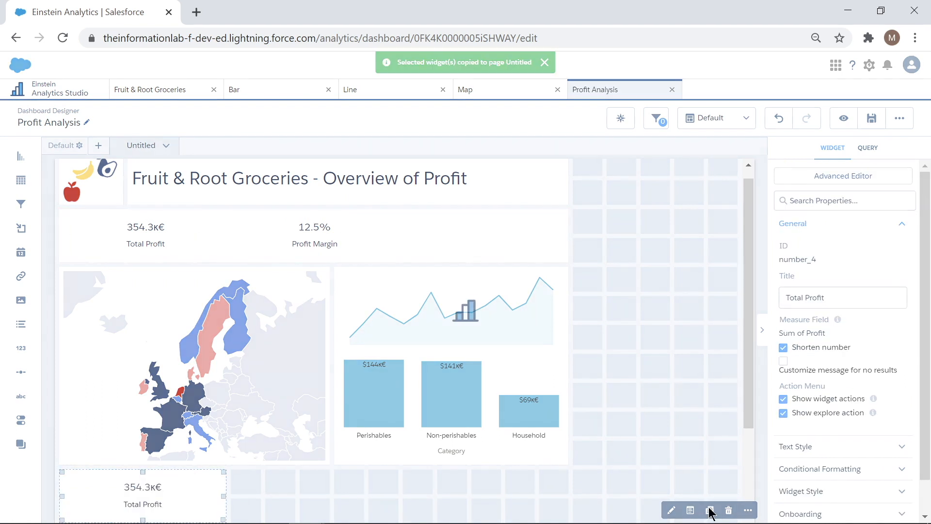
left_click_drag(187, 495, 537, 231)
- In the new copy's query, replace the Sum of Profit measure with Unique of Order ID
double_click(482, 230)
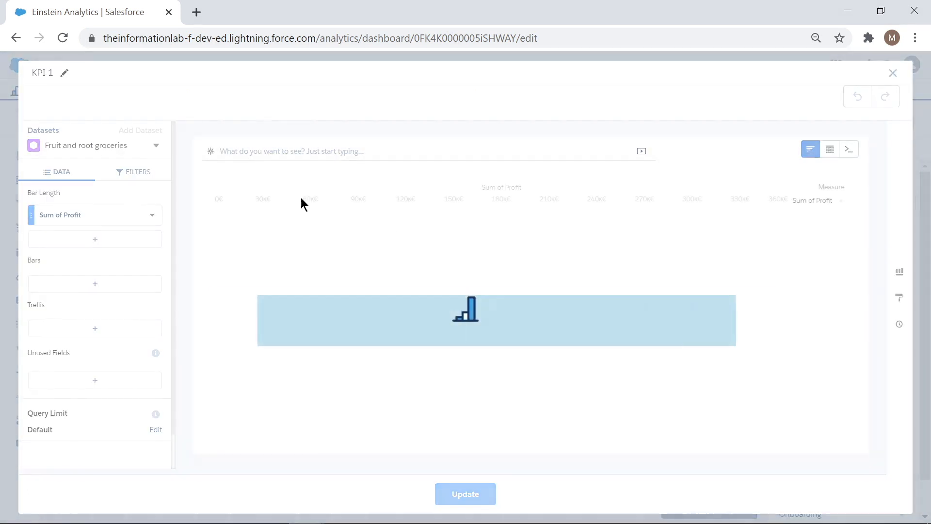
left_click(63, 221)
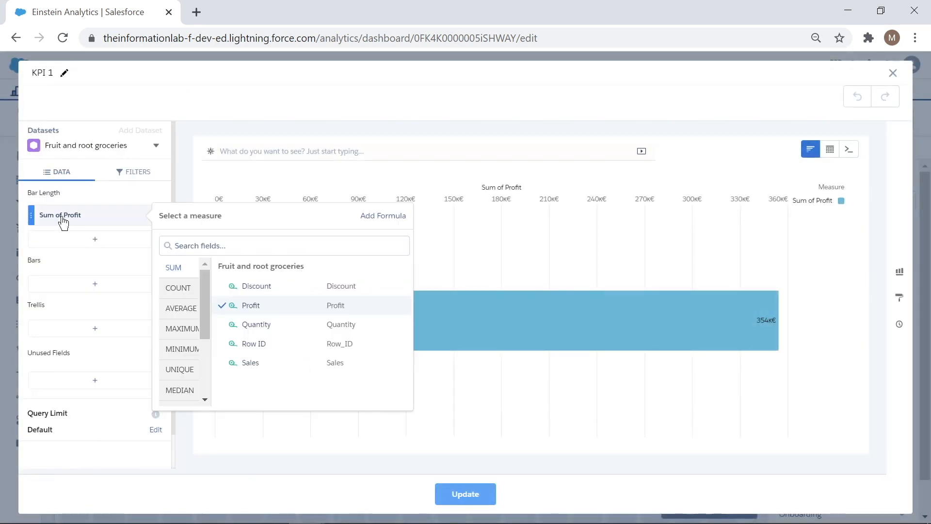
left_click(191, 373)
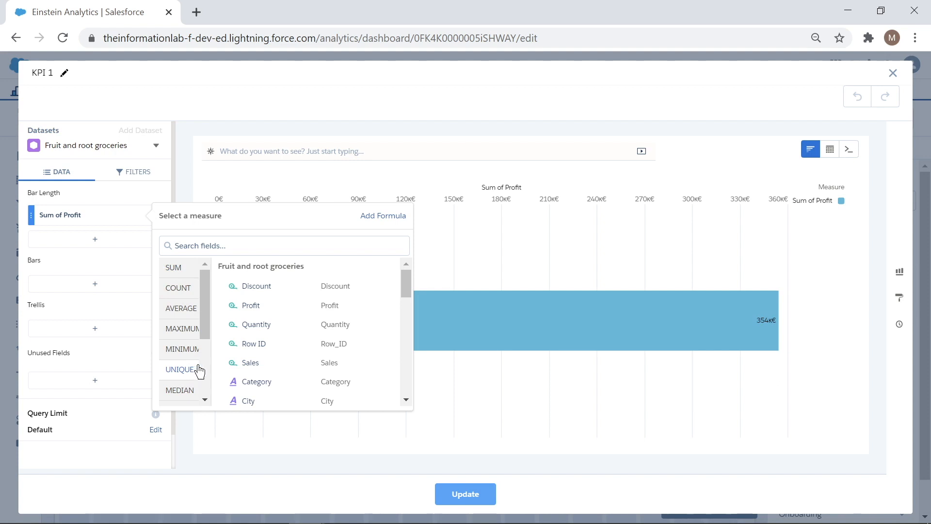
scroll(275, 331, "down", 1)
scroll(274, 332, "down", 1)
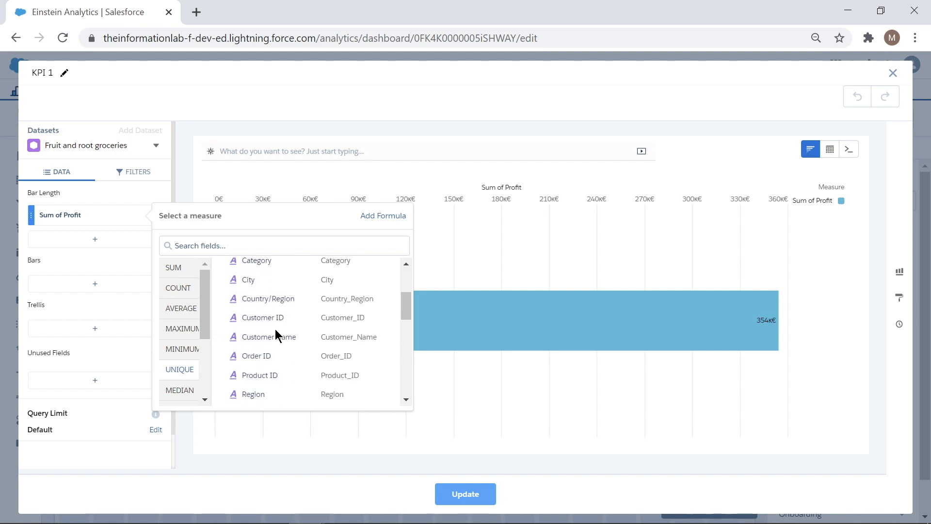
left_click(269, 356)
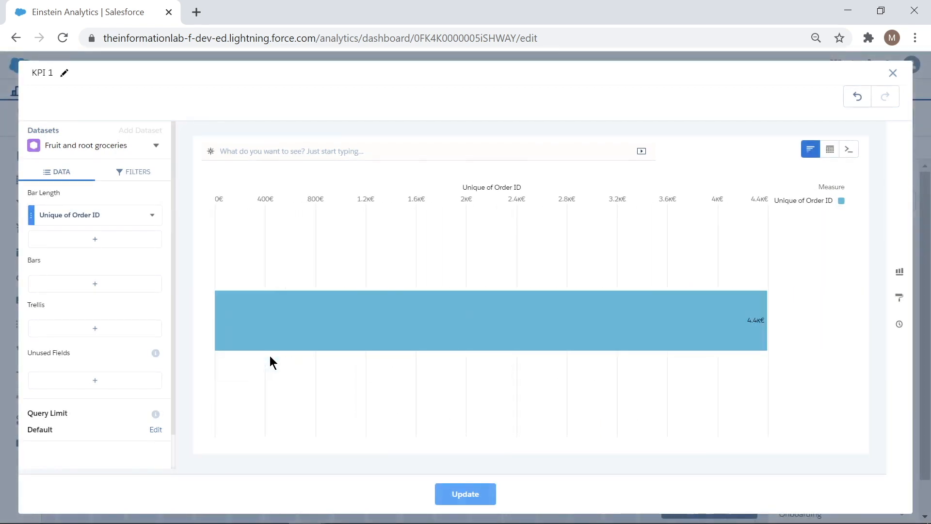
- Set the Unique of Order ID measure to No Format and update the widget's query
left_click(152, 214)
mouse_move(176, 313)
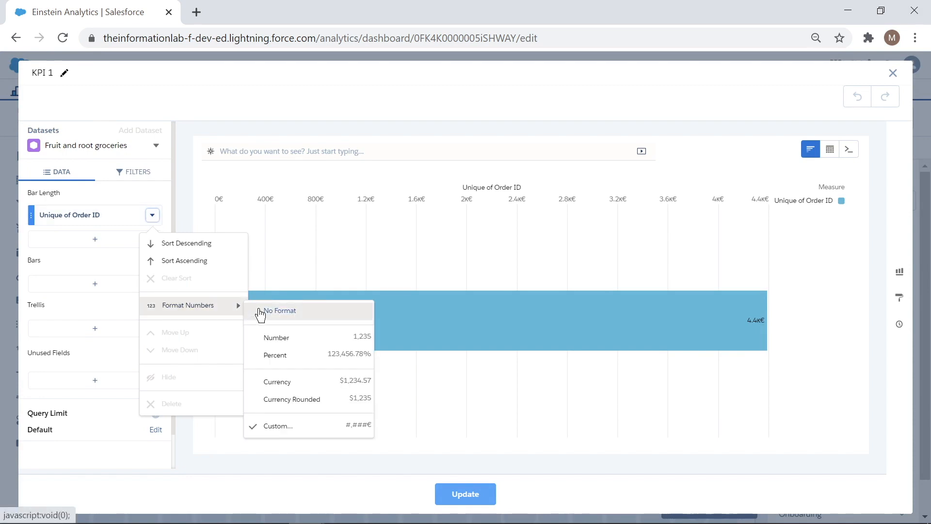
left_click(259, 311)
left_click(446, 494)
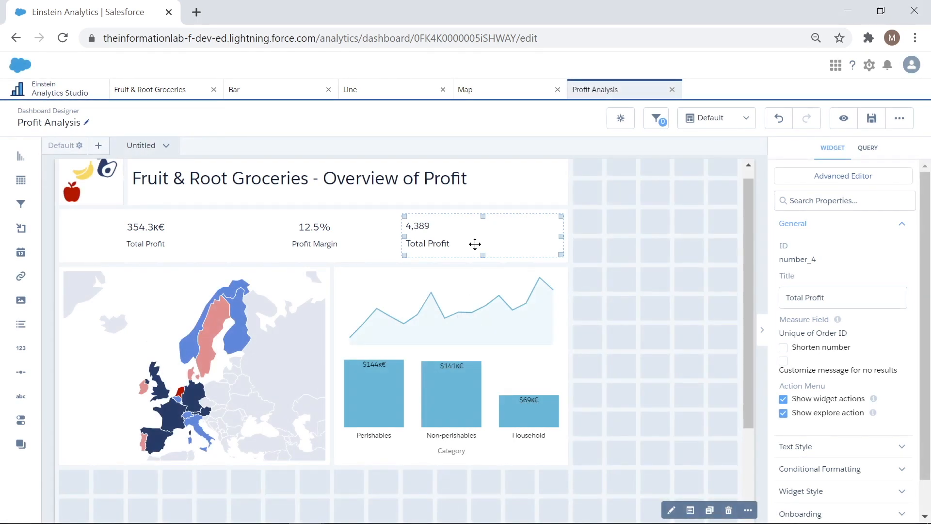
- Style the order count KPI's text with number size 18, title size 14 and Center alignment, and deselect it
left_click(852, 445)
scroll(846, 426, "down", 3)
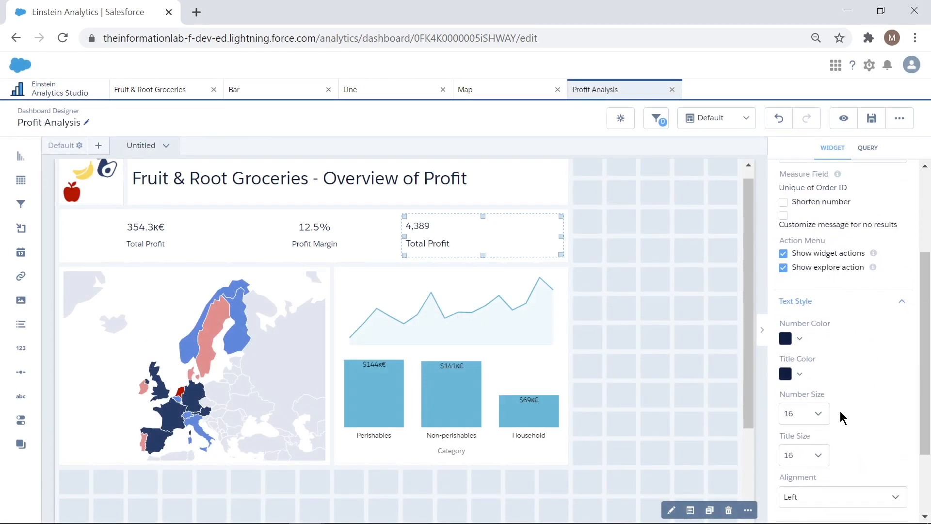
left_click(819, 415)
left_click(800, 500)
left_click(820, 461)
left_click(805, 503)
left_click(822, 508)
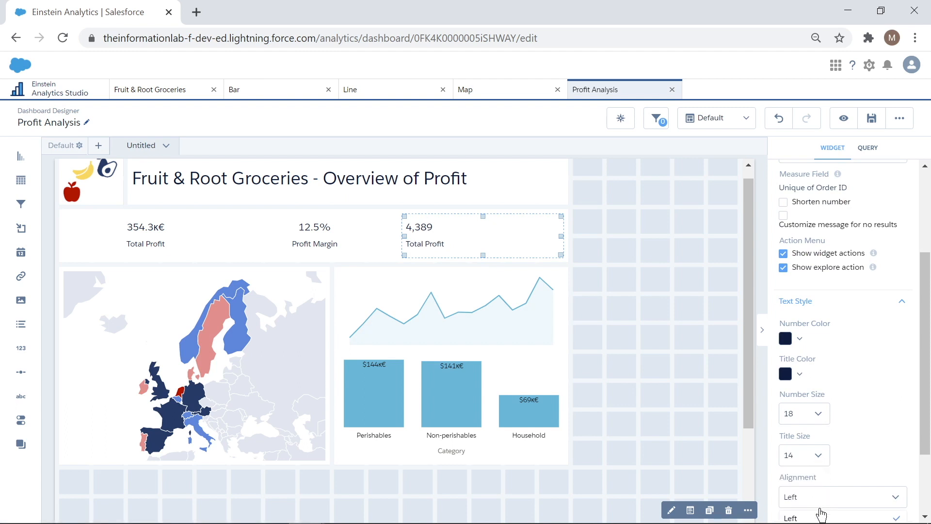
scroll(820, 497, "down", 2)
left_click(810, 435)
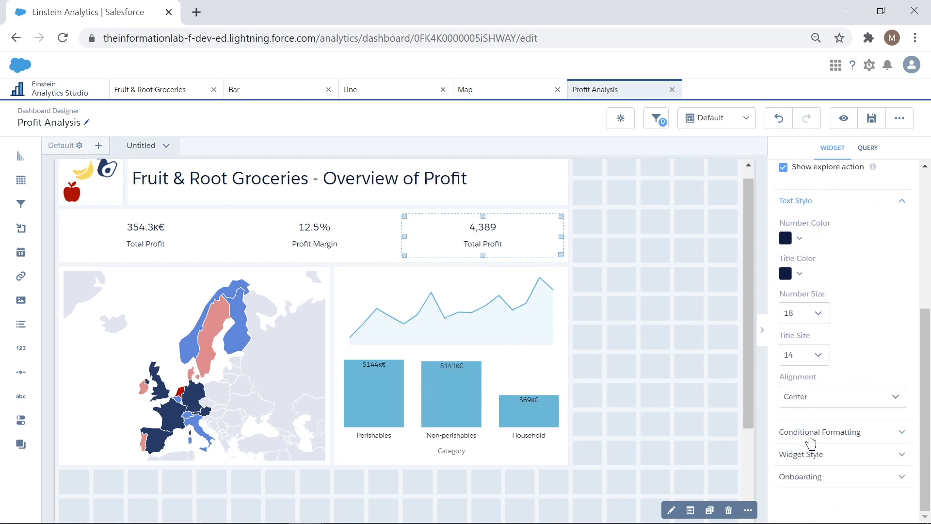
left_click(709, 390)
- Move the KPI container with its three numbers sideways and back to its original place beneath the title
left_click(567, 231)
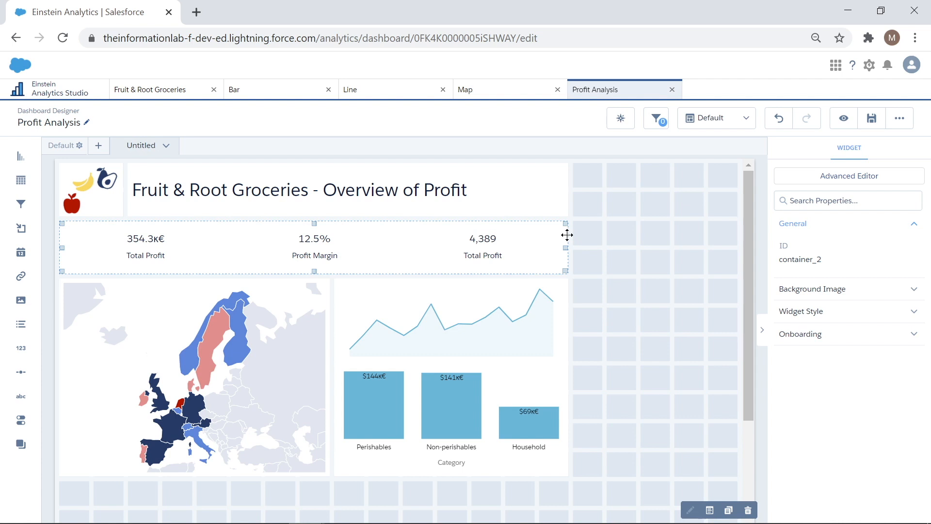
left_click_drag(566, 234, 699, 232)
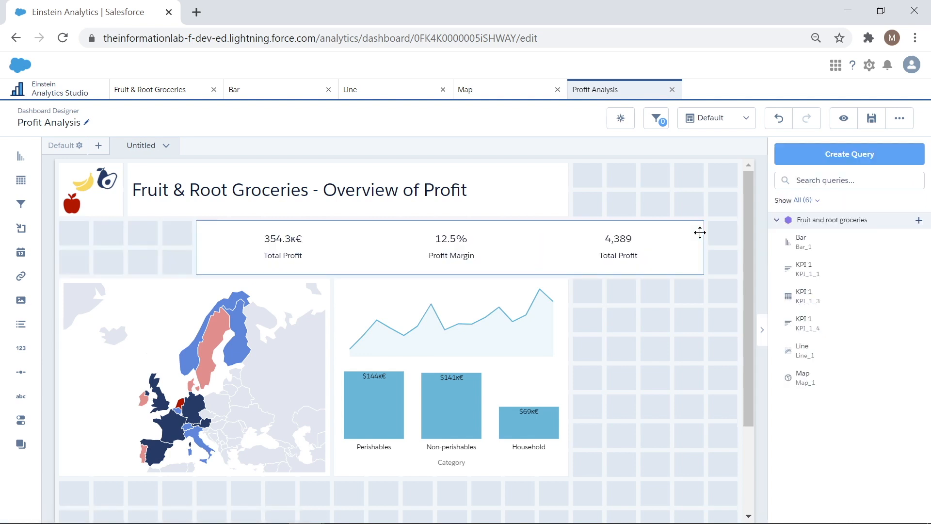
left_click_drag(700, 232, 559, 240)
left_click(632, 386)
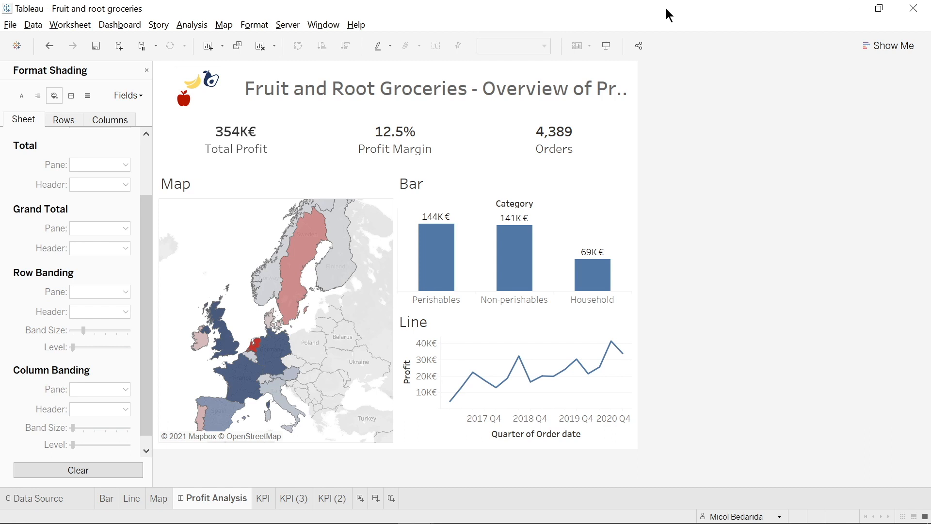
- Switch to Tableau, add a new worksheet and place Customer Name, Category and Sub-Category on Rows
left_click(360, 498)
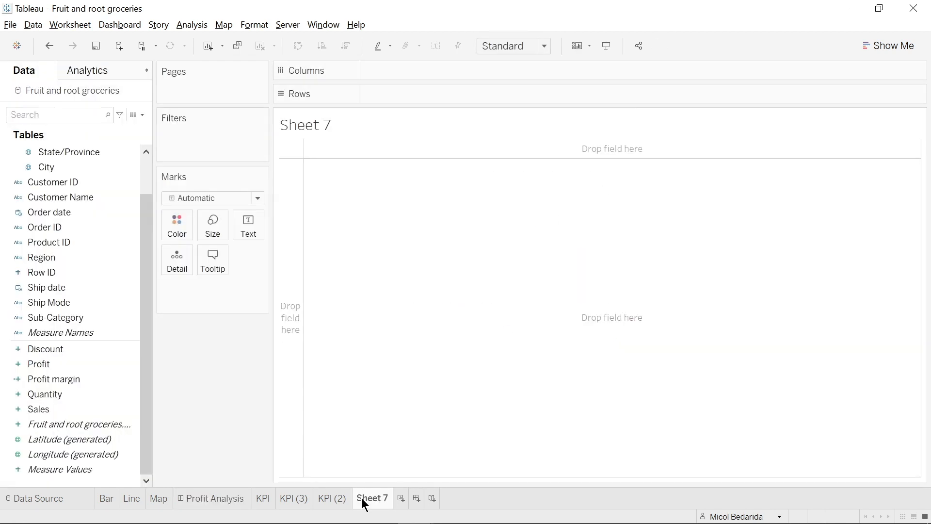
left_click_drag(88, 199, 429, 101)
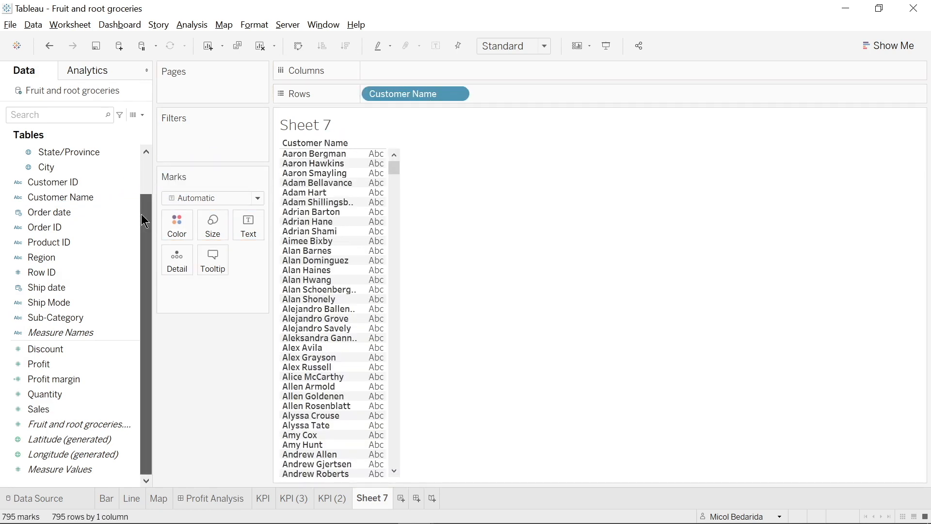
left_click_drag(144, 228, 148, 180)
left_click_drag(46, 152, 542, 96)
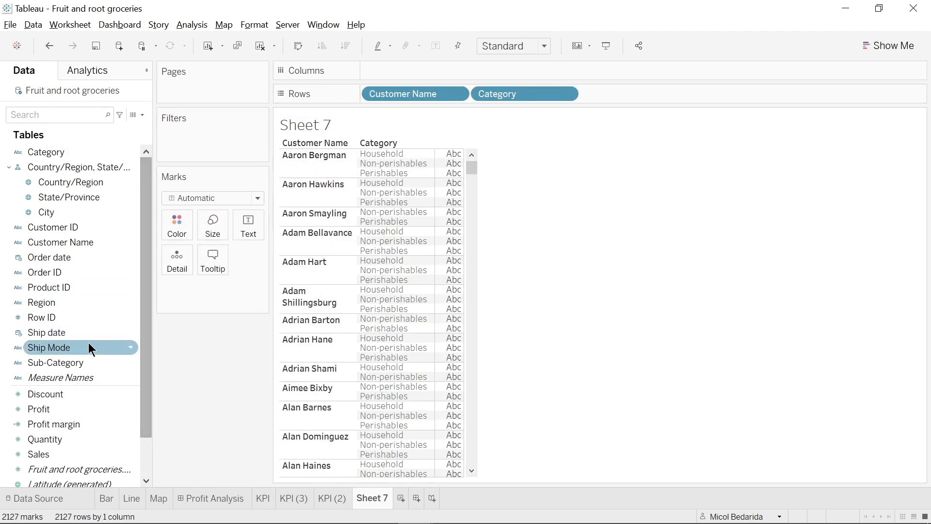
left_click(87, 362)
left_click_drag(86, 360, 674, 92)
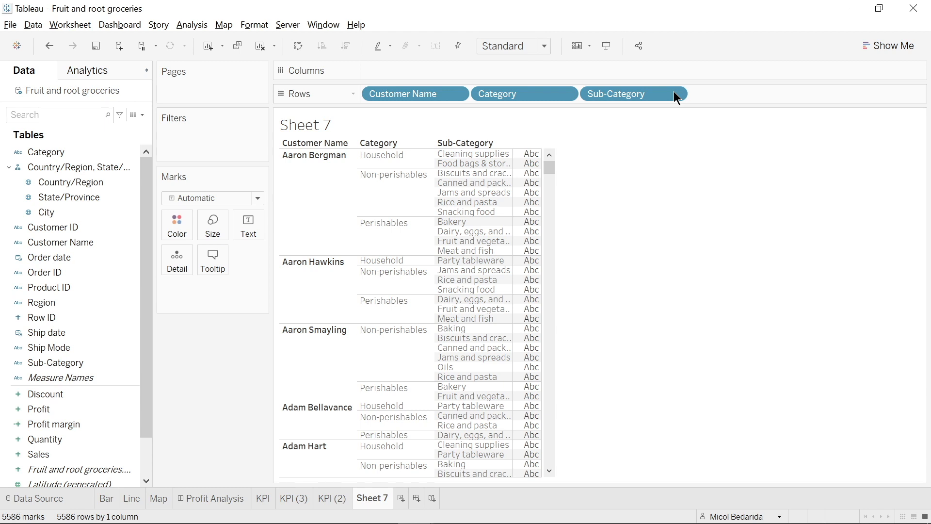
- Place Measure Names on Columns and Measure Values on the Text mark to fill the table
left_click_drag(78, 378, 438, 72)
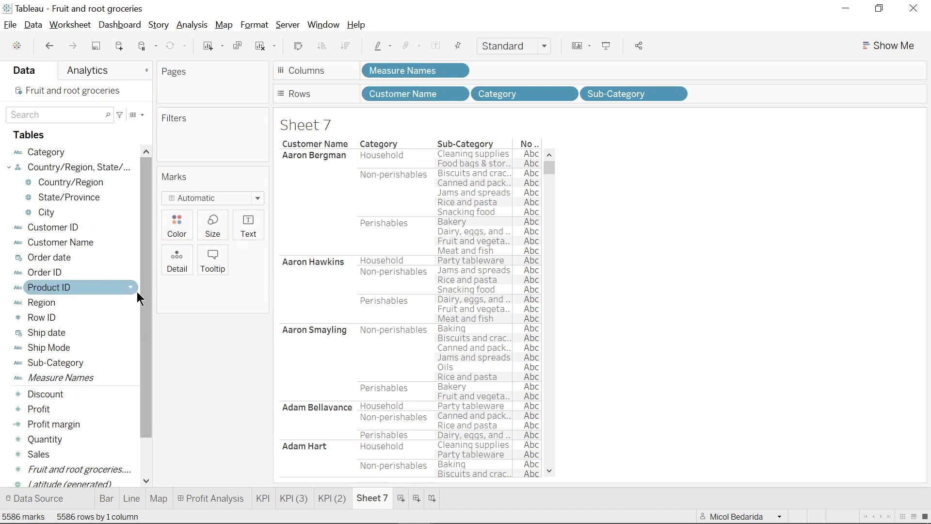
scroll(143, 293, "down", 1)
left_click_drag(63, 470, 246, 234)
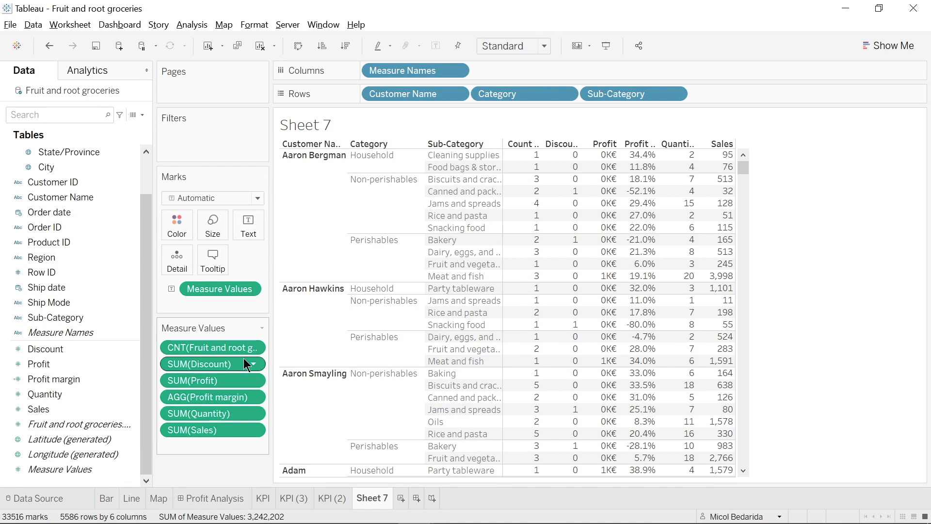
- Remove Profit margin, Discount and the row count from Measure Values, and order the remaining measures Quantity, Sales, Profit
left_click_drag(231, 401, 77, 391)
left_click_drag(211, 365, 97, 358)
left_click_drag(204, 347, 124, 358)
mouse_move(206, 366)
left_mouse_down()
mouse_move(203, 338)
mouse_move(210, 367)
mouse_move(207, 356)
left_mouse_up()
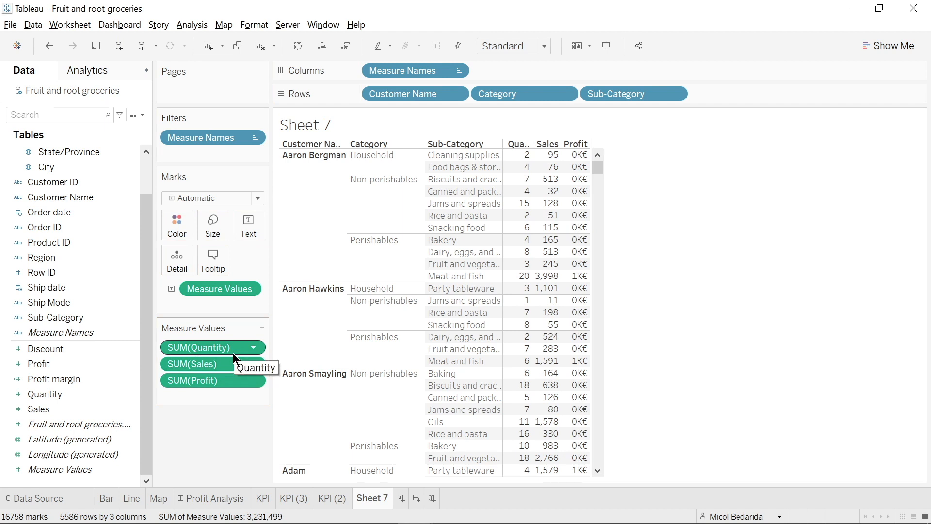
- Format the SUM(Sales) numbers as Currency (Standard) with the German (Germany) locale
left_click(254, 365)
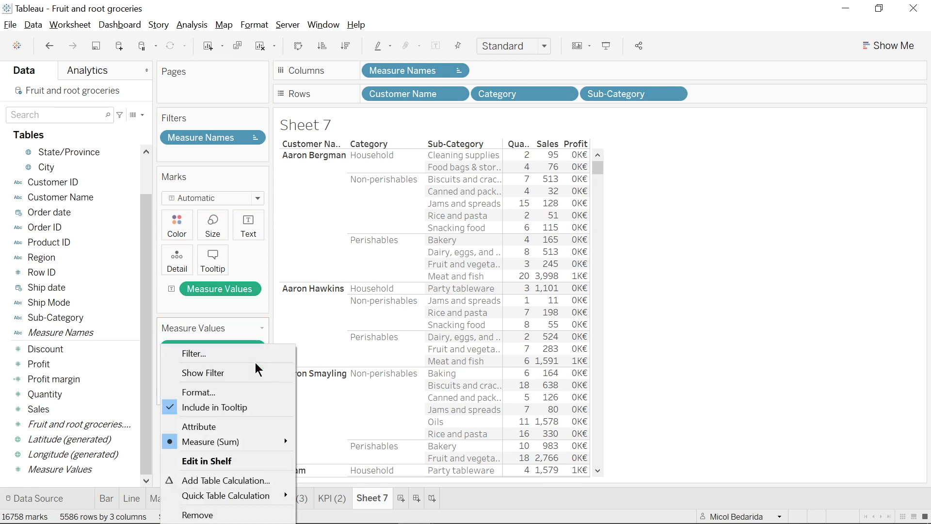
left_click(254, 392)
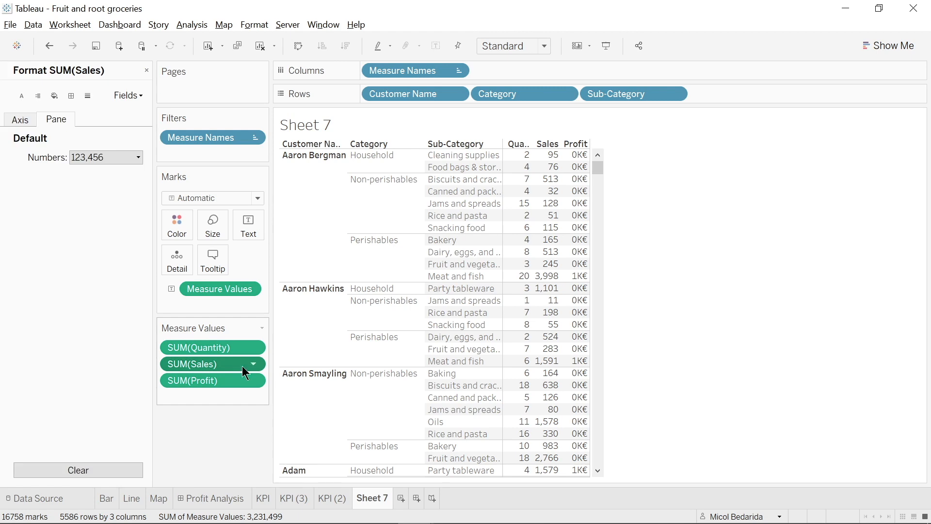
left_click(137, 159)
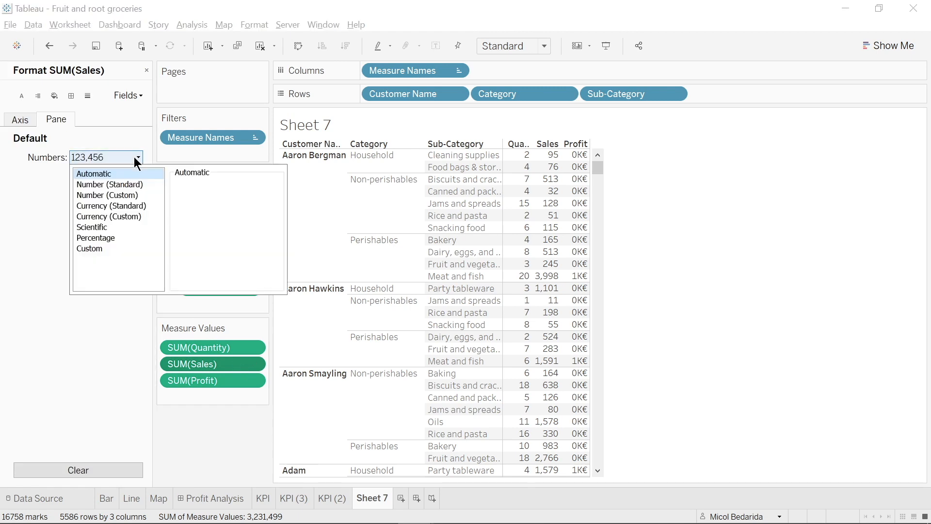
left_click(142, 207)
left_click(229, 199)
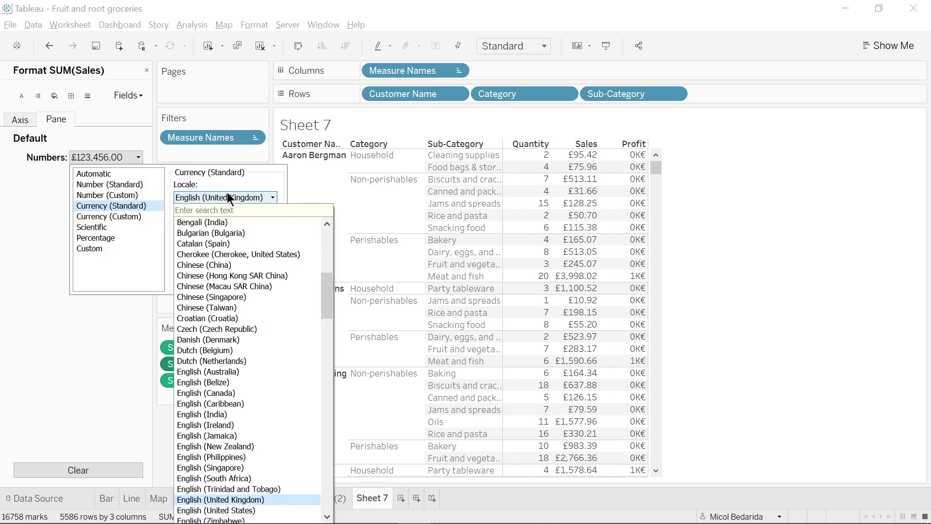
type("germ")
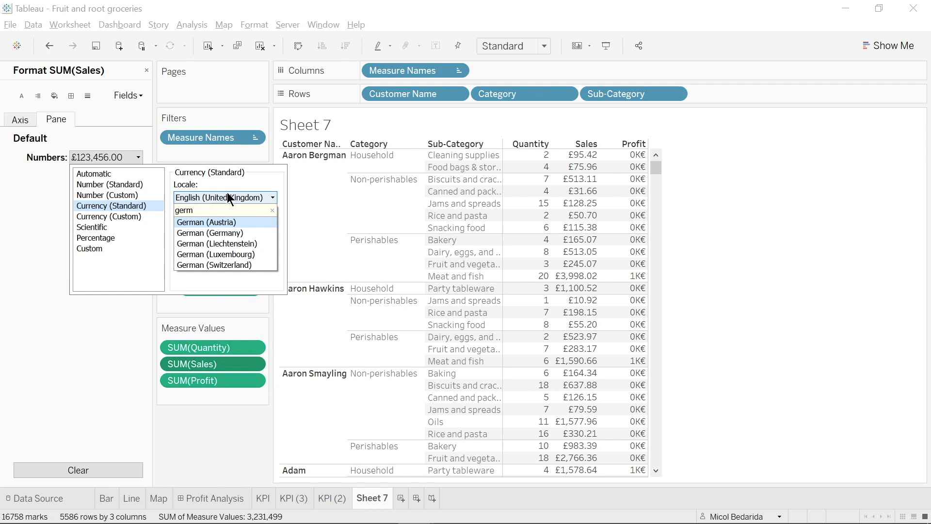
left_click(237, 233)
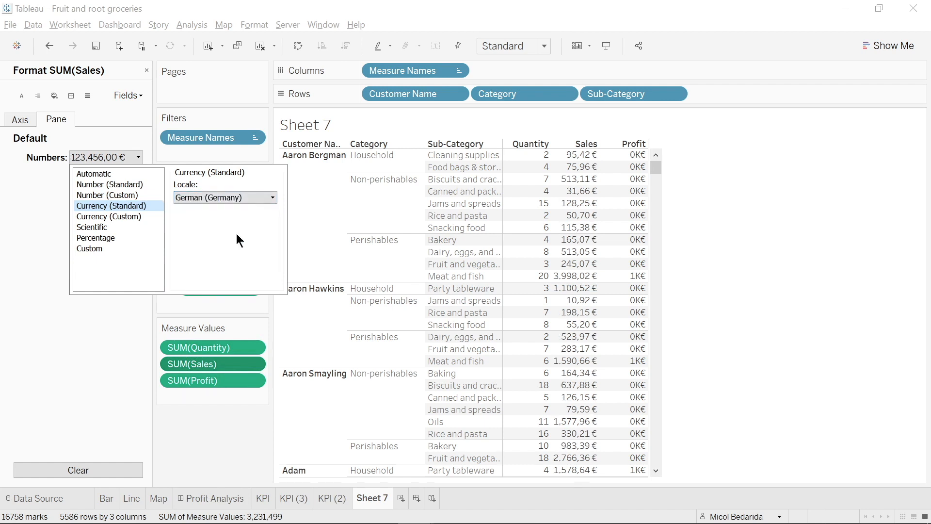
- Format the SUM(Profit) numbers as Currency (Standard) with the German (Germany) locale
left_click(254, 381)
left_click(259, 392)
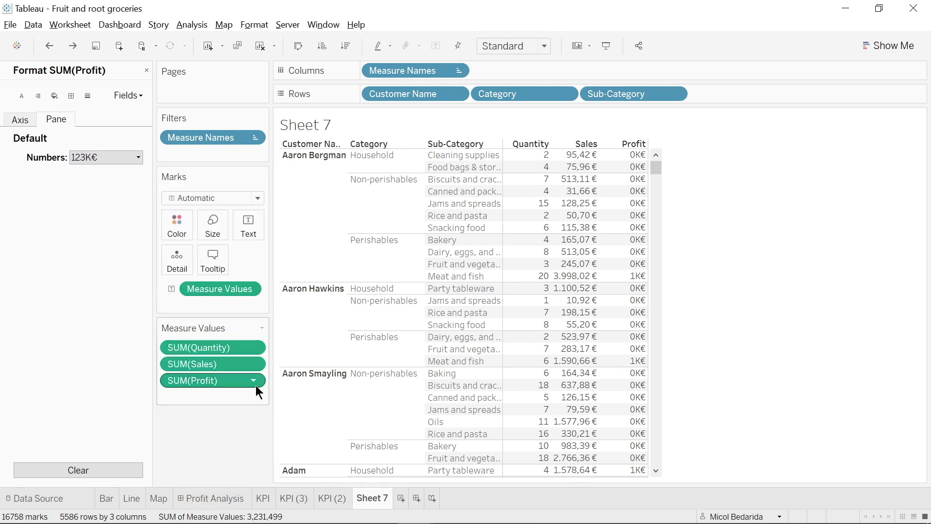
left_click(138, 157)
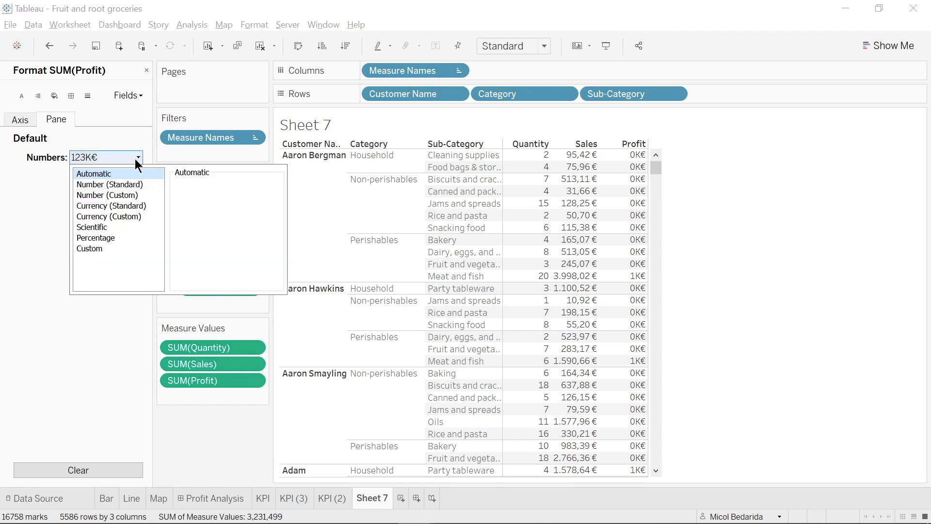
left_click(132, 205)
left_click(186, 195)
type("germ")
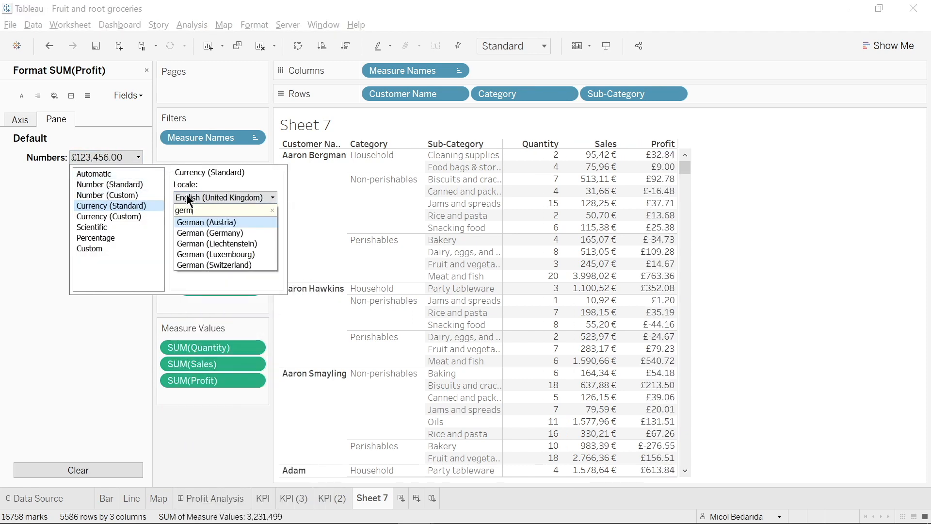
key("Down")
key("Return")
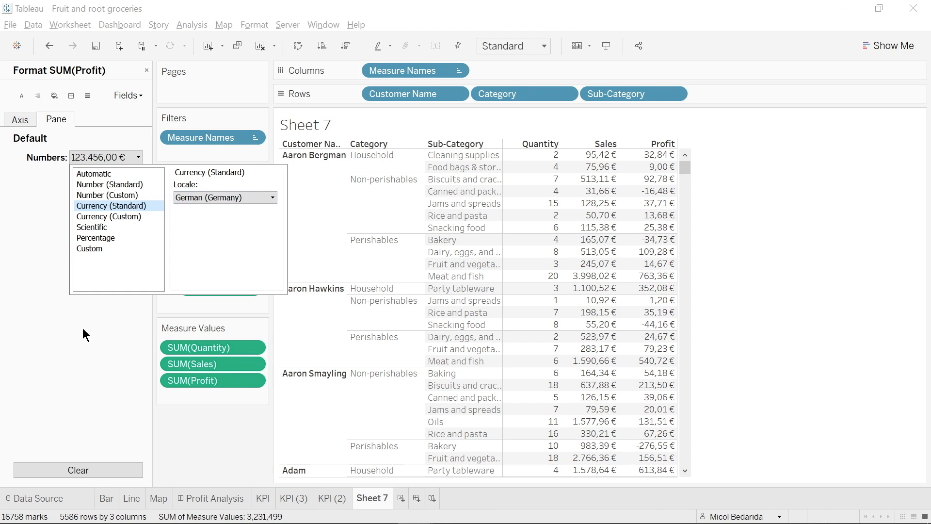
- Rename Sheet 7 to Table and move the Profit Analysis dashboard behind it as the last sheet
right_click(380, 500)
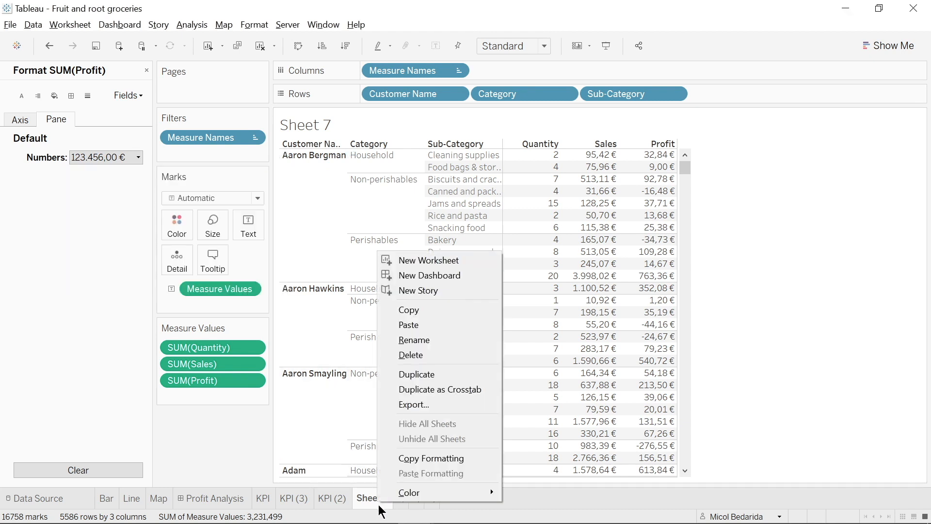
left_click(431, 341)
type("Ta")
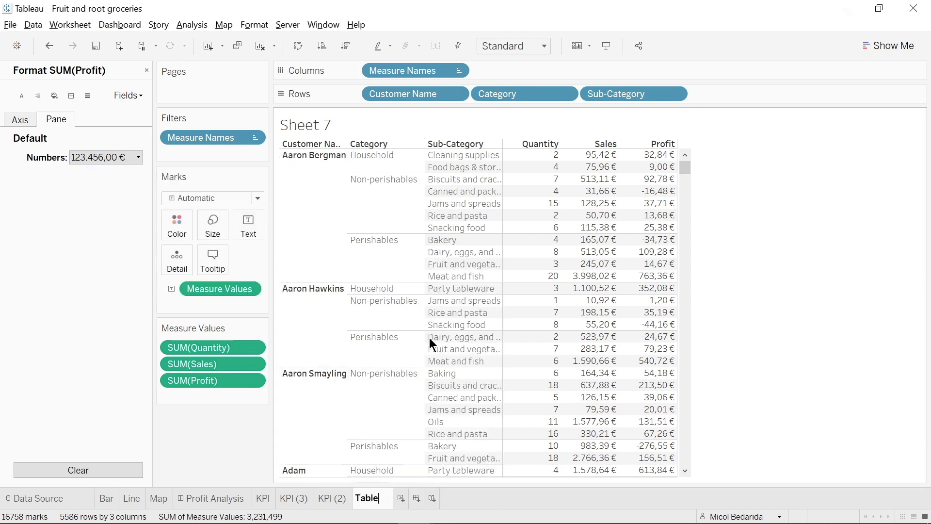
type("ble")
key("Return")
left_click_drag(219, 503, 383, 502)
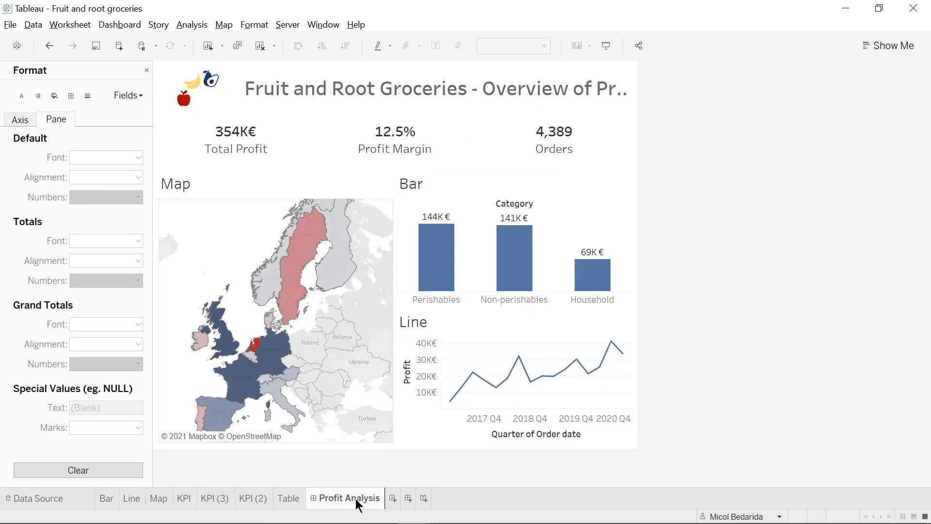
- Add the Table sheet to the dashboard across the full width below the charts and set its fit to Fit Width
left_click(147, 71)
left_click_drag(37, 291, 400, 434)
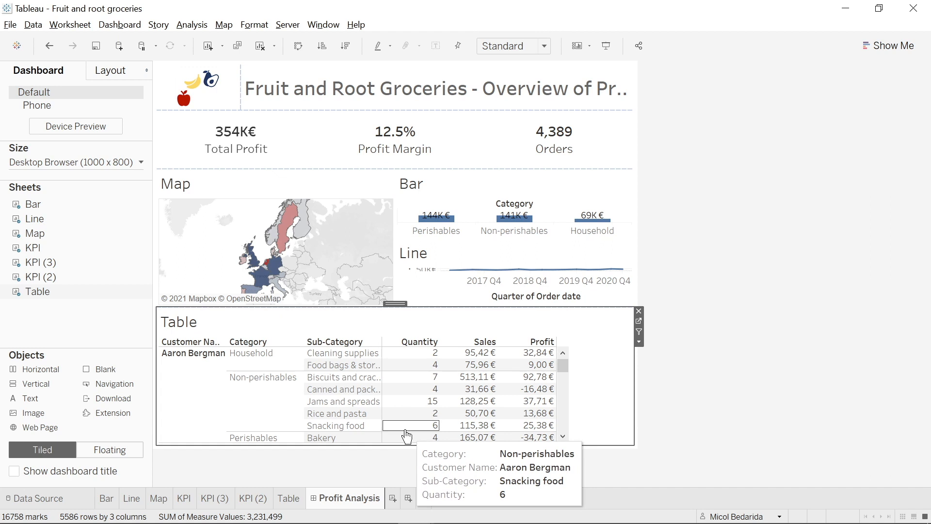
left_click(640, 345)
mouse_move(756, 282)
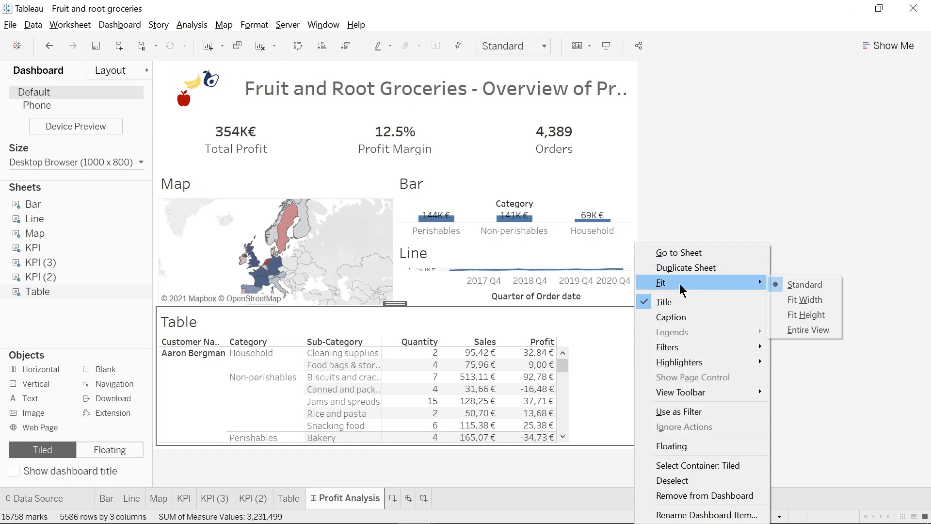
left_click(805, 299)
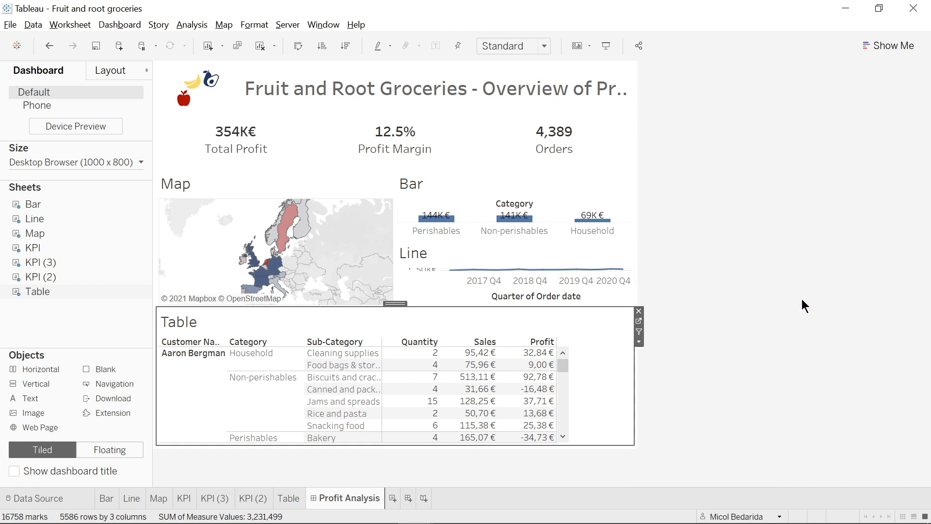
- Hide the table's title, then reduce the table's height and widen its Customer Name column to show the full heading
left_click(642, 344)
left_click(664, 305)
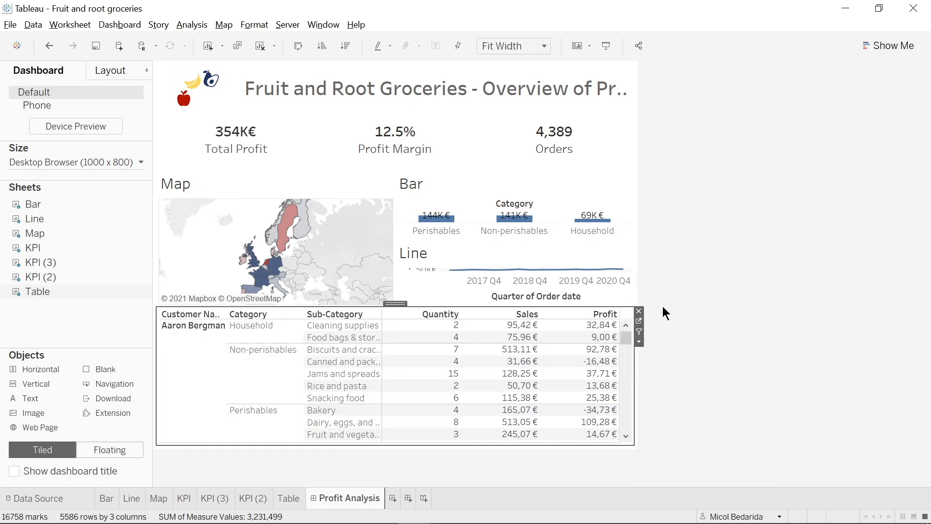
left_click_drag(509, 307, 471, 348)
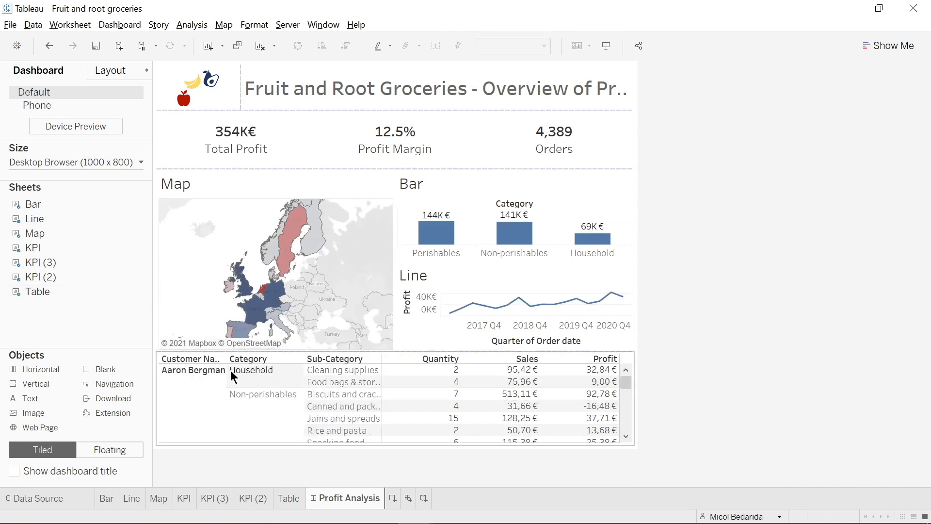
left_click_drag(225, 373, 249, 379)
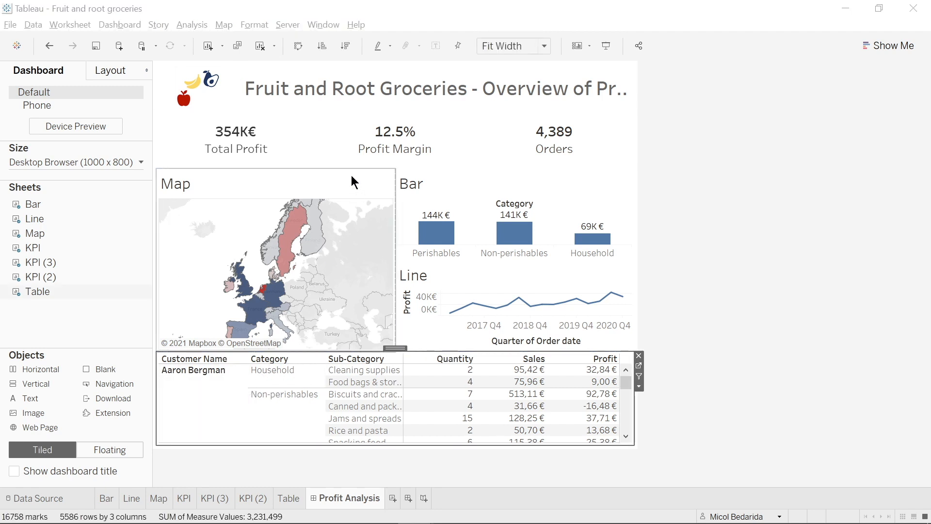
- Change the map's title to "Profit by Country"
double_click(184, 186)
left_click_drag(276, 327, 181, 317)
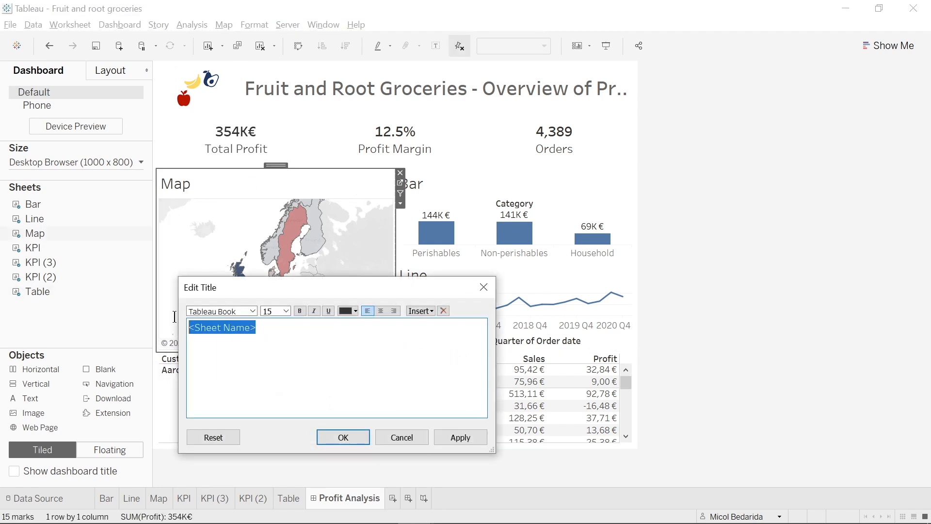
type("Profi")
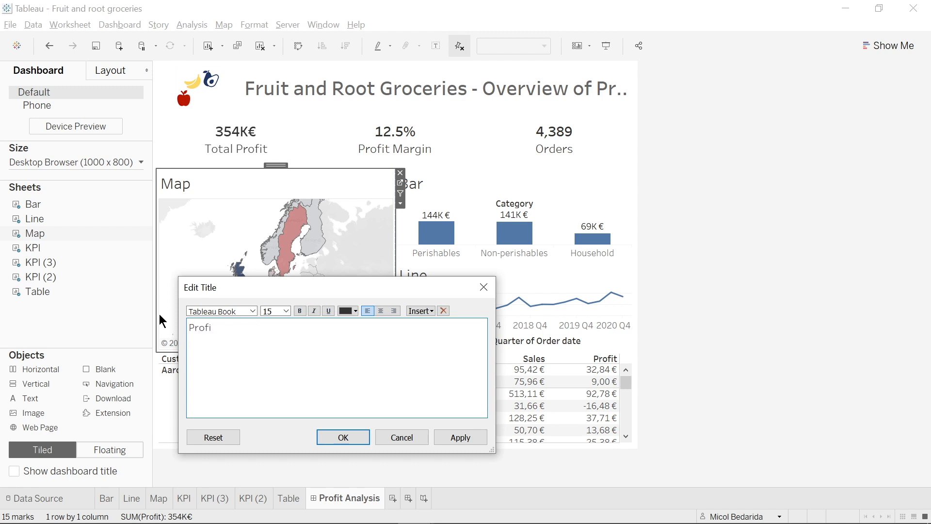
type("t by Country")
left_click(343, 437)
- Change the bar chart's title to "Profit by Category" and hide its Category field label
left_click(598, 187)
double_click(422, 191)
type("P")
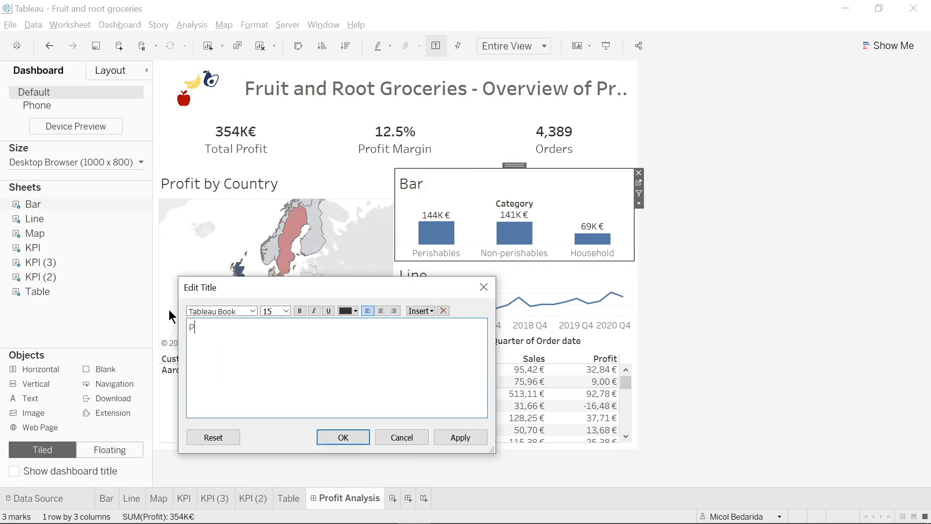
type("rofit by Category")
left_click(355, 441)
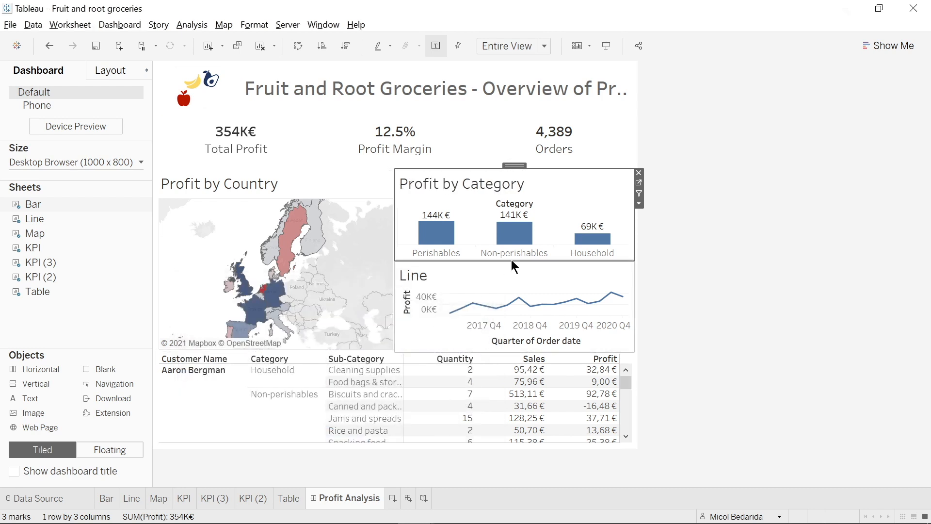
right_click(518, 204)
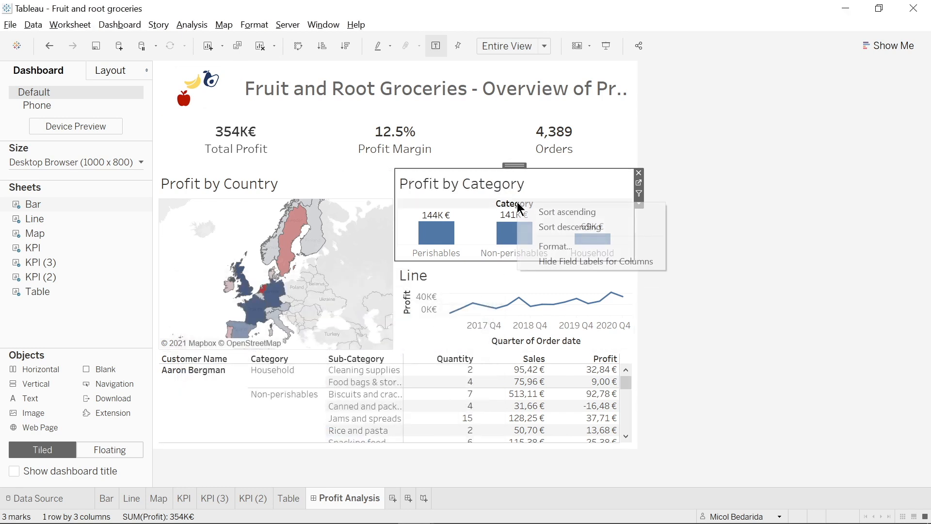
left_click(564, 262)
- Change the line chart's title to "Profit by Quarter"
left_click(457, 270)
double_click(443, 275)
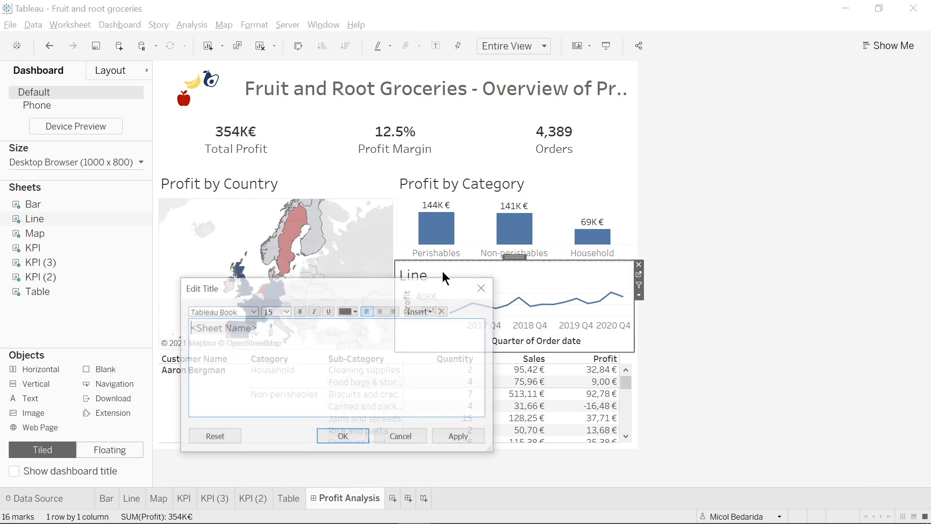
key("ctrl+a")
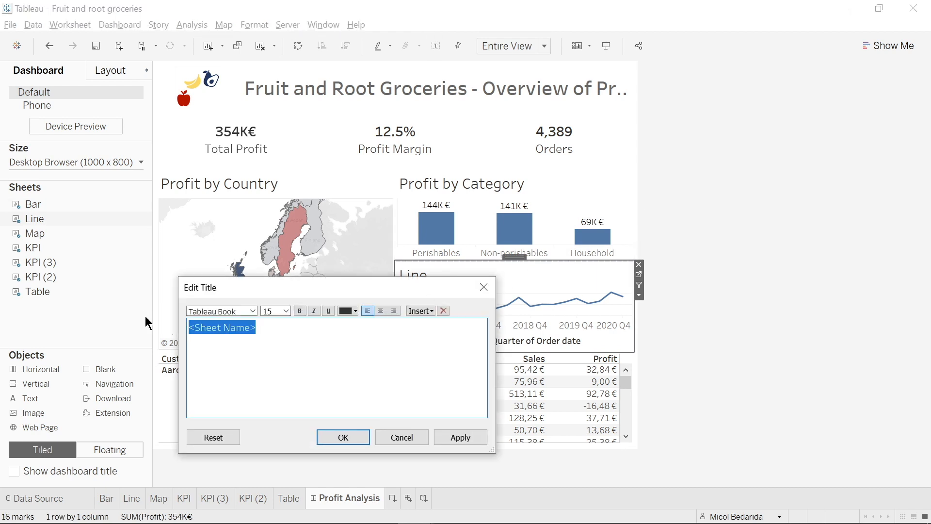
type("Profit ")
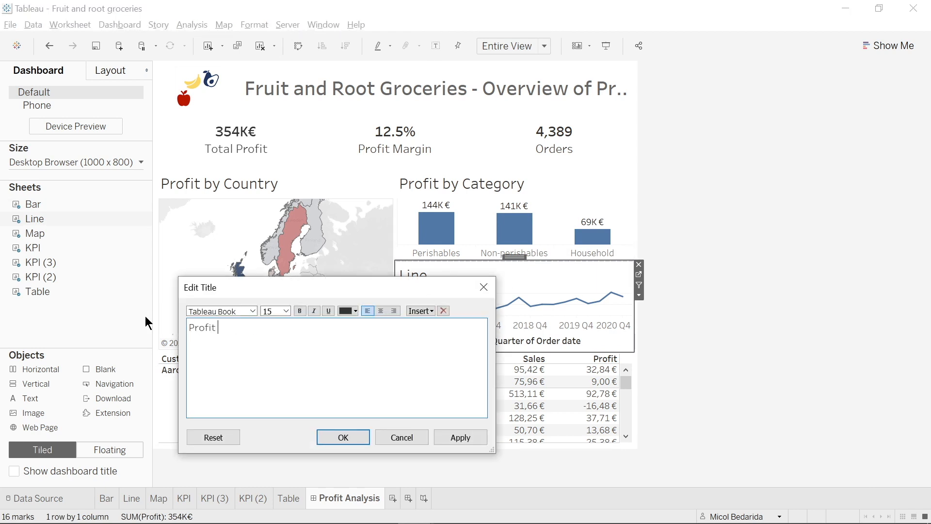
type("by Quarter")
left_click(343, 437)
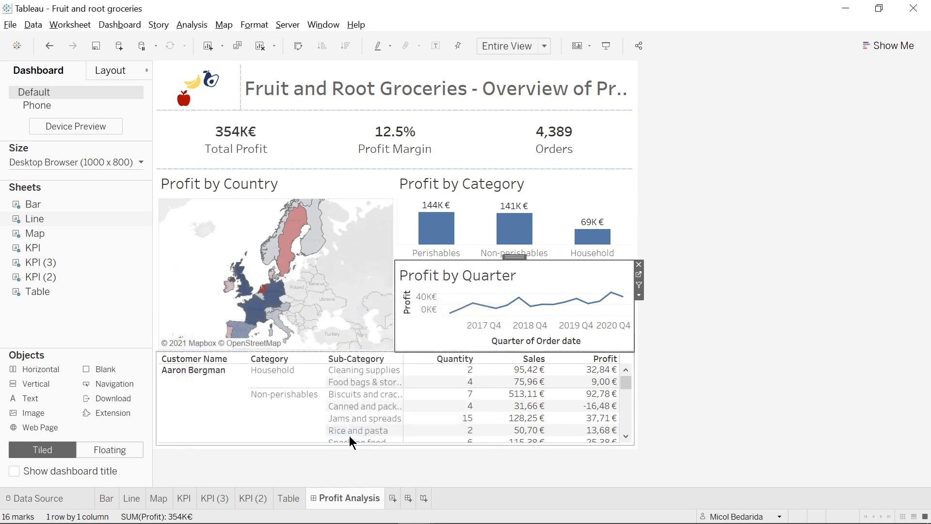
- Hide the headers of the Profit axis and the Quarter of Order date axis in the line chart
right_click(431, 301)
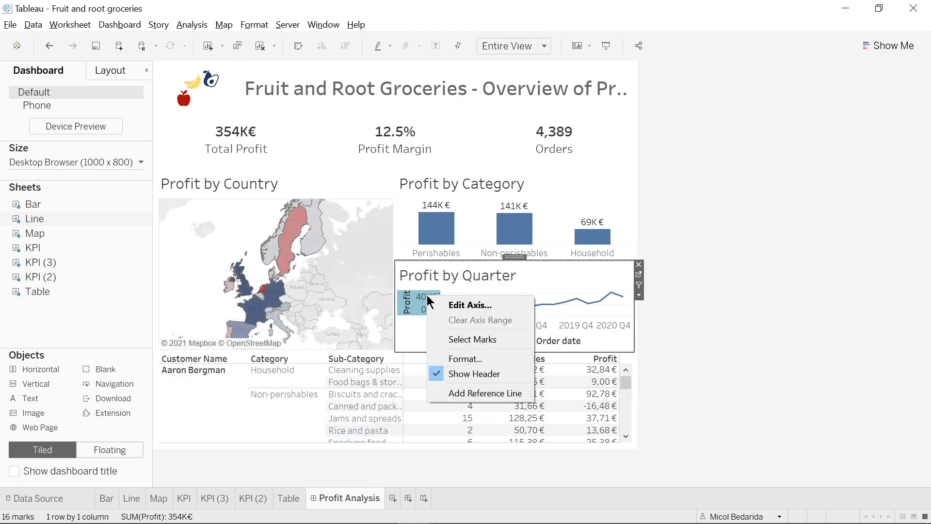
left_click(458, 370)
right_click(477, 329)
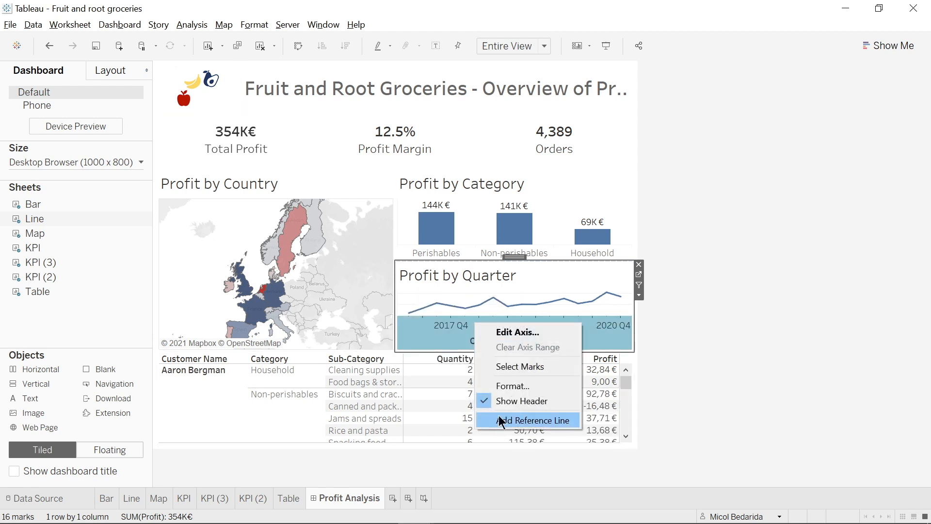
left_click(500, 401)
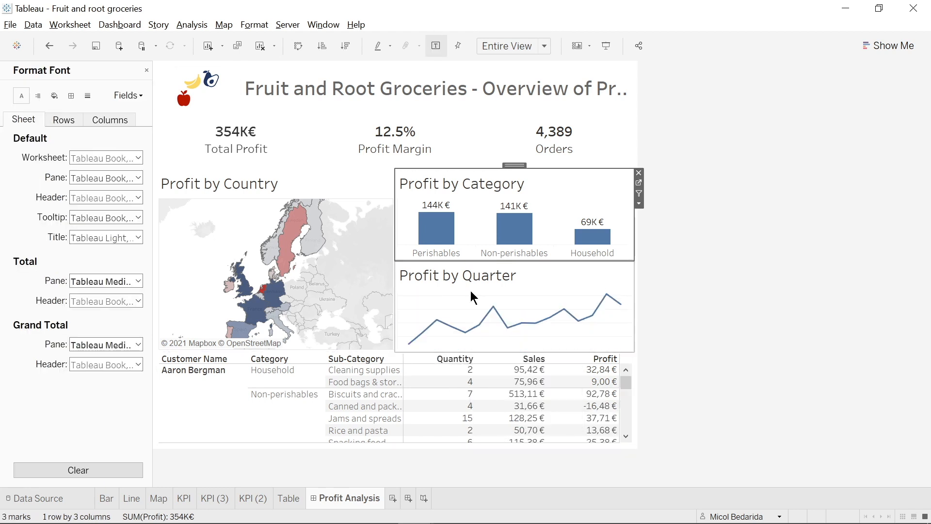
- Recolor the bars on the Bar sheet dark navy using a color sampled from the screen, and return to the dashboard
left_click(639, 185)
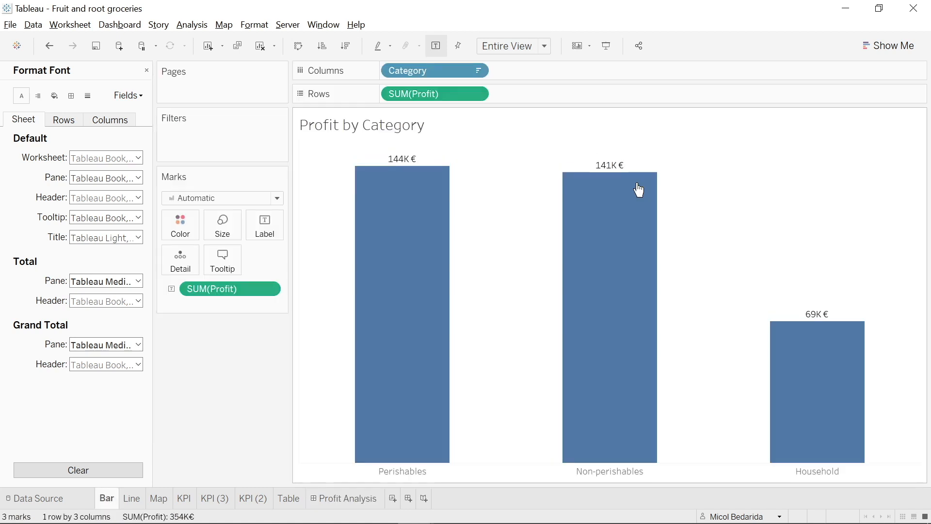
left_click(186, 226)
left_click(227, 352)
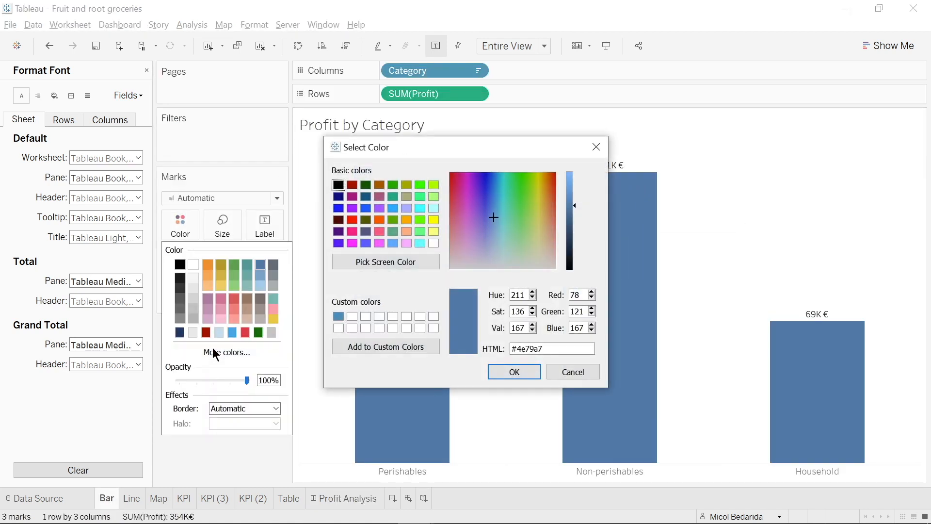
left_click(386, 261)
left_click(504, 377)
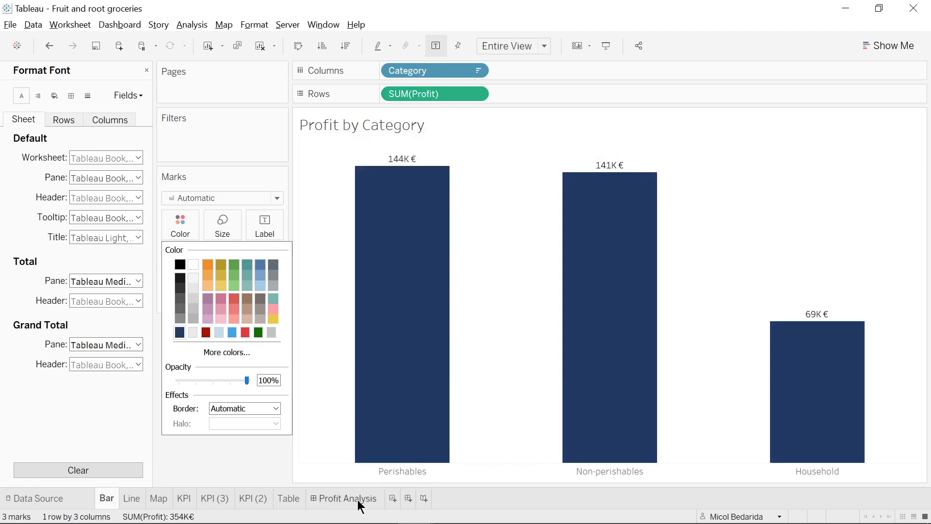
left_click(357, 499)
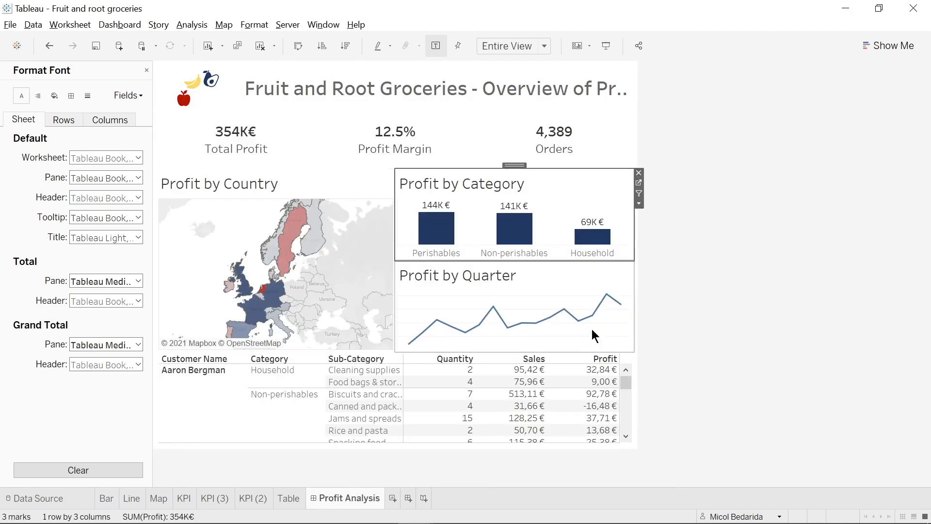
- Recolor the line on the Line sheet with the dark navy custom color, and return to the dashboard
left_click(596, 293)
left_click(639, 275)
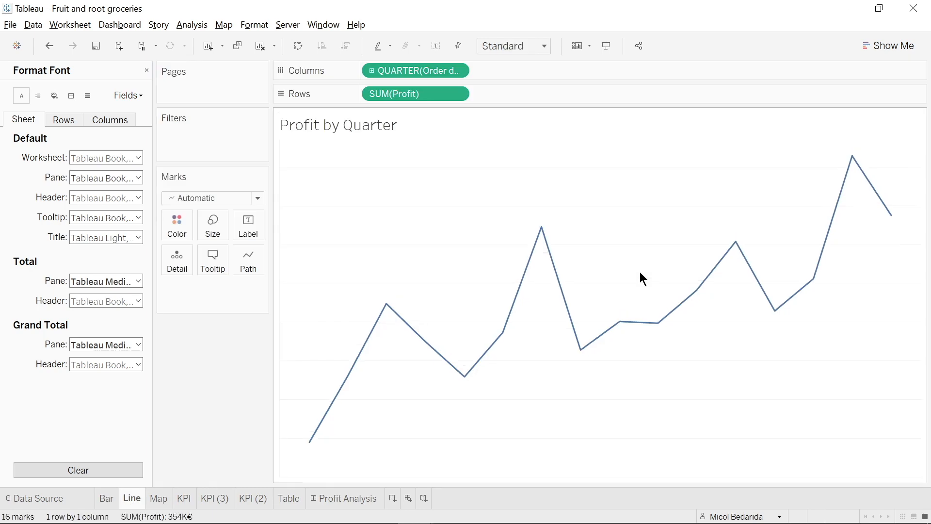
left_click(177, 224)
left_click(180, 332)
left_click(352, 498)
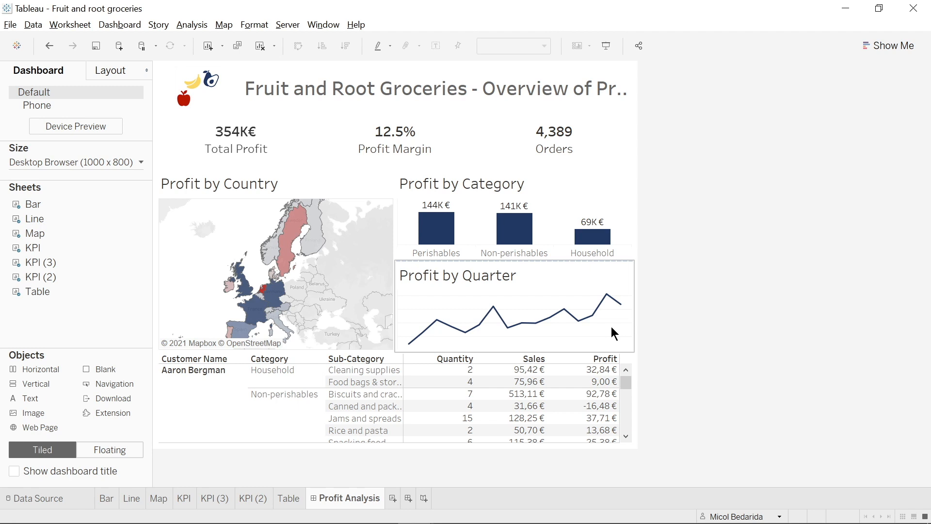
- Set the font of the whole workbook to Bahnschrift Light Condensed
left_click(254, 25)
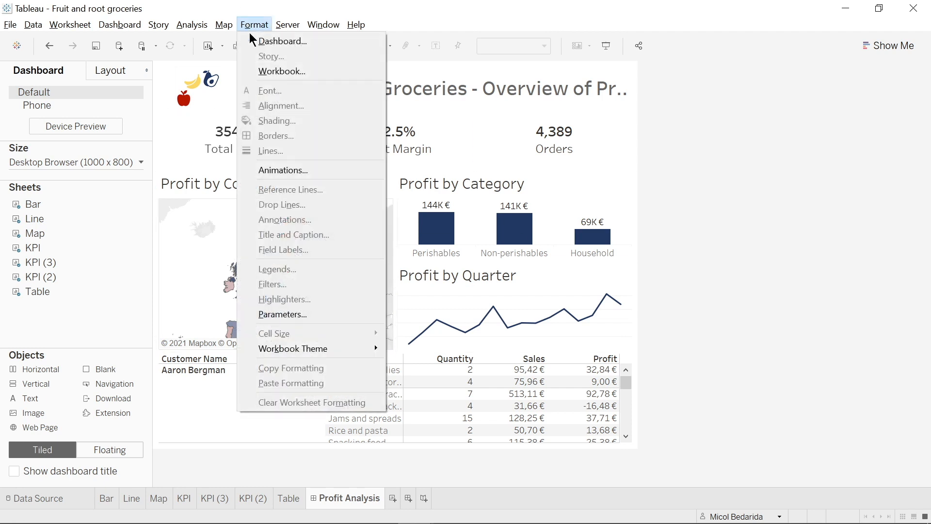
left_click(265, 73)
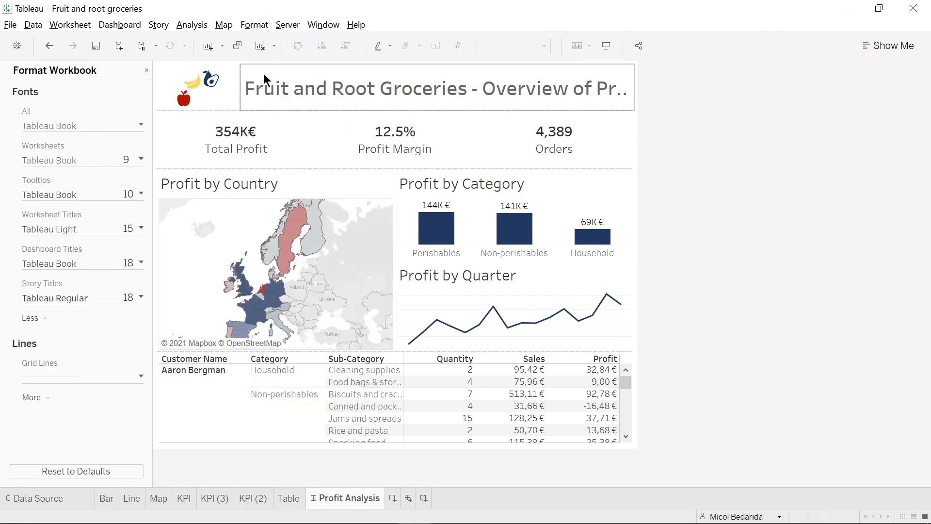
left_click(92, 127)
left_click(134, 151)
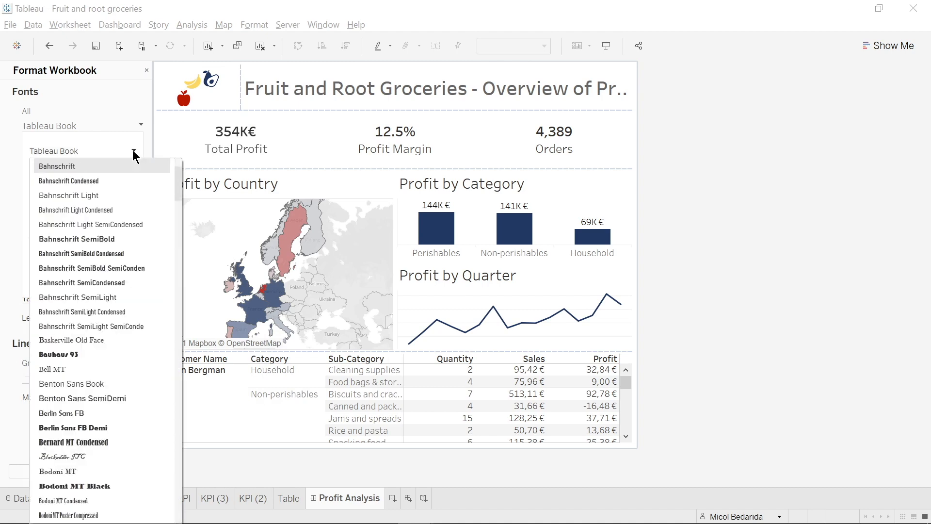
left_click(129, 210)
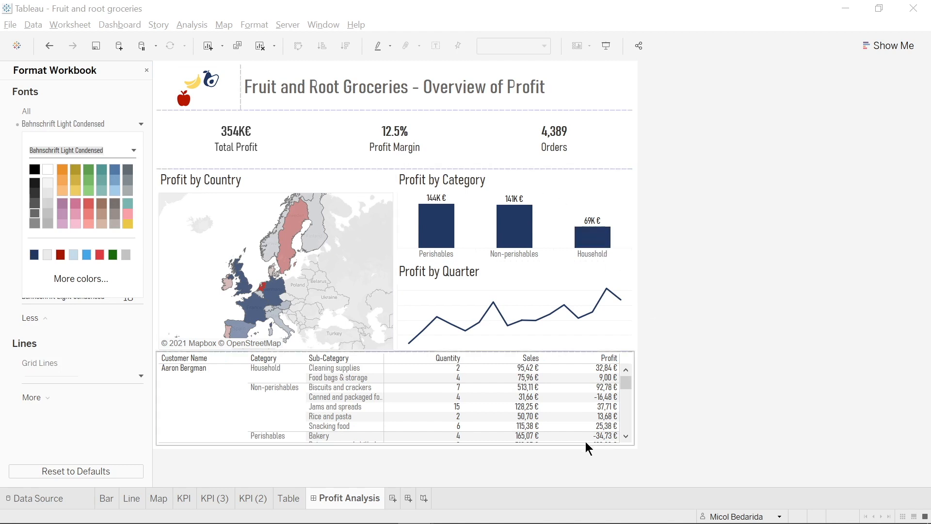
- Set the workbook-wide font size of the worksheet titles to 12
mouse_move(570, 253)
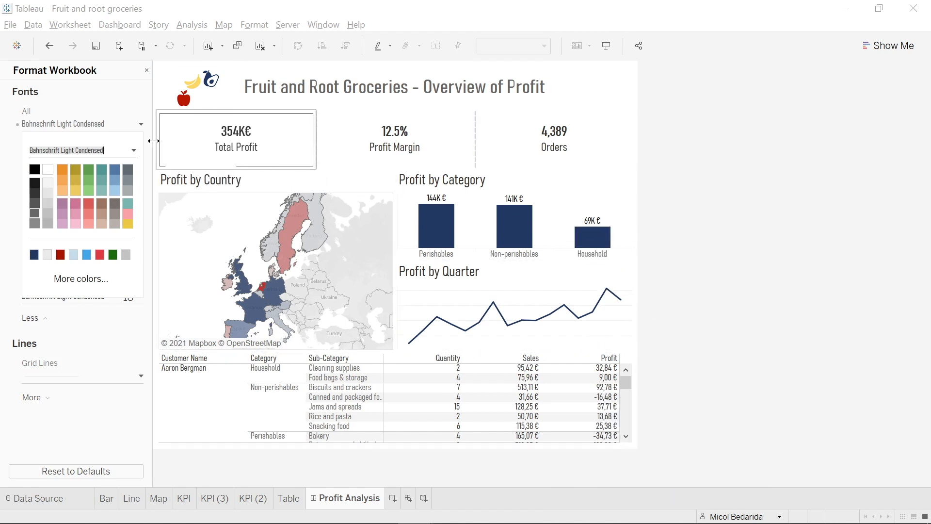
left_click(131, 130)
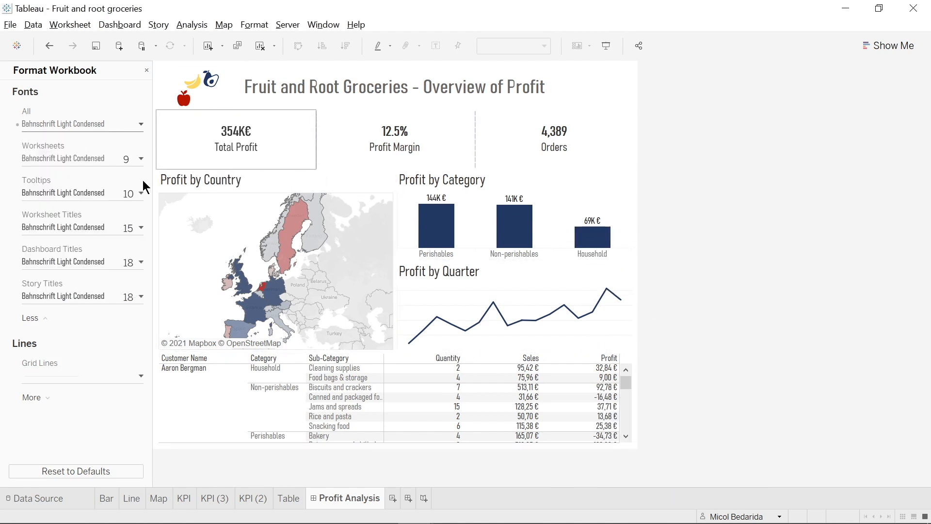
left_click(139, 229)
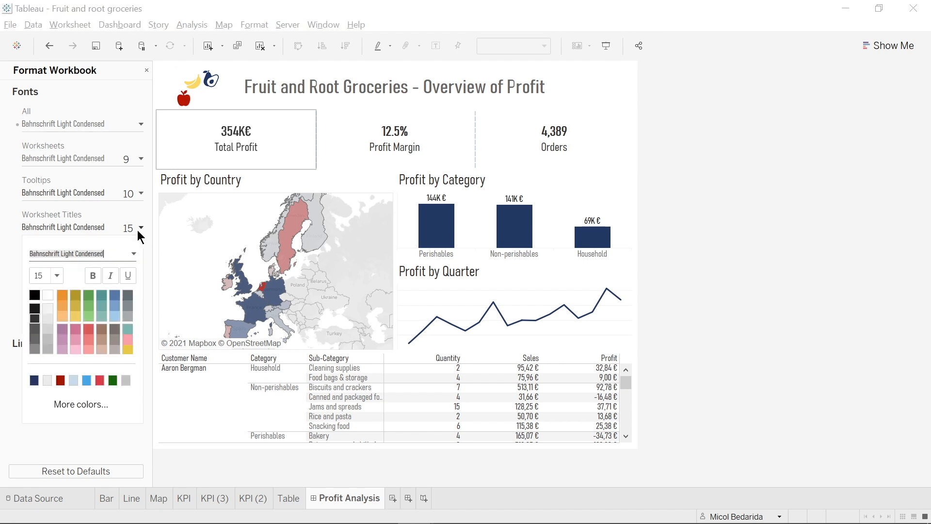
left_click(58, 274)
left_click(45, 325)
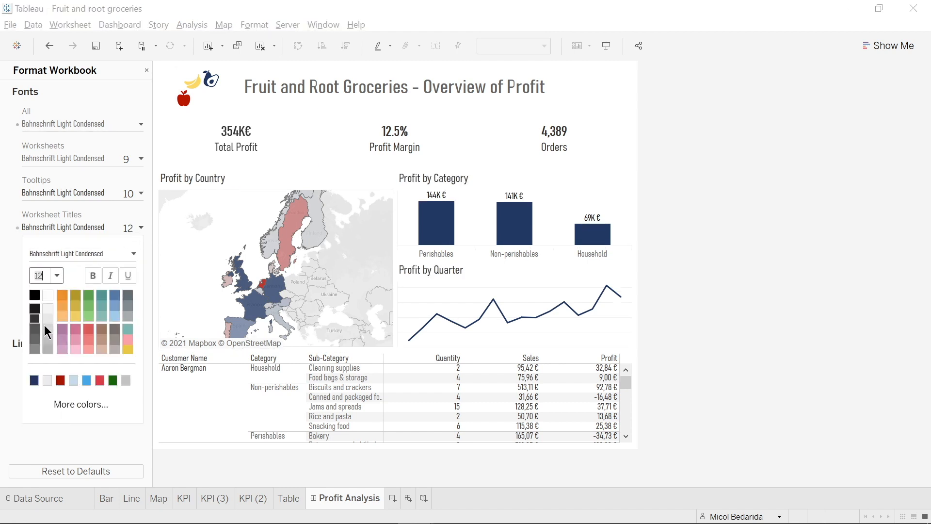
left_click(781, 197)
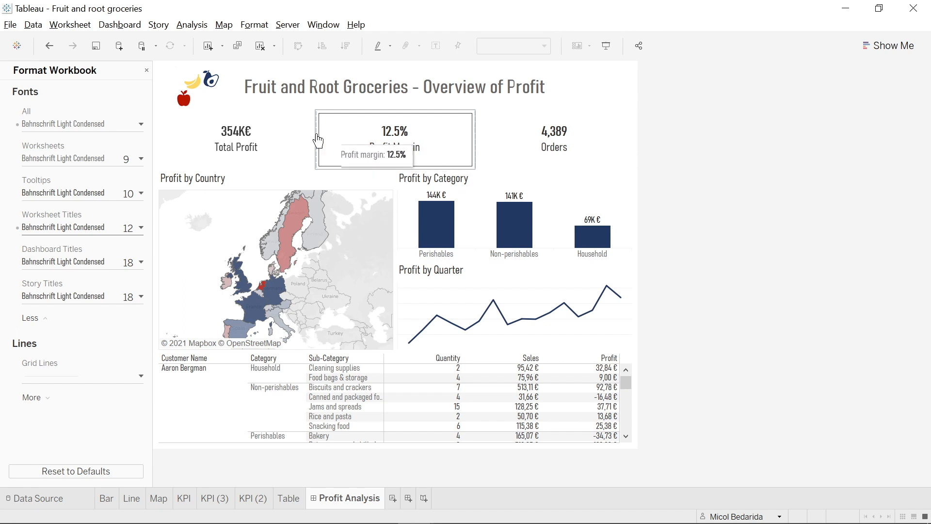
- Shade the worksheet background of the Total Profit KPI light gray
right_click(281, 152)
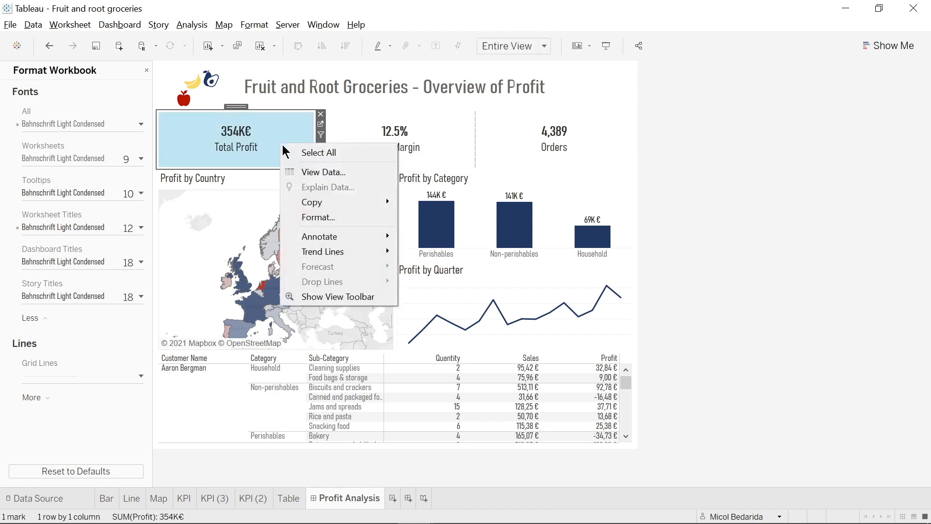
left_click(312, 216)
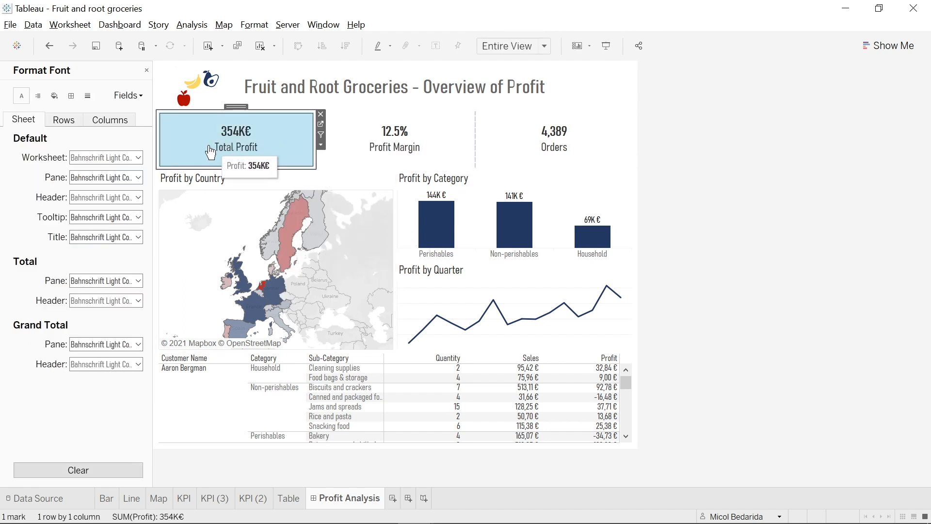
left_click(53, 95)
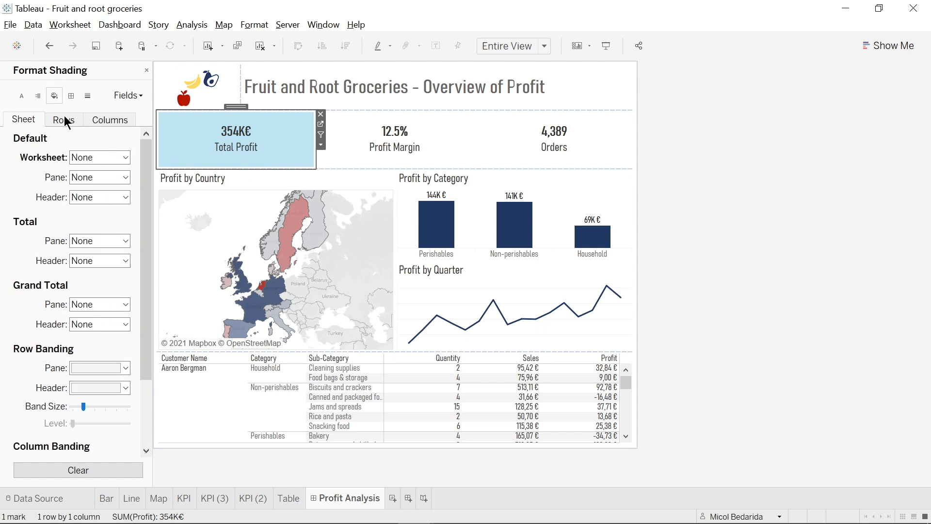
left_click(96, 157)
left_click(90, 214)
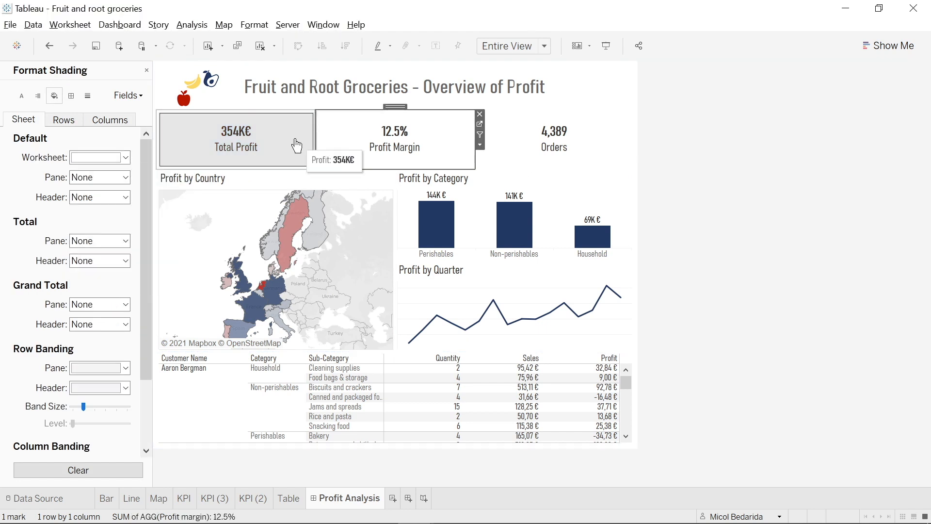
- Copy the formatting of the KPI sheet to the KPI (3) and KPI (2) sheets, and return to the Profit Analysis dashboard
mouse_move(297, 146)
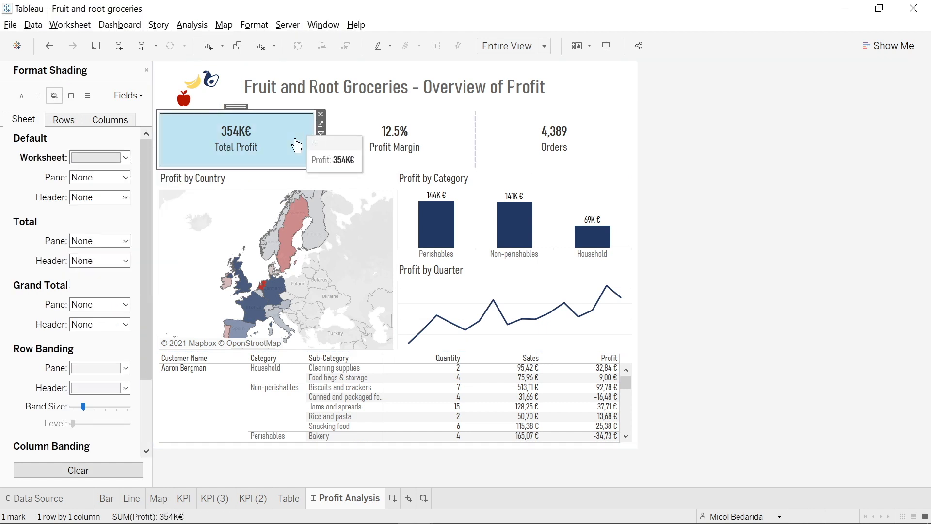
left_click(321, 124)
right_click(179, 499)
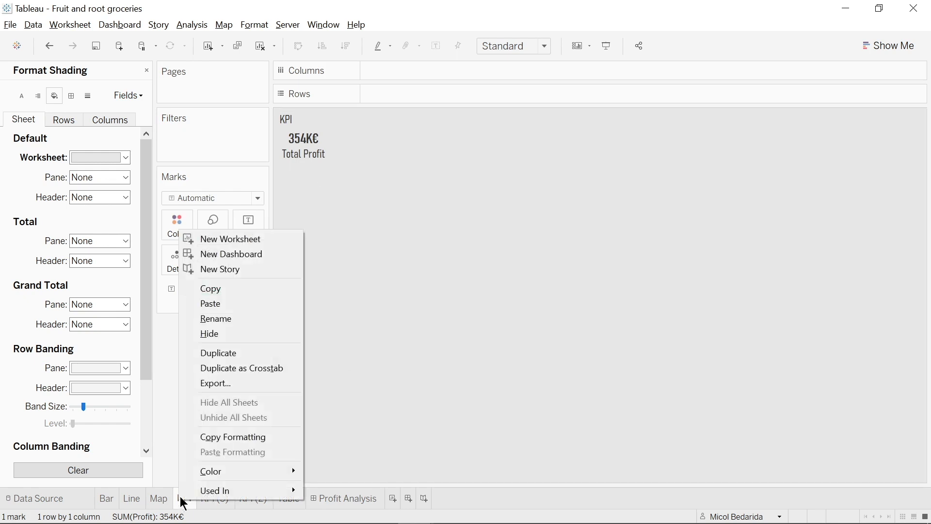
left_click(203, 439)
right_click(220, 500)
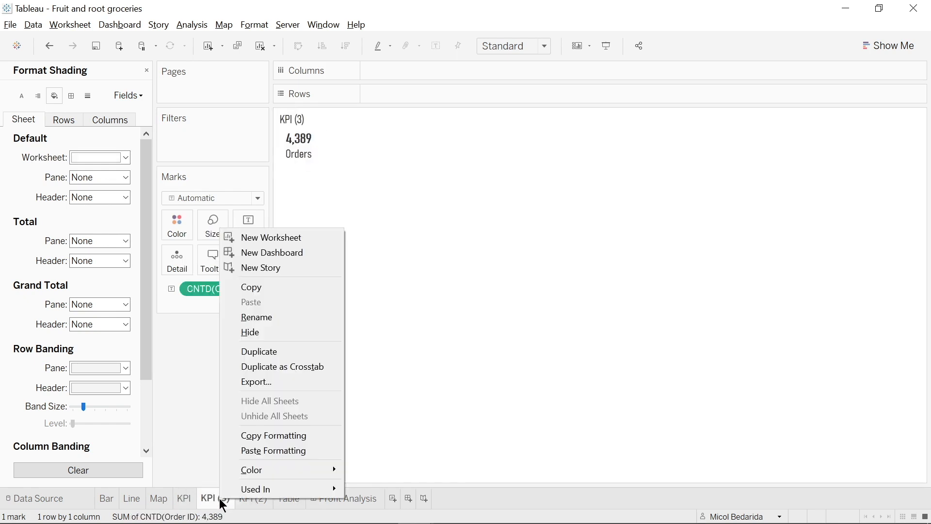
left_click(252, 452)
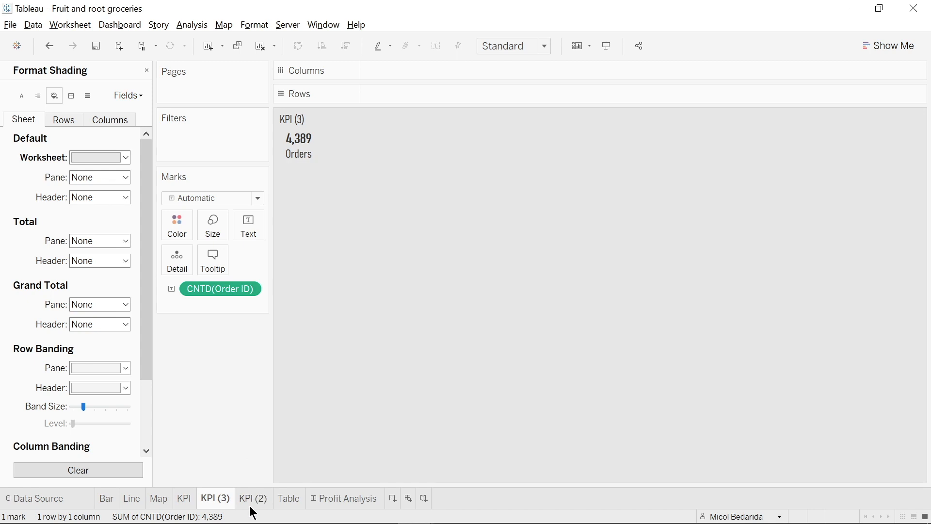
right_click(251, 503)
left_click(291, 455)
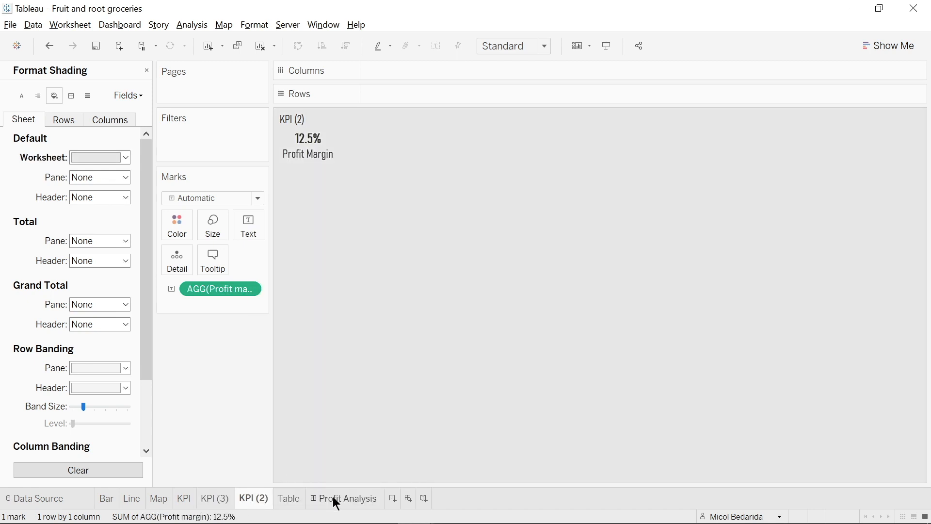
left_click(342, 499)
left_click(738, 276)
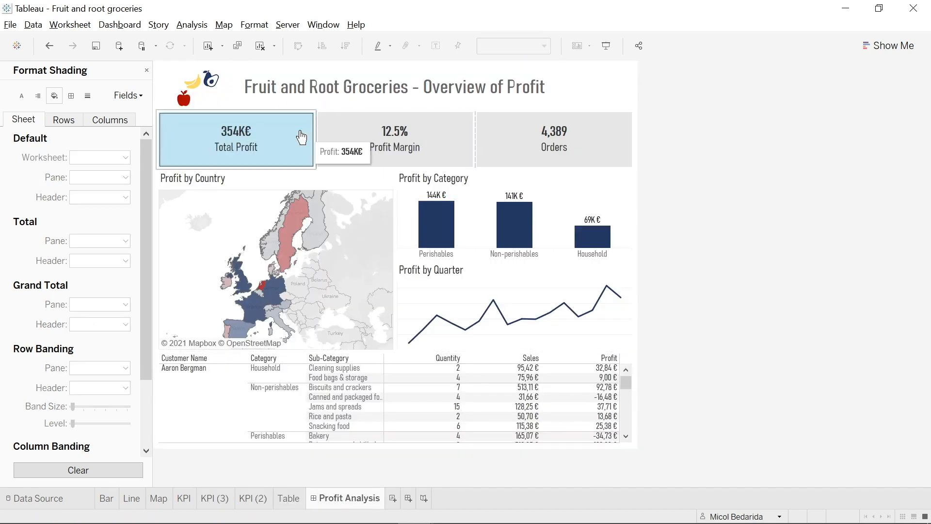
left_click(276, 141)
left_click(723, 138)
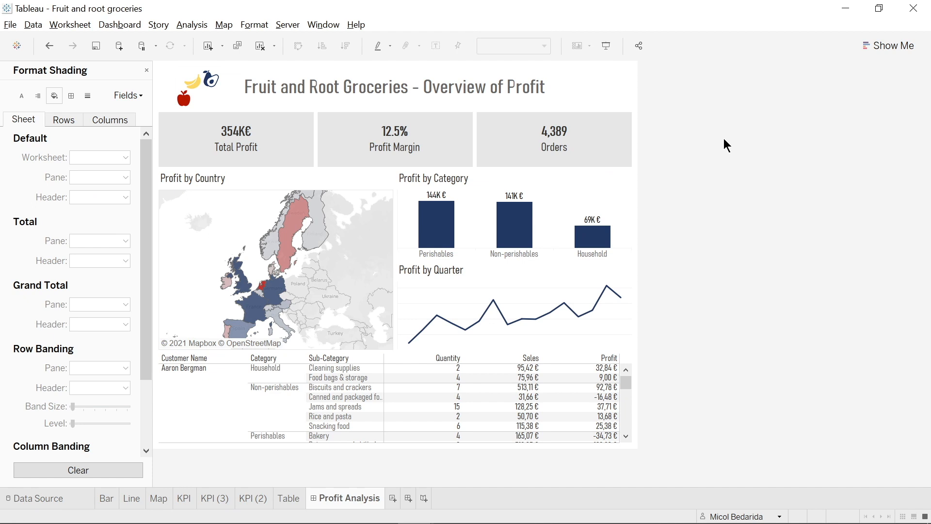
- Set the outer padding of the Profit by Country map to 10 on all sides in the dashboard layout
left_click(248, 175)
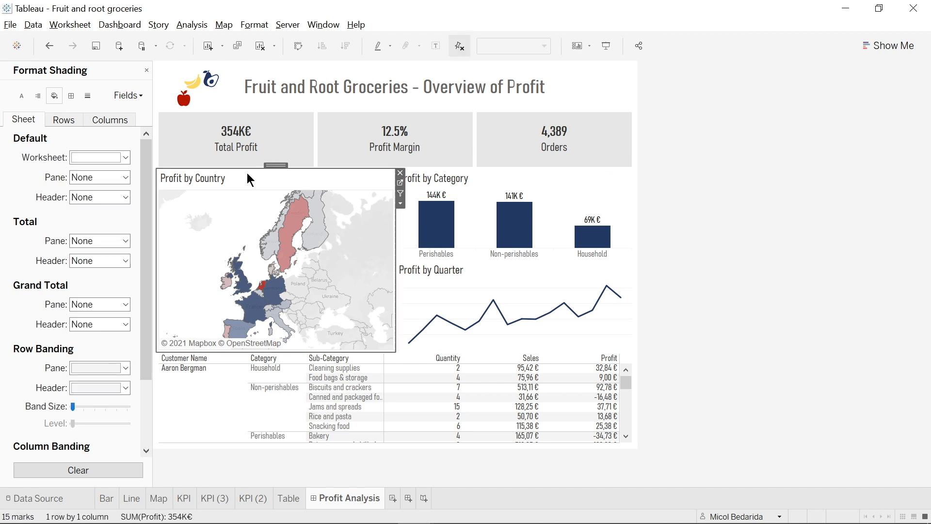
left_click(147, 70)
left_click(107, 76)
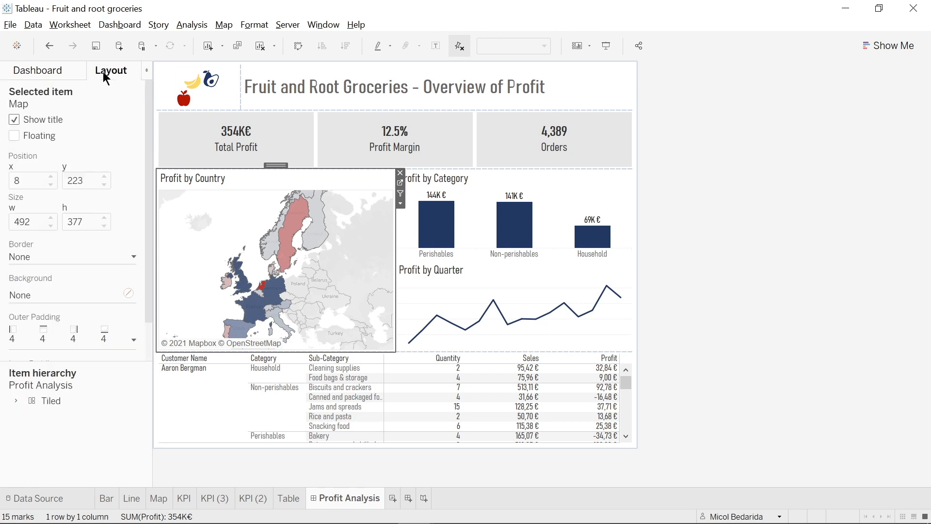
left_click(133, 341)
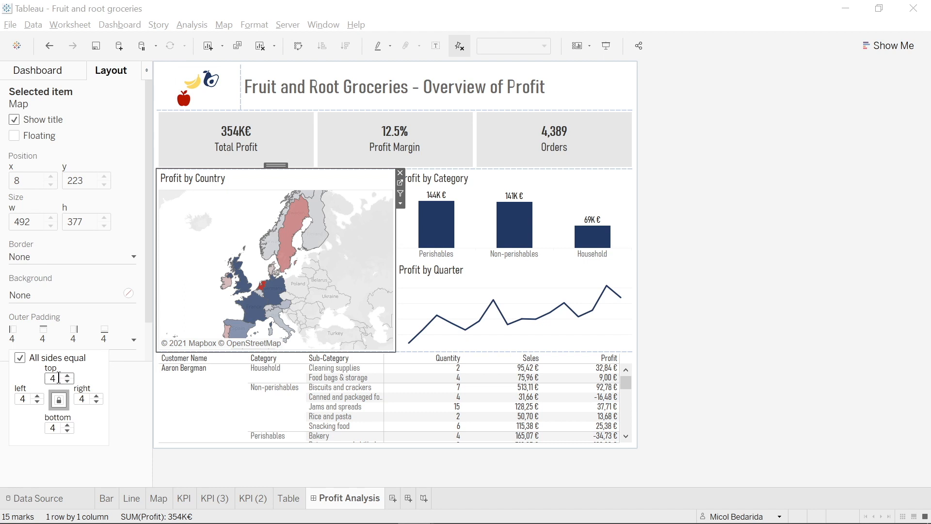
type("10")
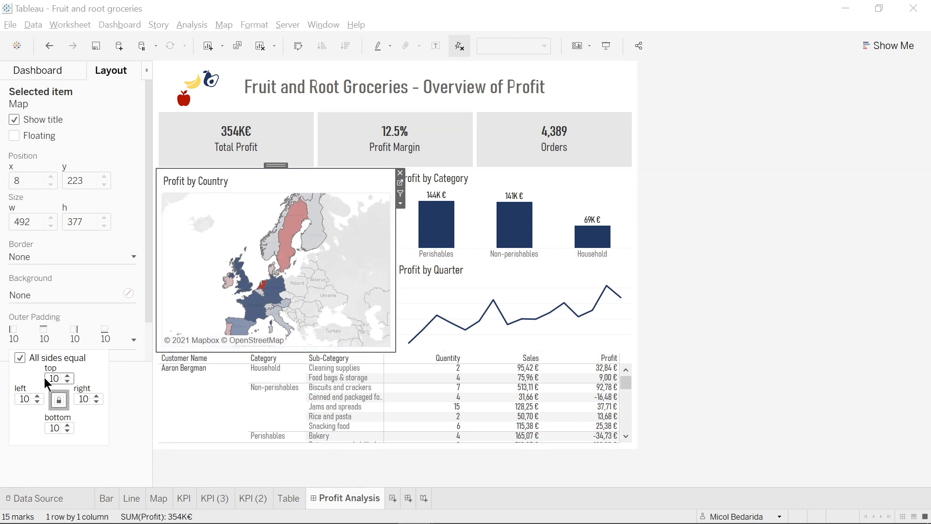
- Set the outer padding of the Profit by Category and Profit by Quarter charts to 10 on all sides
left_click(594, 211)
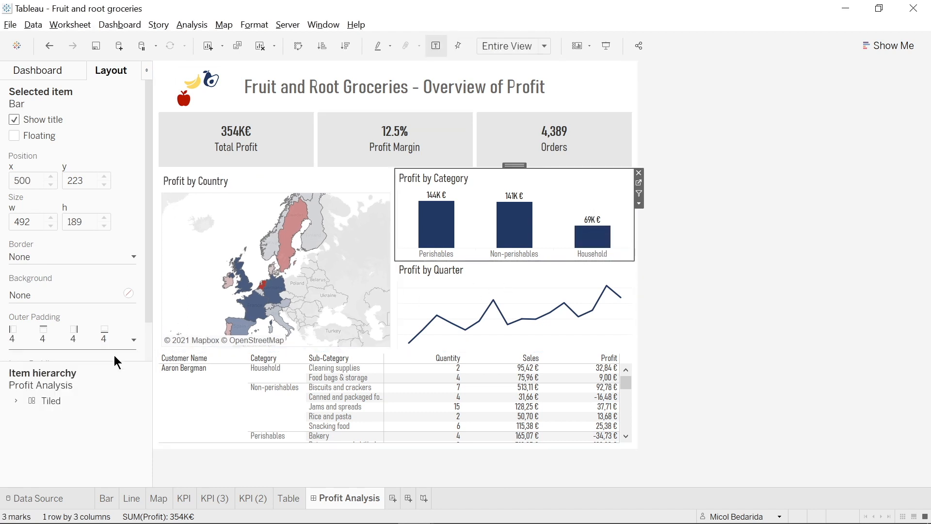
left_click(134, 339)
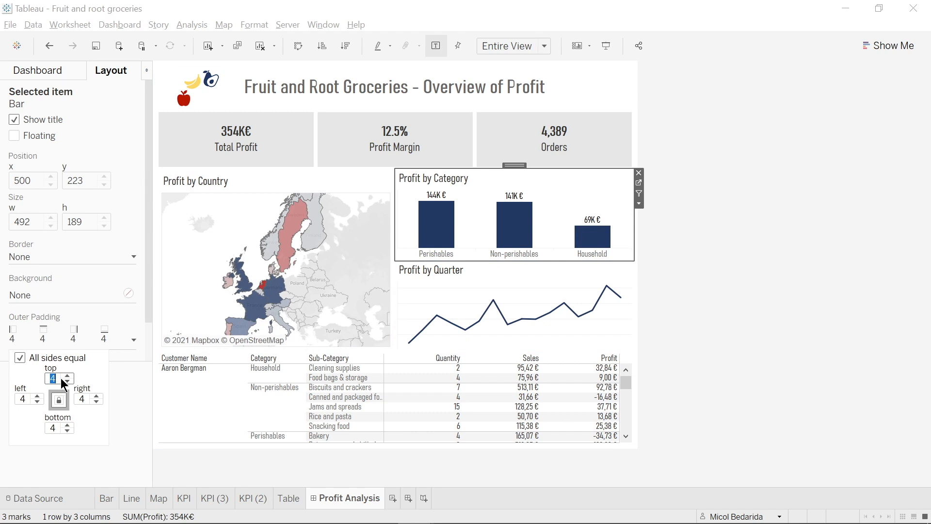
type("10")
left_click(427, 310)
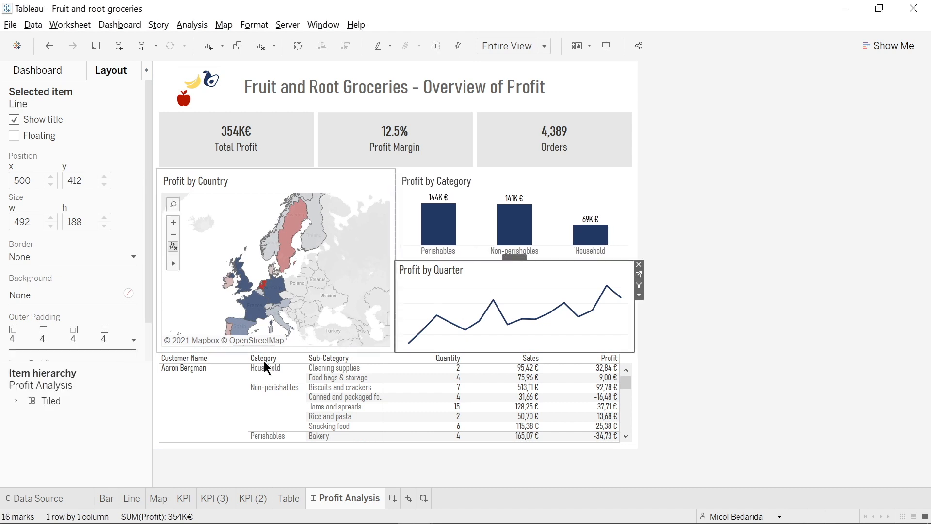
left_click(134, 339)
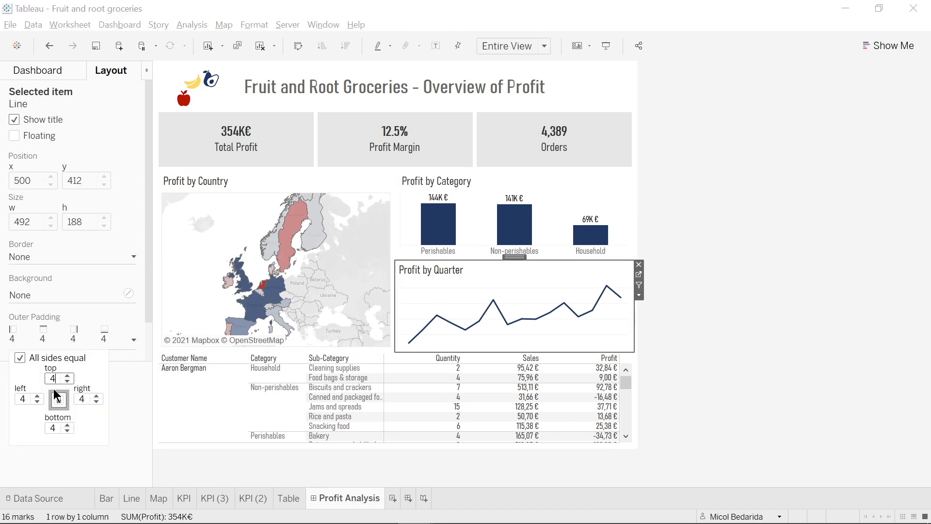
type("10")
- Set the outer padding of the detail table to 10 on all sides
left_click(191, 401)
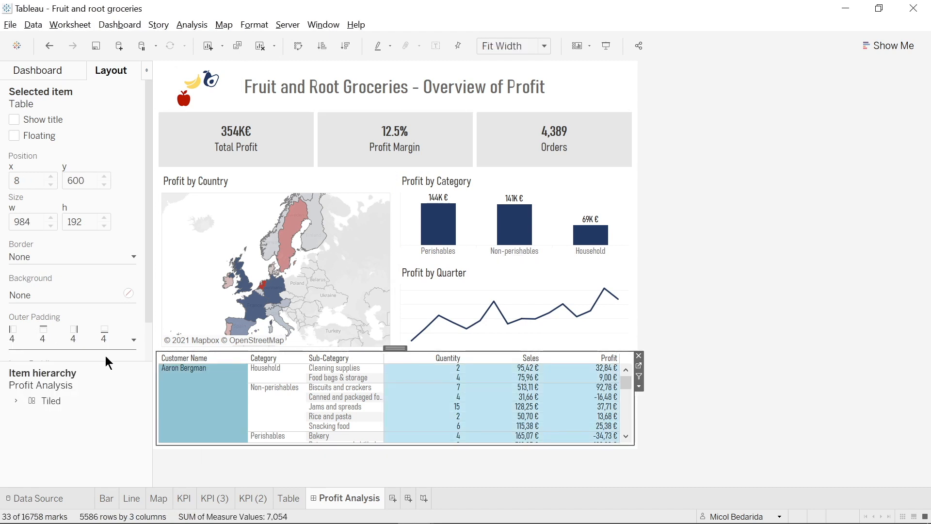
left_click(134, 339)
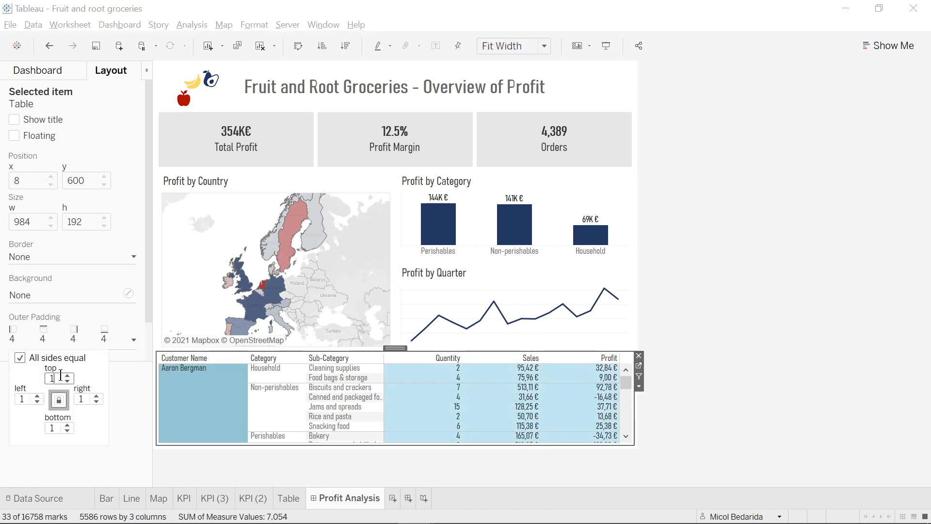
type("10")
key("Return")
left_click(746, 334)
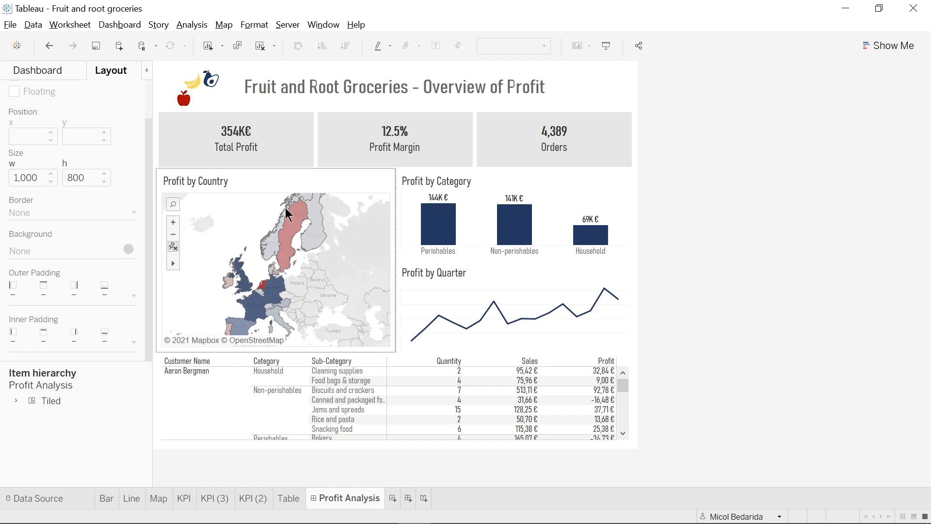
- Adjust the zoom and position of the Profit by Country map so the European countries fill its frame
mouse_move(284, 244)
scroll(255, 269, "up", 2)
left_click(224, 265)
scroll(220, 239, "down", 3)
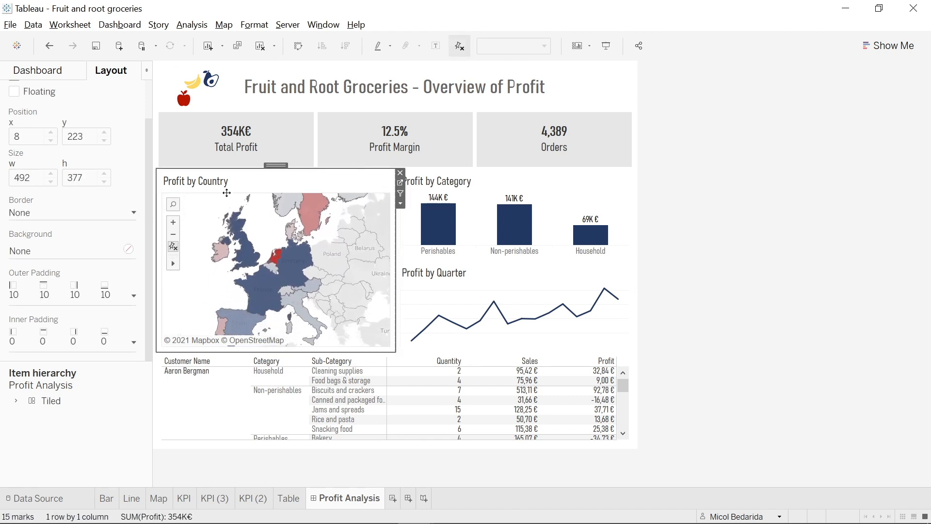
left_click_drag(205, 222, 205, 234)
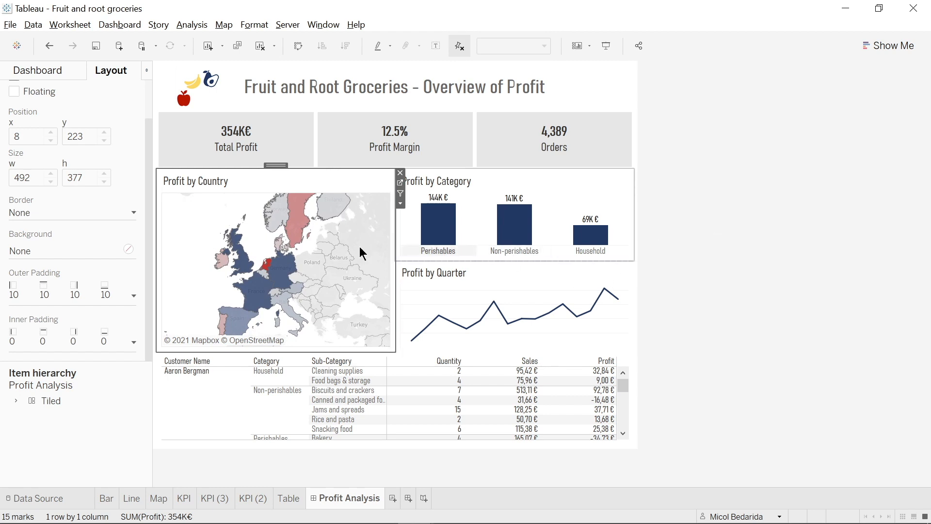
- Use the Profit by Country map, the Profit by Category chart and the Profit by Quarter chart as dashboard filters
mouse_move(299, 226)
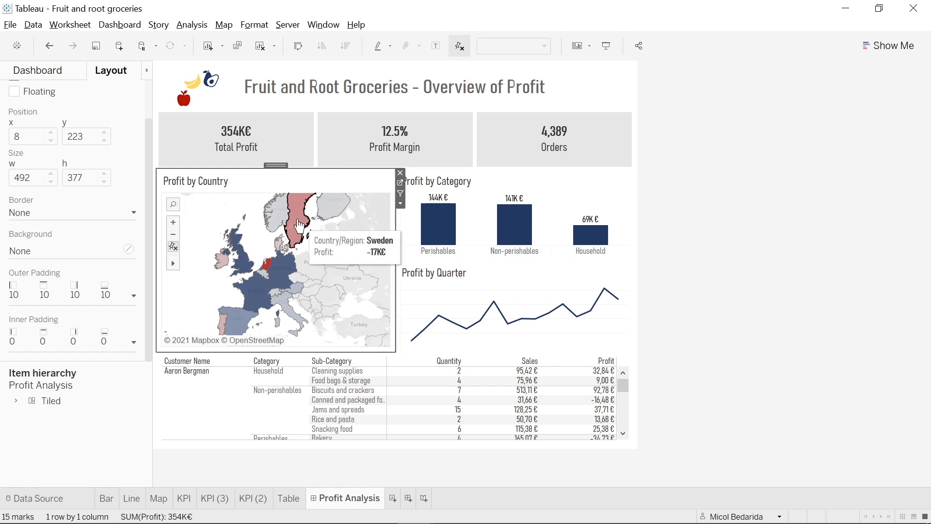
mouse_move(495, 239)
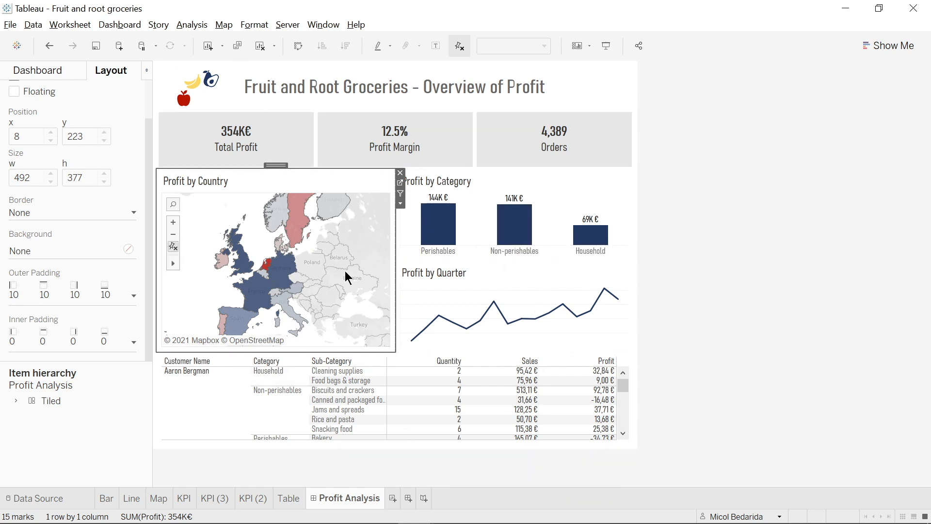
mouse_move(441, 224)
left_click(401, 196)
left_click(603, 190)
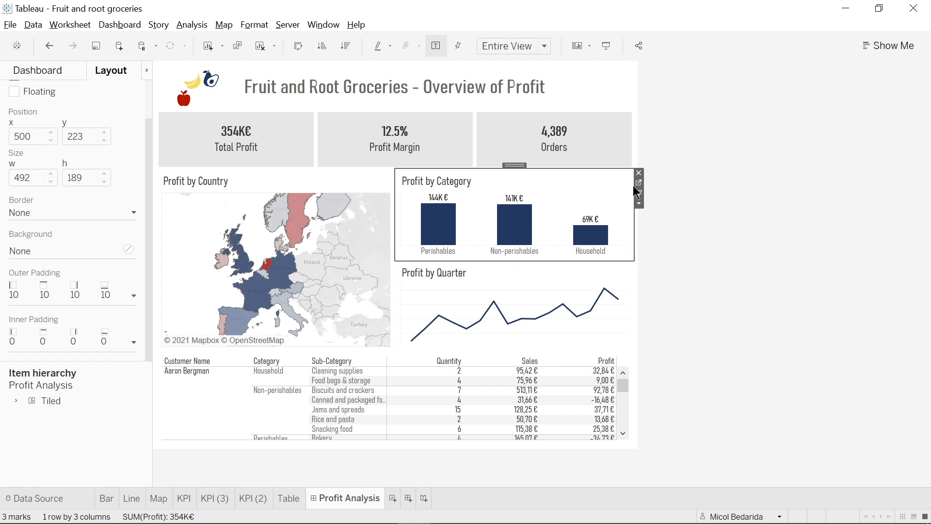
left_click(608, 294)
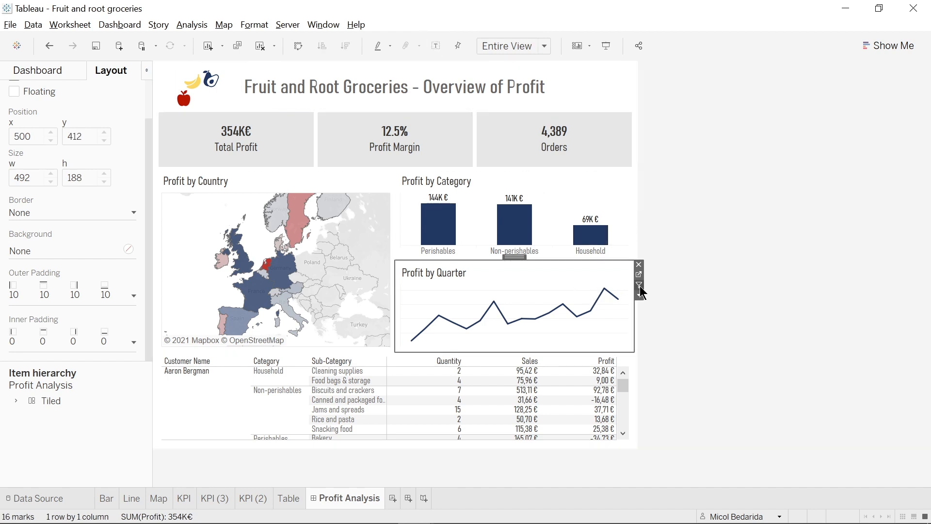
- Deselect the line chart and show the Profit Analysis dashboard in presentation mode
left_click(672, 227)
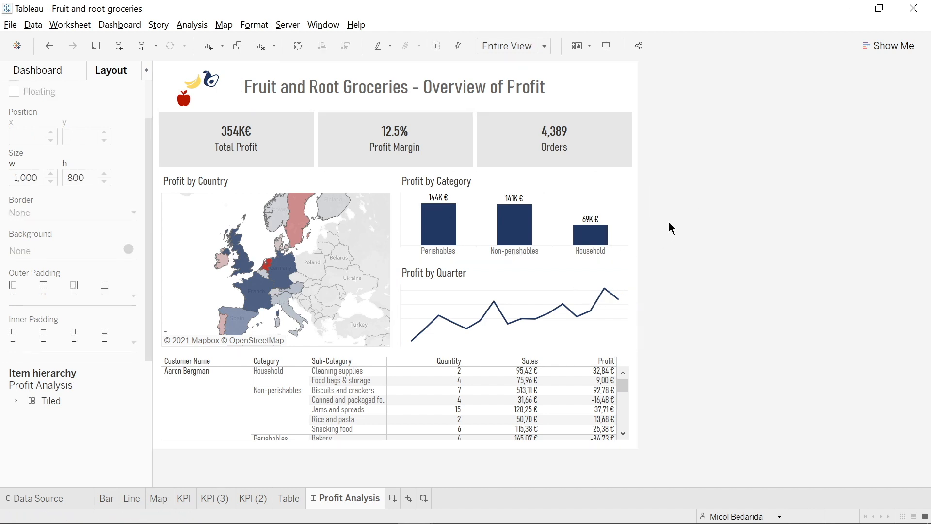
left_click(607, 47)
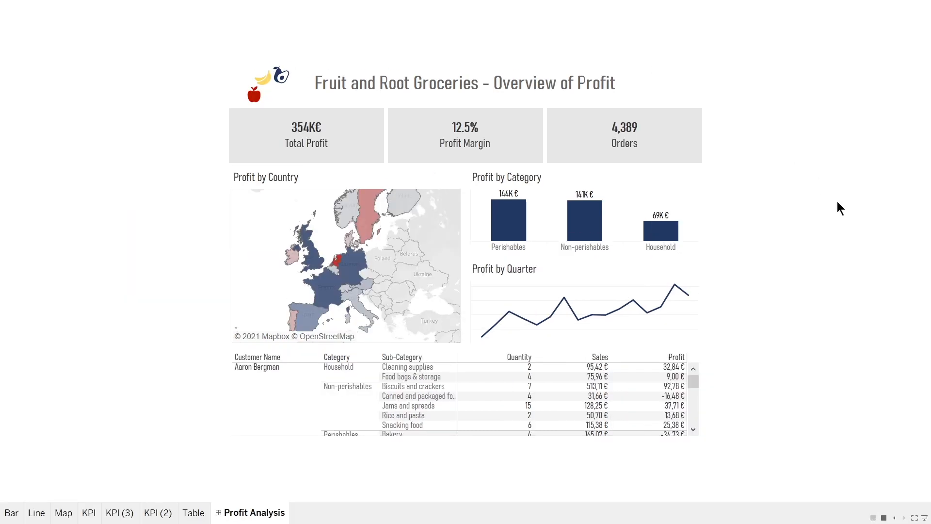
- Filter the presented dashboard by France from the map, check the detail table, and clear the filter
mouse_move(323, 300)
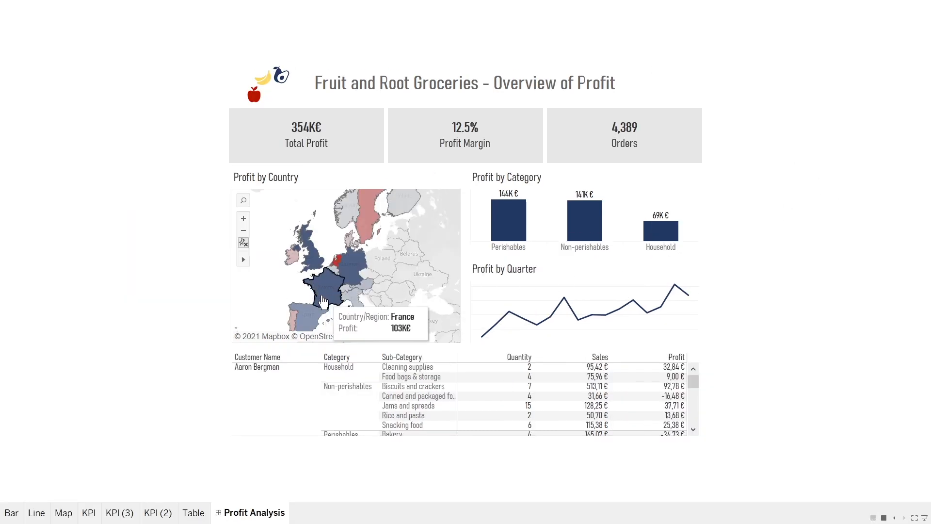
left_click(323, 300)
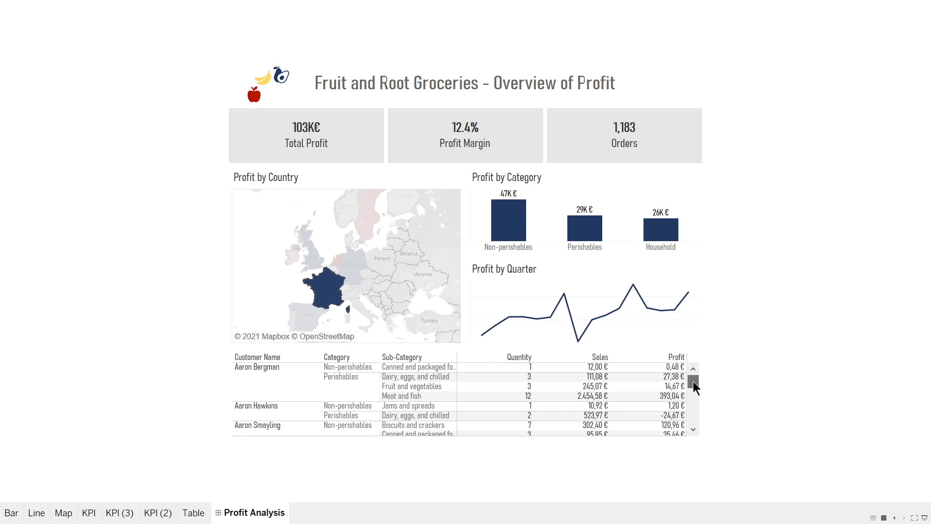
mouse_move(694, 380)
left_mouse_down()
mouse_move(694, 423)
mouse_move(692, 370)
left_mouse_up()
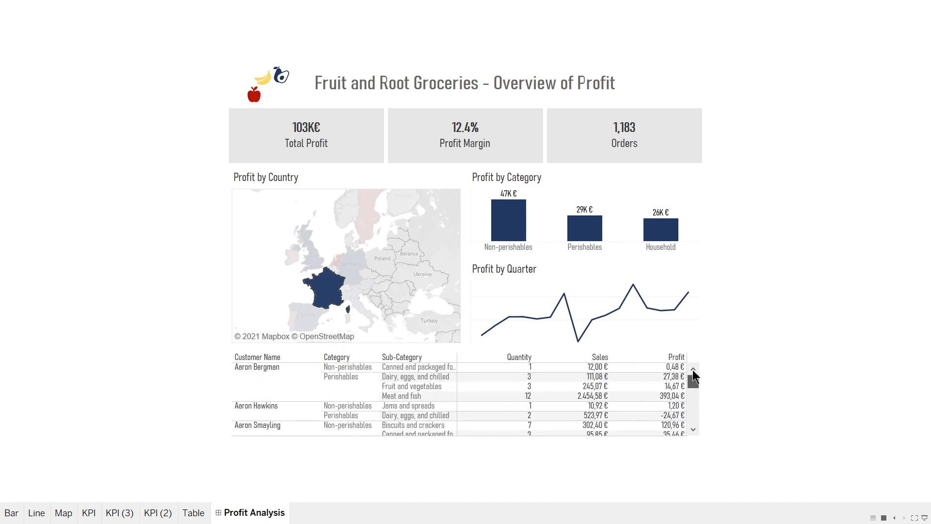
left_click(356, 287)
- Filter the dashboard by the Perishables bar and by the highest quarter of the line chart, clearing each selection
left_click(516, 226)
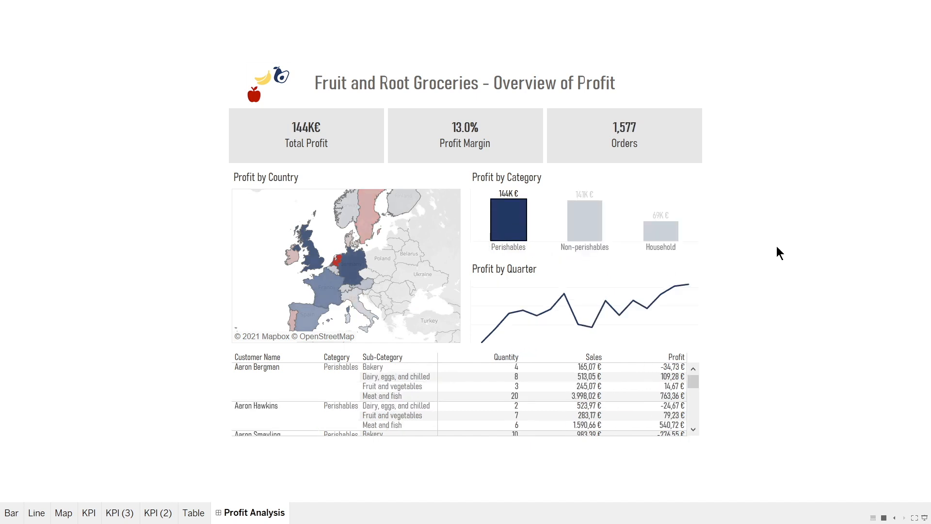
left_click(512, 228)
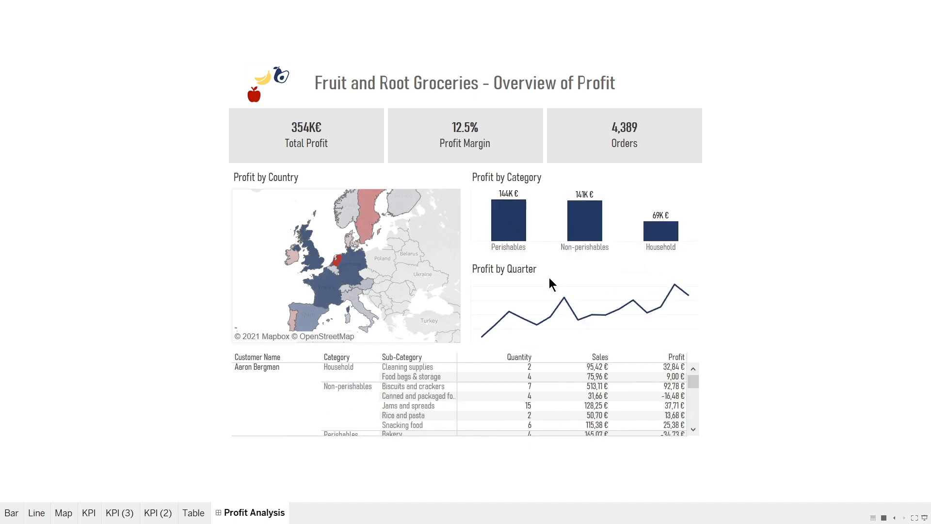
left_click(674, 285)
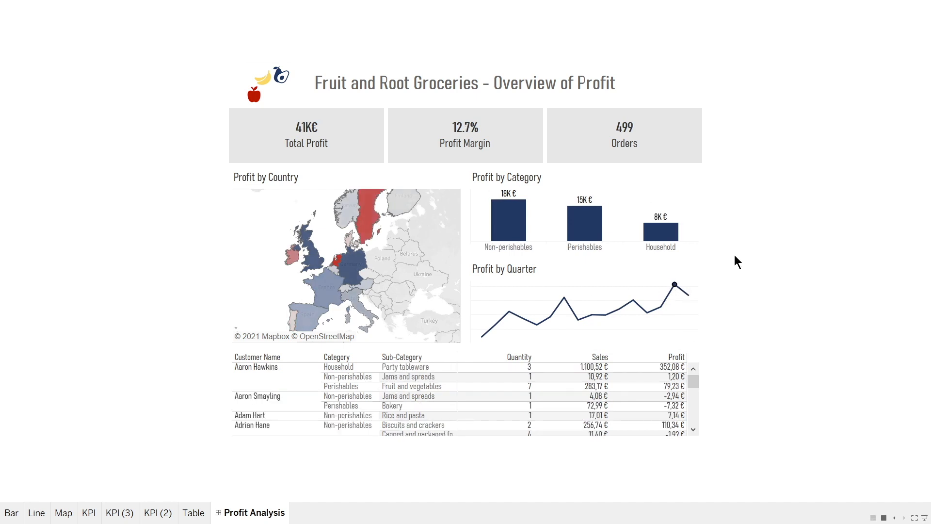
left_click(674, 285)
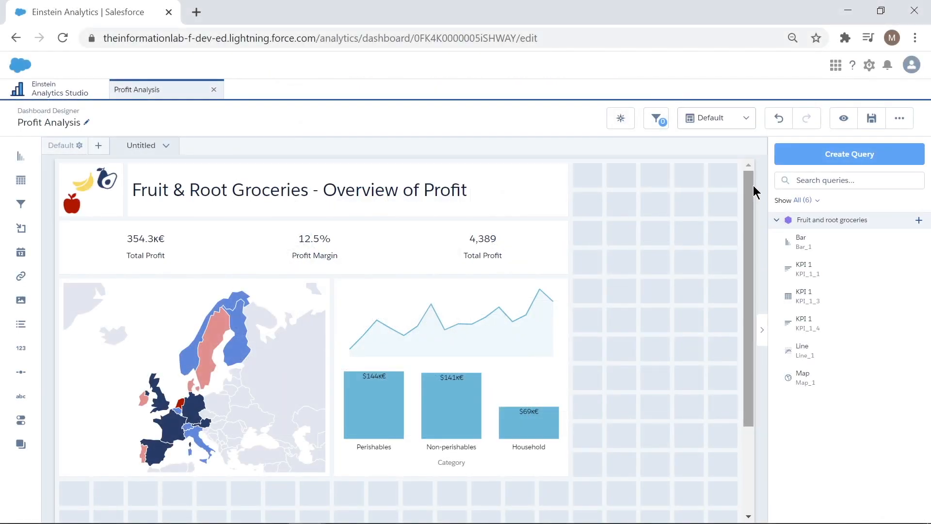
- Switch to the Profit Analysis dashboard in Einstein Analytics and add a table widget below the map as a compare table
left_click_drag(749, 188, 739, 278)
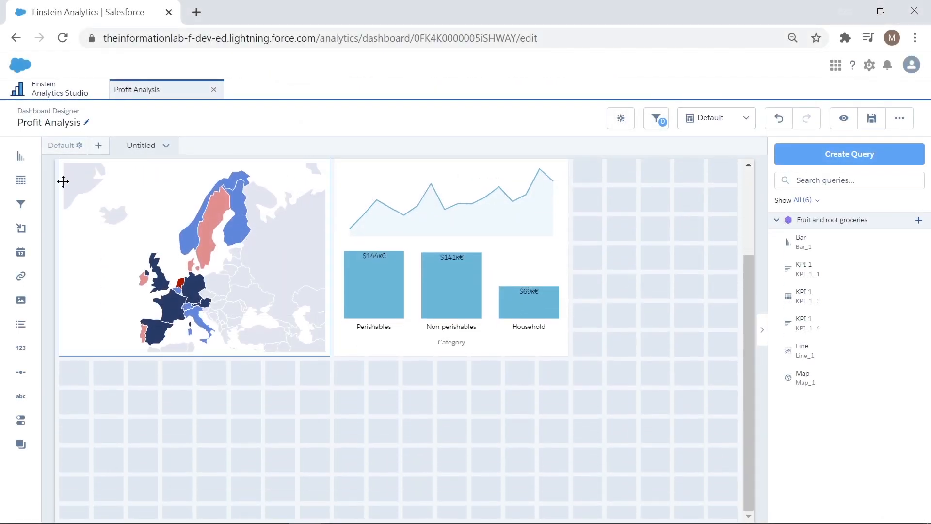
left_click_drag(17, 190, 71, 416)
left_click(141, 418)
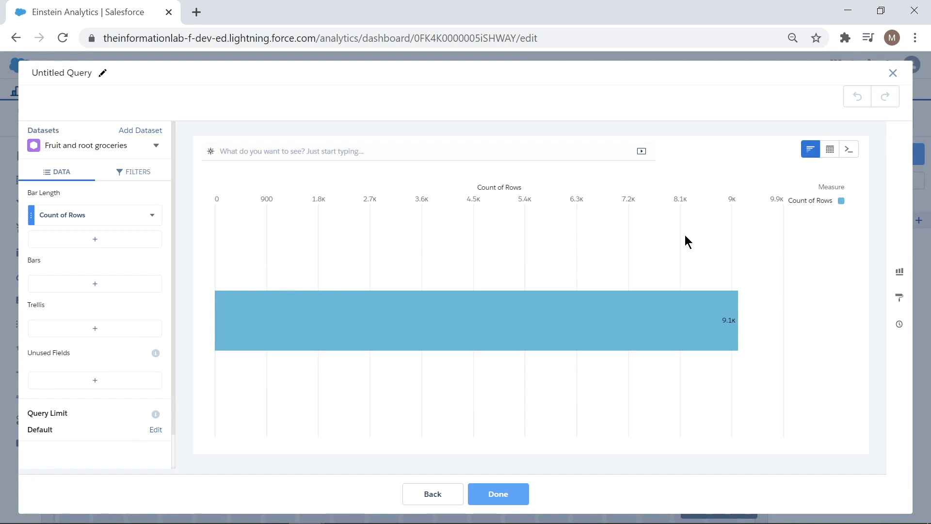
mouse_move(827, 158)
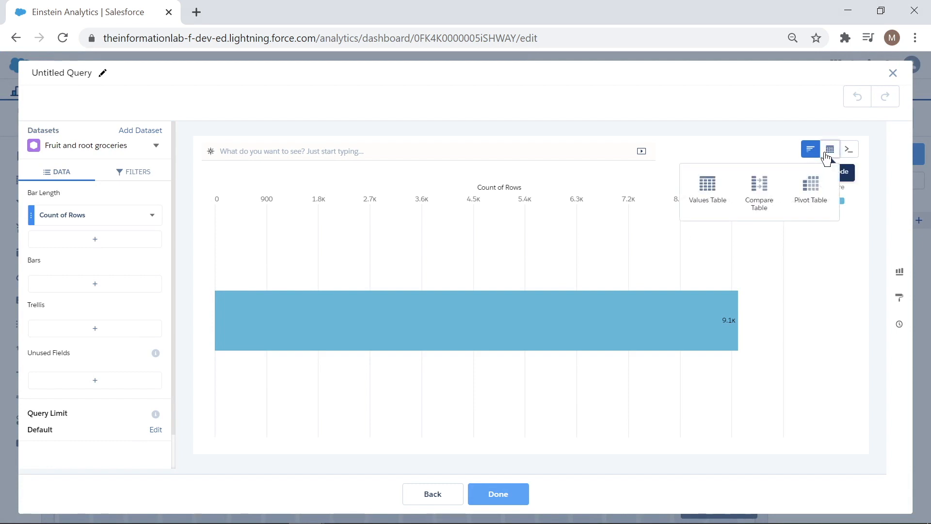
left_click(758, 191)
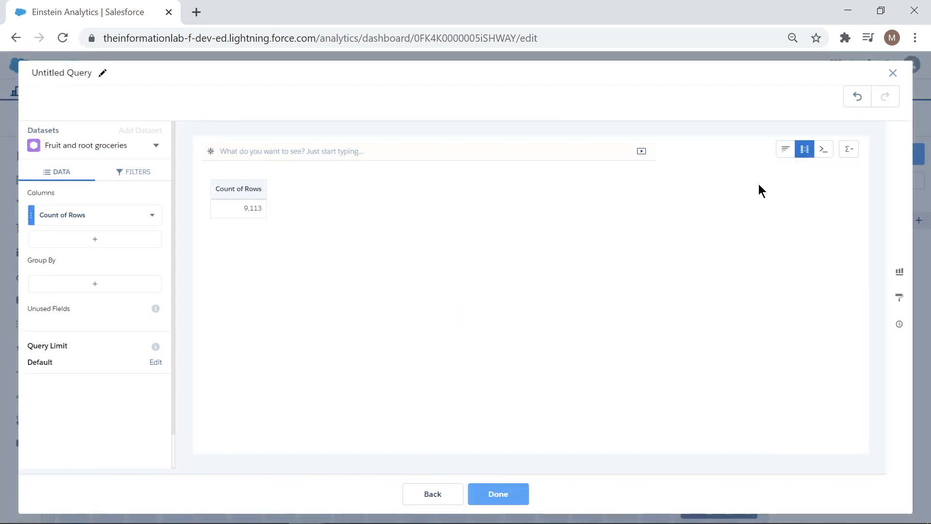
- Group the compare table by Customer Name, Category and Sub-Category
left_click(119, 285)
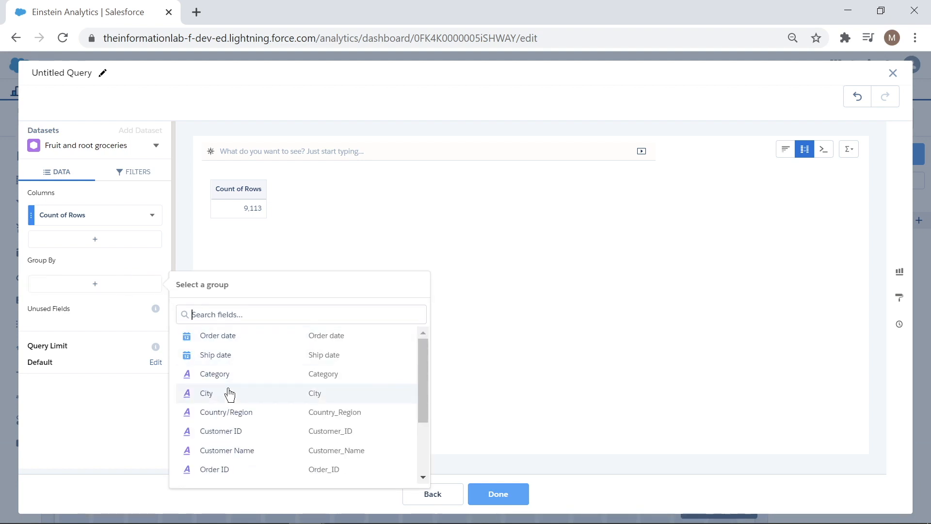
left_click(218, 448)
left_click(108, 311)
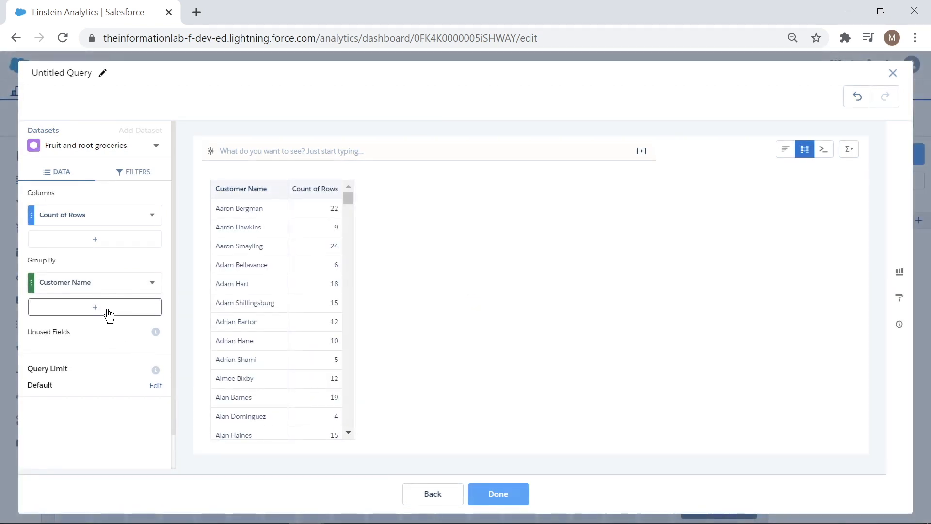
left_click(215, 205)
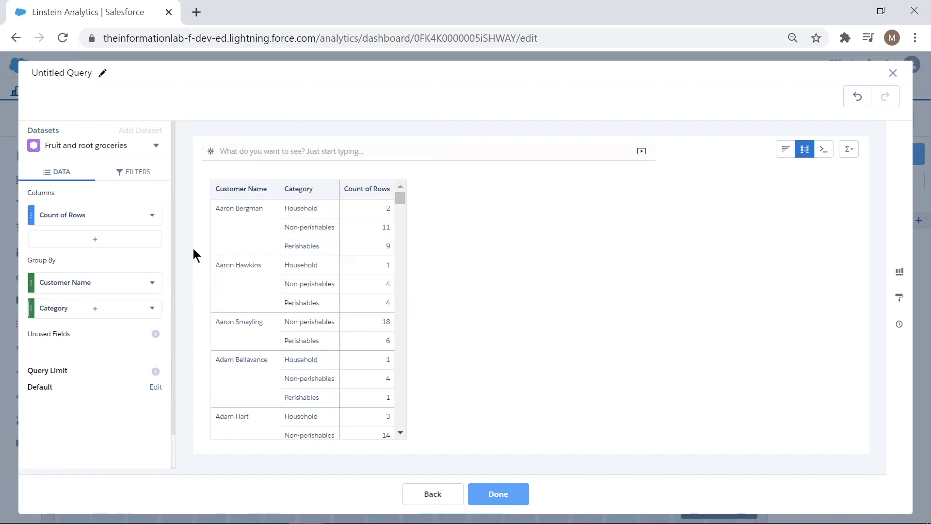
left_click(94, 335)
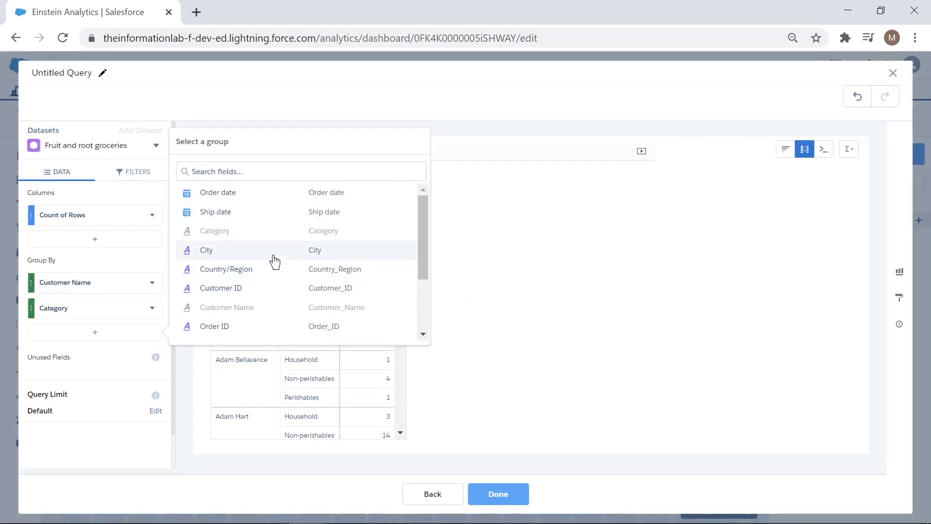
scroll(272, 260, "down", 2)
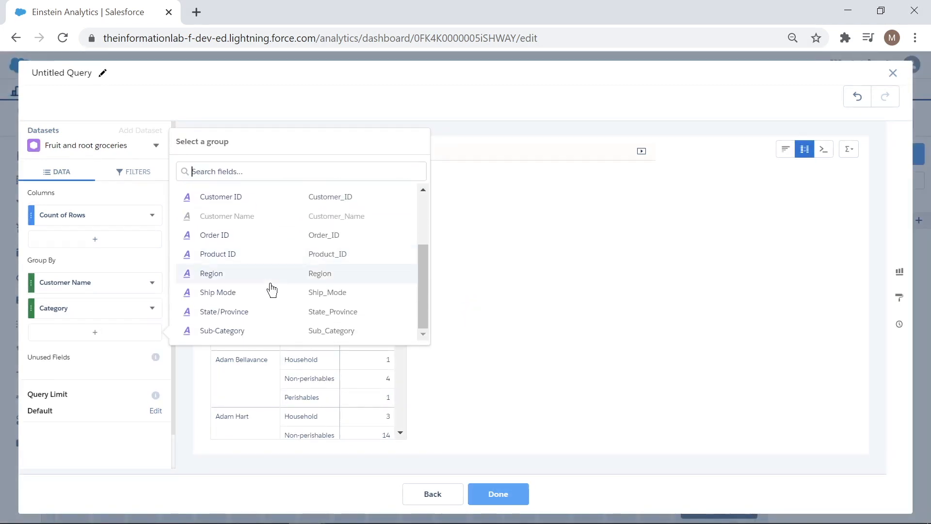
left_click(254, 330)
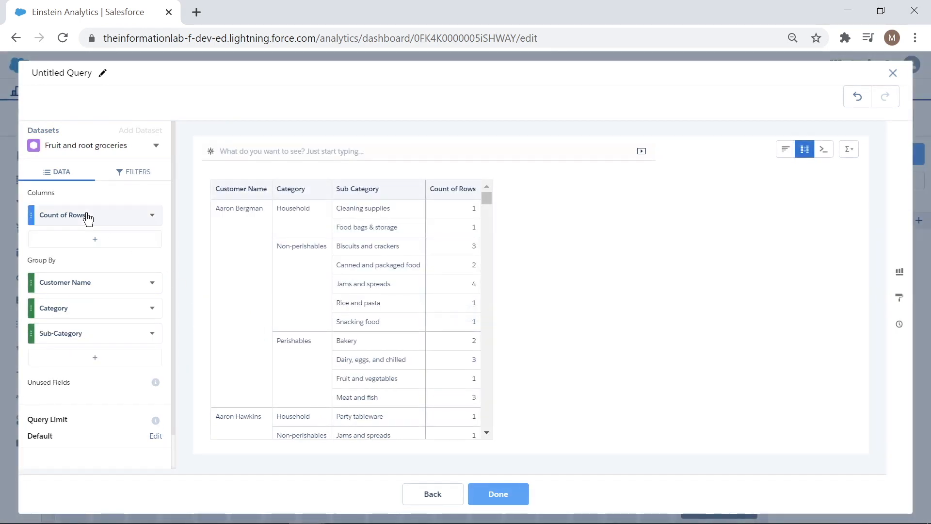
- Replace the row count column with the sums of Quantity, Sales and Profit and finish the table query
left_click(69, 215)
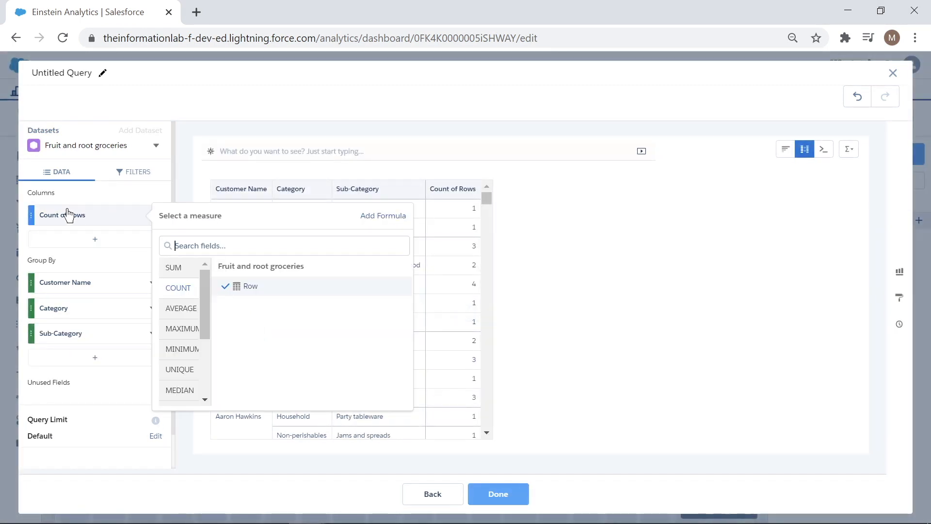
left_click(172, 272)
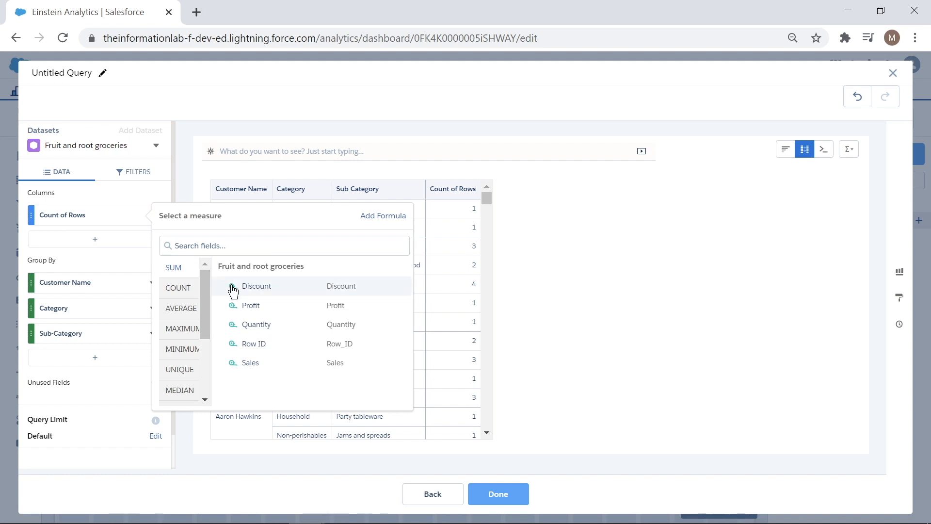
left_click(245, 325)
left_click(95, 239)
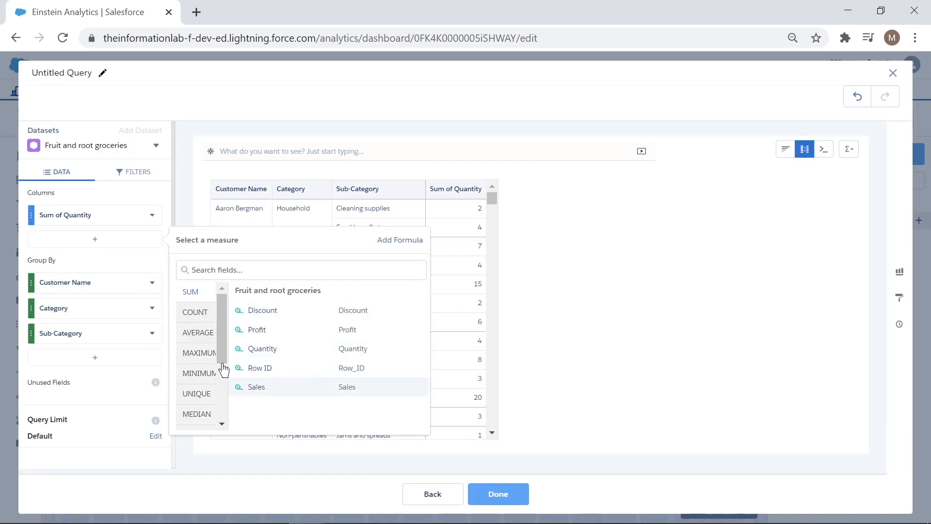
left_click(250, 384)
left_click(95, 266)
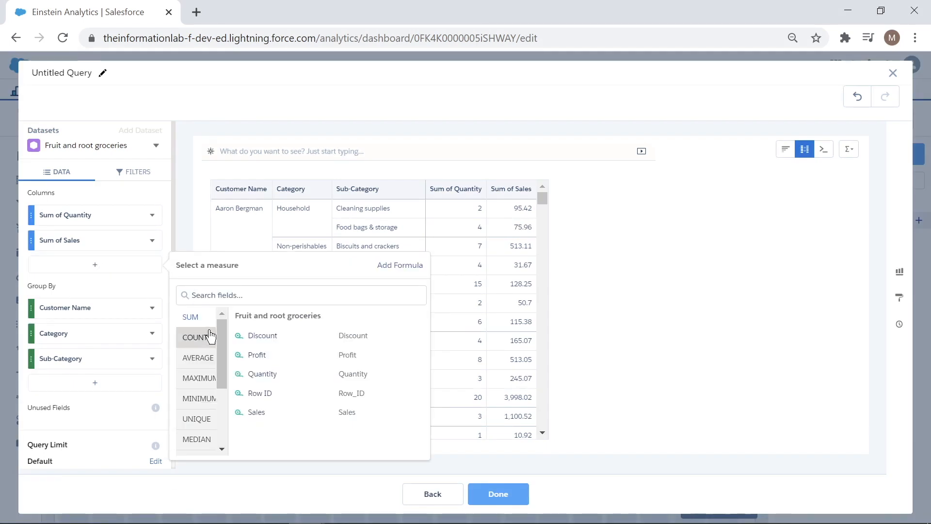
left_click(268, 356)
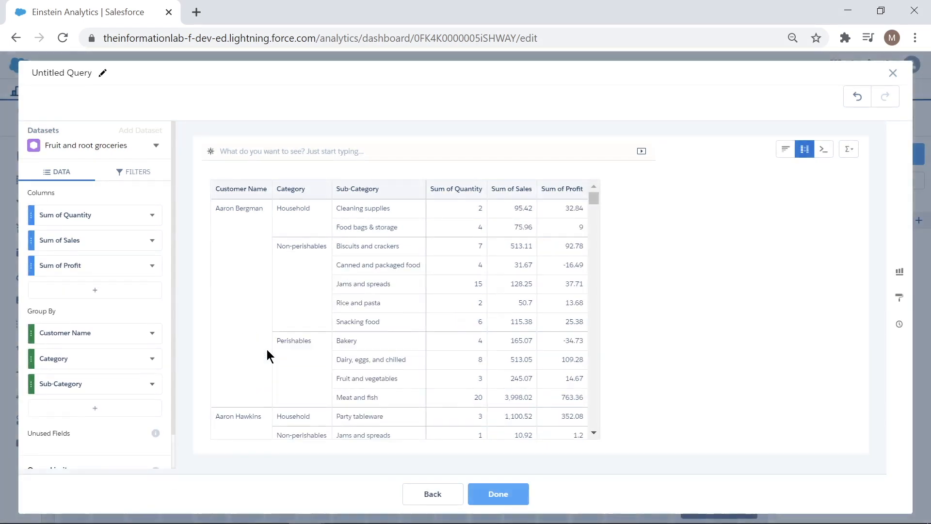
left_click(473, 494)
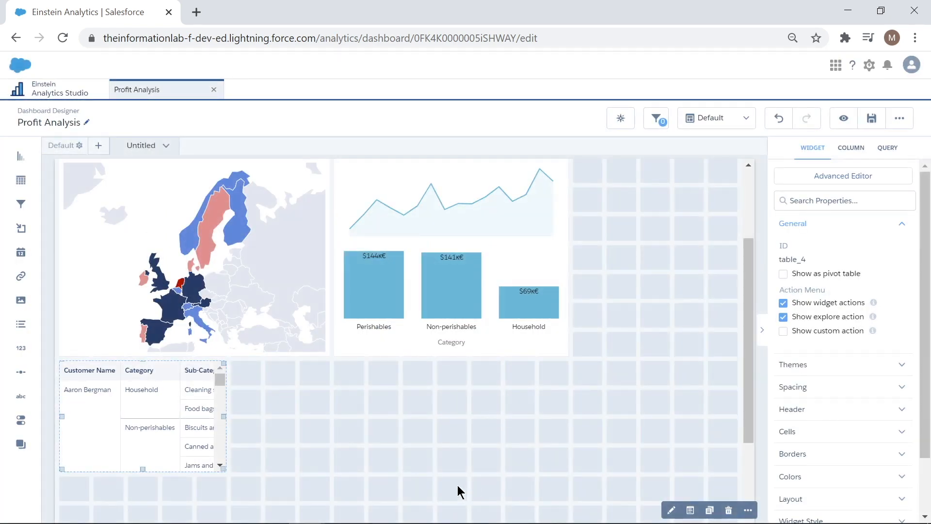
- Widen the table widget to span the full width of the map and charts above, and make it slightly taller
left_click_drag(223, 418, 562, 441)
left_click(326, 483)
left_click_drag(316, 466, 320, 495)
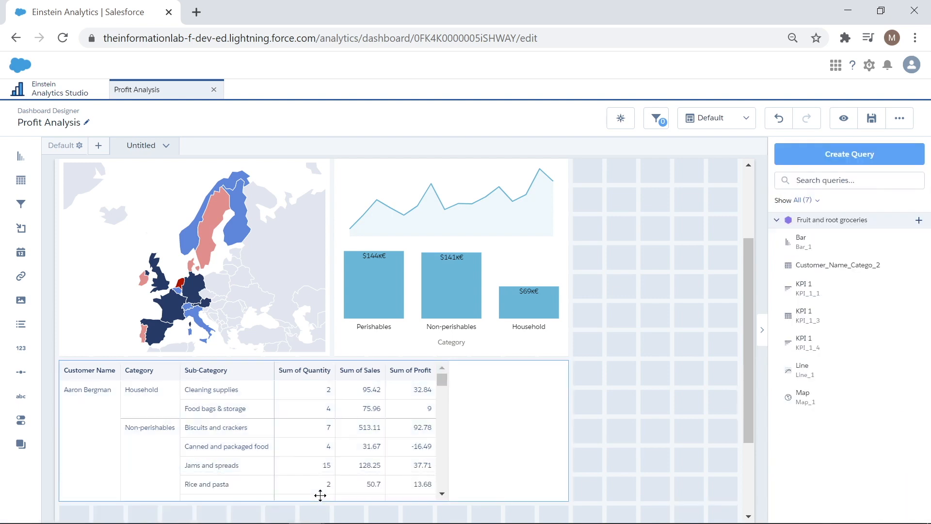
- Set the table widget's column width to Fit to Widget
left_click(481, 462)
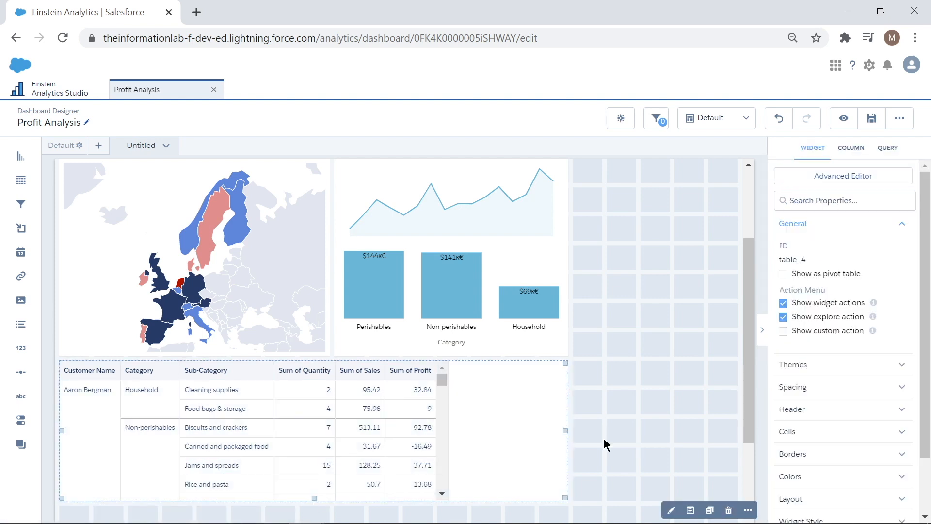
left_click(800, 400)
scroll(804, 403, "down", 2)
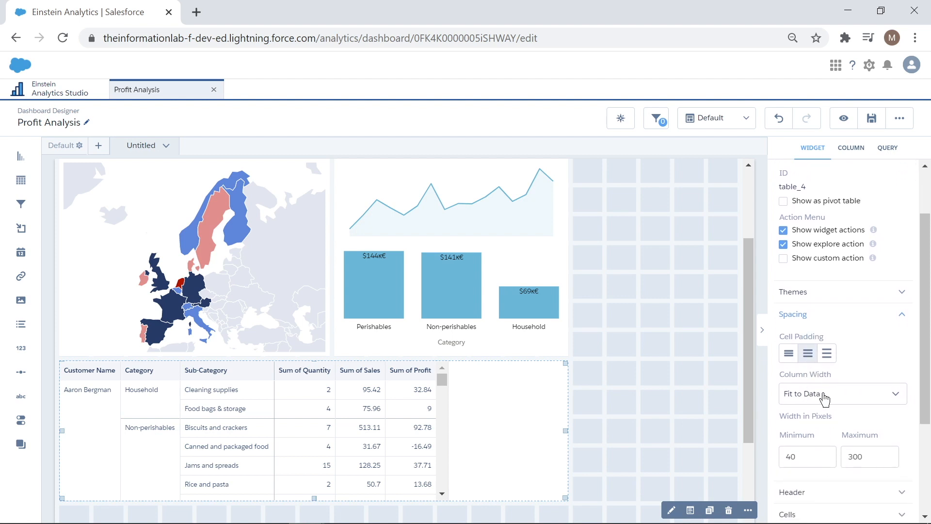
key("Down")
left_click(825, 402)
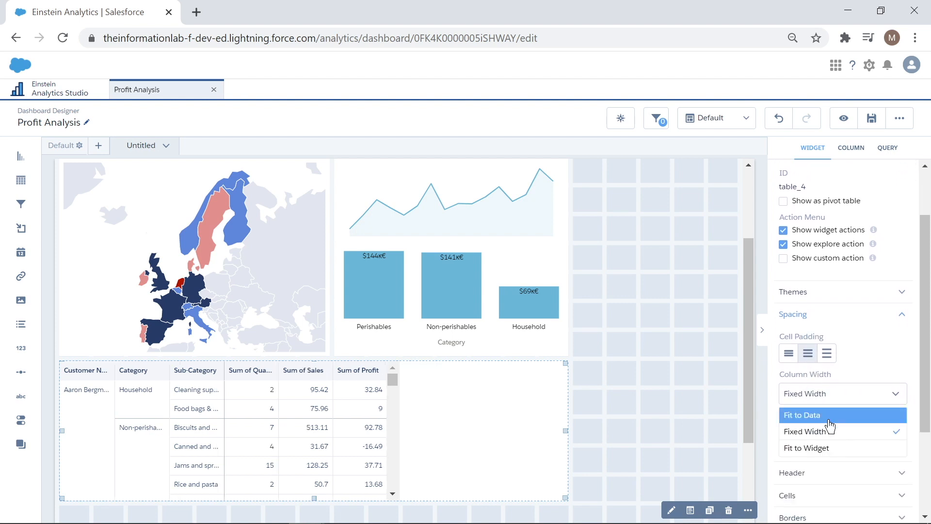
left_click(832, 448)
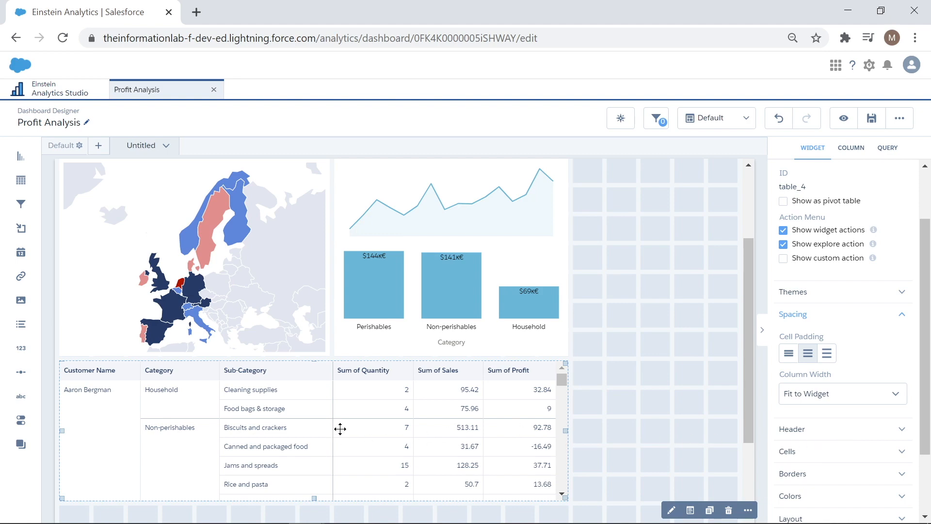
- Edit the table's query and give the Sum of Sales column the custom number format #,###.00€
double_click(347, 411)
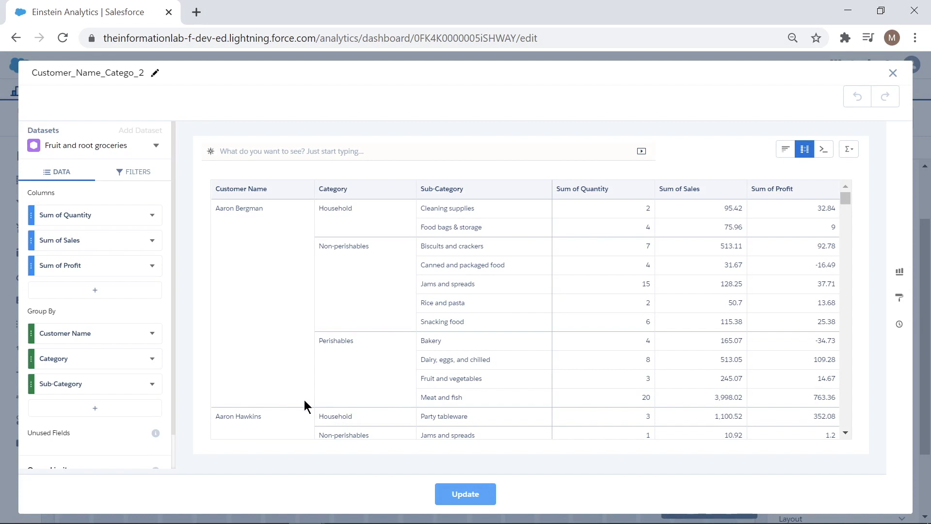
left_click(153, 240)
mouse_move(170, 233)
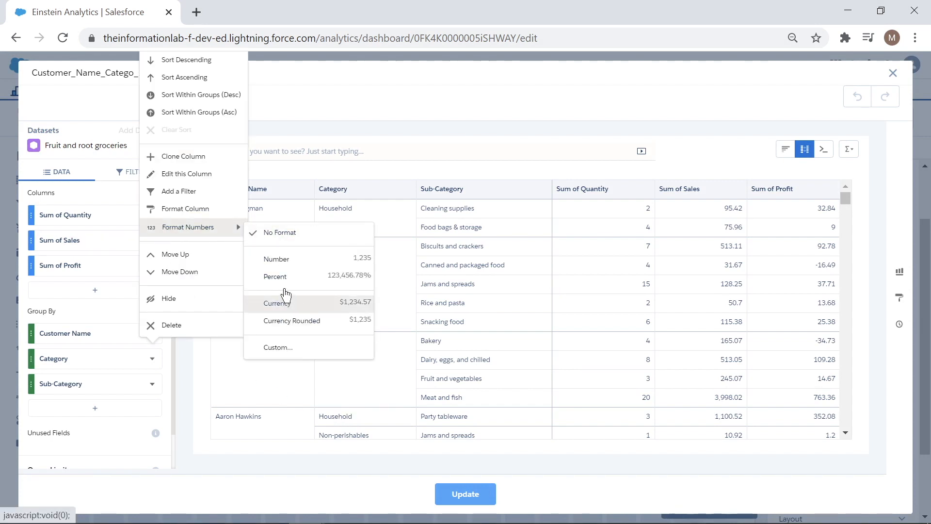
left_click(284, 302)
left_click(153, 240)
mouse_move(162, 234)
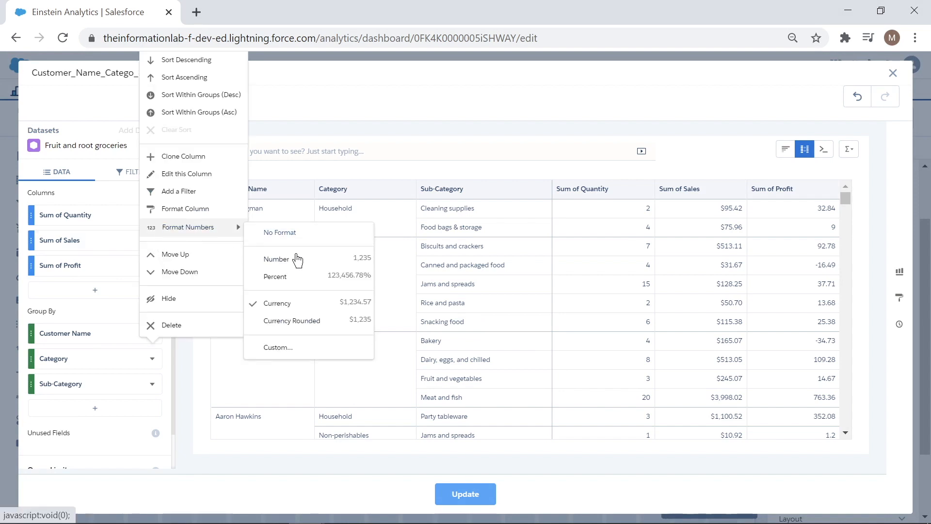
left_click(272, 348)
left_click(366, 176)
key("BackSpace")
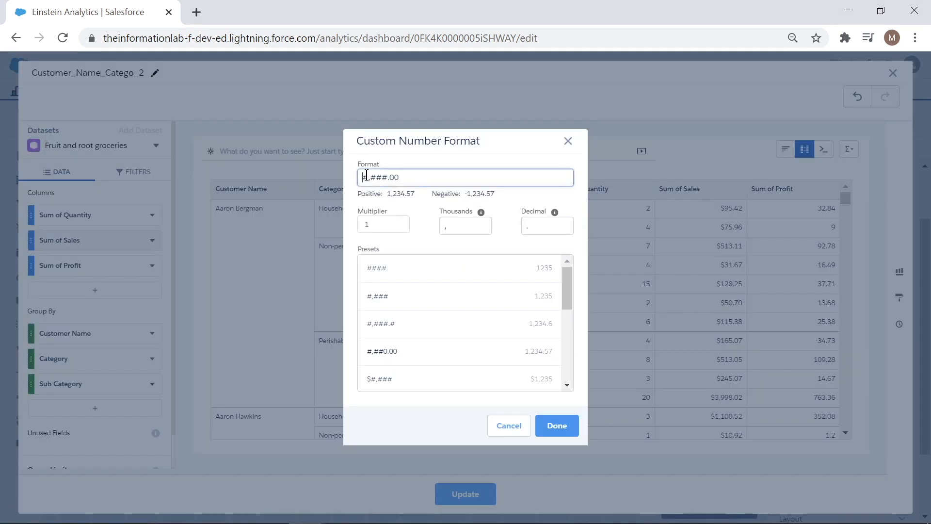
key("End")
type("€")
left_click(557, 425)
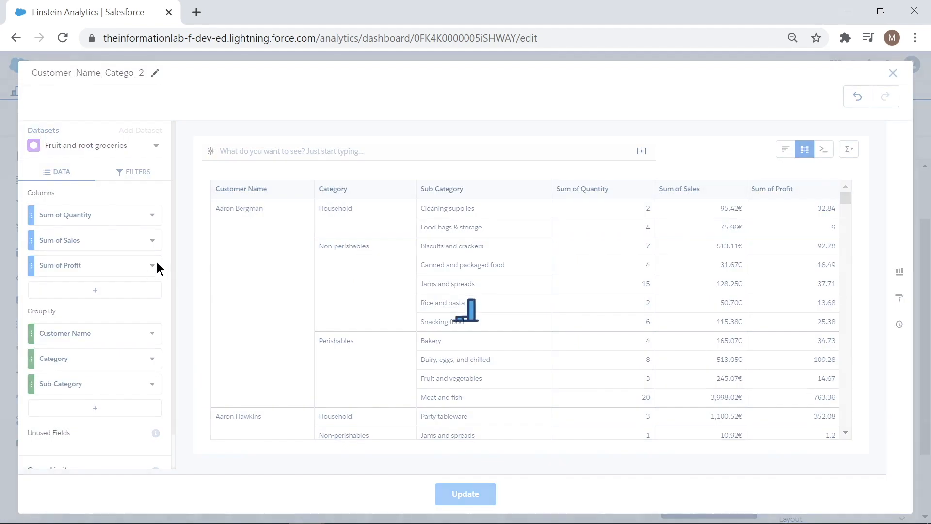
- Give the Sum of Profit column the custom number format #,###.00€ and update the table widget's query
left_click(152, 265)
mouse_move(218, 227)
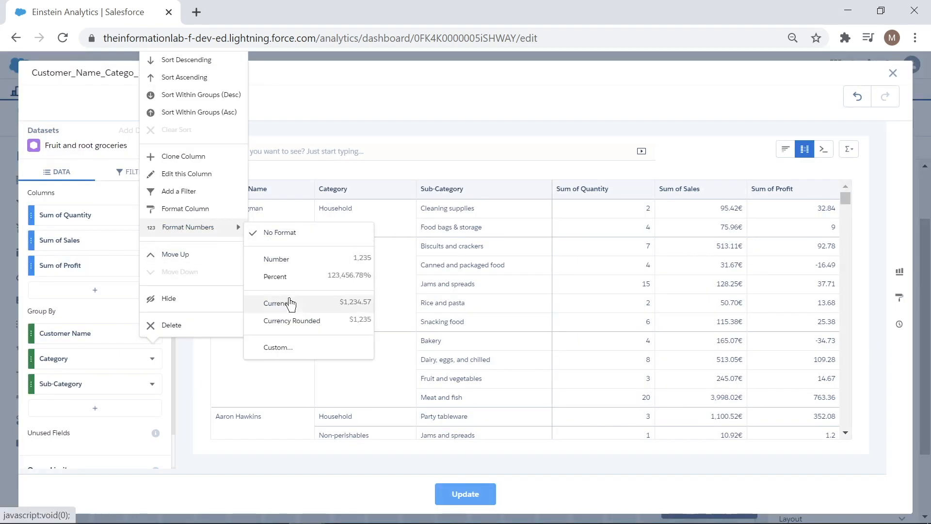
left_click(291, 304)
left_click(151, 265)
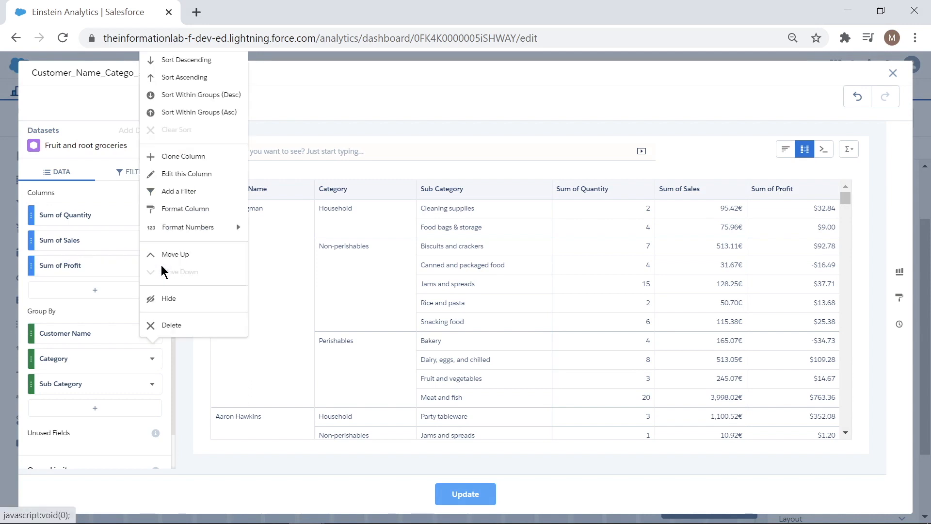
mouse_move(209, 227)
left_click(301, 348)
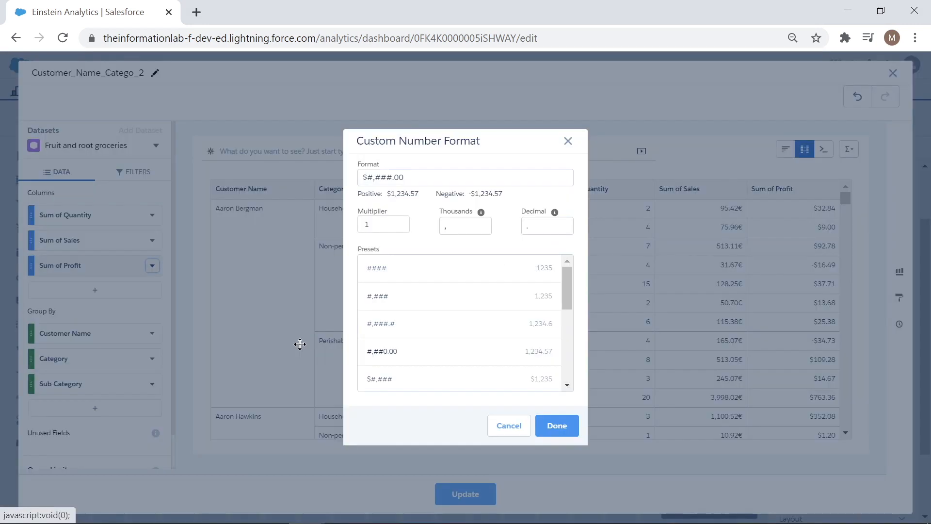
left_click(423, 174)
type("€")
left_click(366, 177)
key("BackSpace")
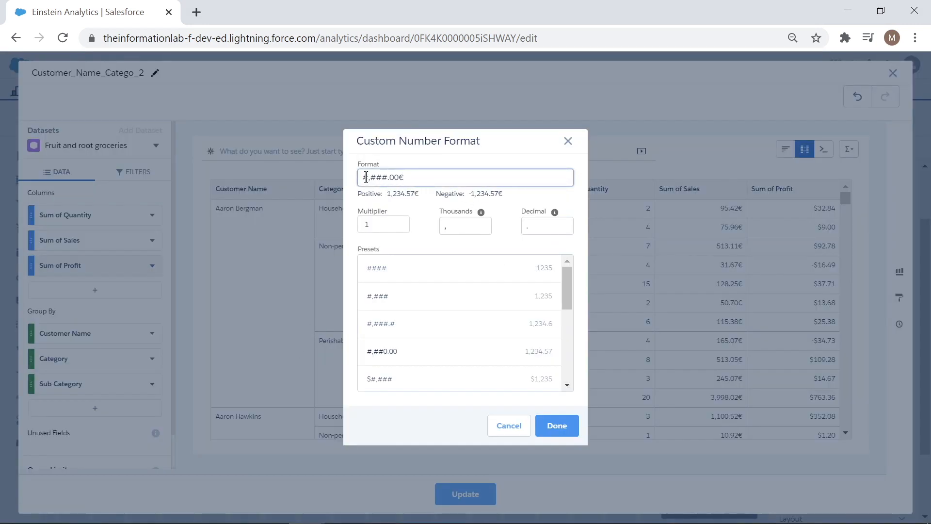
left_click(545, 426)
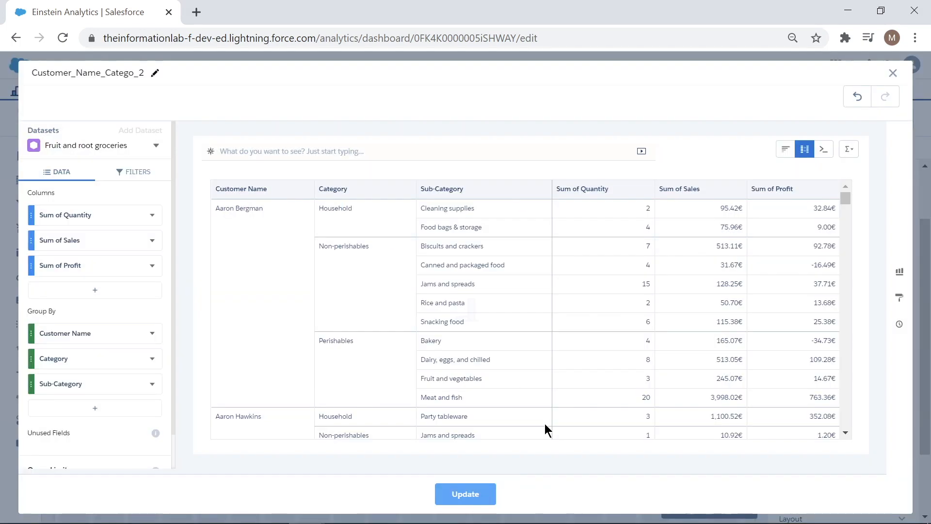
left_click(466, 493)
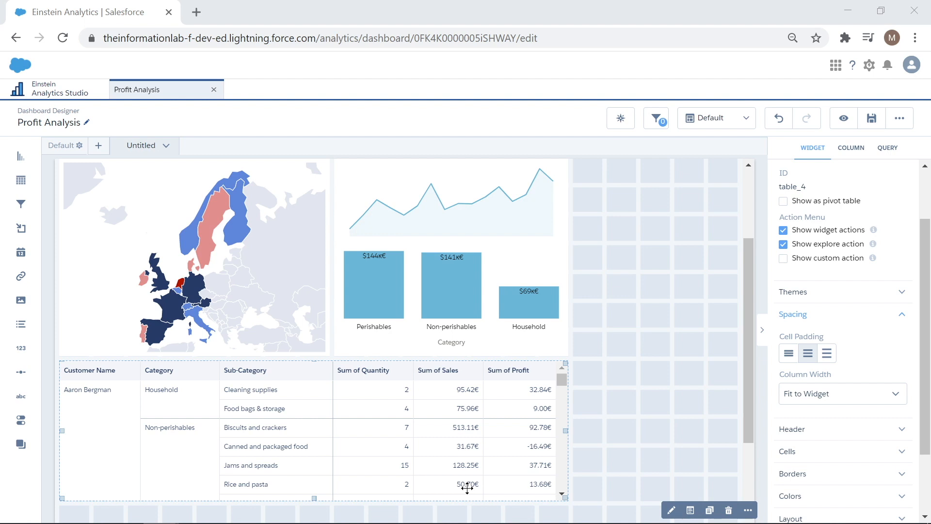
- Preview the dashboard, return to editing, and set the Default layout's grid background color to white
left_click(843, 117)
scroll(367, 173, "up", 2)
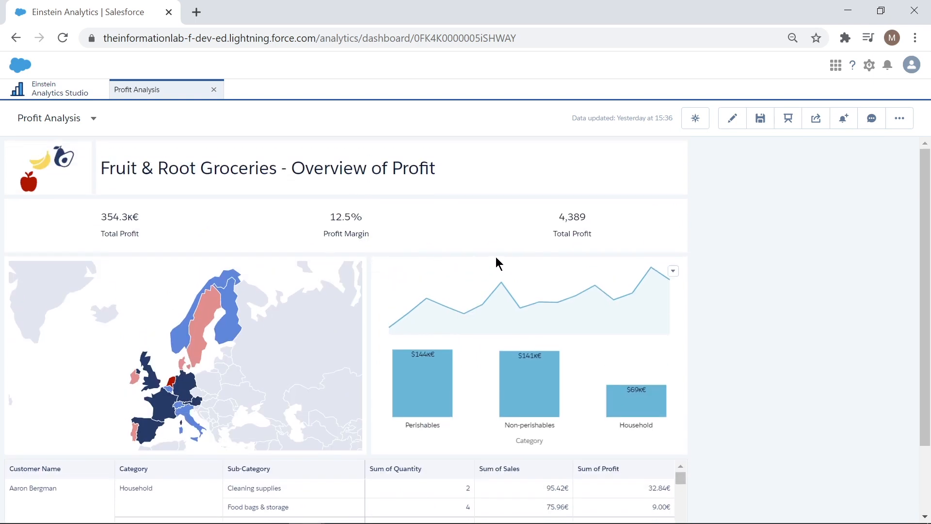
left_click(726, 122)
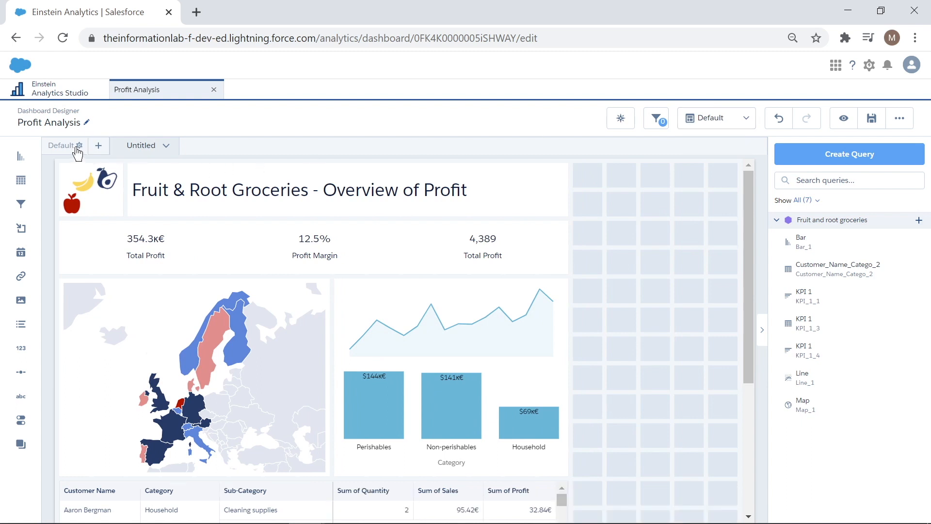
left_click(79, 146)
left_click(787, 443)
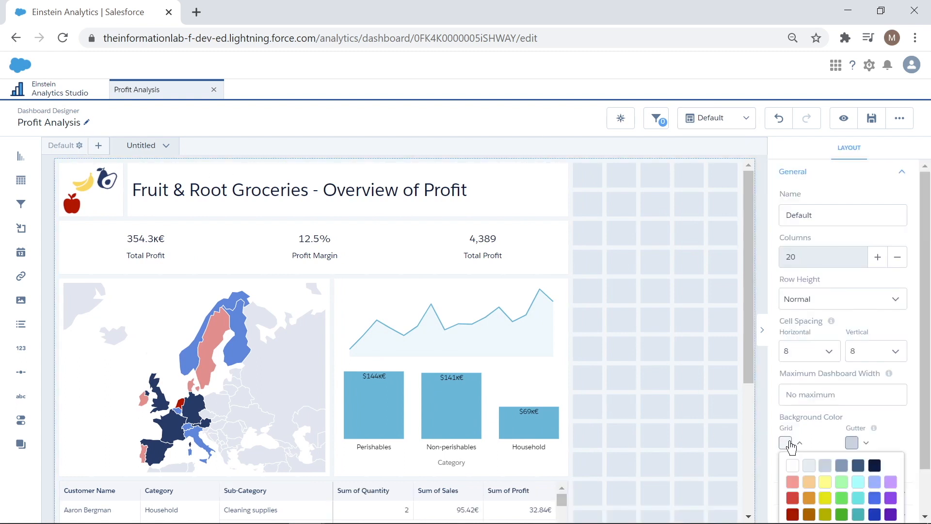
left_click(791, 466)
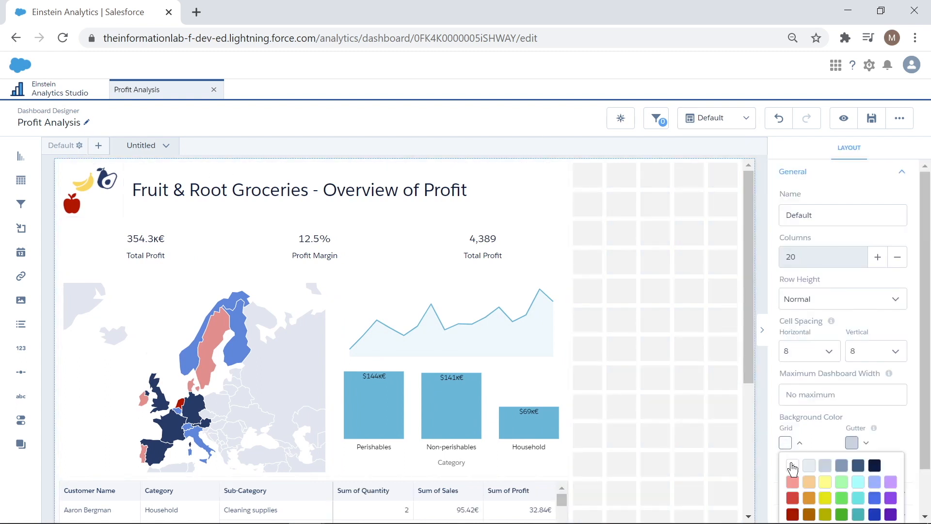
- Give the number widget showing the Sum of Profit a light grey background in its widget style
left_click(189, 248)
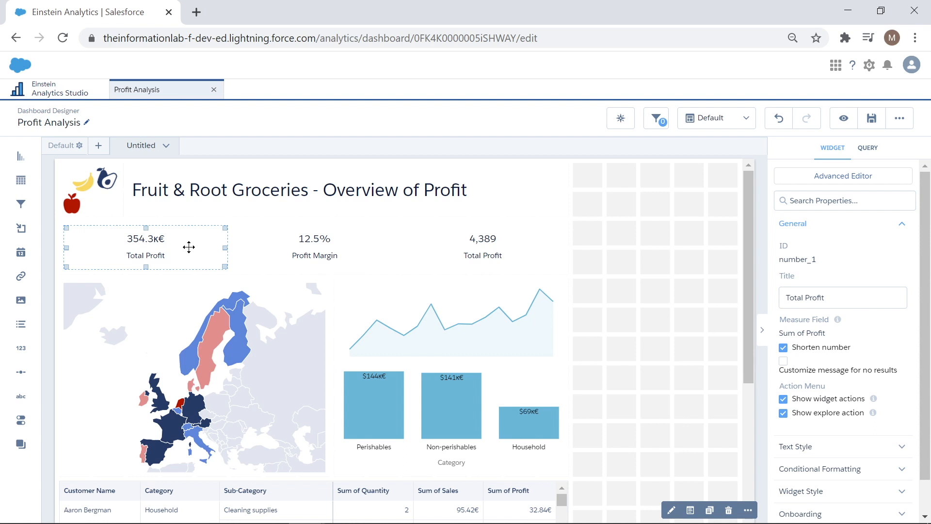
left_click(807, 490)
scroll(824, 473, "down", 2)
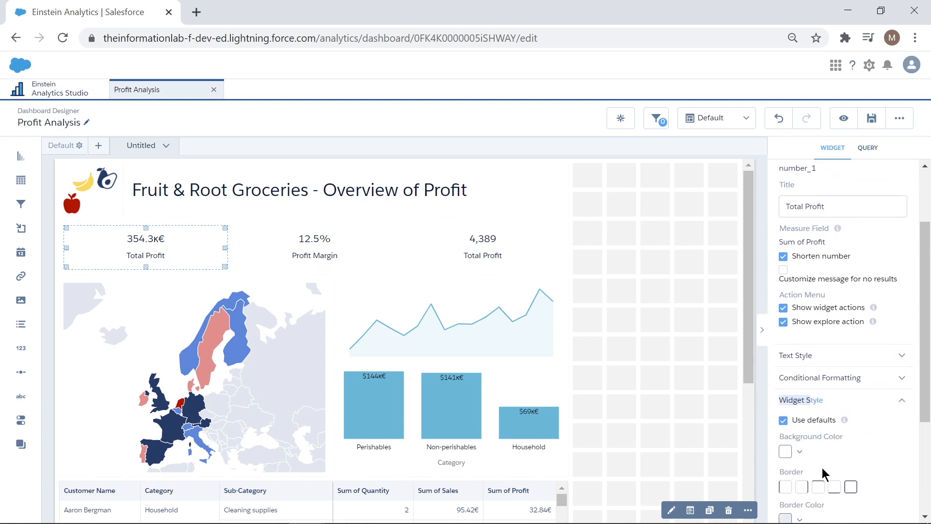
scroll(822, 471, "down", 3)
left_click(795, 348)
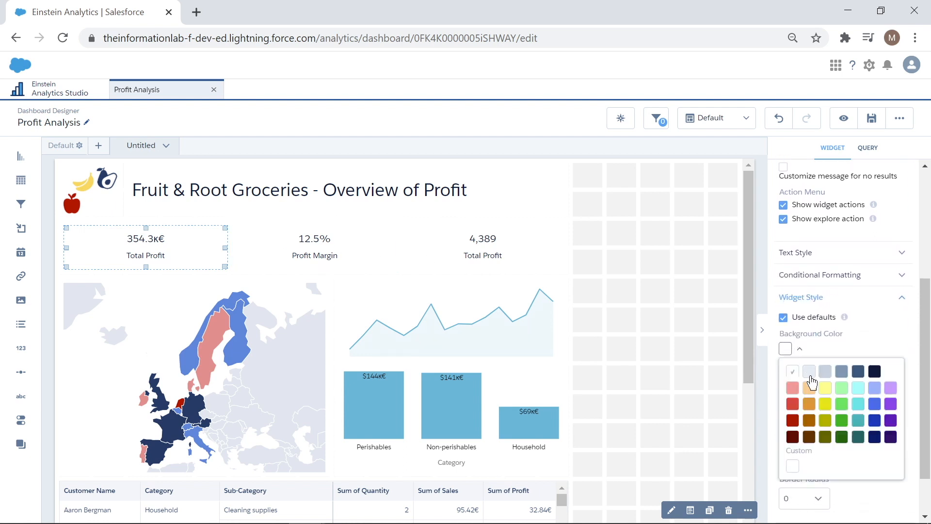
- Give the Profit Margin number widget the same light grey background
left_click(354, 232)
scroll(831, 474, "down", 1)
left_click(824, 450)
scroll(824, 437, "down", 3)
left_click(784, 360)
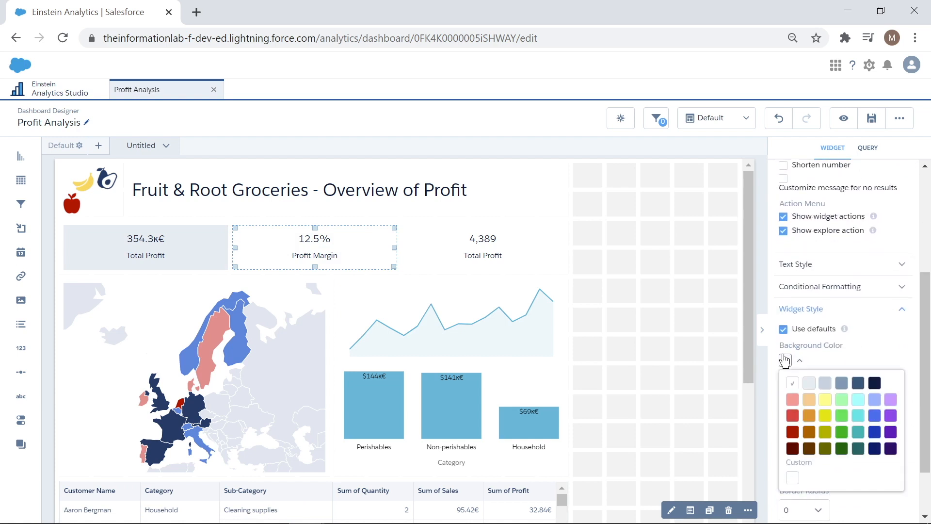
- Give the number widget showing Unique of Order ID the same light grey background
left_click(482, 248)
scroll(846, 436, "down", 2)
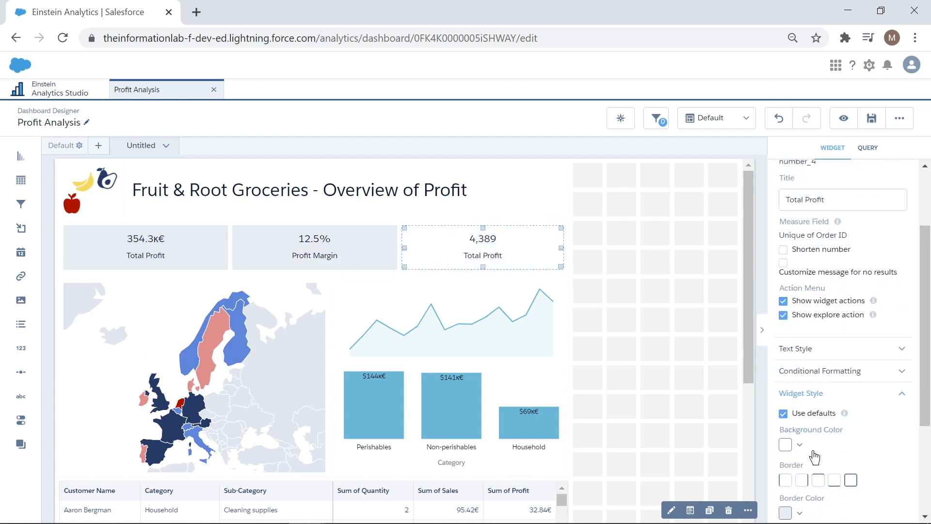
scroll(814, 456, "down", 1)
left_click(788, 433)
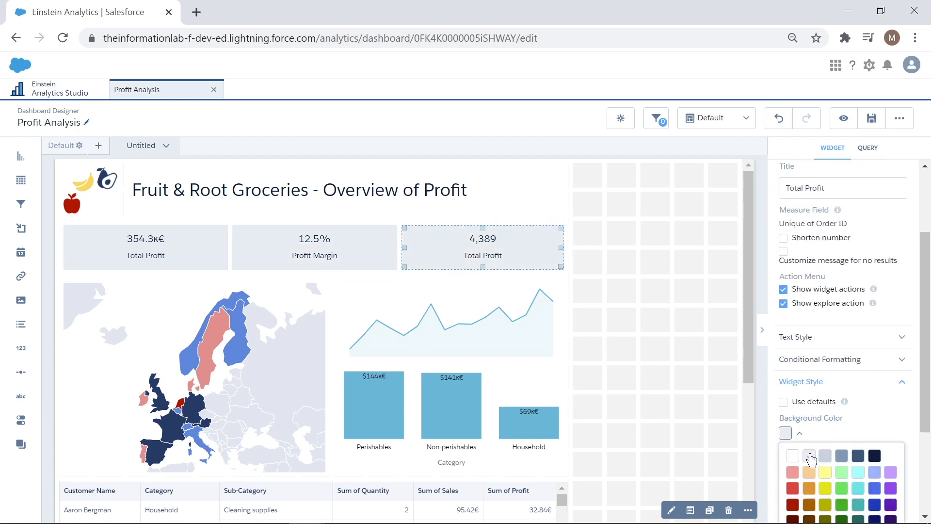
- Retitle the number widget showing Unique of Order ID as Quantity
left_click(832, 183)
left_click_drag(839, 191, 776, 189)
type("Quantity")
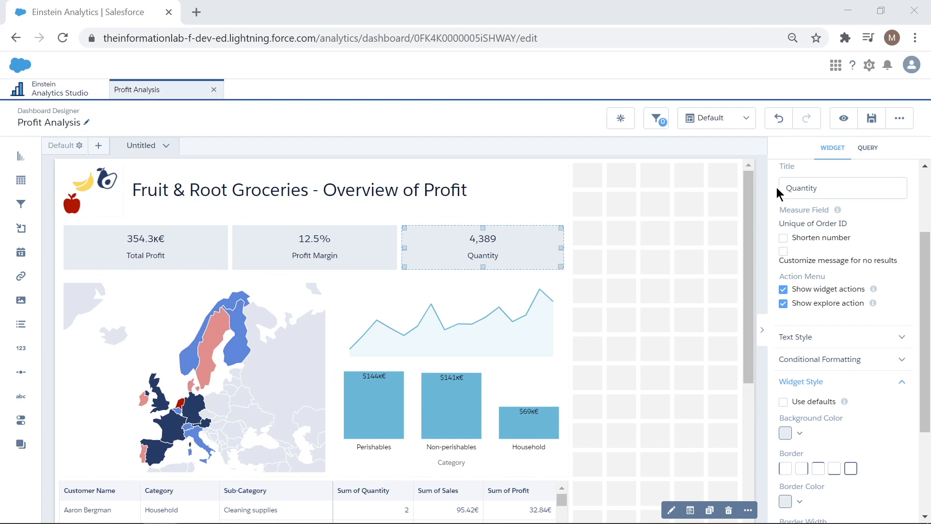
- Apply conditional formatting to the category column chart's measures and paste the copied dark navy as the custom color for Sum of Profit
left_click(534, 384)
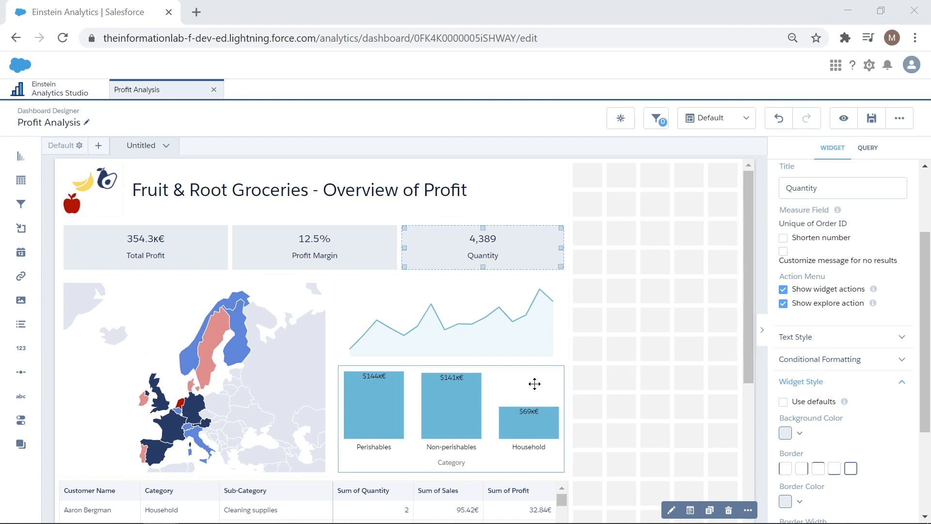
scroll(873, 334, "down", 7)
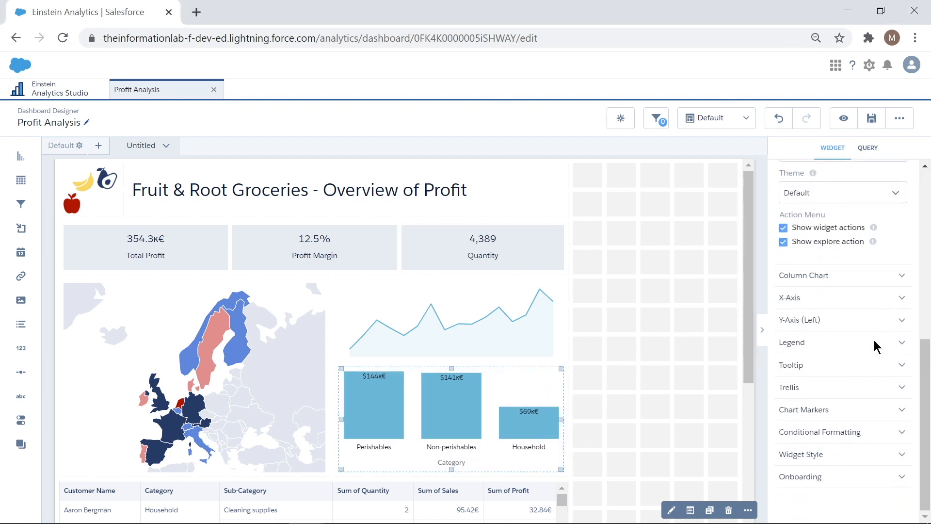
left_click(838, 435)
scroll(838, 435, "down", 2)
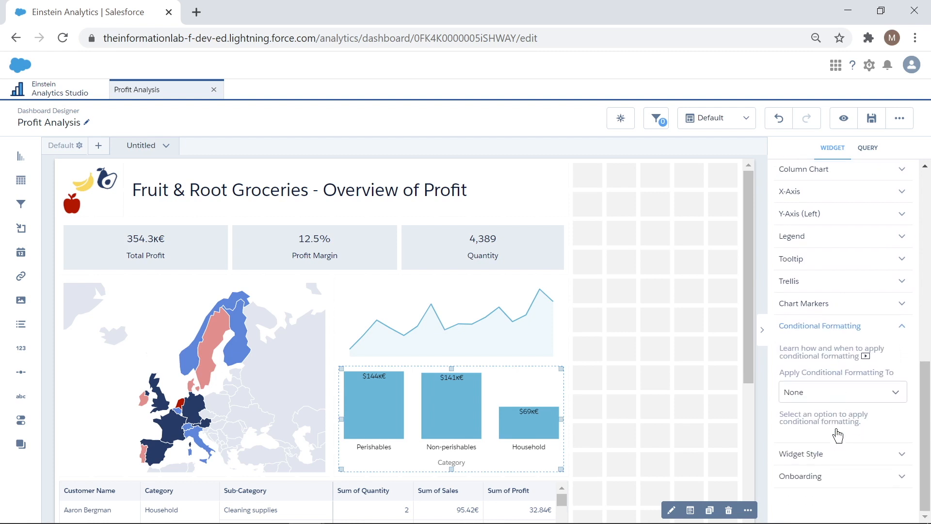
left_click(810, 404)
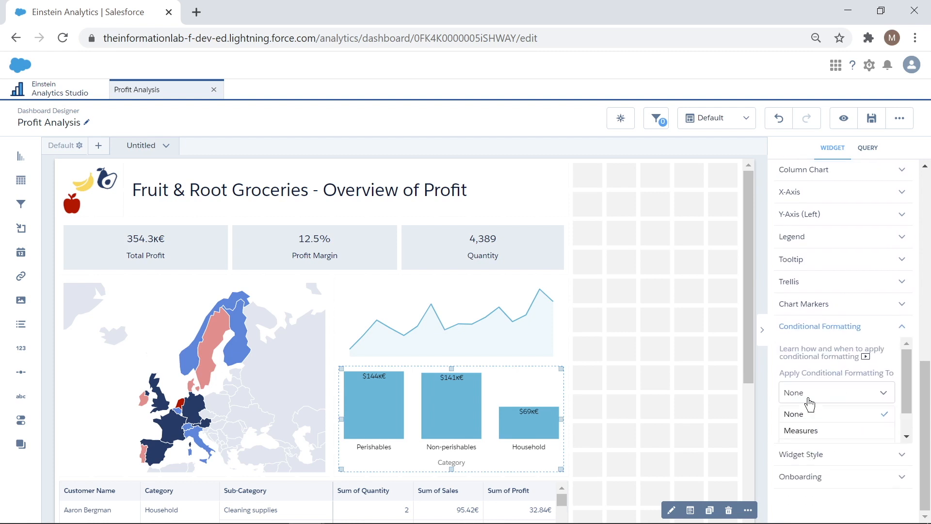
left_click(814, 431)
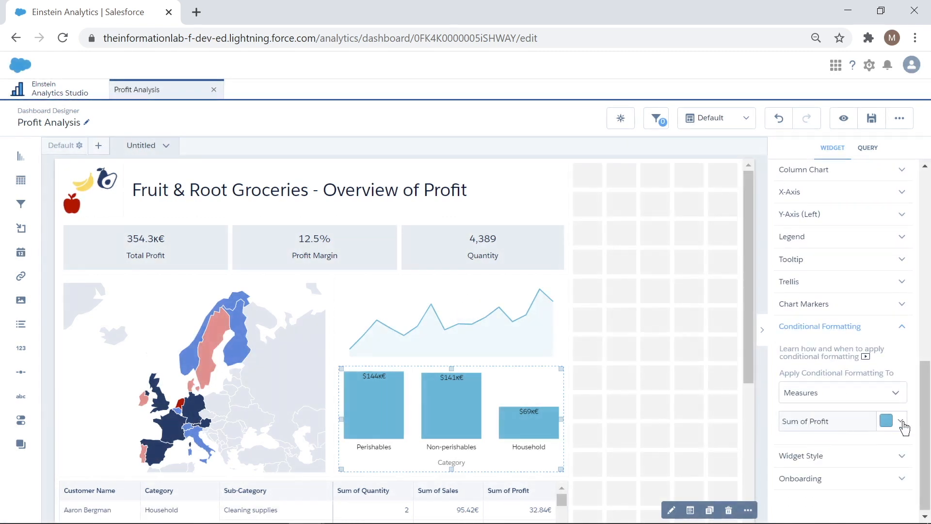
left_click(886, 421)
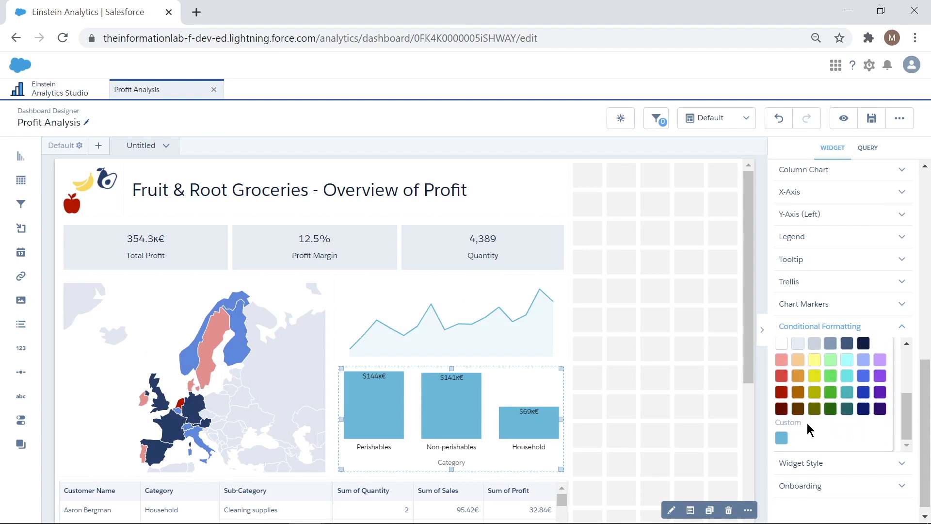
left_click(782, 438)
left_click_drag(846, 400, 782, 410)
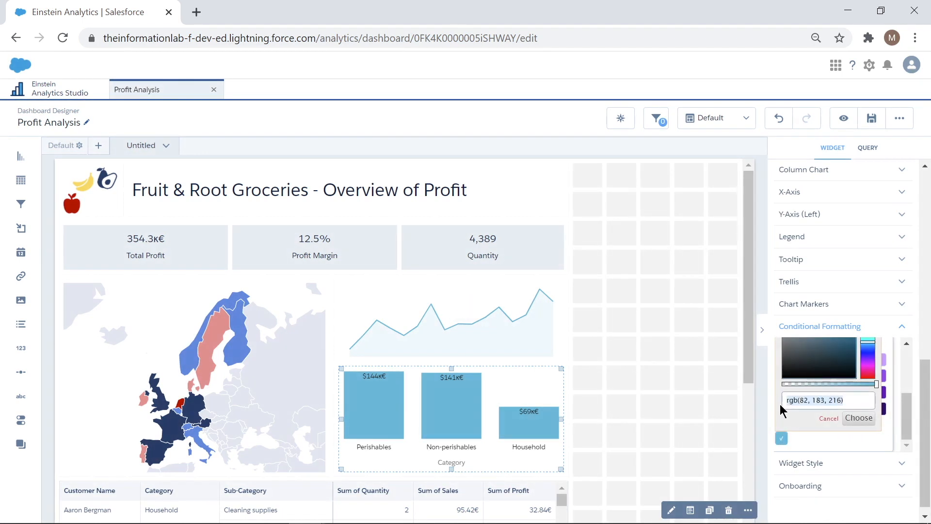
key("ctrl+v")
key("Return")
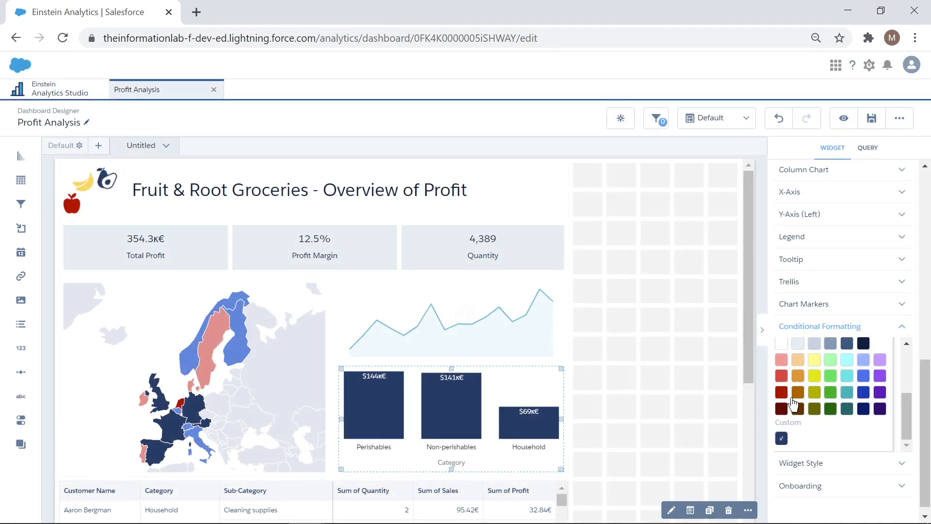
- Apply conditional formatting to the line chart's measures and paste the same dark navy custom color for Sum of Profit
left_click(497, 293)
scroll(804, 368, "down", 5)
left_click(824, 433)
scroll(823, 431, "down", 2)
left_click(827, 409)
left_click(823, 440)
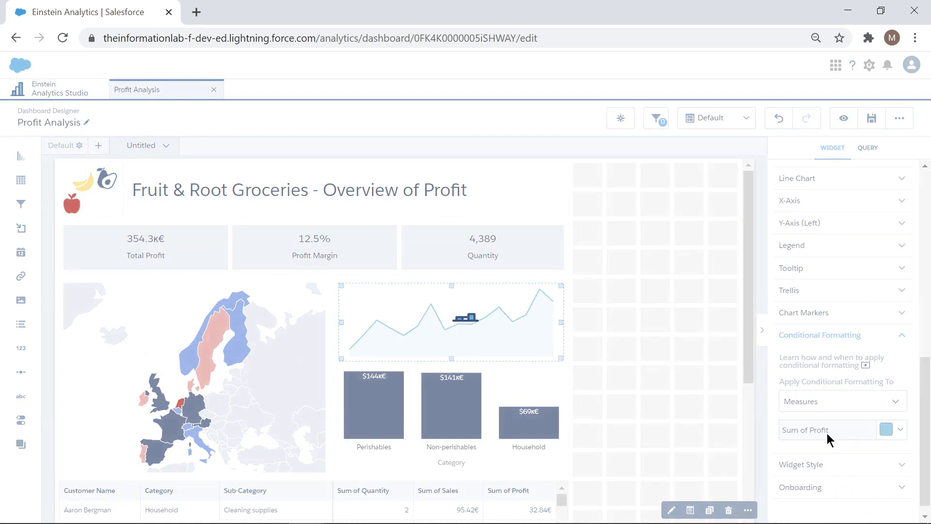
left_click(886, 429)
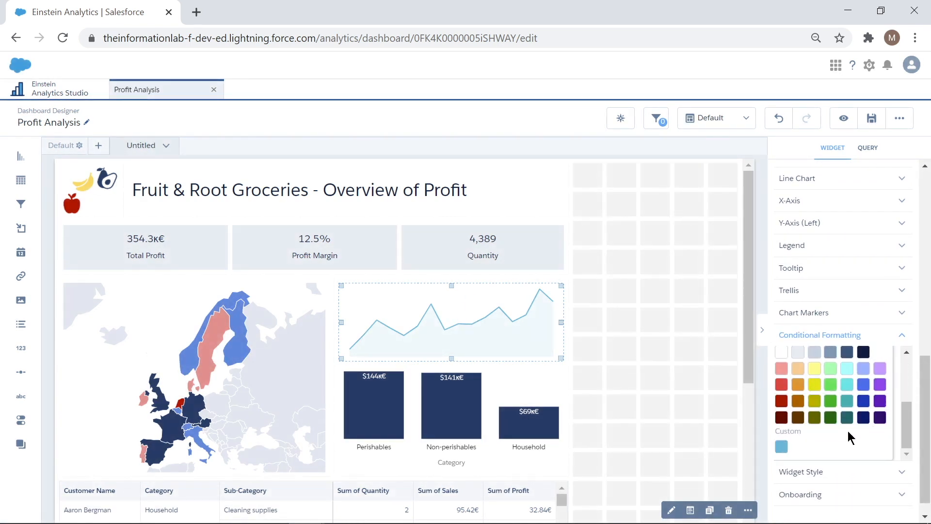
left_click(782, 446)
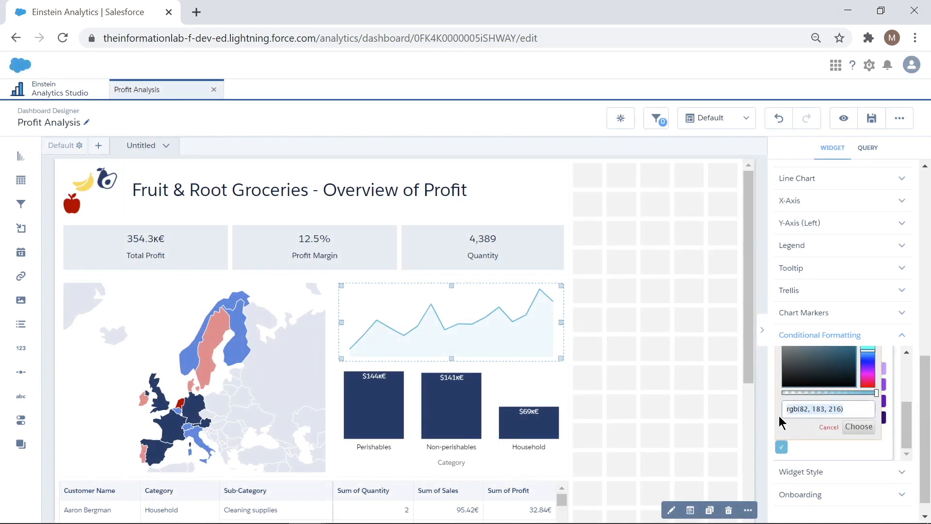
left_click(829, 426)
left_click(835, 416)
- Hide the X-axis title of the category column chart
left_click(530, 390)
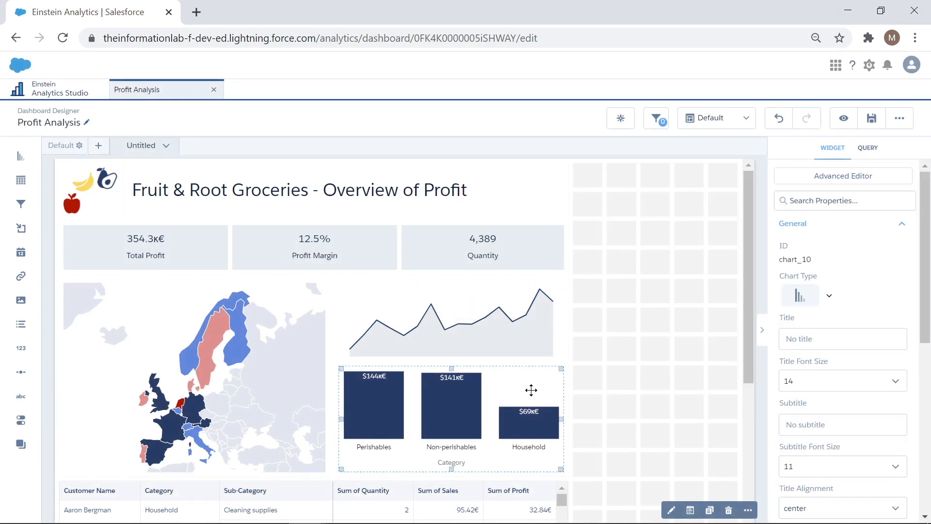
scroll(871, 353, "down", 10)
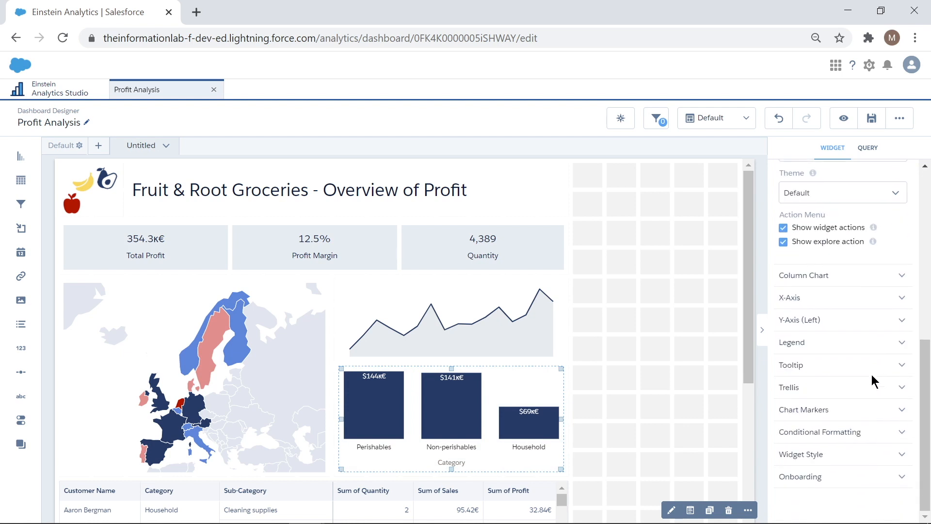
left_click(834, 296)
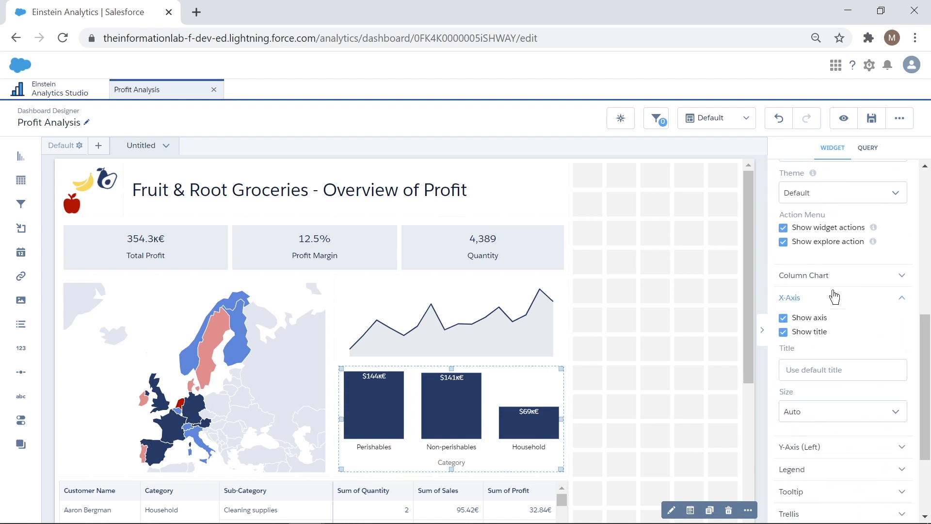
left_click(784, 332)
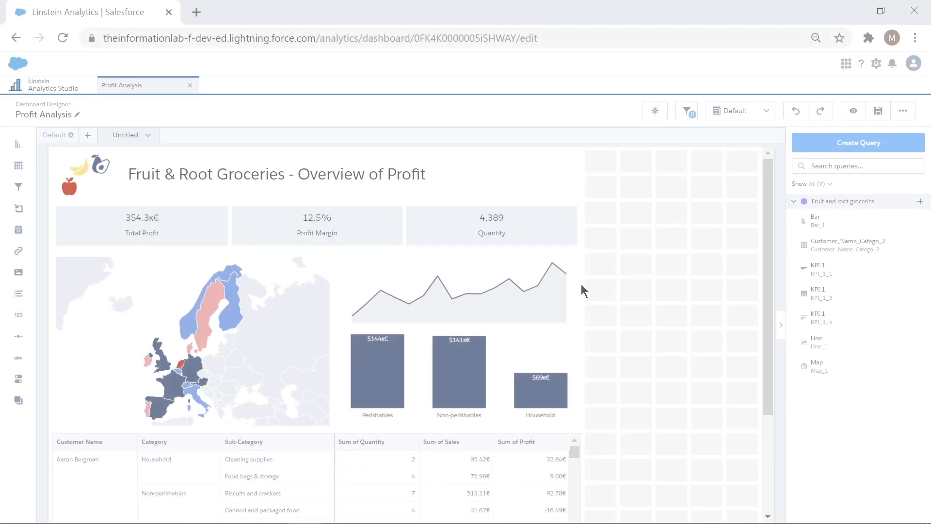
- Title the map Profit by Country and the line chart Profit by Quarter
left_click(283, 284)
left_click(841, 312)
type("Profit by Country")
left_click(459, 276)
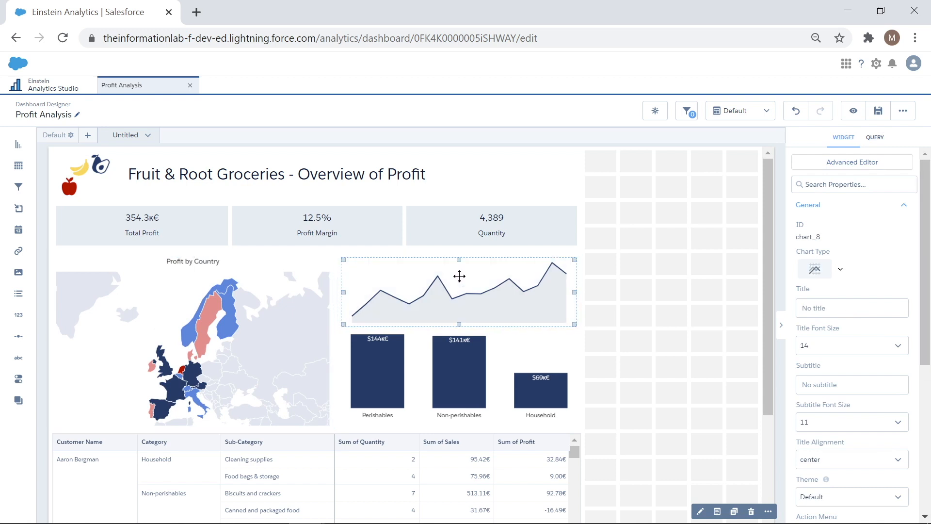
type("Profit by Quarter")
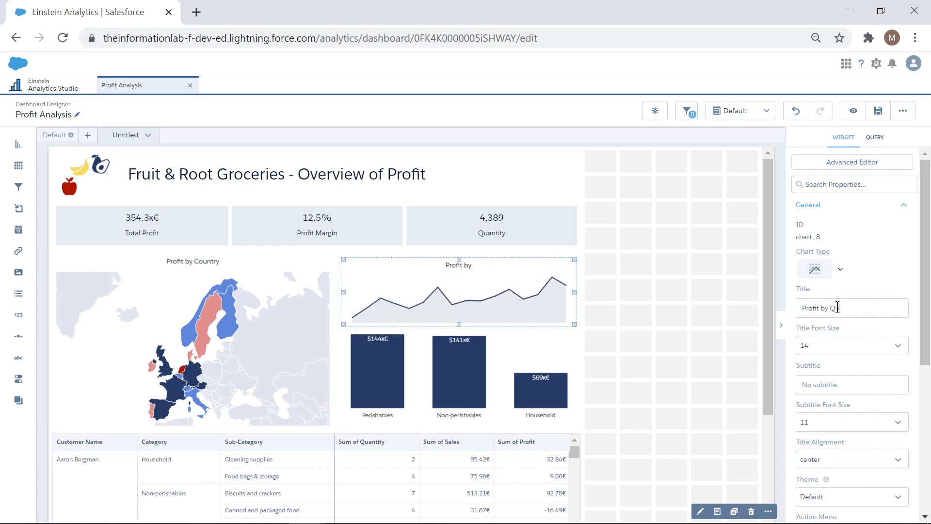
- Title the category column chart Profit by Category and preview the dashboard
left_click(464, 344)
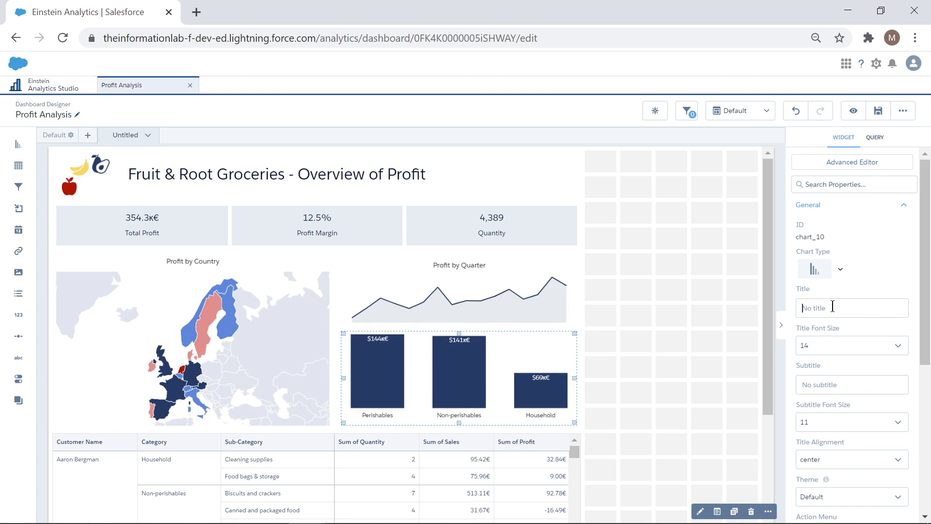
type("Profit by Category")
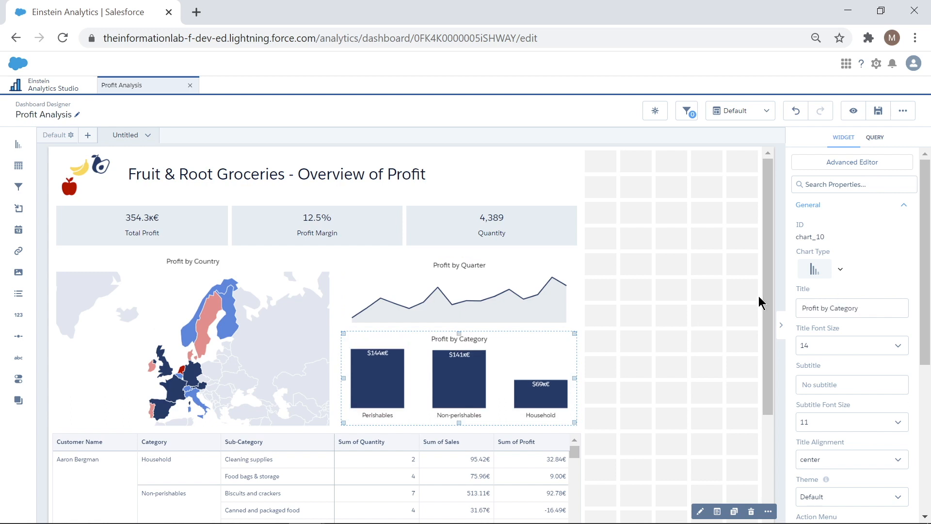
left_click(852, 116)
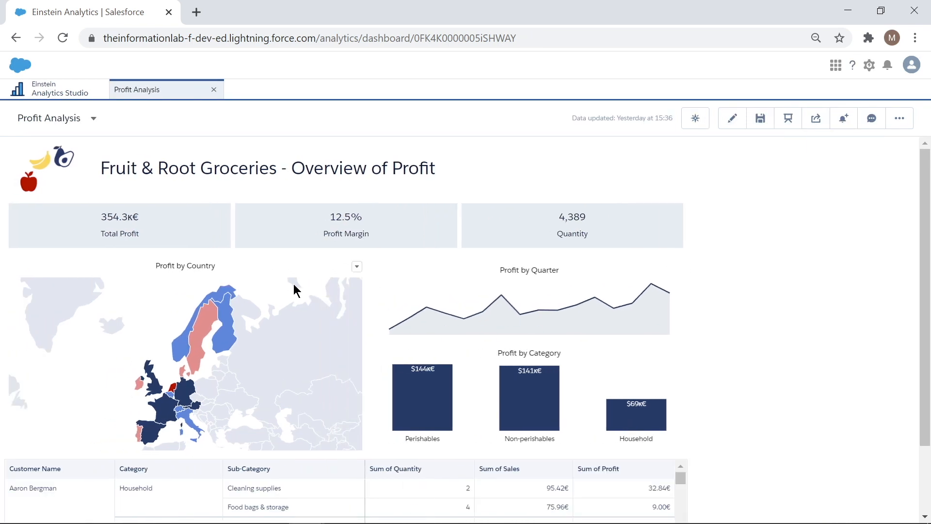
- Test the dashboard's cross-filtering with Finland on the map, the Perishables and Non-perishables columns, and the Cleaning supplies row of the table
mouse_move(229, 345)
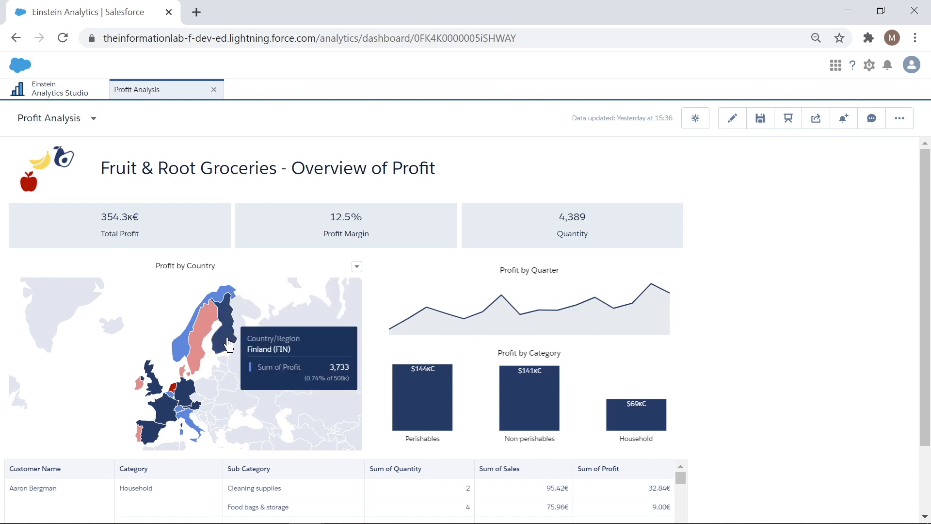
left_click(229, 345)
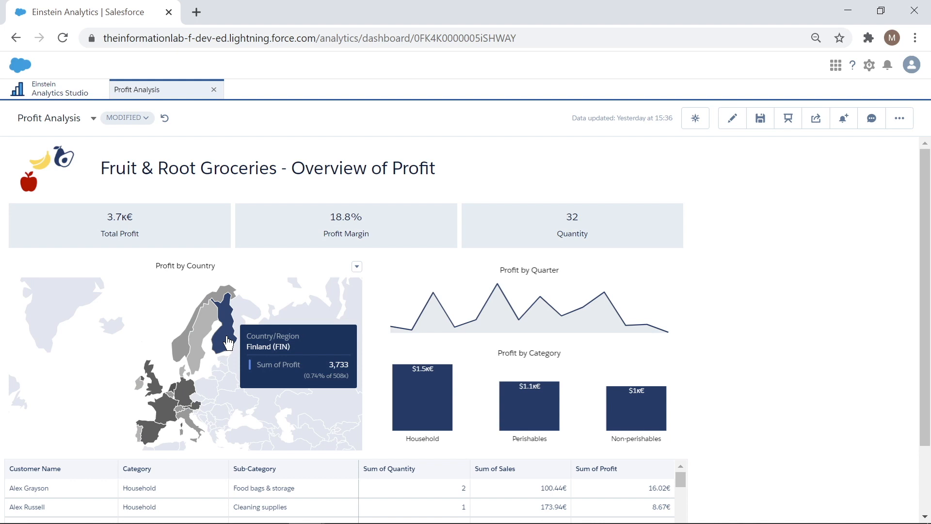
left_click(228, 343)
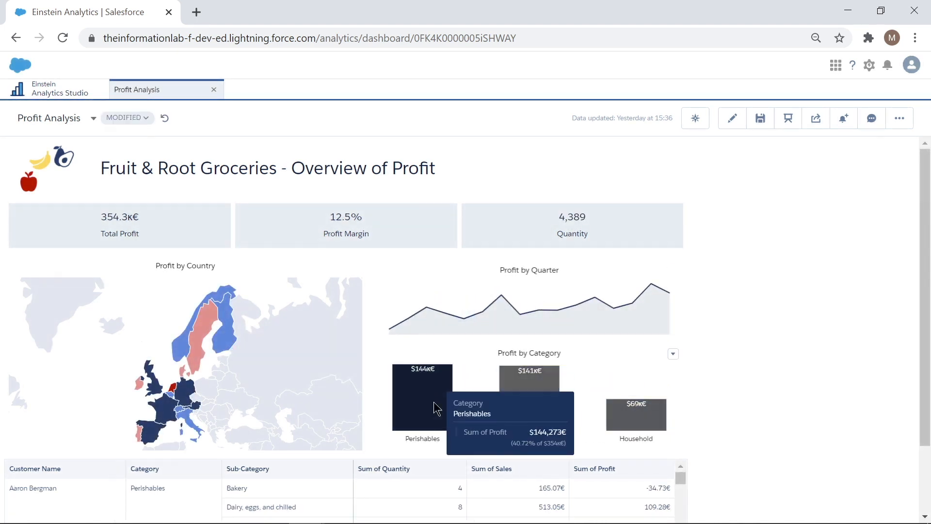
left_click(436, 407)
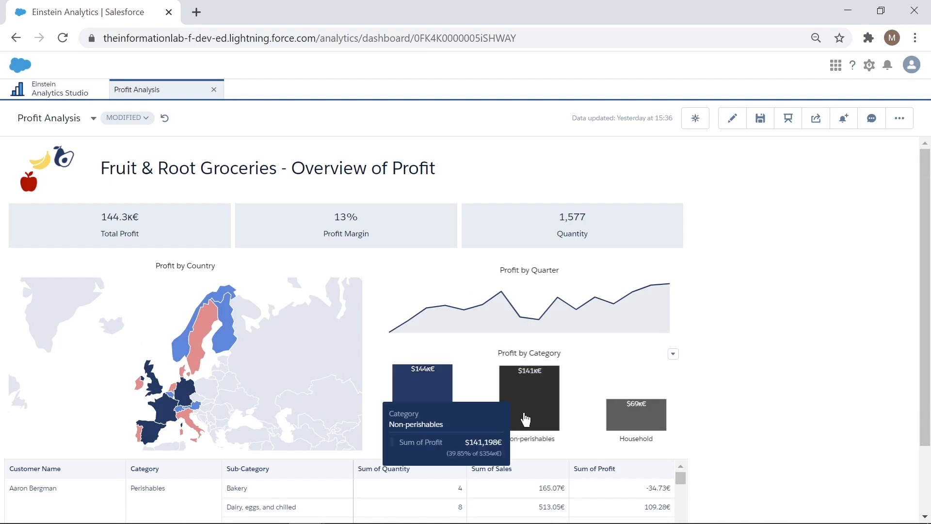
left_click(530, 413)
left_click(534, 411)
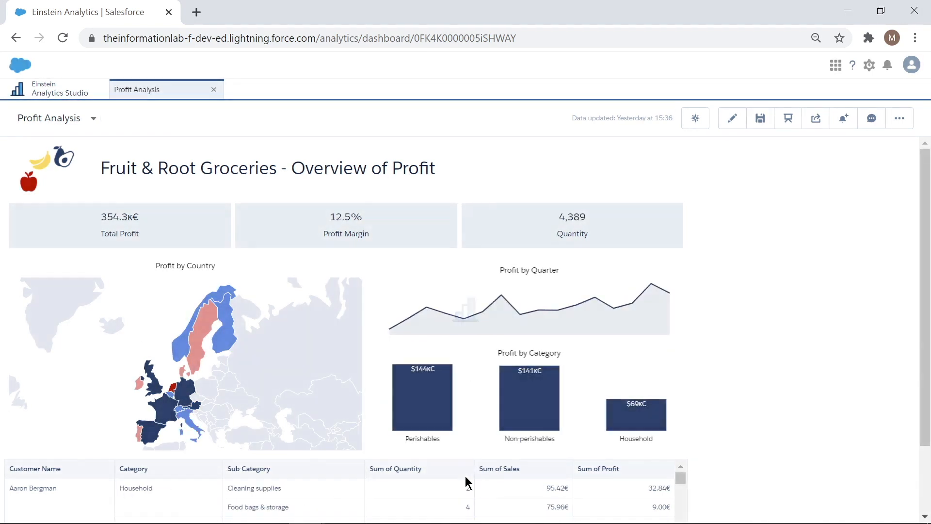
left_click(458, 489)
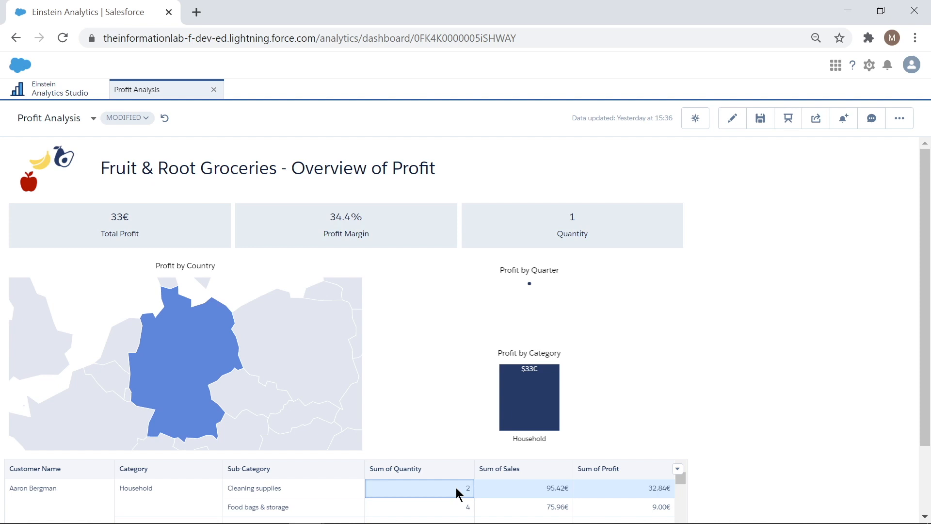
- Return to editing the dashboard and turn off broadcasting selections as facets for the customer table's query
left_click(728, 123)
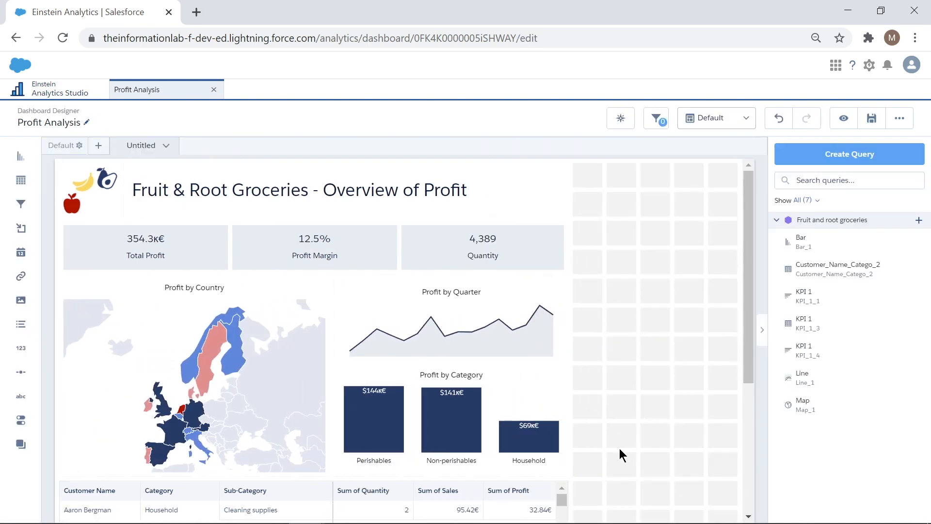
scroll(587, 456, "down", 1)
scroll(588, 456, "down", 1)
left_click(494, 410)
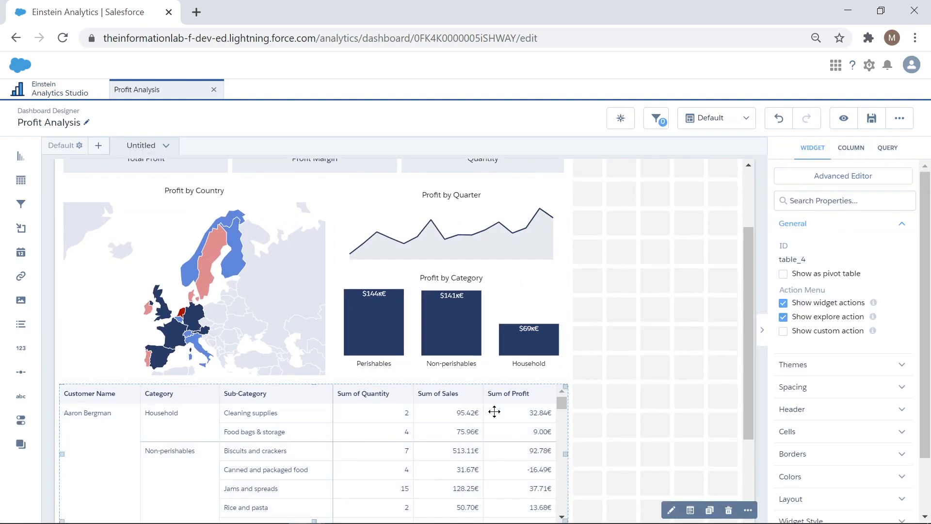
left_click(887, 150)
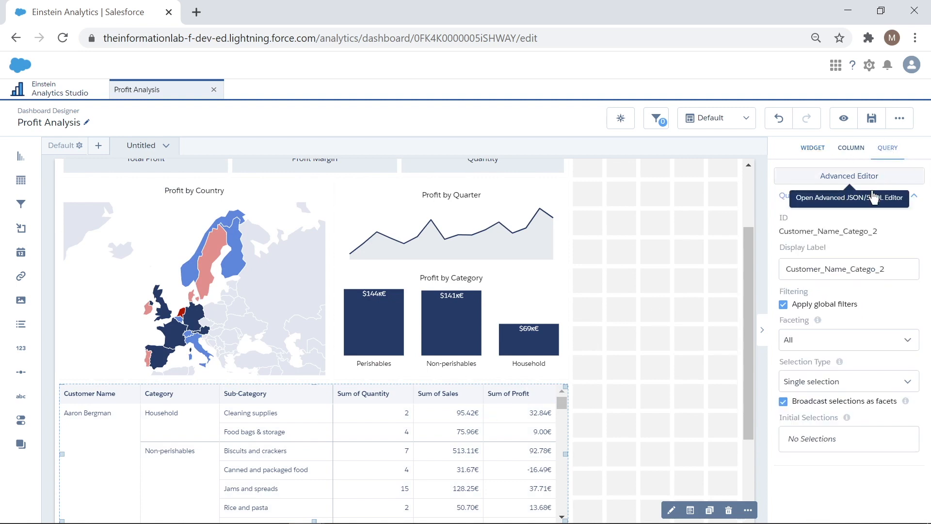
left_click(784, 402)
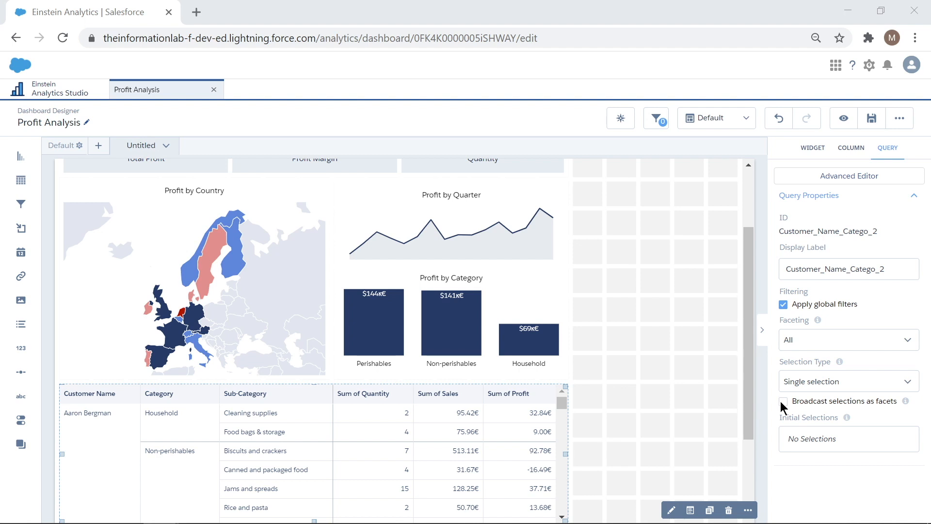
- Present the dashboard full screen and test filtering from a table row, a point in the quarterly line chart and the Household column
left_click(844, 119)
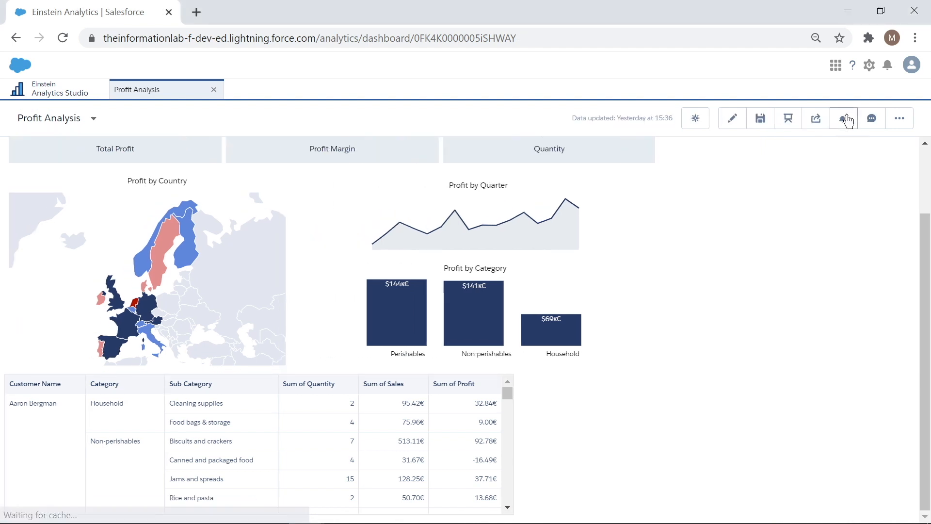
left_click(789, 121)
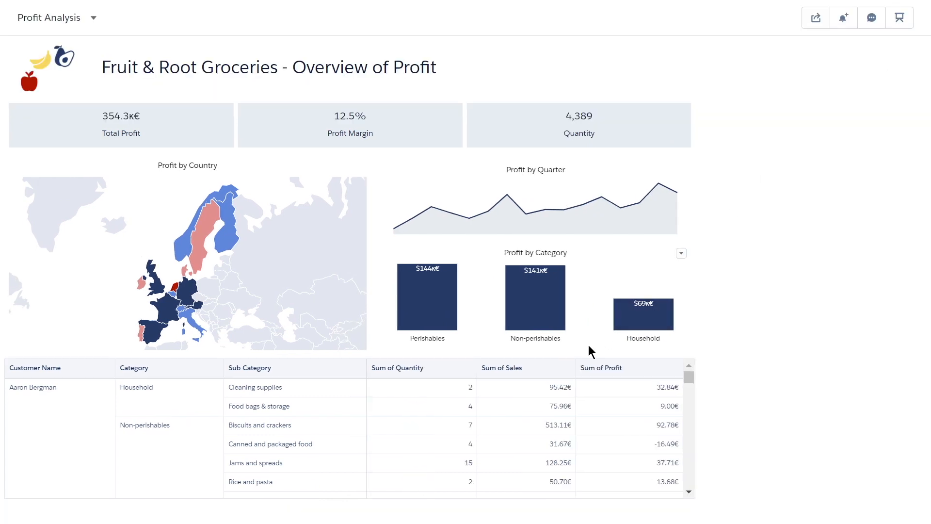
left_click(541, 386)
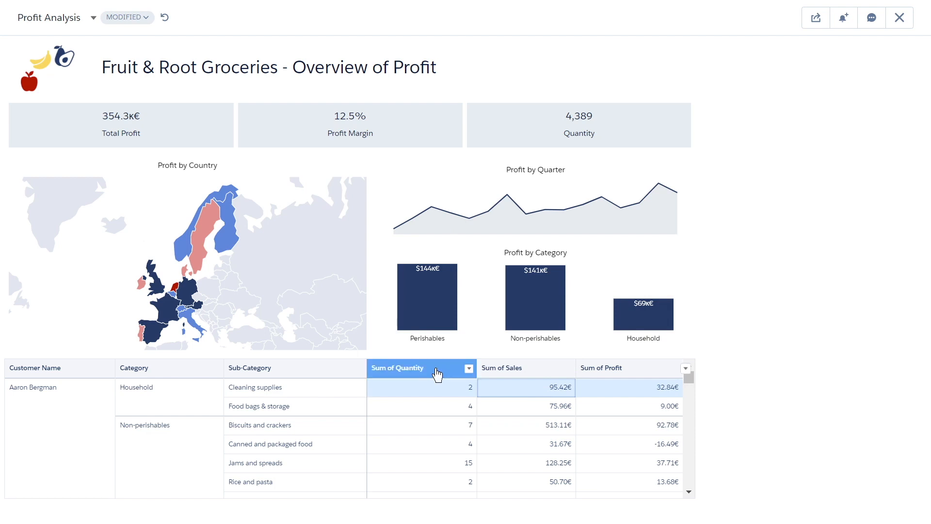
left_click(564, 209)
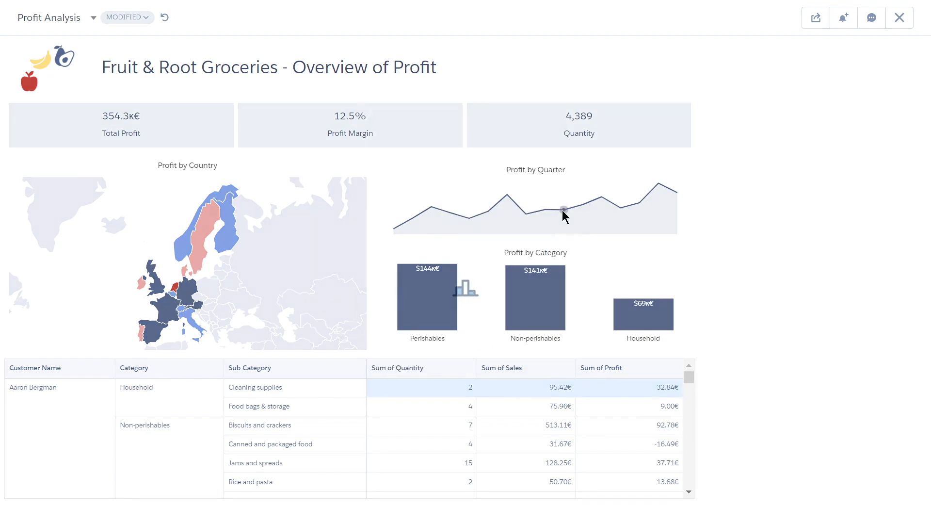
left_click(564, 210)
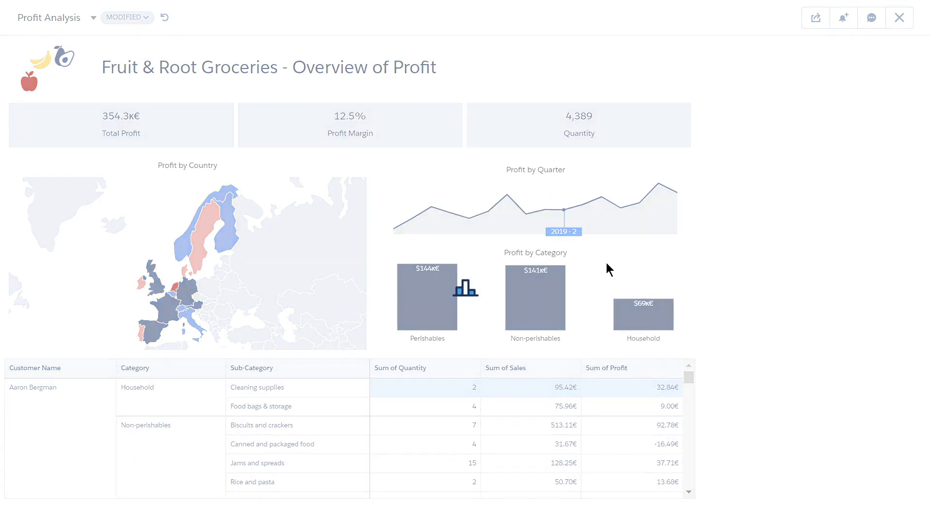
left_click(648, 322)
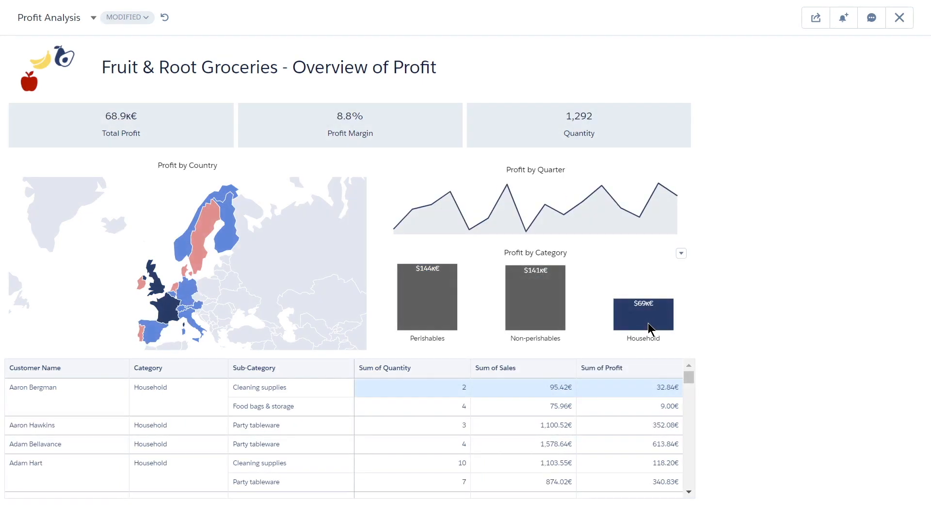
left_click(648, 322)
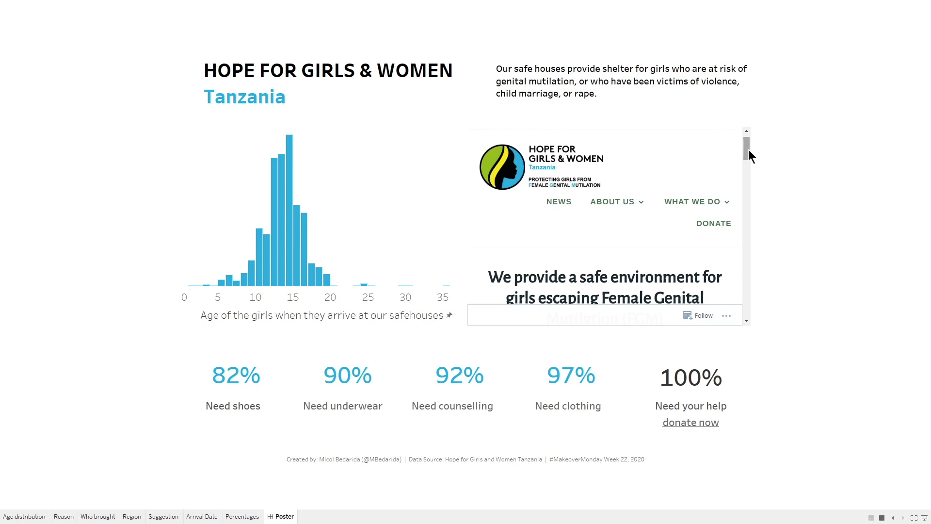
- Browse the web page embedded in the Hope for Girls & Women poster dashboard in Tableau
left_click_drag(749, 149, 743, 233)
left_click_drag(743, 233, 745, 248)
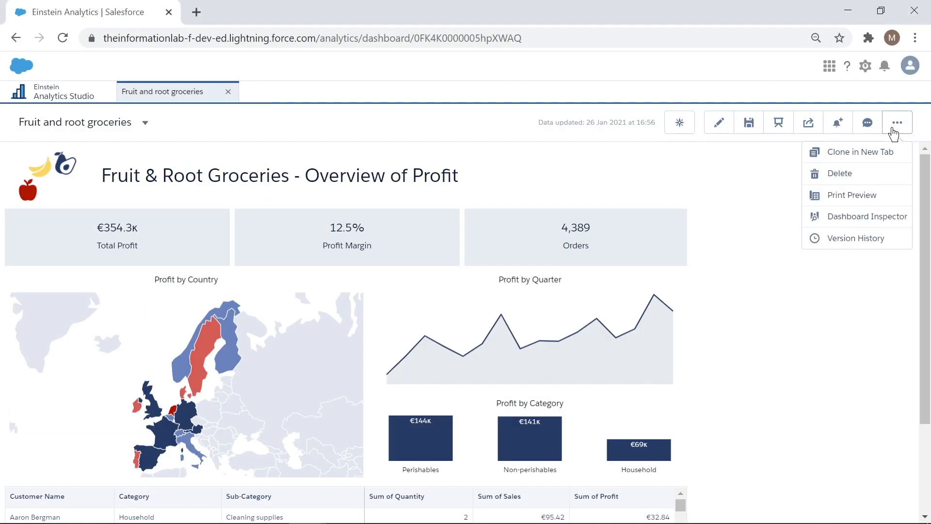
- Open the print preview of the Fruit and root groceries dashboard in Einstein Analytics and print it
left_click(889, 196)
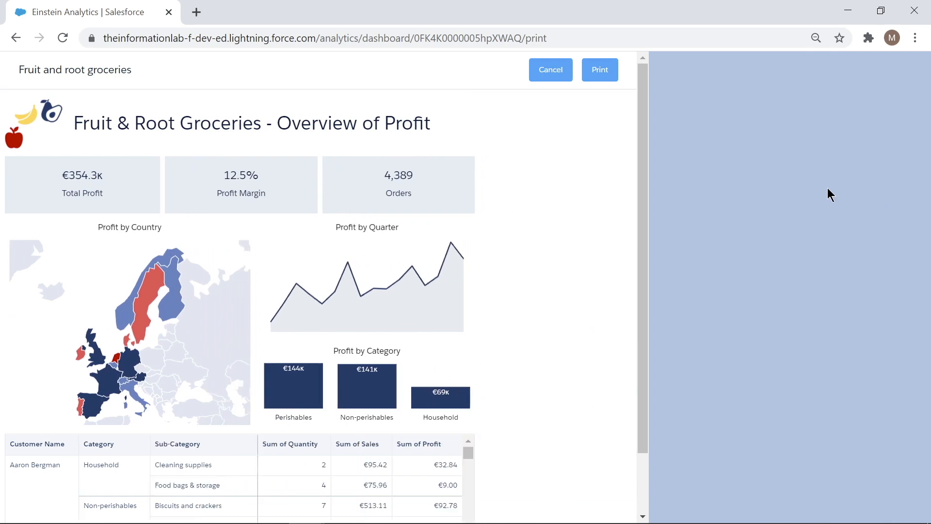
left_click(601, 76)
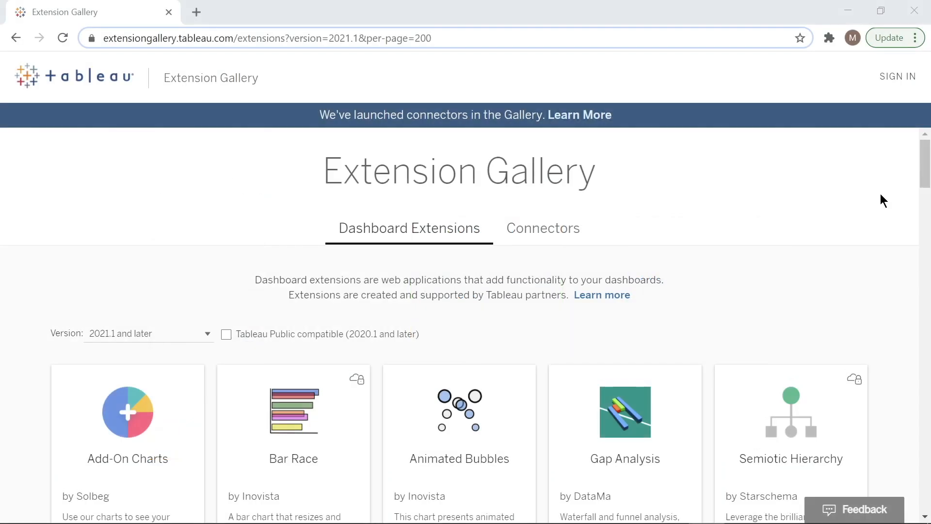
- Browse the dashboard extensions for version 2021.1 and later in the Tableau Extension Gallery
scroll(880, 194, "down", 3)
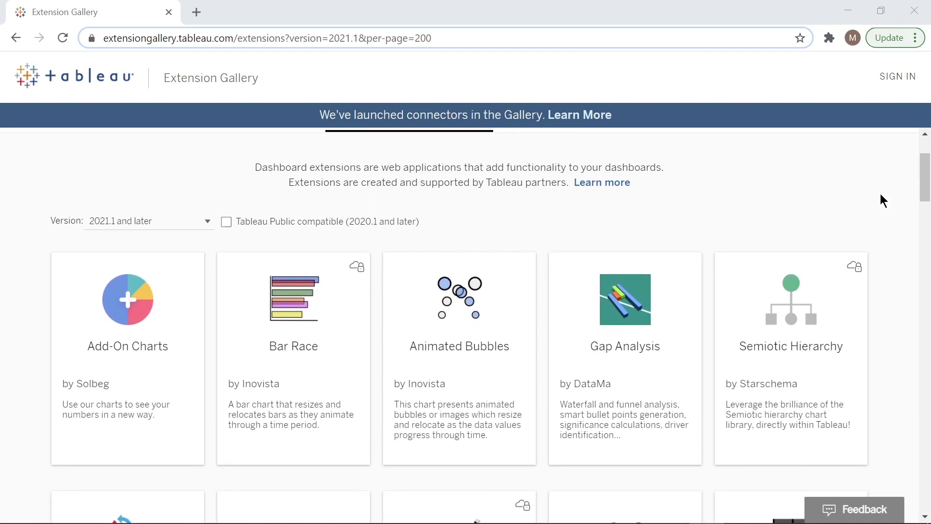
scroll(880, 199, "down", 1)
scroll(881, 195, "down", 4)
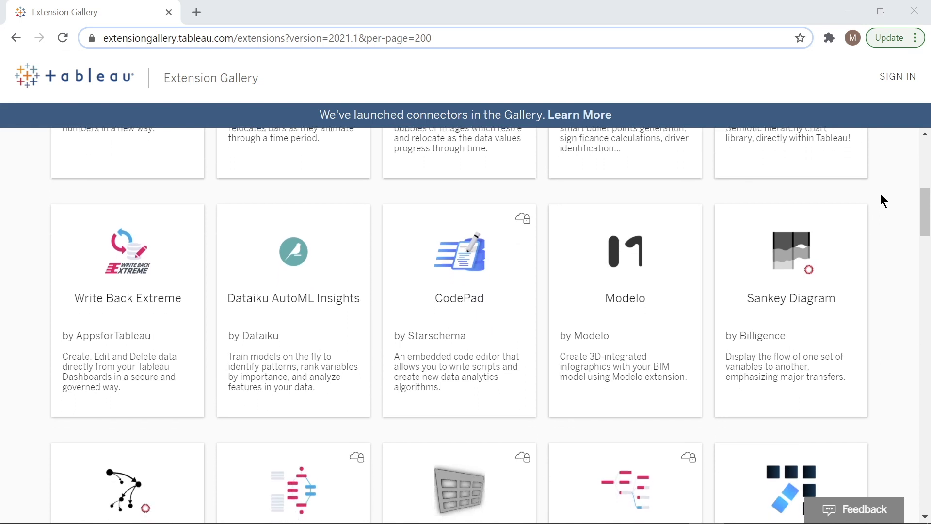
scroll(880, 193, "down", 1)
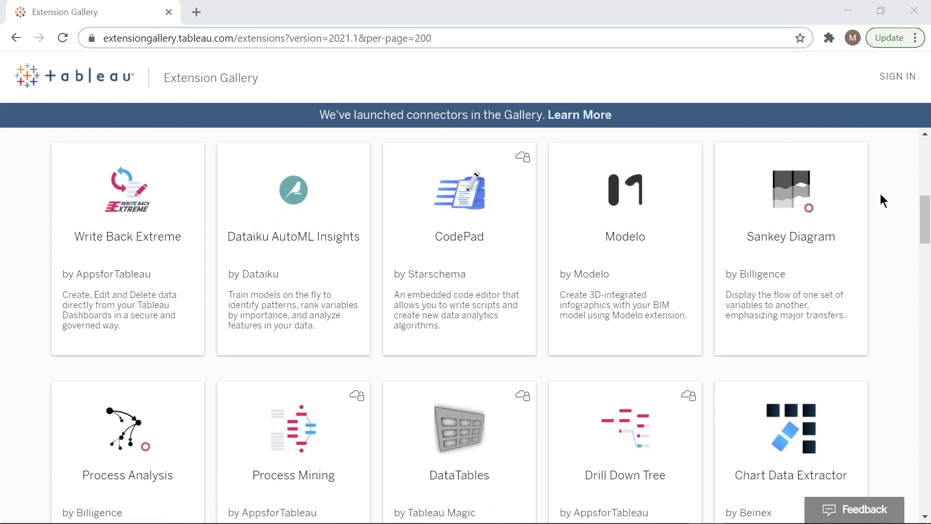
scroll(880, 194, "down", 2)
scroll(880, 194, "down", 2)
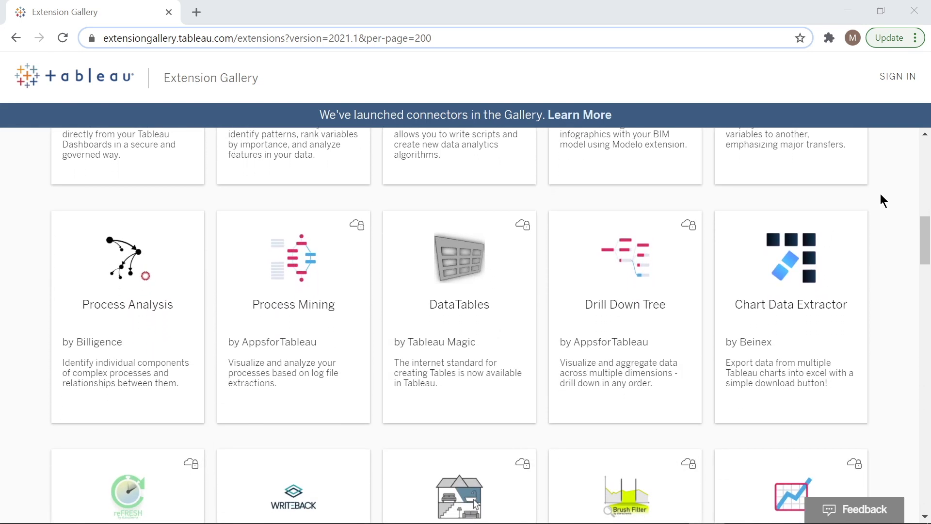